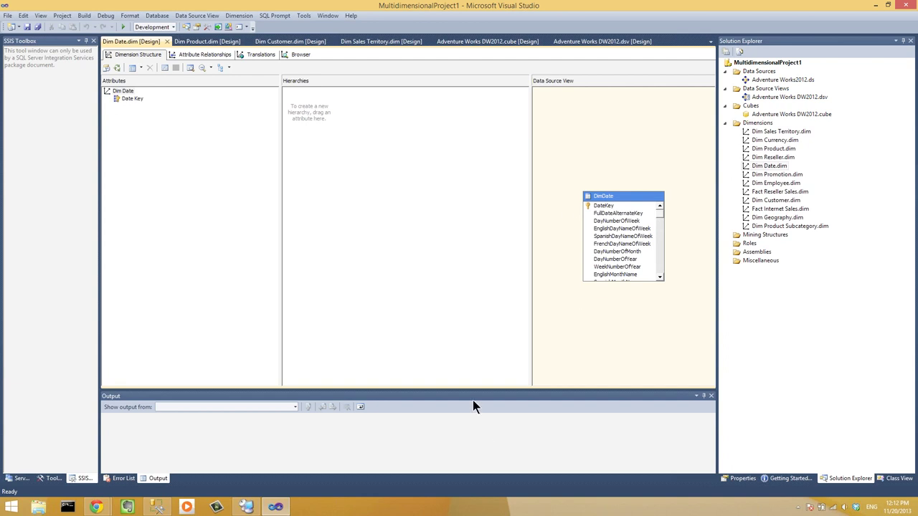
# Launch Excel 2013 and create a blank workbook
pyautogui.click(11, 507)
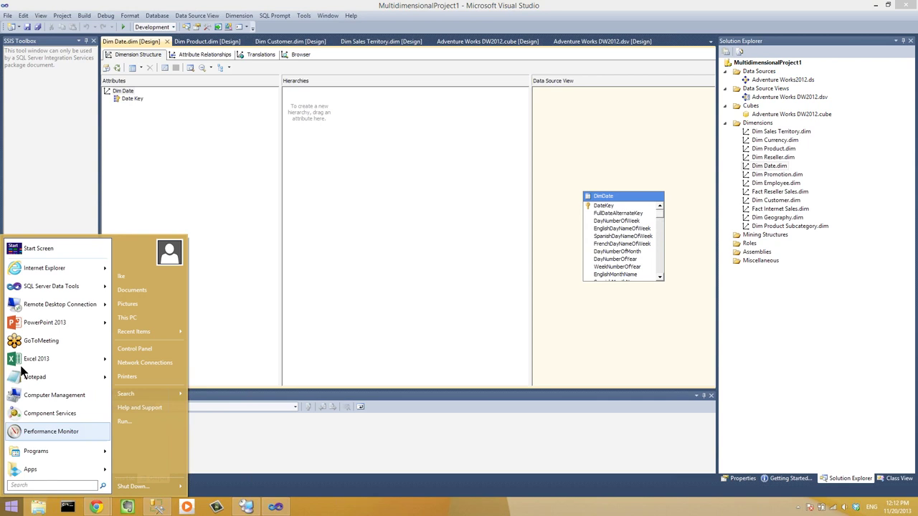
pyautogui.click(23, 359)
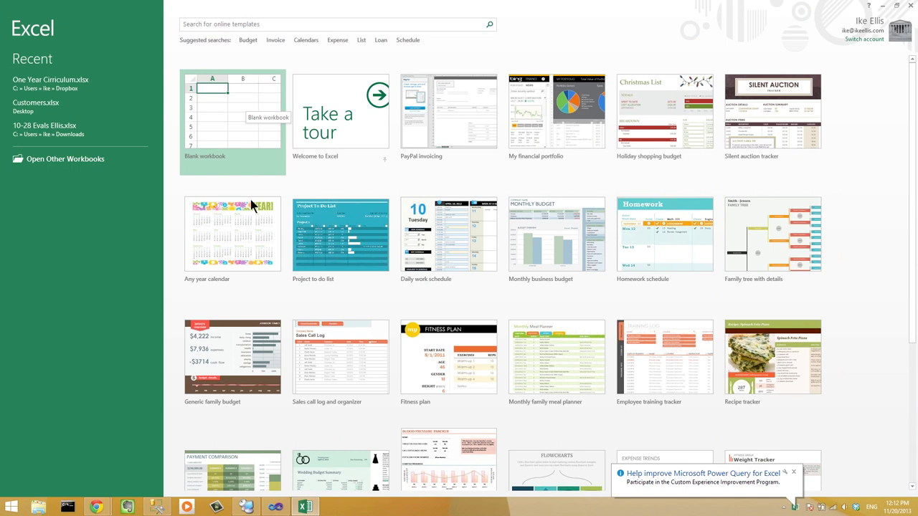
pyautogui.click(246, 142)
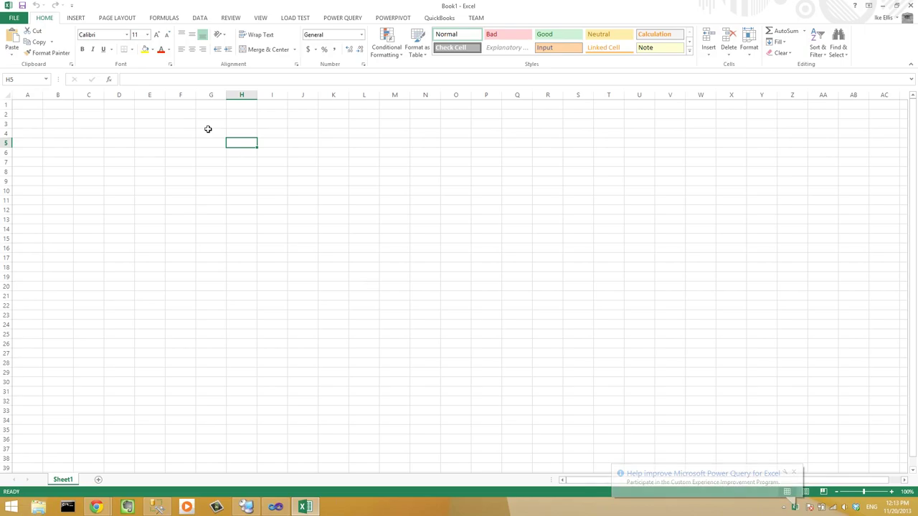
pyautogui.click(55, 152)
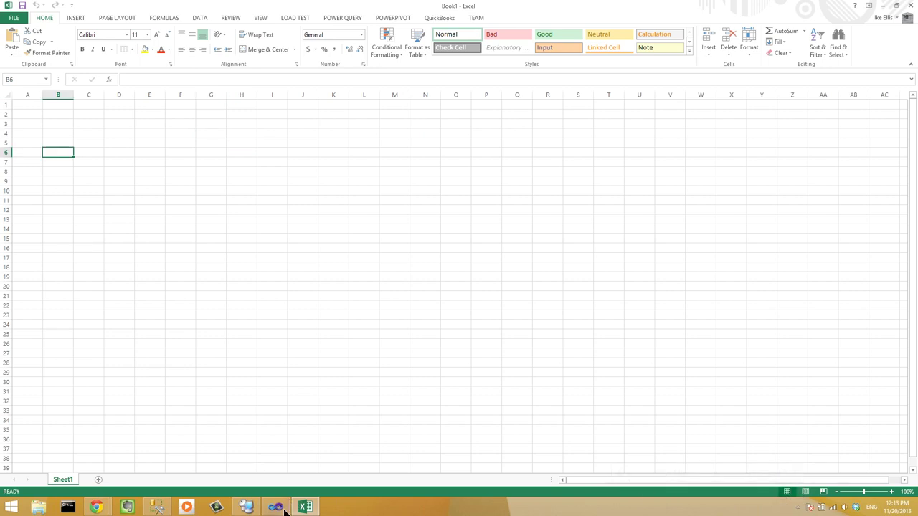
pyautogui.click(283, 508)
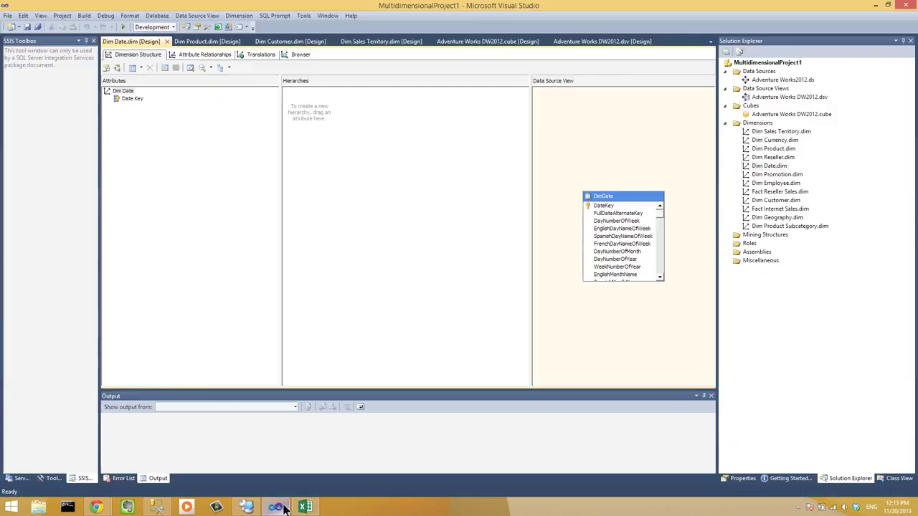
pyautogui.click(284, 509)
pyautogui.click(70, 125)
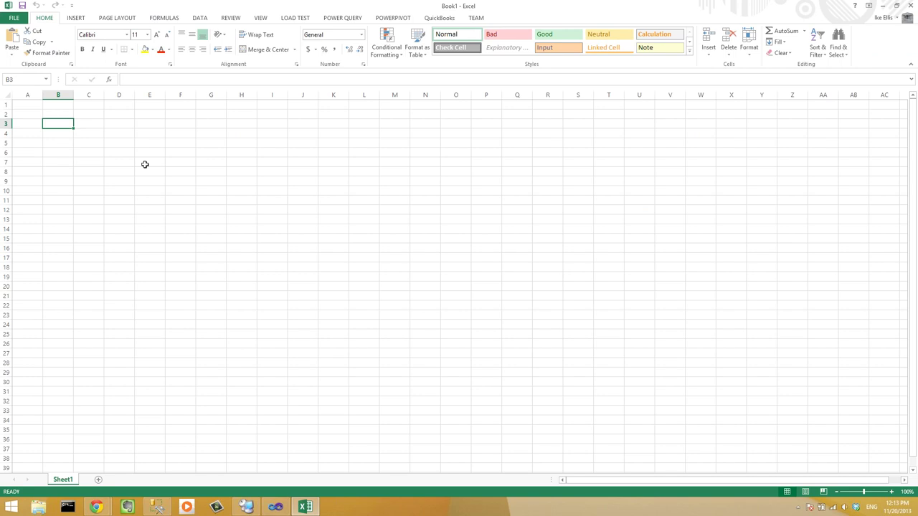
# Look at the PowerPivot commands, inspect Microsoft Office PowerPivot for Excel 2013 among the COM add-ins, and cancel without changing anything
pyautogui.click(398, 20)
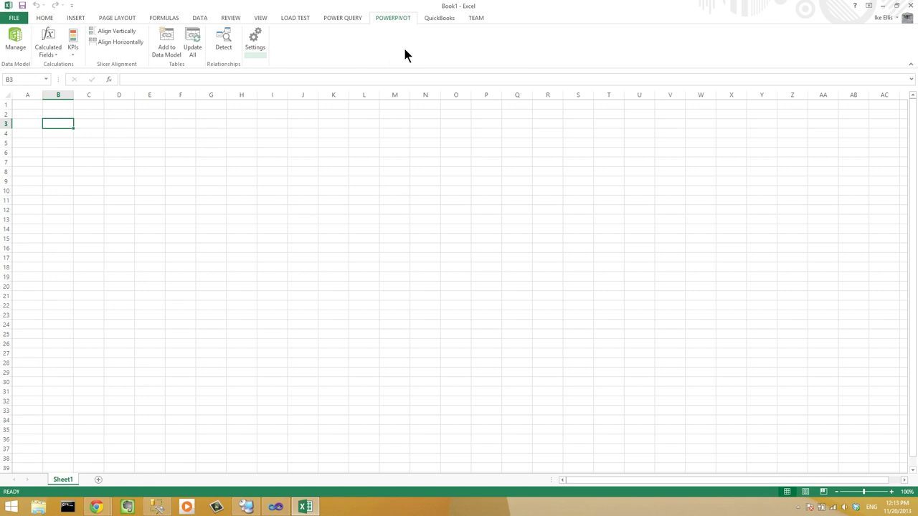
pyautogui.click(14, 18)
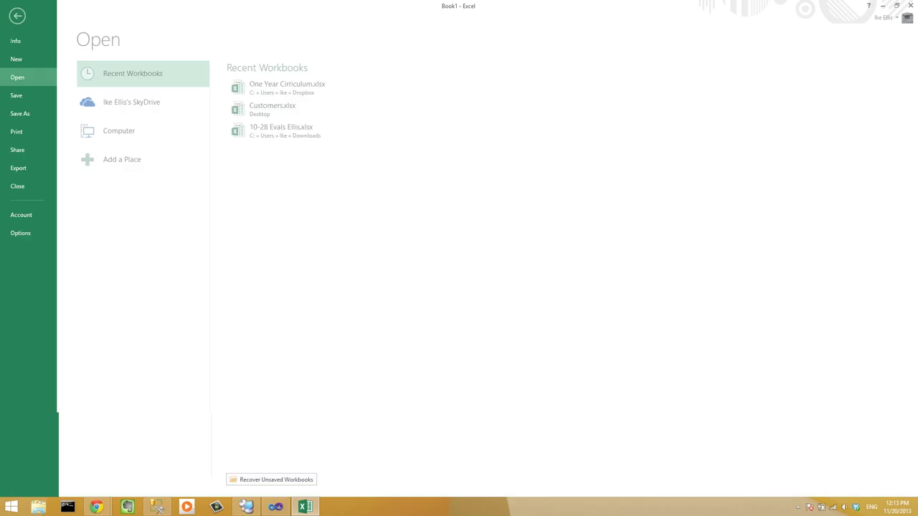
pyautogui.click(33, 235)
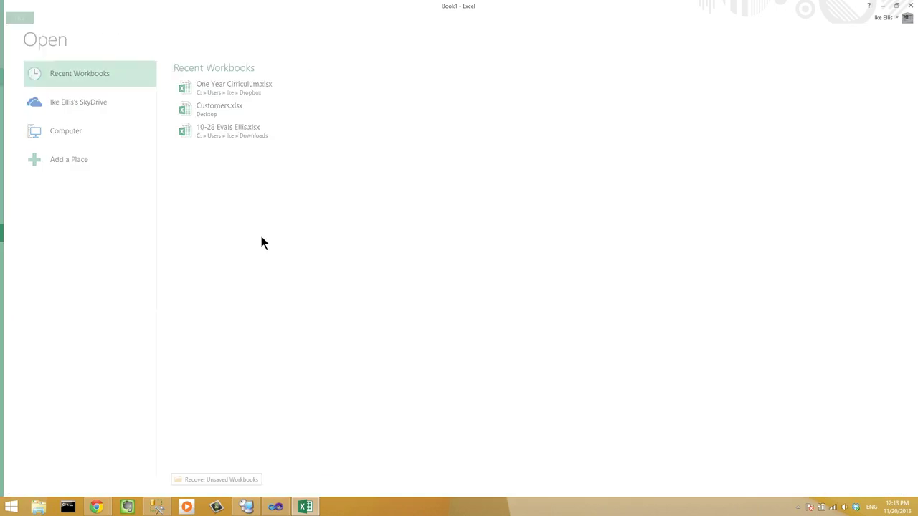
pyautogui.click(154, 135)
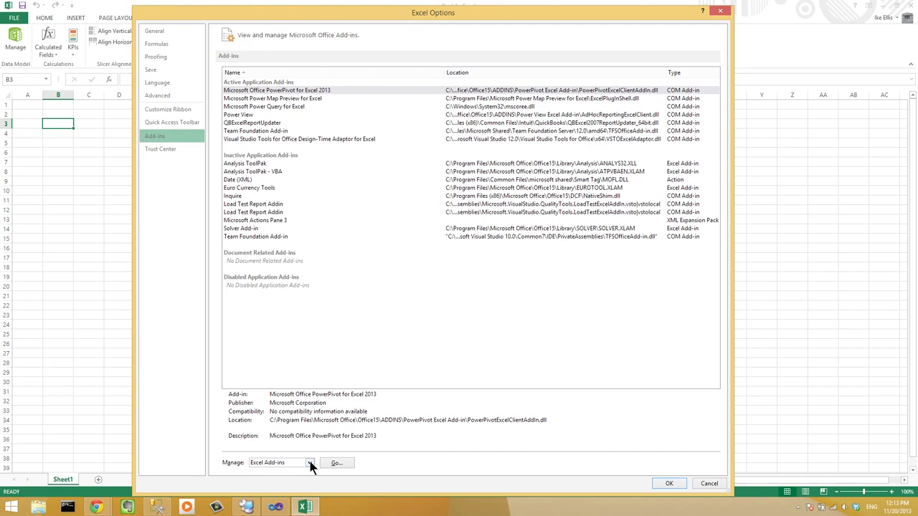
pyautogui.click(309, 462)
pyautogui.click(288, 430)
pyautogui.click(336, 463)
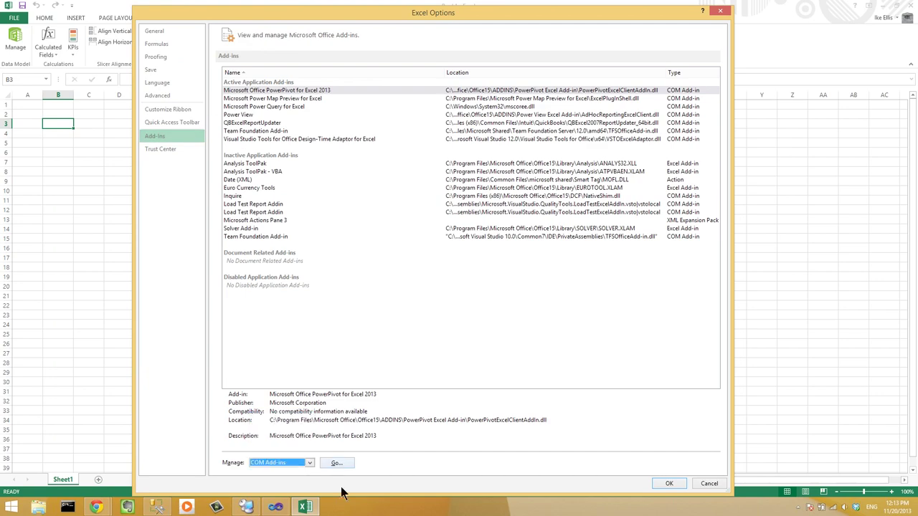
pyautogui.click(369, 230)
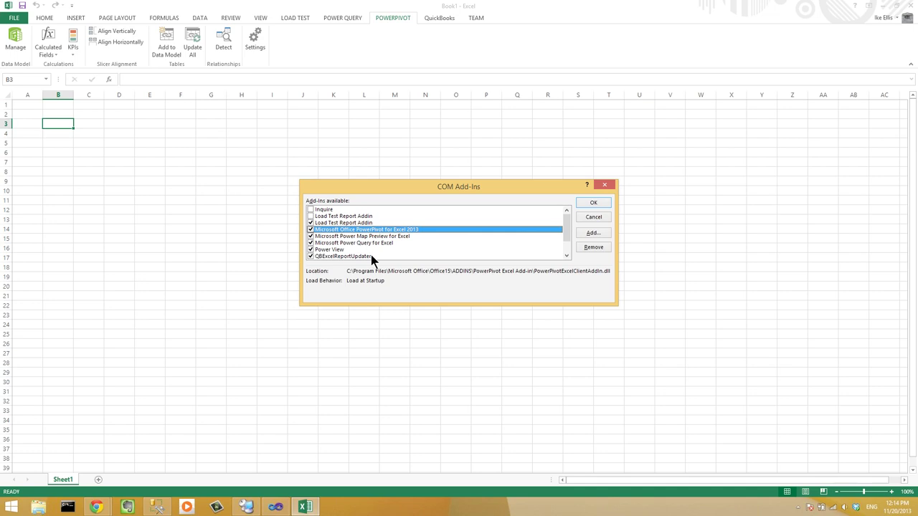
pyautogui.click(594, 217)
# Reopen the COM add-ins list from the Excel options, check the PowerPivot for Excel 2013 entry again, and cancel
pyautogui.click(18, 20)
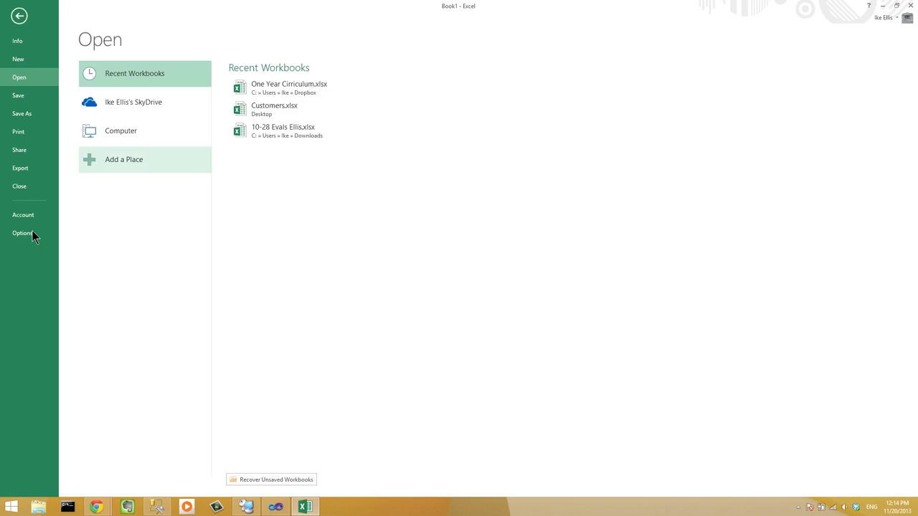
pyautogui.click(31, 231)
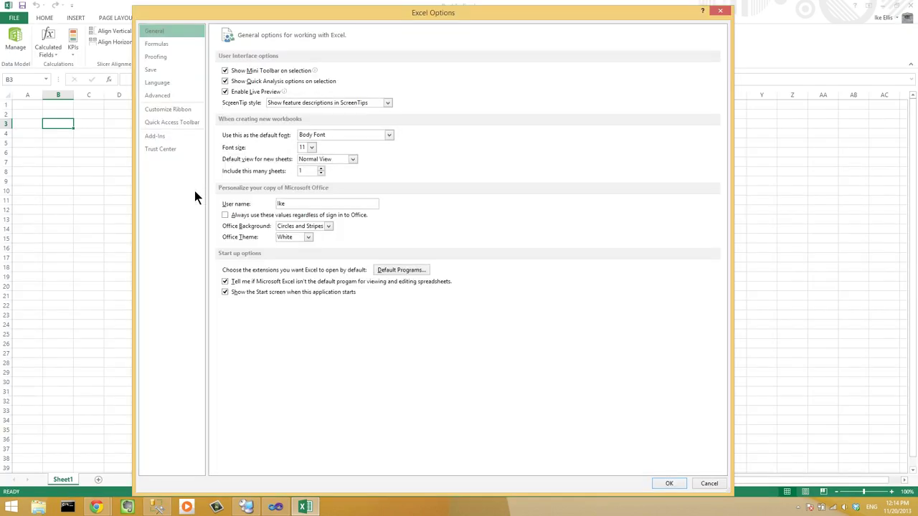
pyautogui.click(154, 135)
pyautogui.click(287, 461)
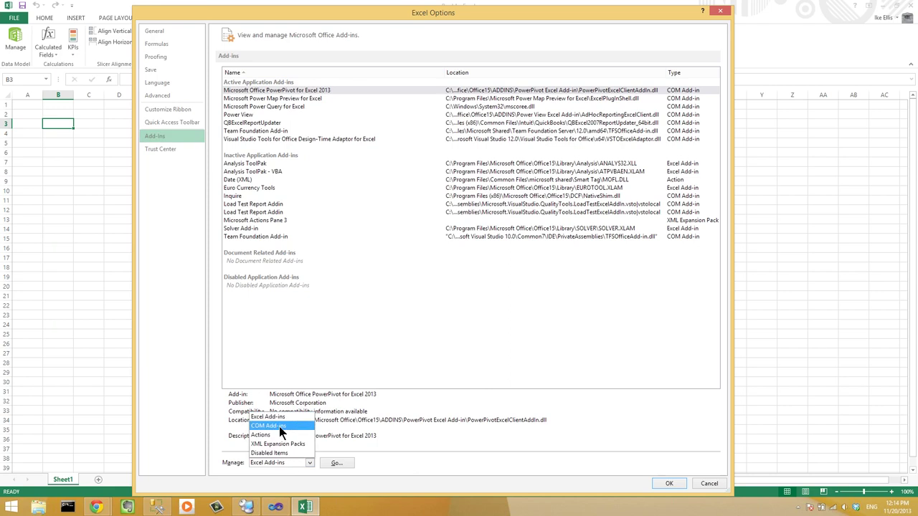
pyautogui.click(279, 425)
pyautogui.hotkey('alt', 'g')
pyautogui.click(328, 223)
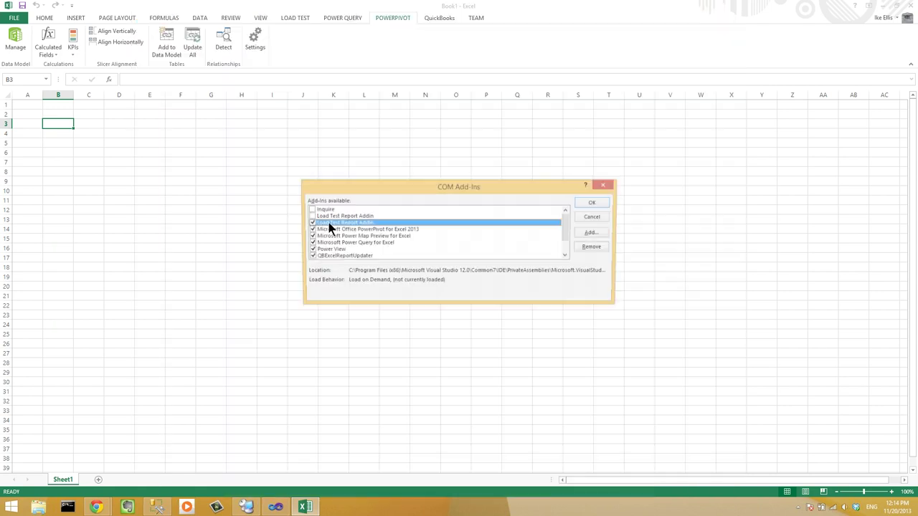
pyautogui.click(337, 228)
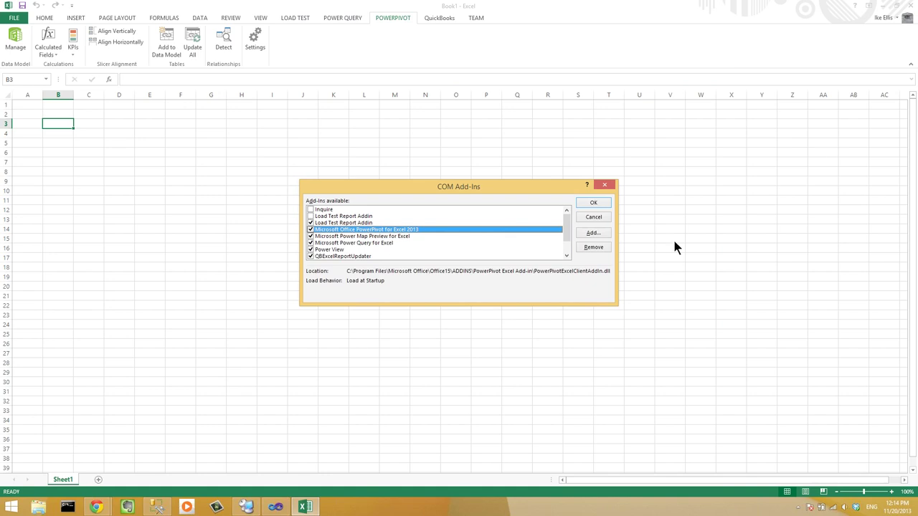
pyautogui.click(600, 216)
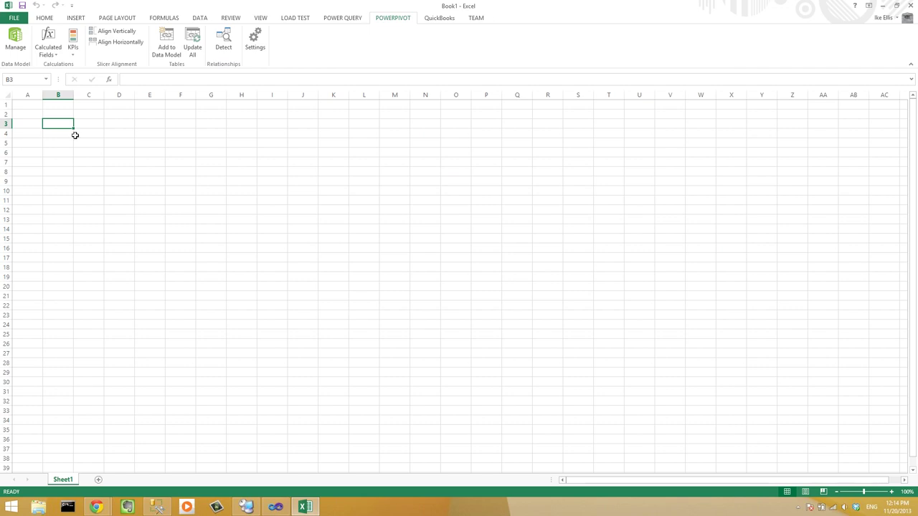
pyautogui.click(62, 115)
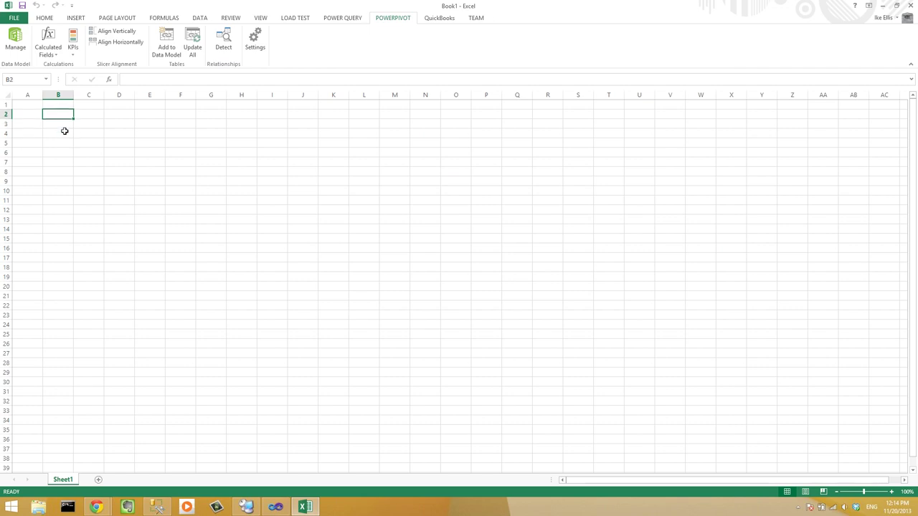
pyautogui.click(65, 134)
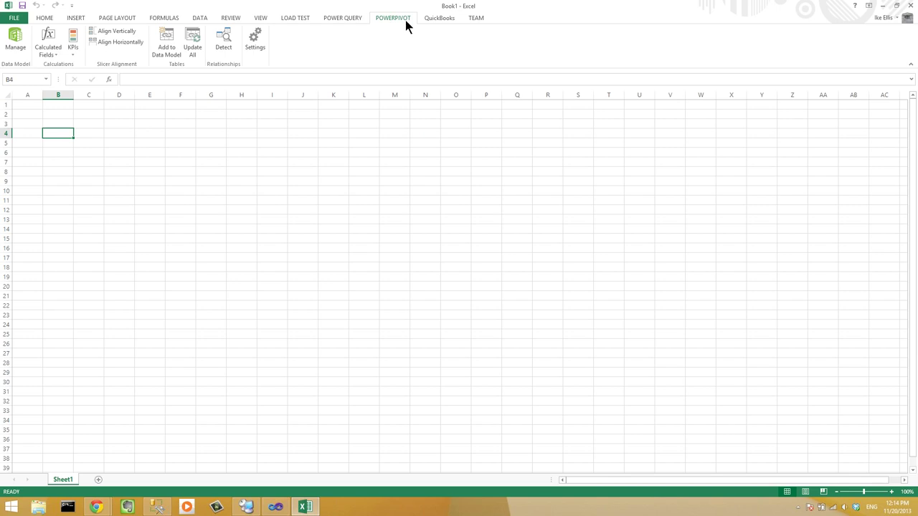
pyautogui.scroll(1, 403, 20)
pyautogui.scroll(-1, 382, 52)
# Open the PowerPivot data model window and connect a SQL Server import to server "." and database AdventureWorksDW2012 using Windows Authentication
pyautogui.click(15, 41)
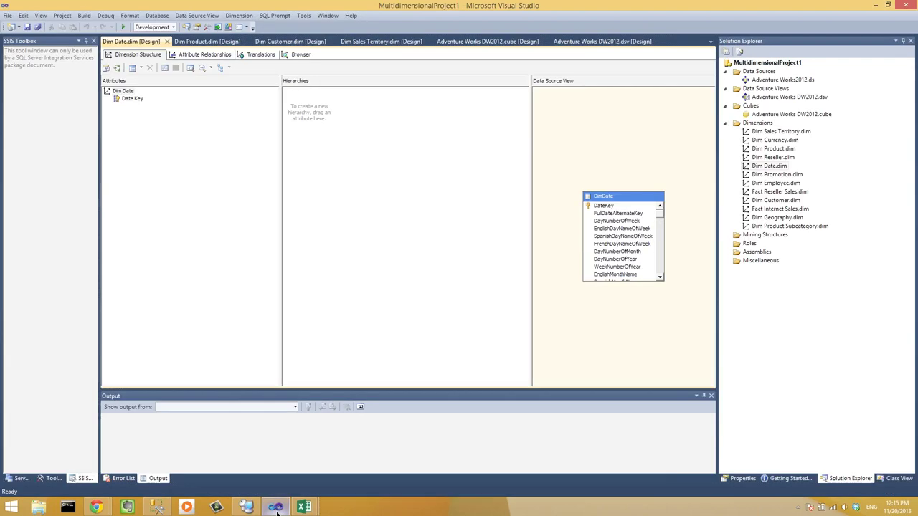
pyautogui.click(276, 513)
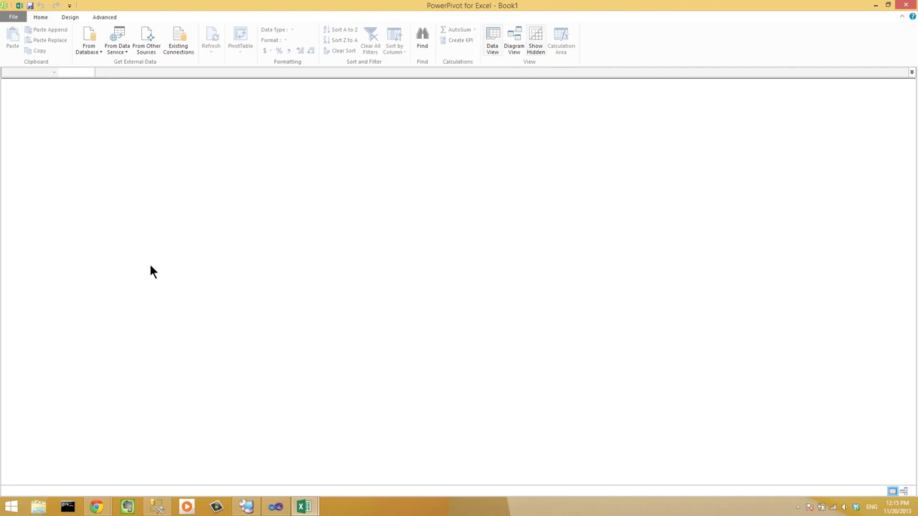
pyautogui.click(89, 50)
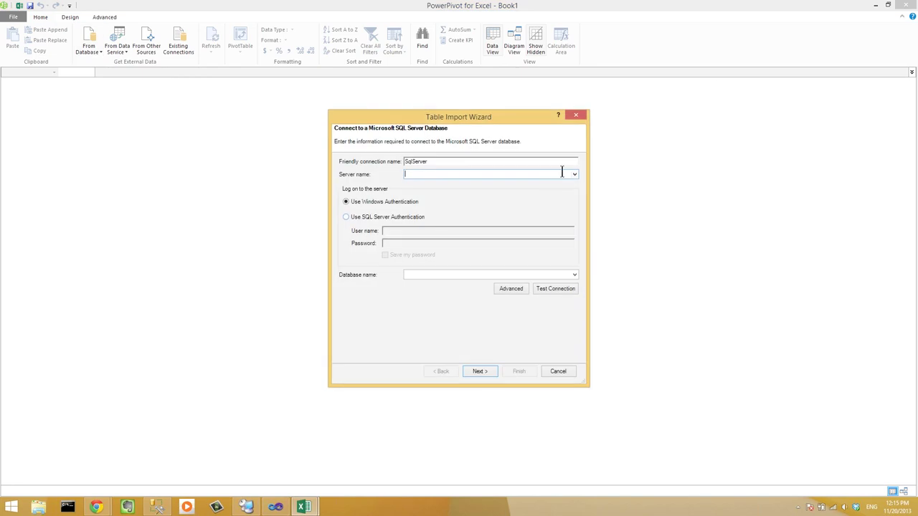
pyautogui.click(574, 275)
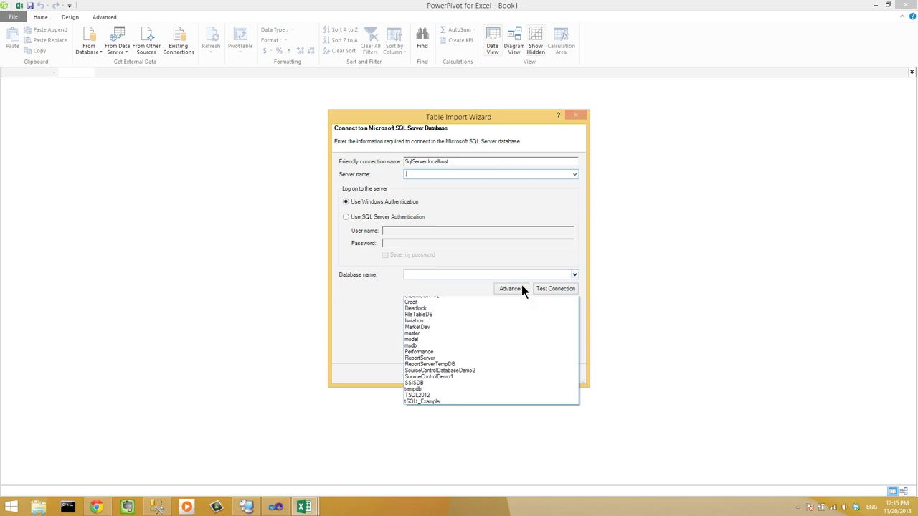
pyautogui.click(522, 283)
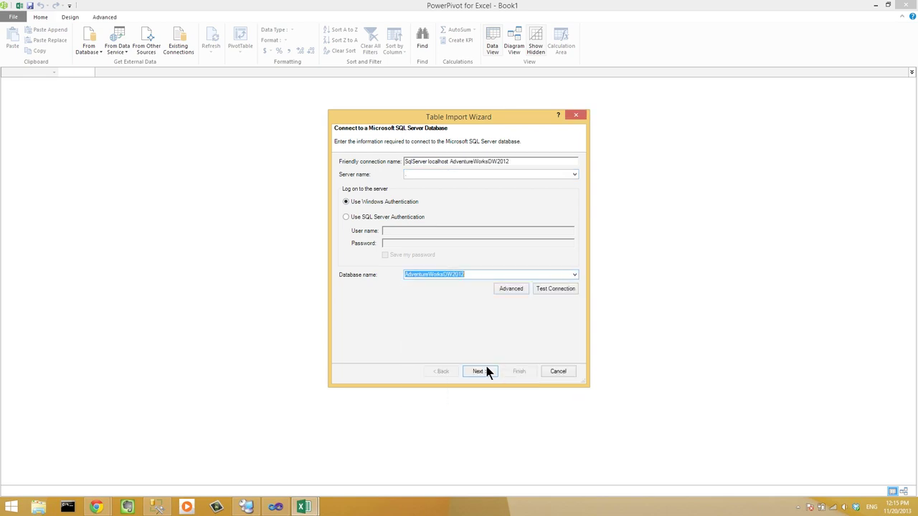
pyautogui.click(485, 371)
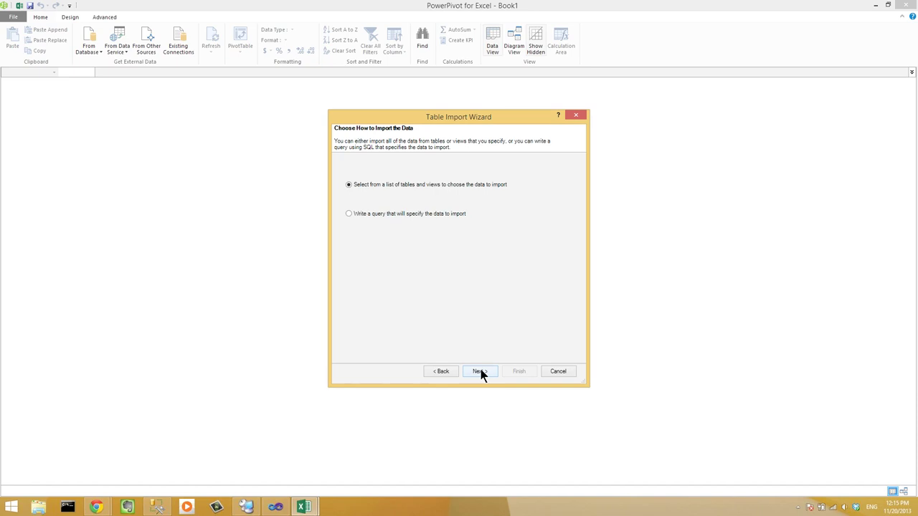
# Import from a list of tables, selecting DimDate, DimEmployee, DimGeography, DimProduct, DimProductCategory and DimProductSubcategory
pyautogui.click(480, 371)
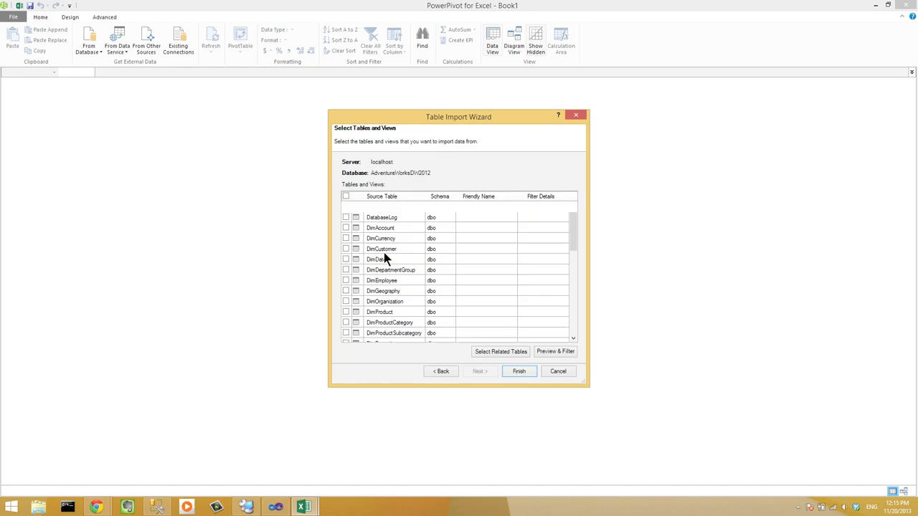
pyautogui.click(345, 259)
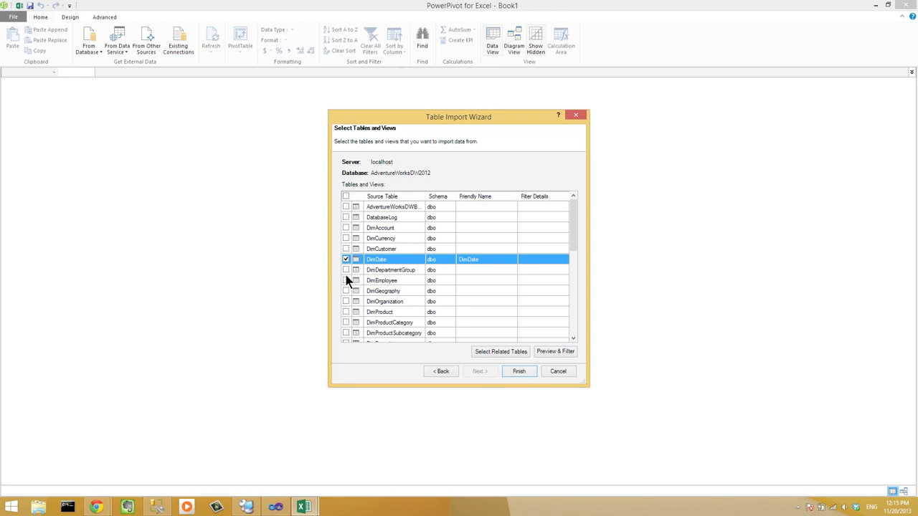
pyautogui.click(345, 281)
pyautogui.click(345, 290)
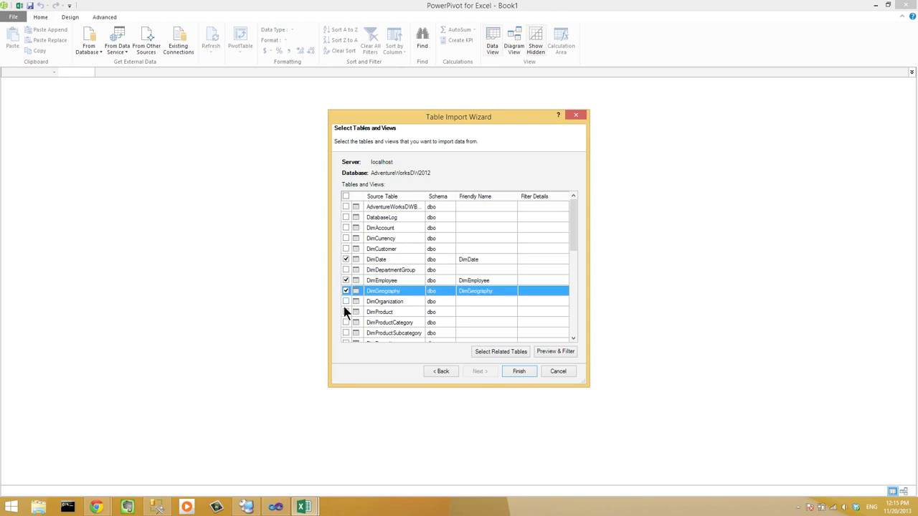
pyautogui.click(345, 312)
pyautogui.click(346, 323)
pyautogui.click(345, 333)
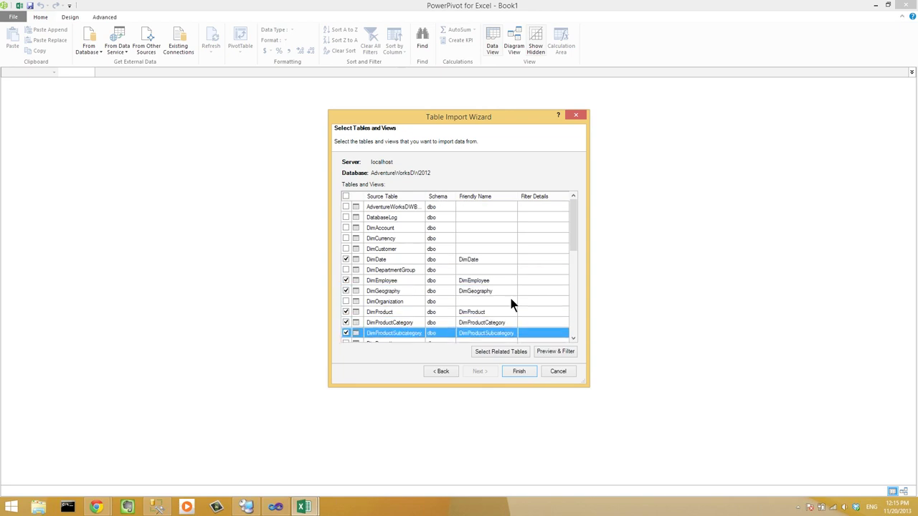
# Add DimSalesTerritory and FactResellerSales to the tables selected for import, leaving FactInternetSales unselected
pyautogui.moveTo(572, 234); pyautogui.dragTo(565, 280)
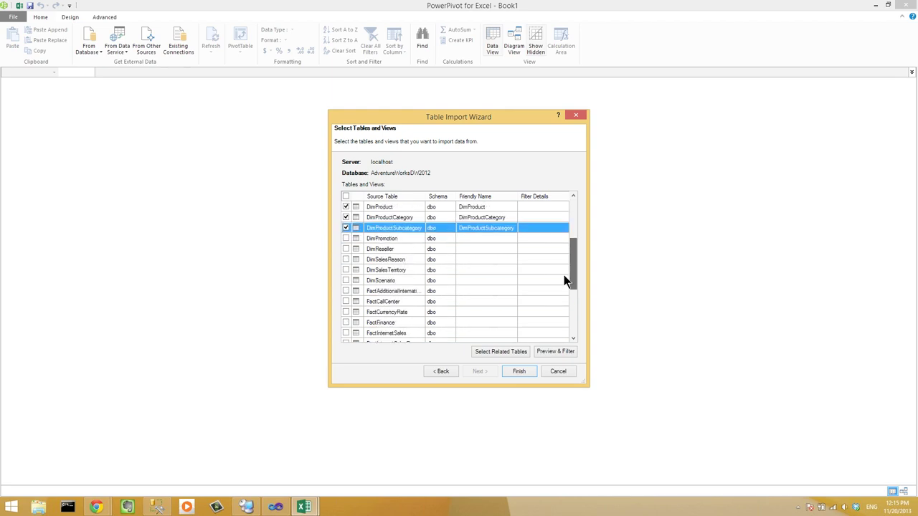
pyautogui.click(346, 270)
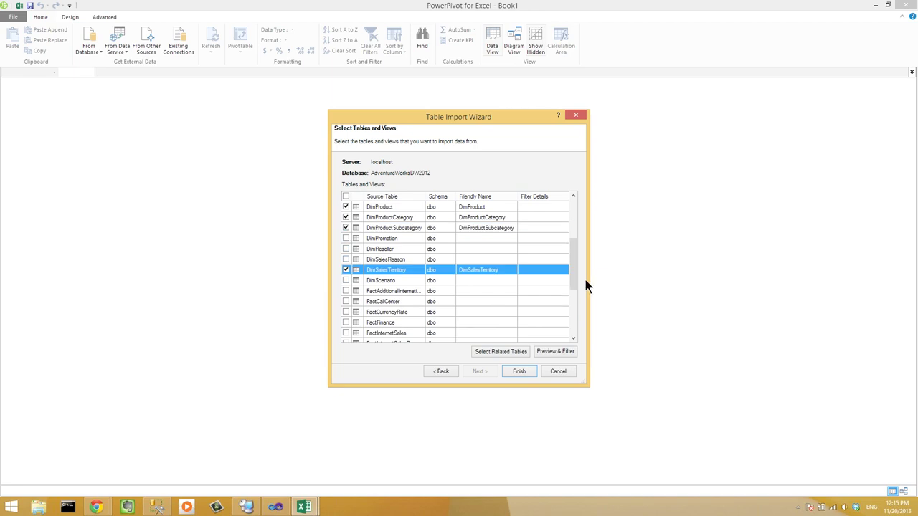
pyautogui.click(347, 334)
pyautogui.click(572, 337)
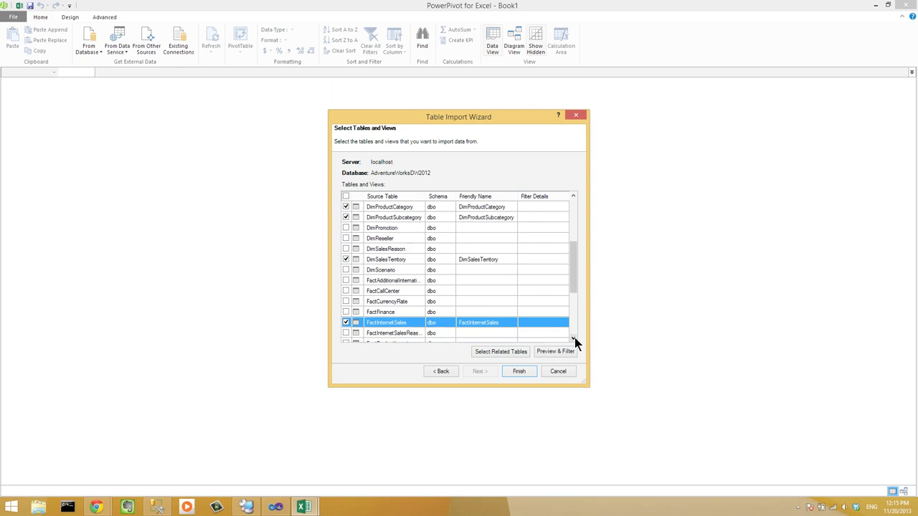
pyautogui.click(572, 338)
pyautogui.click(572, 337)
pyautogui.scroll(-1, 534, 337)
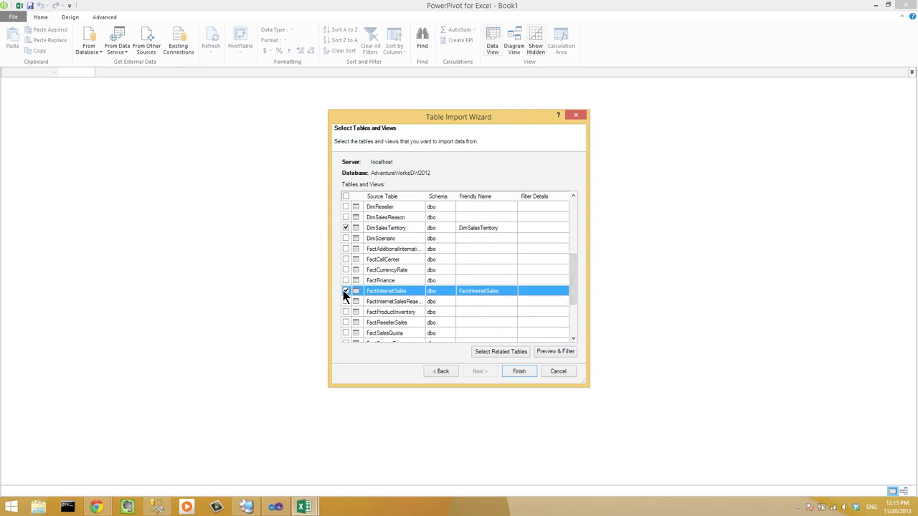
pyautogui.click(345, 290)
pyautogui.click(402, 323)
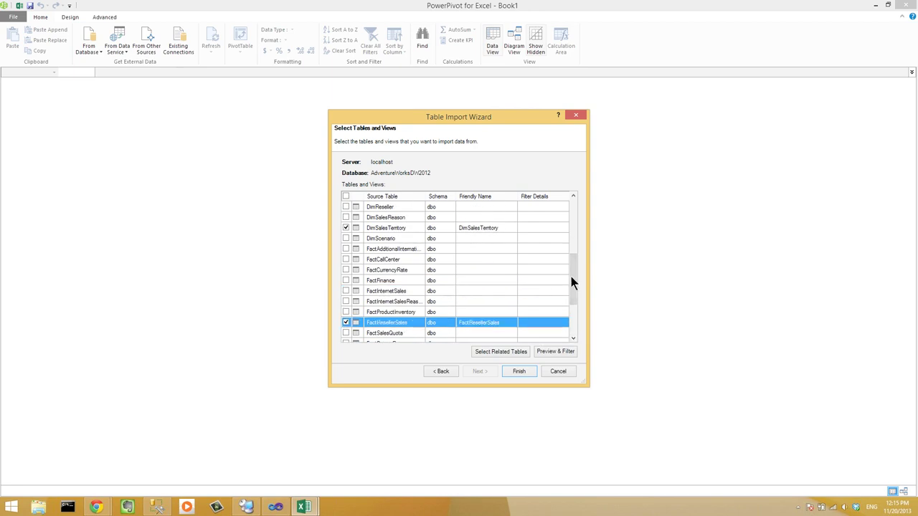
# Deselect DimGeography and set the friendly names of DimDate and DimEmployee to Date and Employee
pyautogui.moveTo(571, 276); pyautogui.dragTo(562, 228)
pyautogui.click(346, 280)
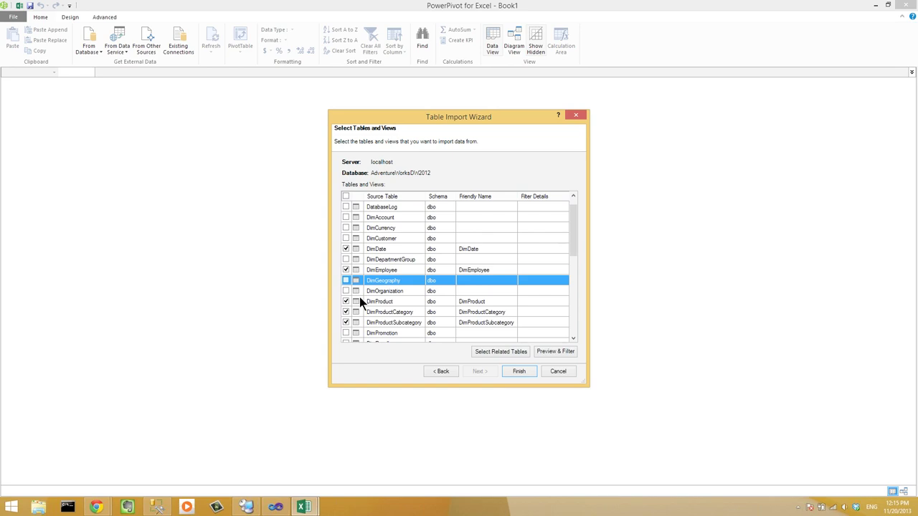
pyautogui.click(465, 249)
pyautogui.moveTo(468, 248); pyautogui.dragTo(459, 248)
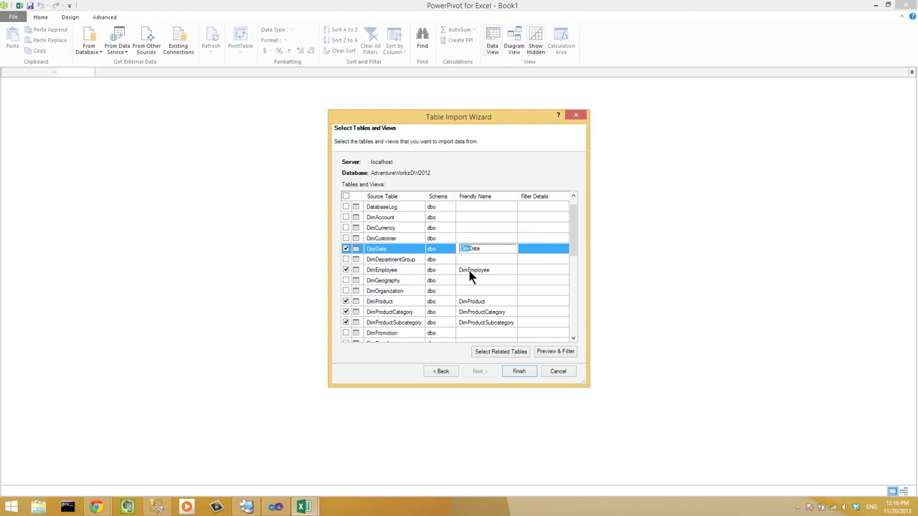
pyautogui.press('BackSpace')
pyautogui.click(467, 271)
pyautogui.moveTo(467, 270); pyautogui.dragTo(433, 266)
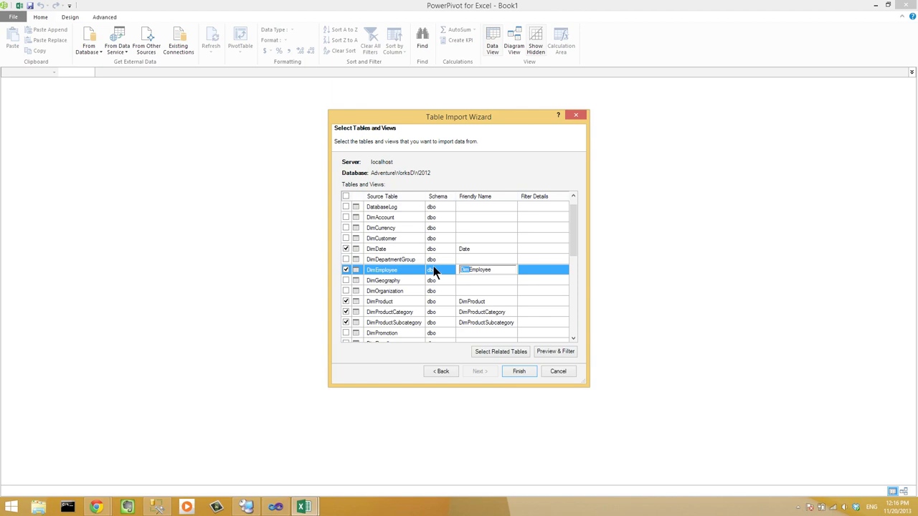
pyautogui.press('BackSpace')
# Set the friendly names of the three product tables to Product, ProductCategory and ProductSubcategory, removing the Dim prefix
pyautogui.click(466, 301)
pyautogui.click(466, 301)
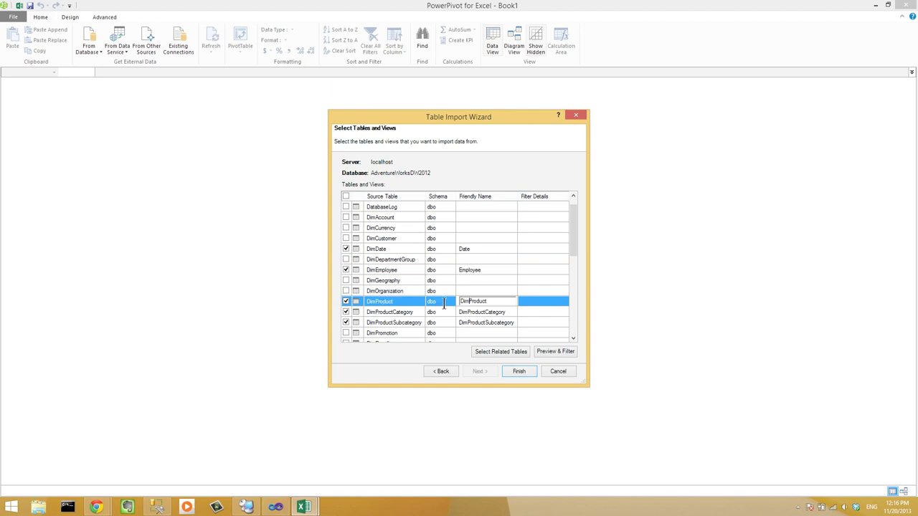
pyautogui.press('BackSpace')
pyautogui.click(470, 313)
pyautogui.hotkey('shift', 'Home')
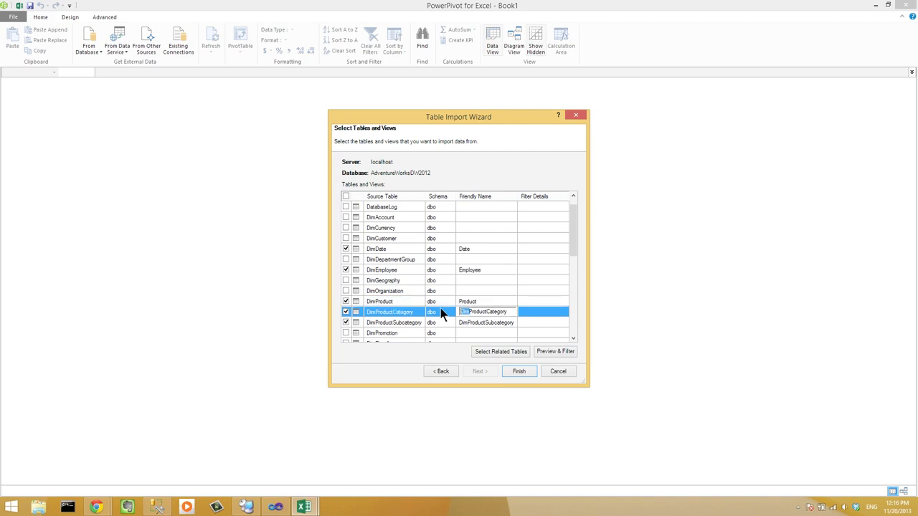
pyautogui.press('BackSpace')
pyautogui.click(464, 319)
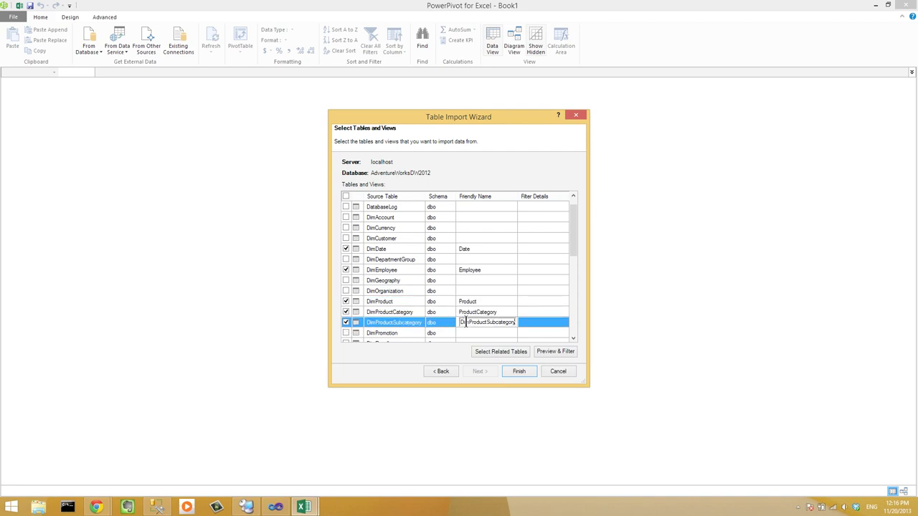
pyautogui.hotkey('shift', 'Home')
pyautogui.press('BackSpace')
# Set the friendly name of DimSalesTerritory to SalesTerritory and of FactResellerSales to ResellerSales
pyautogui.scroll(-5, 466, 224)
pyautogui.click(466, 228)
pyautogui.hotkey('shift', 'Home')
pyautogui.press('BackSpace')
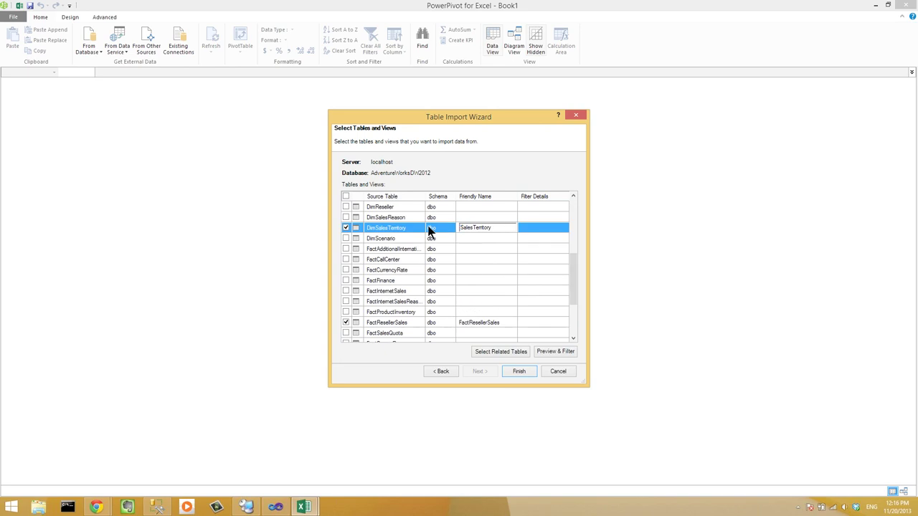
pyautogui.click(467, 322)
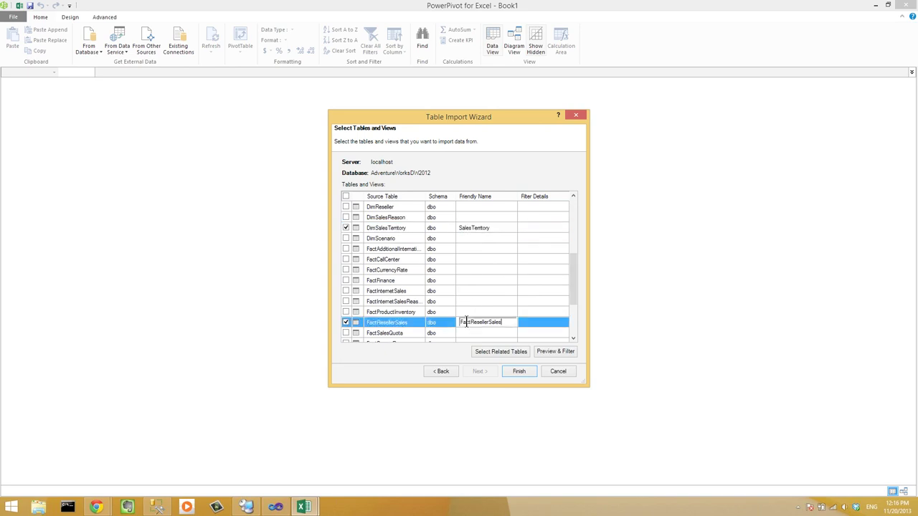
pyautogui.moveTo(470, 321); pyautogui.dragTo(418, 324)
pyautogui.press('BackSpace')
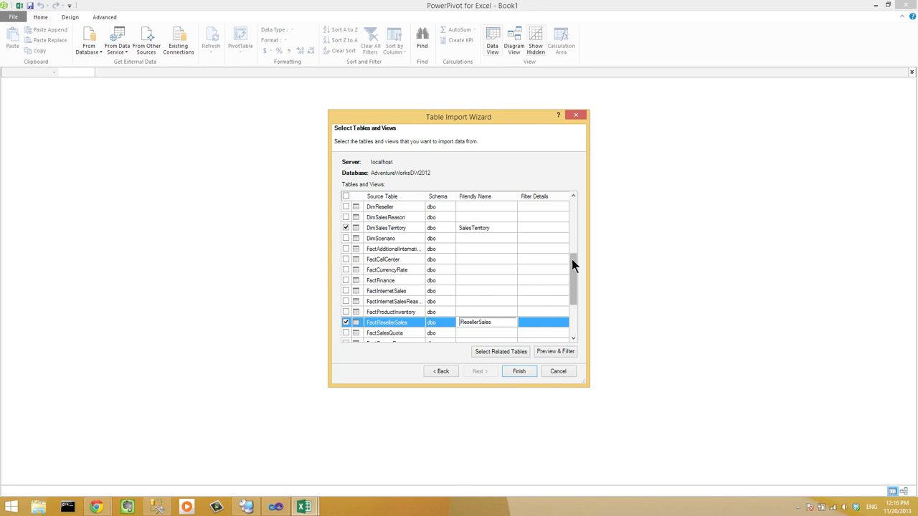
# Preview and filter DimDate, excluding the Spanish and French day-name and month-name columns from the import
pyautogui.moveTo(571, 259); pyautogui.dragTo(577, 222)
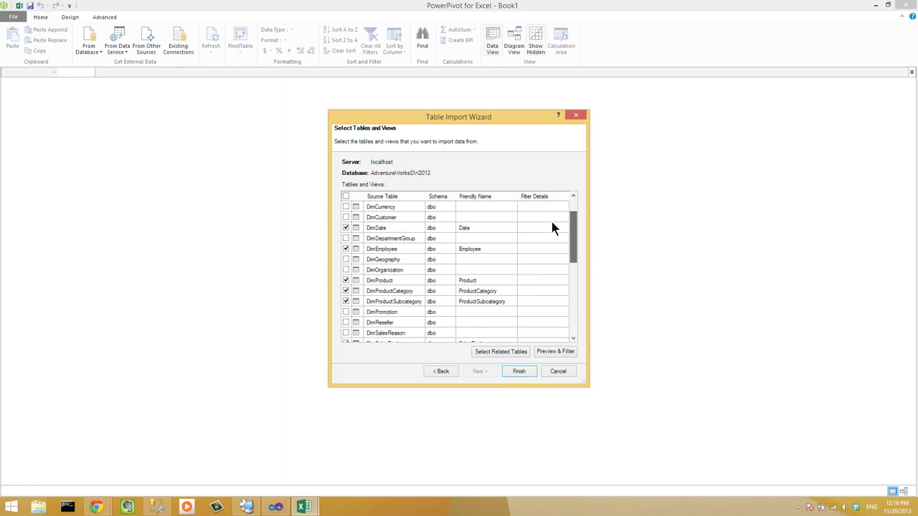
pyautogui.click(538, 228)
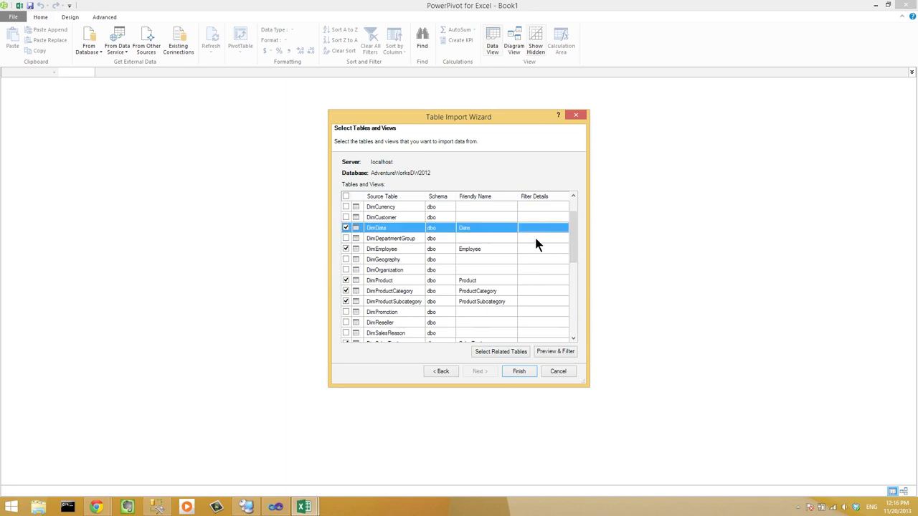
pyautogui.scroll(1, 452, 262)
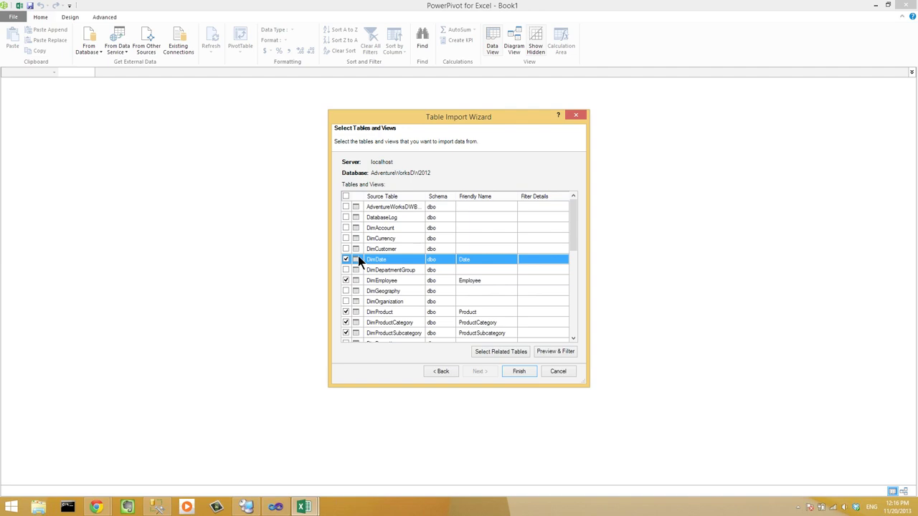
pyautogui.click(566, 352)
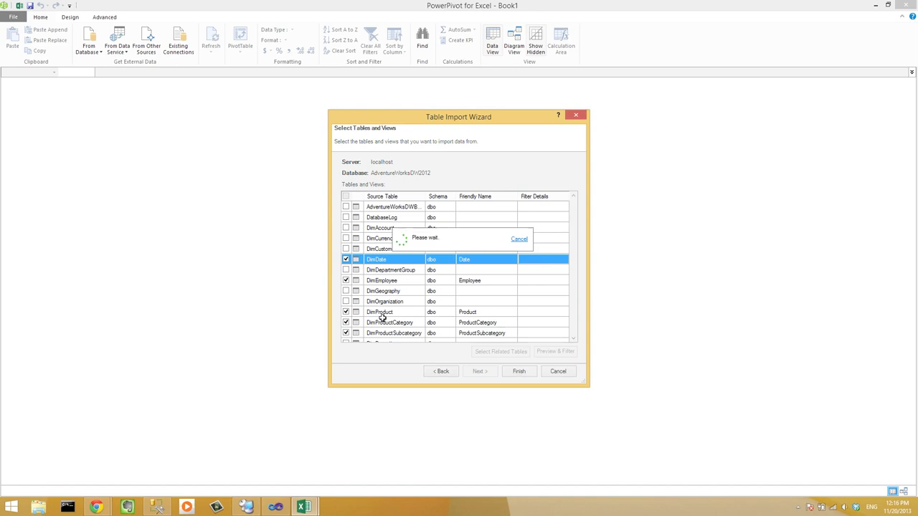
pyautogui.moveTo(340, 340); pyautogui.dragTo(388, 351)
pyautogui.click(392, 193)
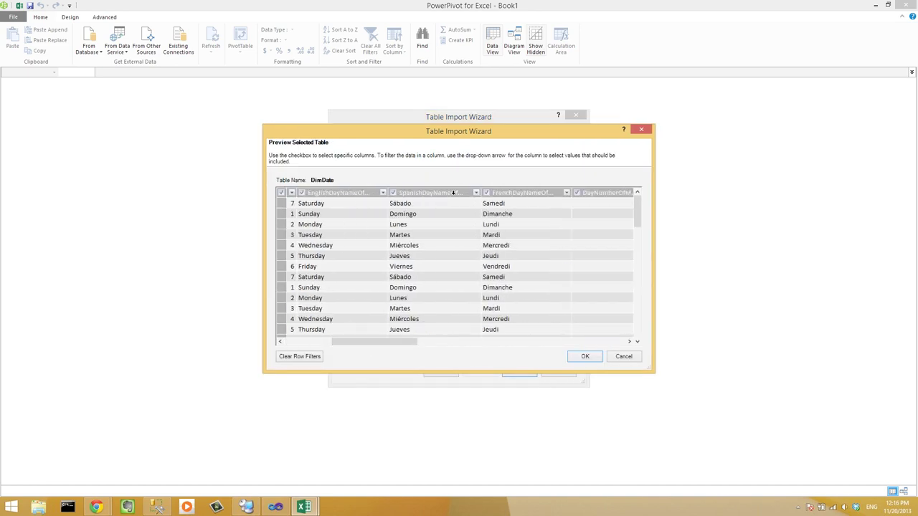
pyautogui.click(486, 193)
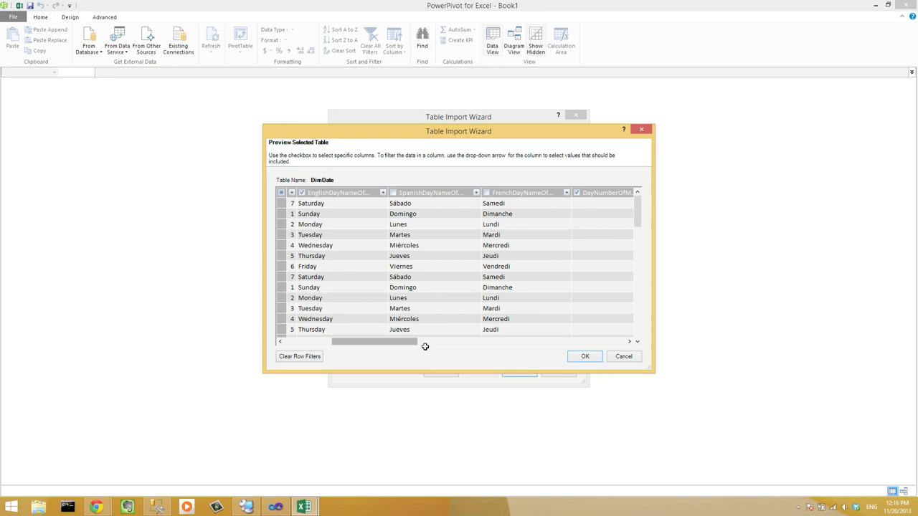
pyautogui.moveTo(421, 343); pyautogui.dragTo(524, 368)
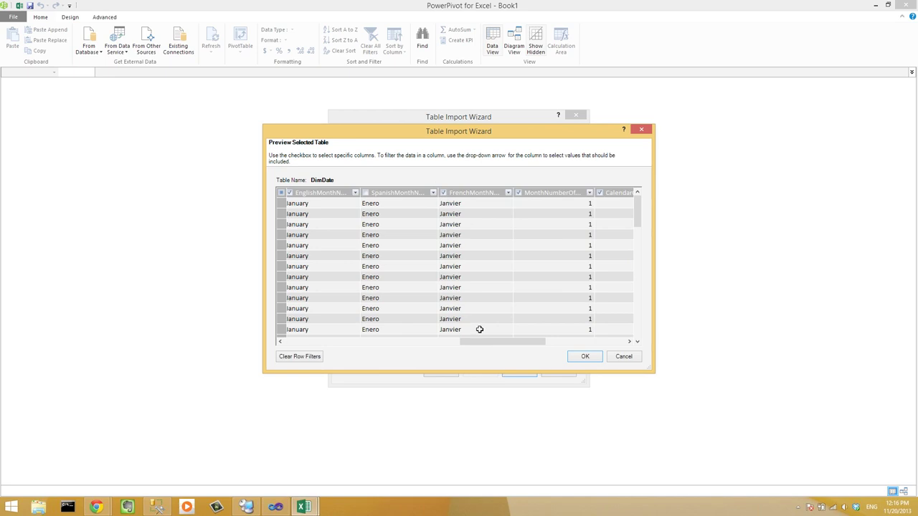
pyautogui.click(443, 193)
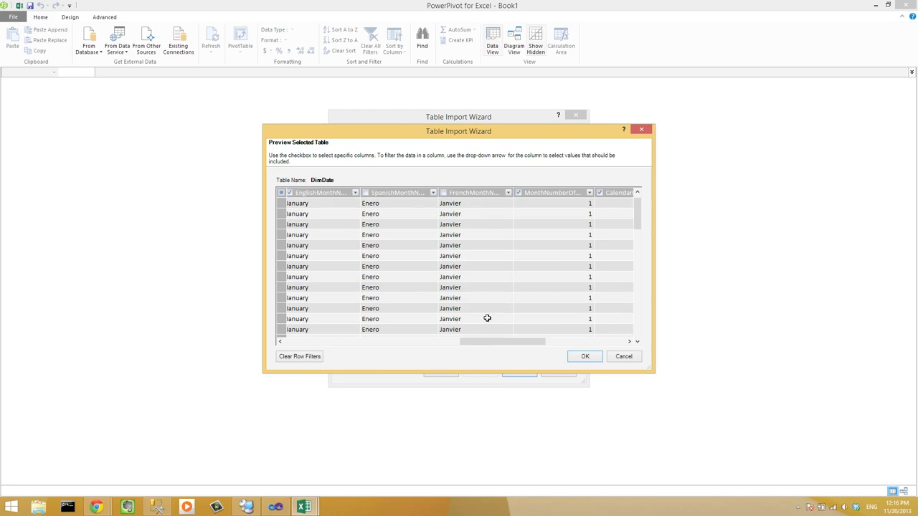
pyautogui.moveTo(502, 342); pyautogui.dragTo(580, 350)
pyautogui.click(577, 356)
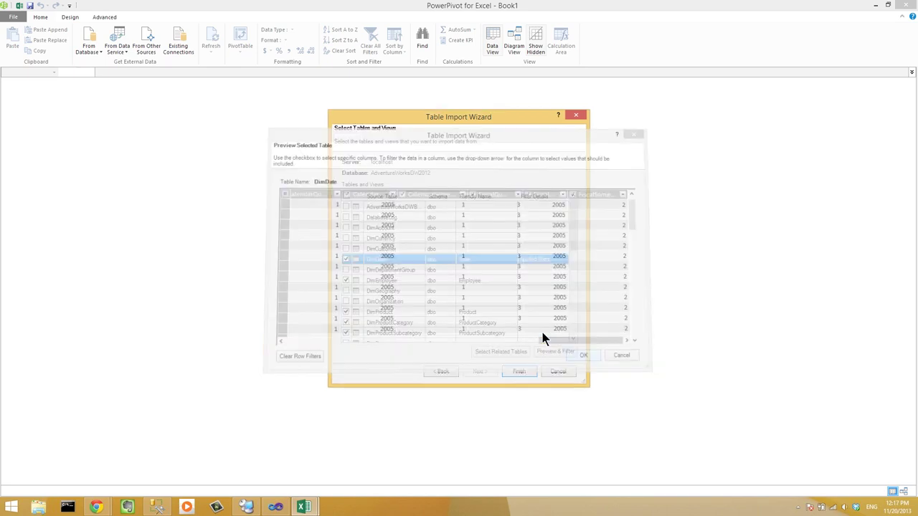
# Preview and filter DimProduct, excluding the Spanish and French product name columns from the import
pyautogui.click(547, 280)
pyautogui.click(546, 312)
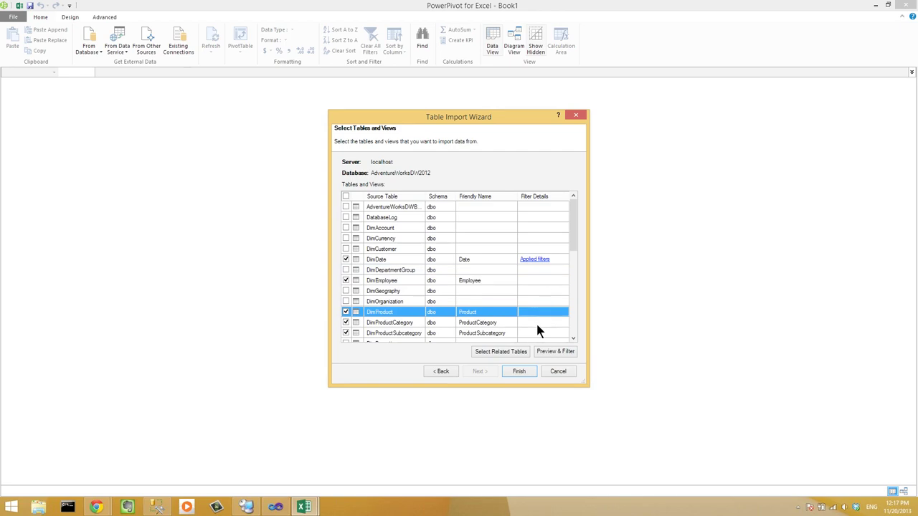
pyautogui.click(550, 353)
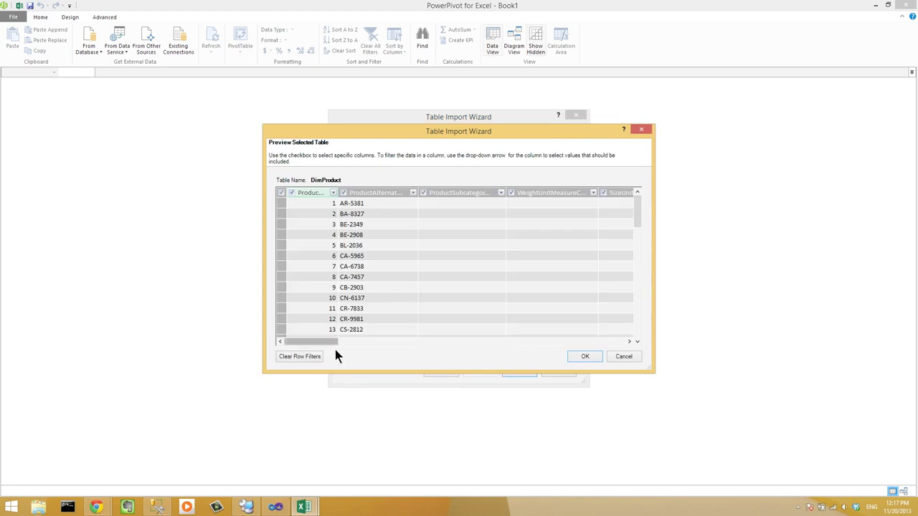
pyautogui.moveTo(319, 341); pyautogui.dragTo(373, 342)
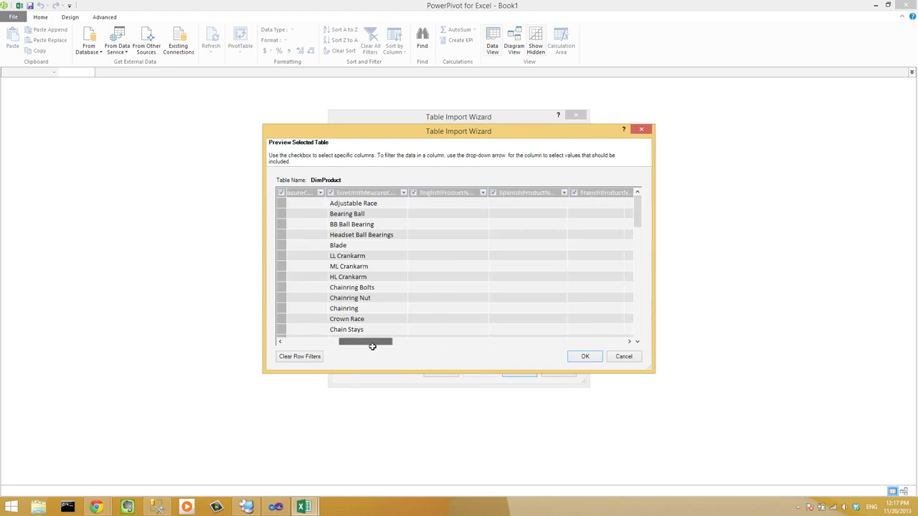
pyautogui.click(412, 193)
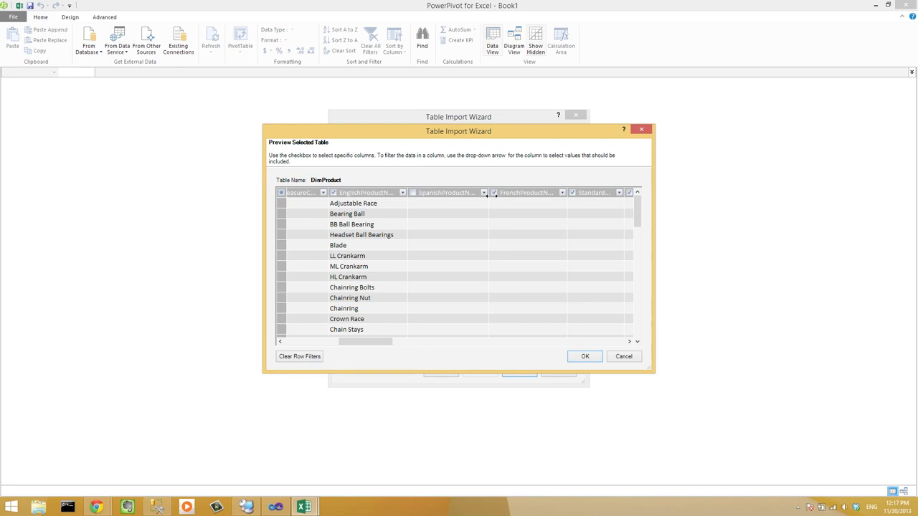
pyautogui.click(493, 193)
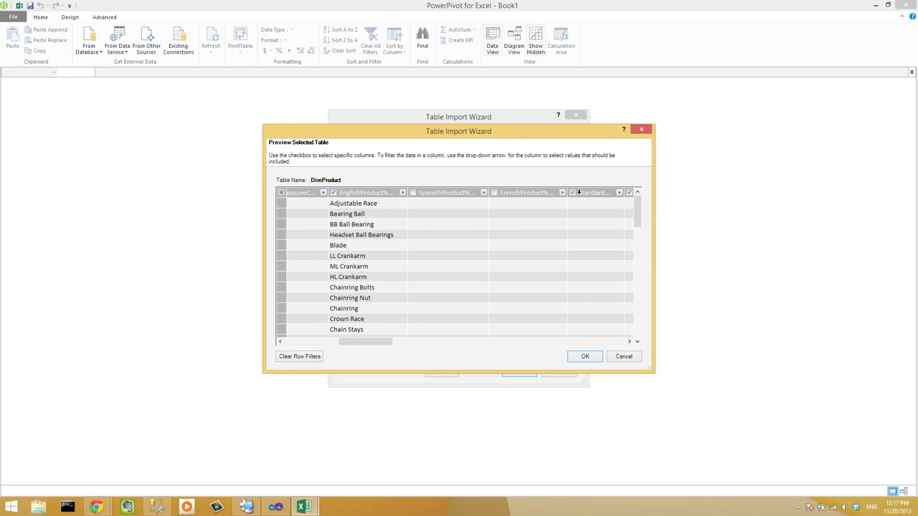
pyautogui.click(507, 343)
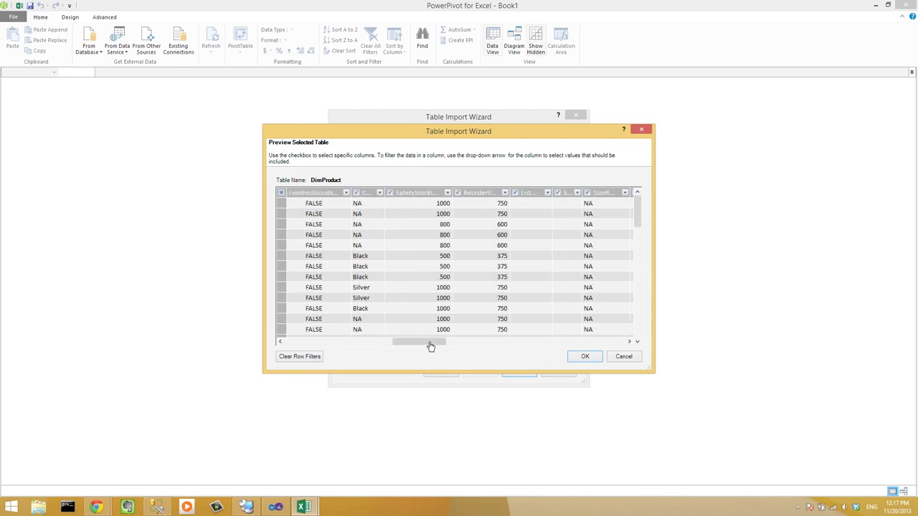
pyautogui.moveTo(430, 343); pyautogui.dragTo(616, 344)
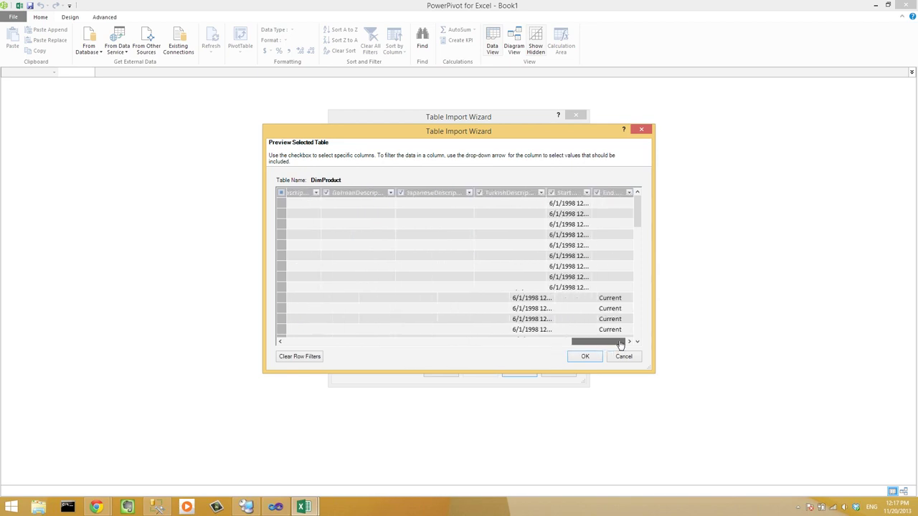
pyautogui.click(577, 357)
# Preview and filter DimProductCategory, excluding the Spanish and French product category name columns
pyautogui.click(533, 323)
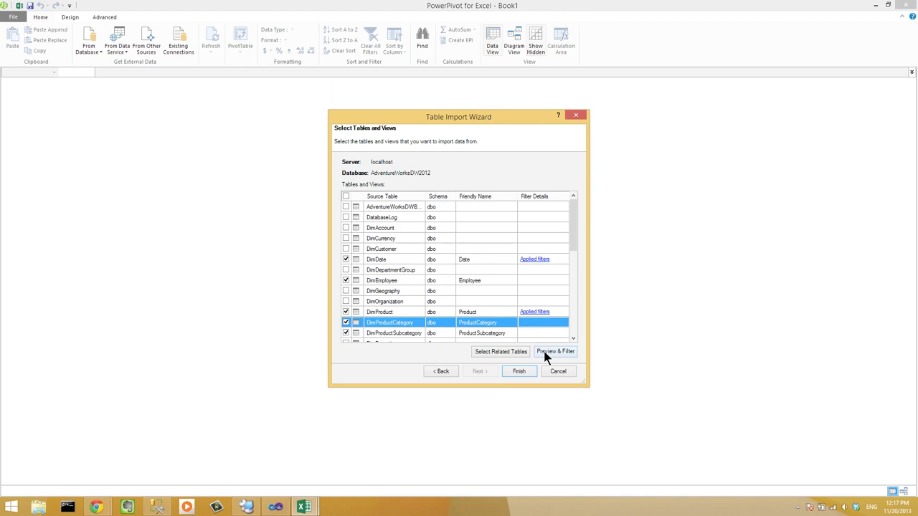
pyautogui.click(545, 353)
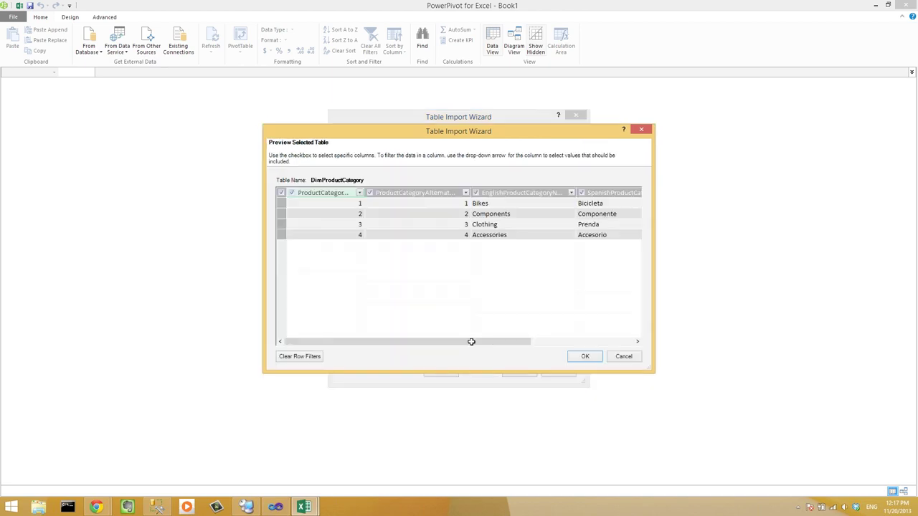
pyautogui.moveTo(471, 341); pyautogui.dragTo(607, 351)
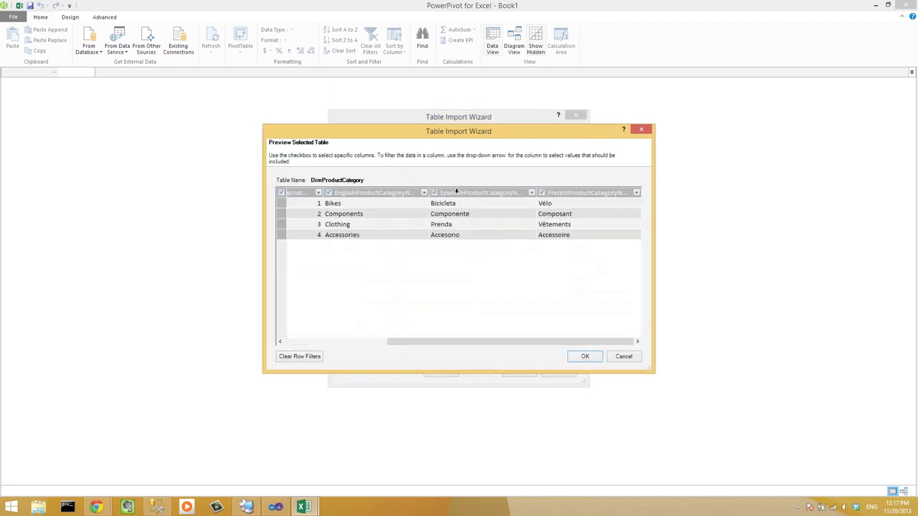
pyautogui.click(434, 193)
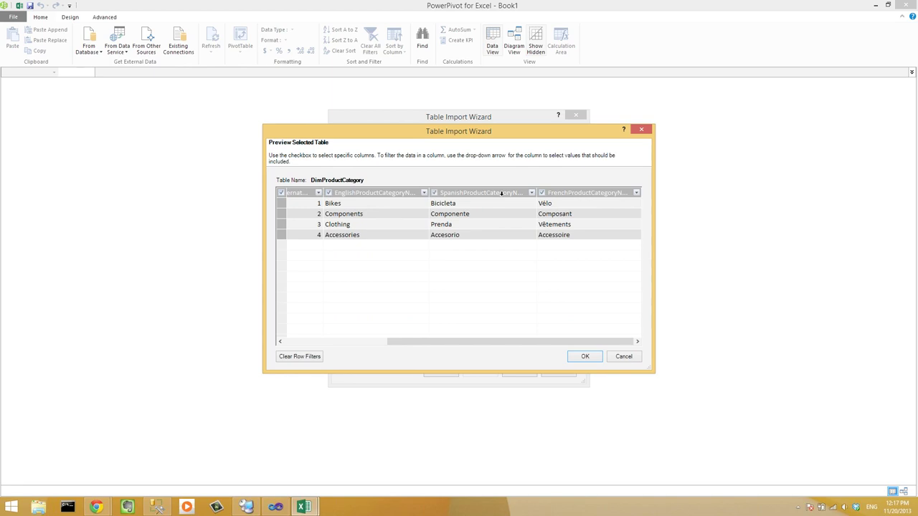
pyautogui.click(542, 192)
pyautogui.click(585, 356)
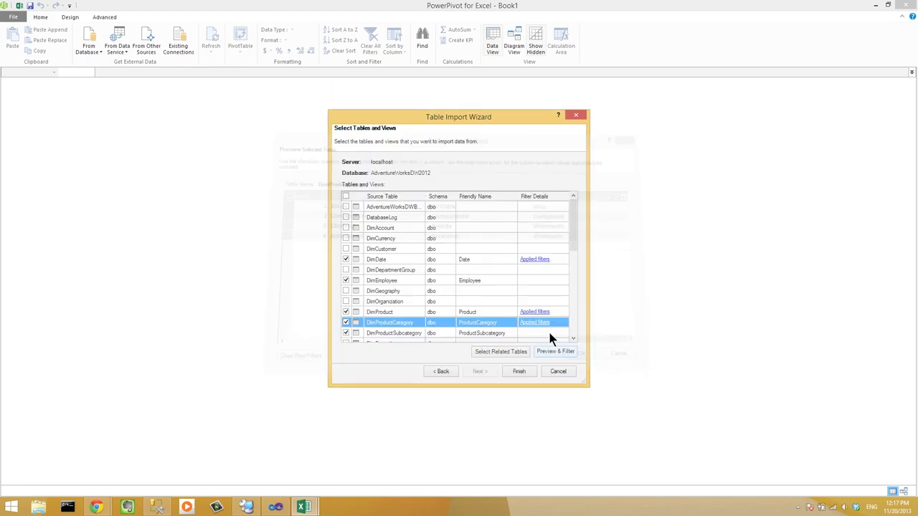
# Preview and filter DimProductSubcategory, excluding the Spanish and French product subcategory name columns
pyautogui.click(547, 350)
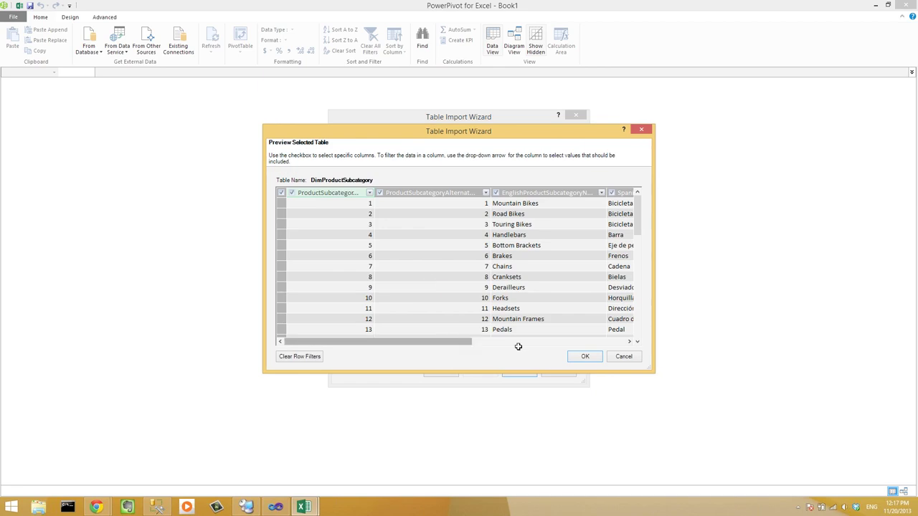
pyautogui.click(566, 343)
pyautogui.click(402, 193)
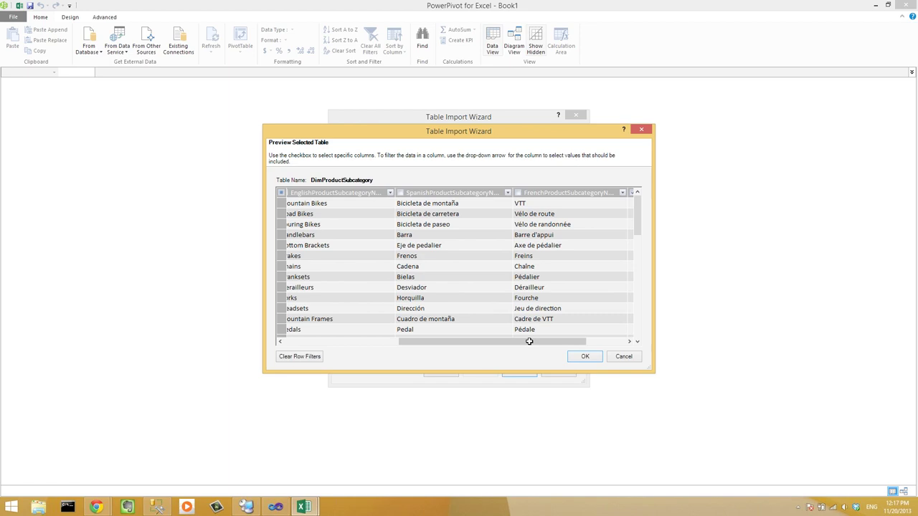
pyautogui.moveTo(528, 341); pyautogui.dragTo(586, 343)
pyautogui.click(584, 357)
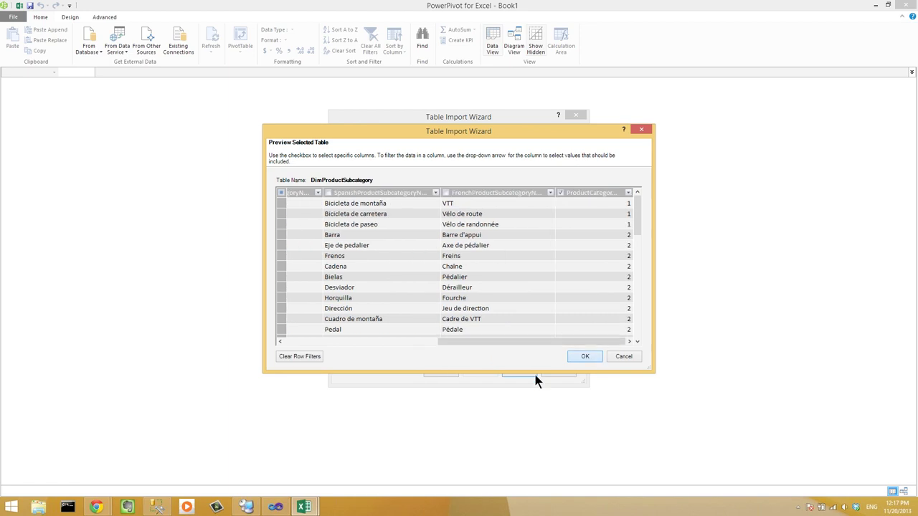
pyautogui.click(575, 279)
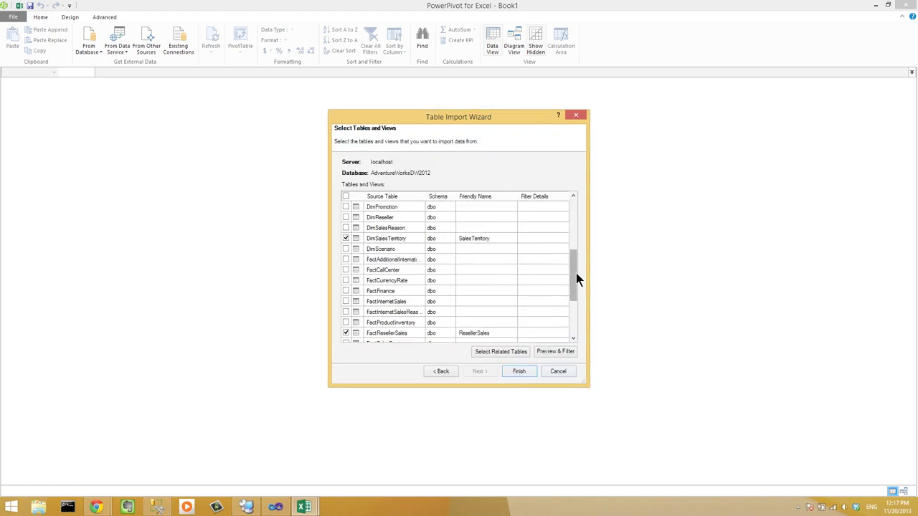
pyautogui.scroll(1, 501, 252)
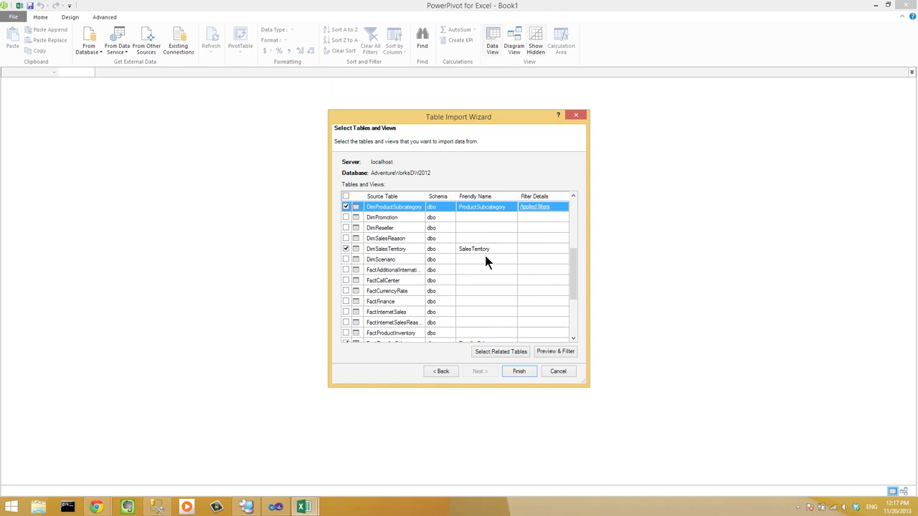
# Preview the DimSalesTerritory source table, look across its columns and accept it with all columns included
pyautogui.click(483, 251)
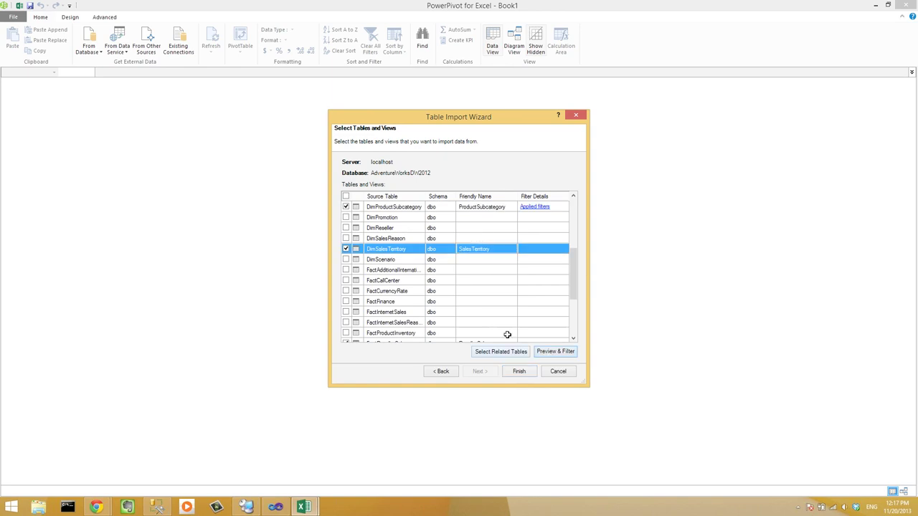
pyautogui.click(555, 351)
pyautogui.moveTo(499, 342); pyautogui.dragTo(633, 342)
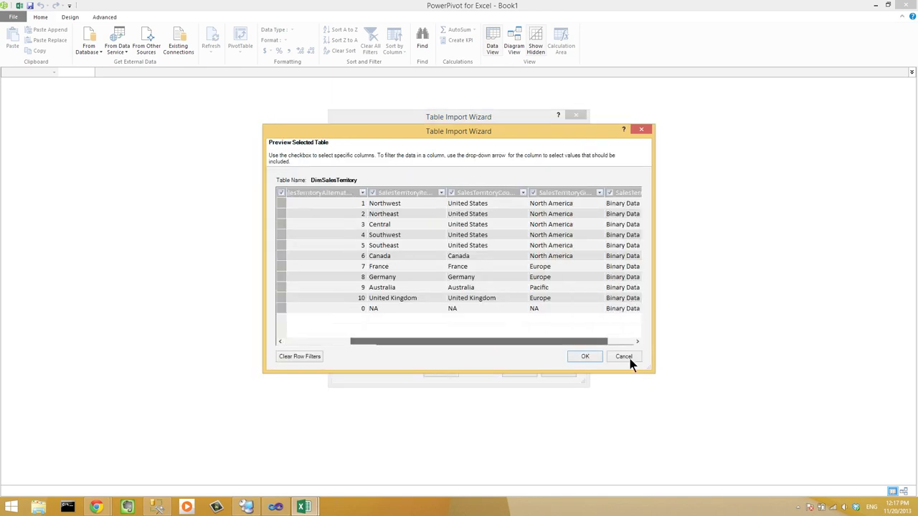
pyautogui.click(582, 353)
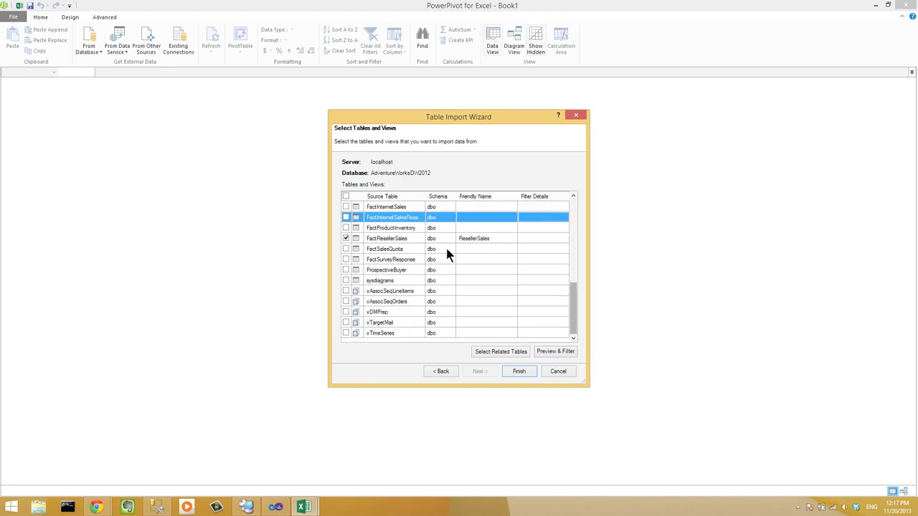
# Import all the selected tables, including FactResellerSales, into the data model and close the import wizard
pyautogui.click(442, 238)
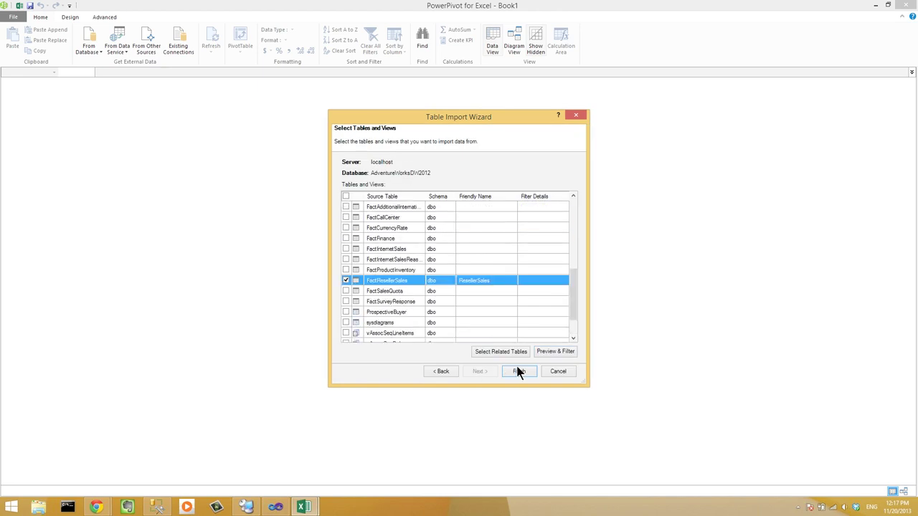
pyautogui.click(519, 372)
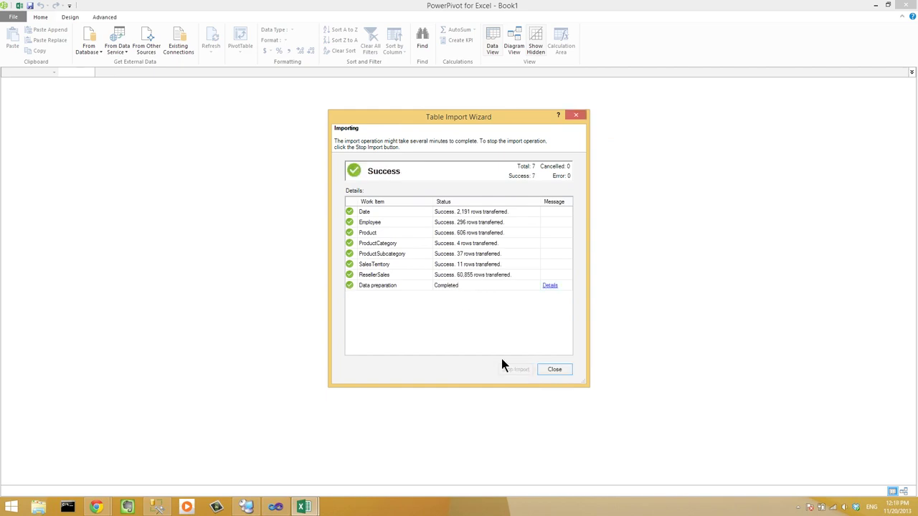
pyautogui.click(553, 370)
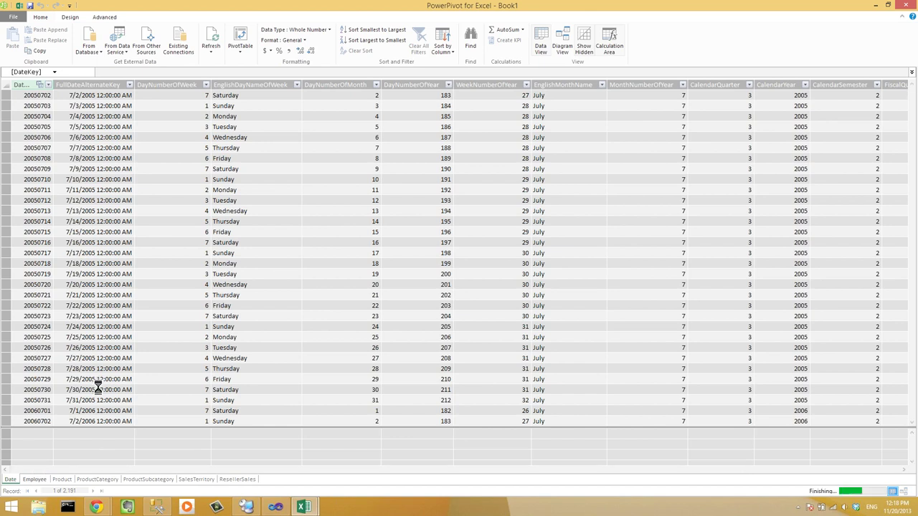
# Look through the imported Date, Product, ProductCategory, ProductSubcategory, SalesTerritory and ResellerSales tables in the data view
pyautogui.click(124, 388)
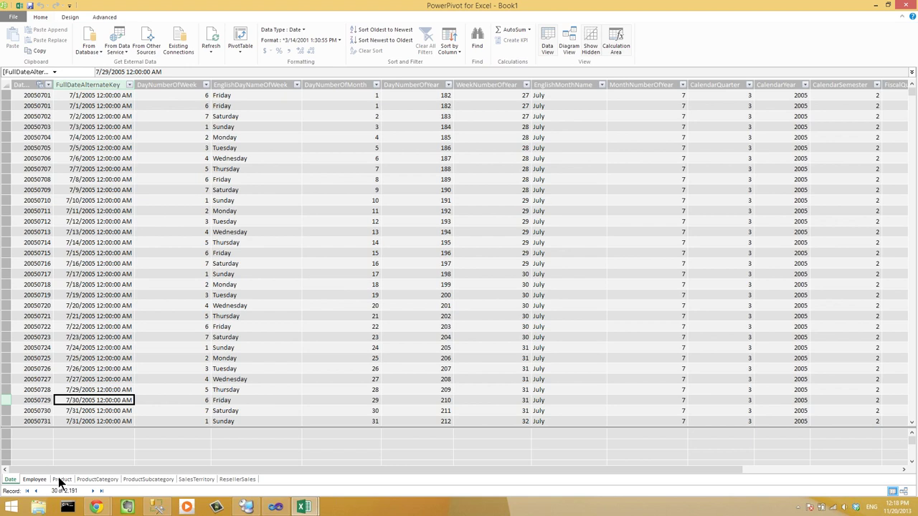
pyautogui.click(61, 480)
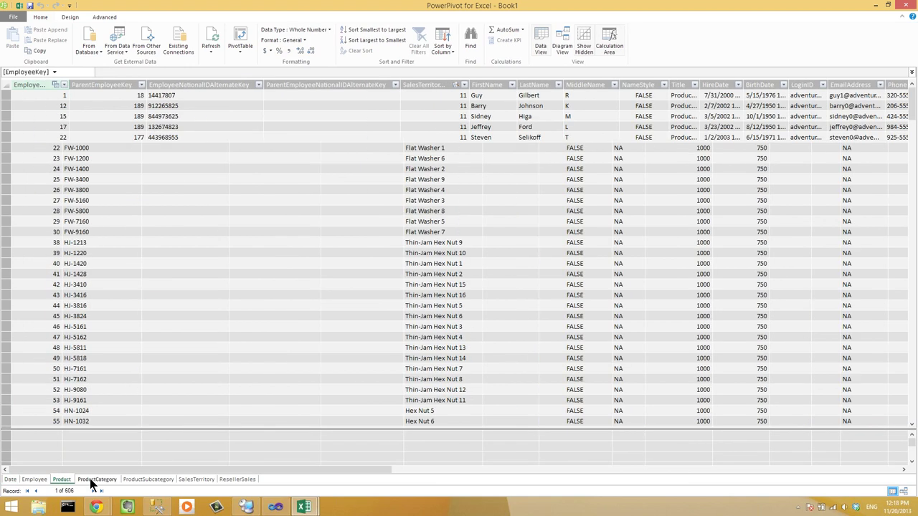
pyautogui.click(97, 480)
pyautogui.click(143, 480)
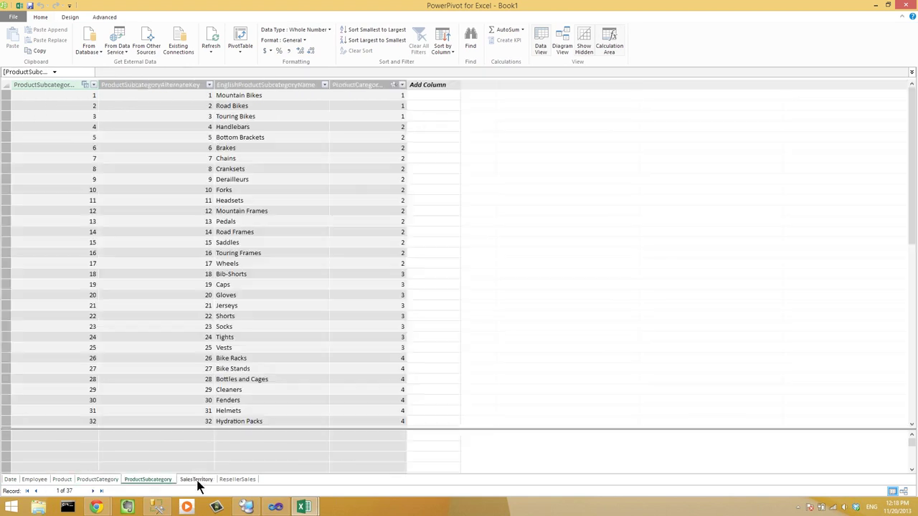
pyautogui.click(197, 479)
pyautogui.click(231, 480)
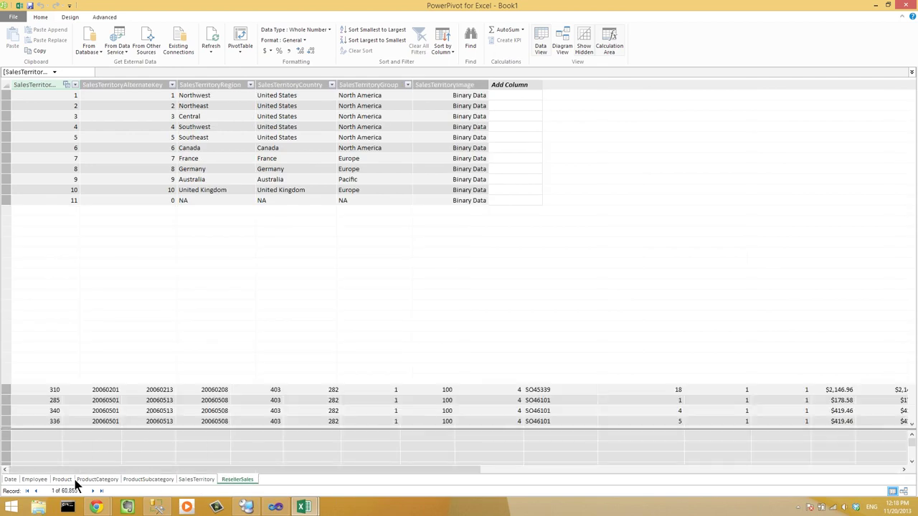
# Review the Date, Employee, Product and ProductCategory tables again, returning to Employee to examine its EmployeeNationalIDAlternateKey column
pyautogui.click(13, 481)
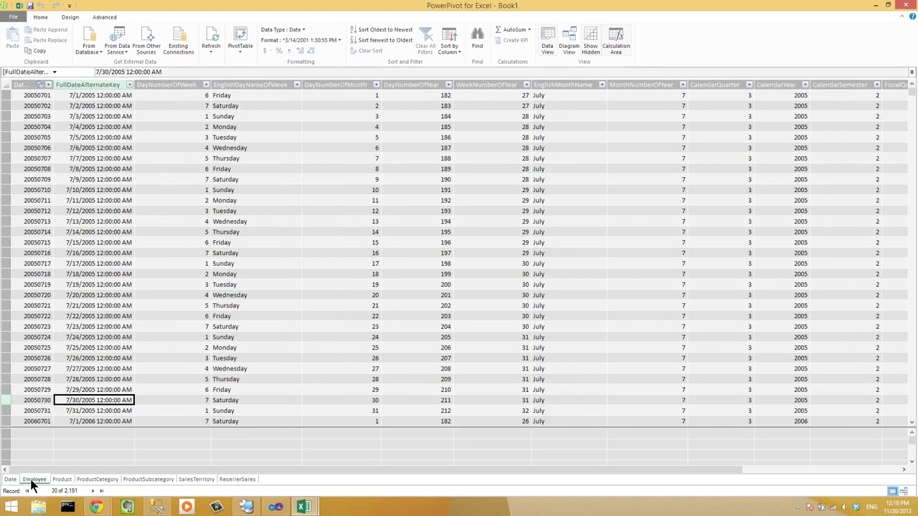
pyautogui.click(32, 479)
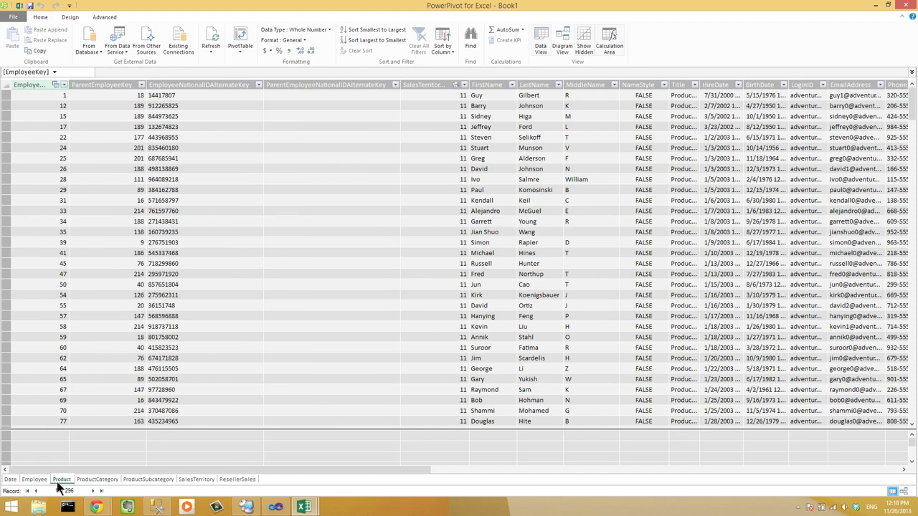
pyautogui.click(60, 480)
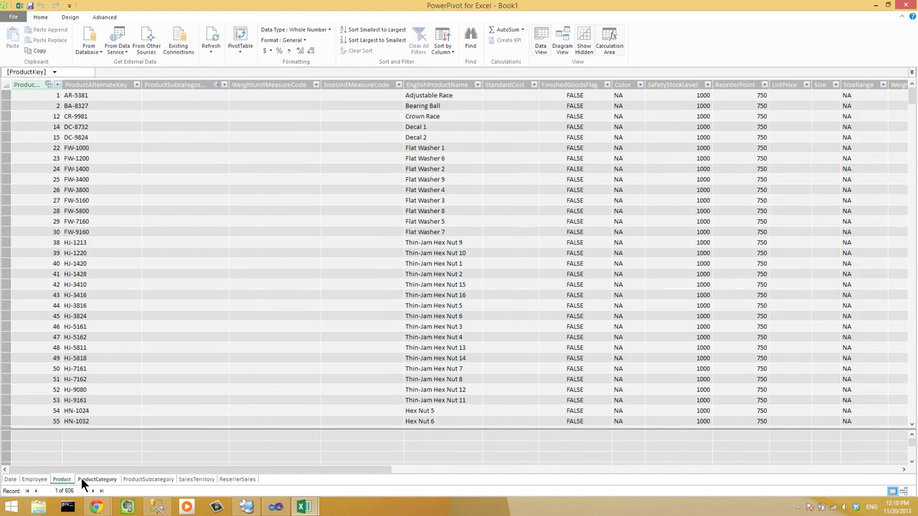
pyautogui.click(83, 480)
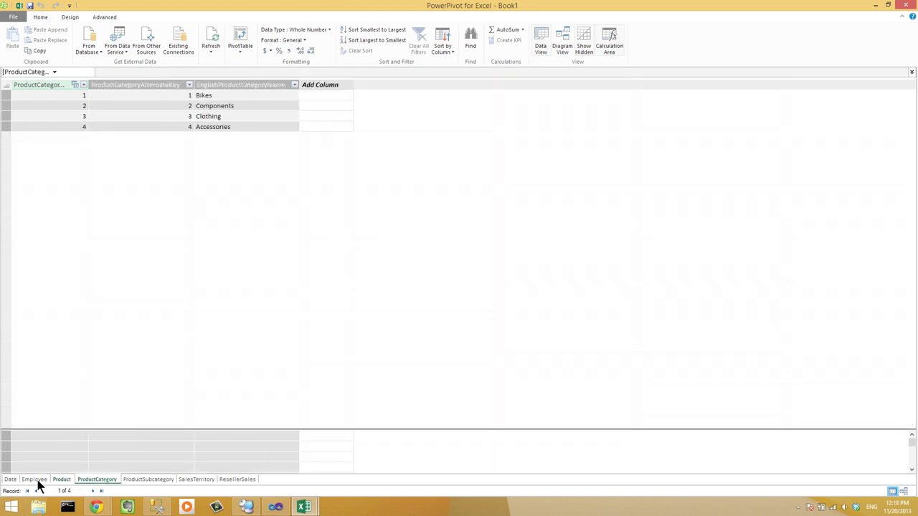
pyautogui.click(34, 481)
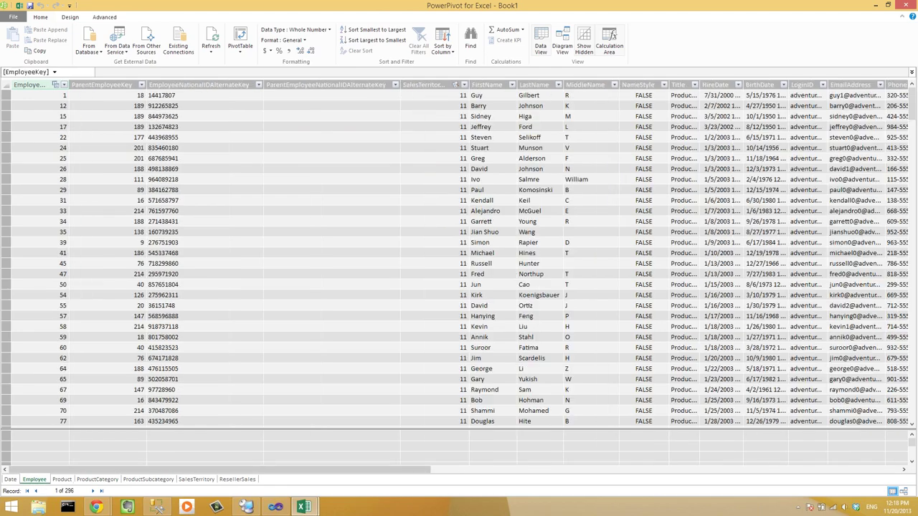
pyautogui.click(203, 209)
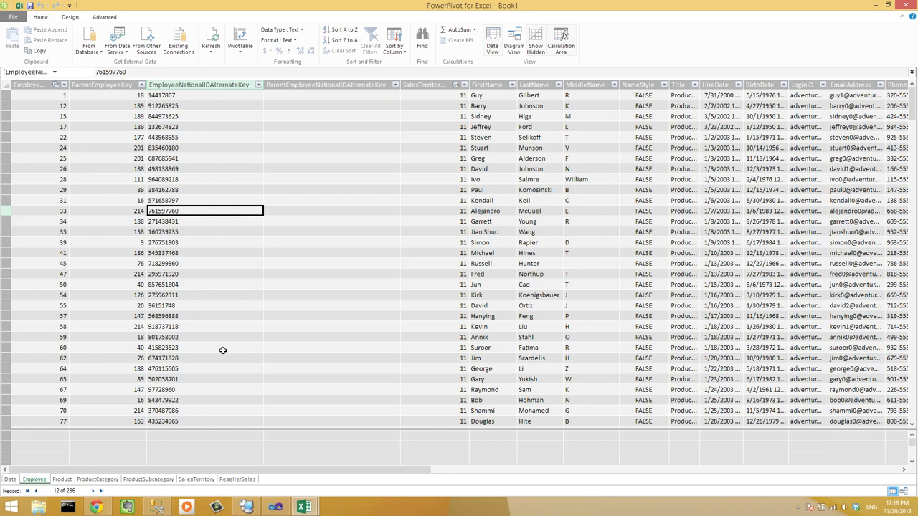
pyautogui.click(194, 177)
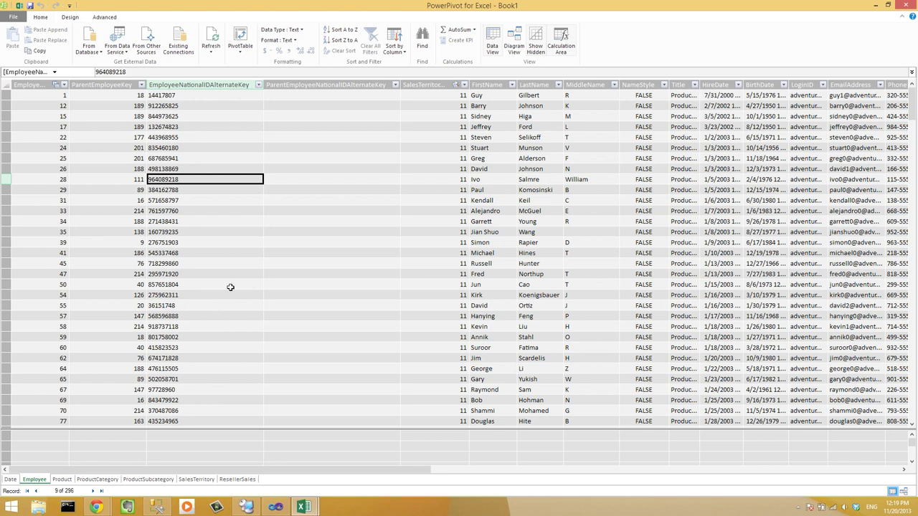
pyautogui.click(70, 17)
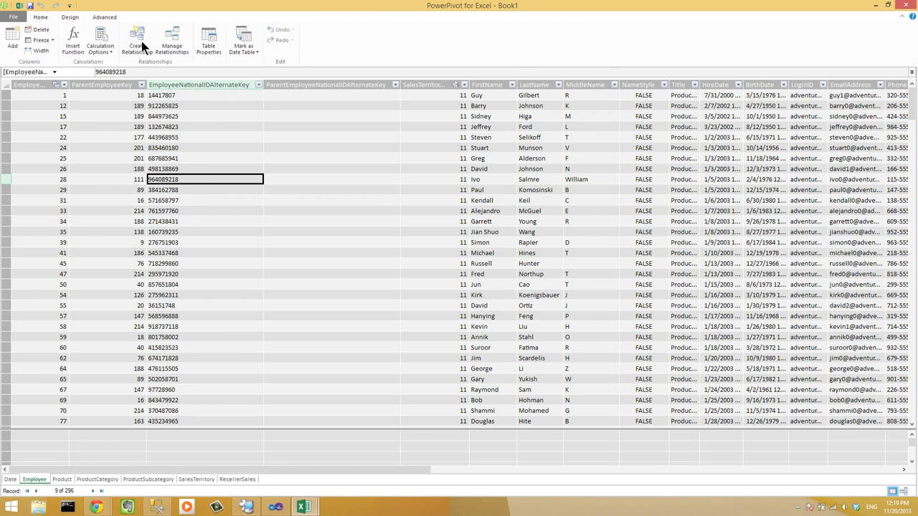
pyautogui.click(141, 41)
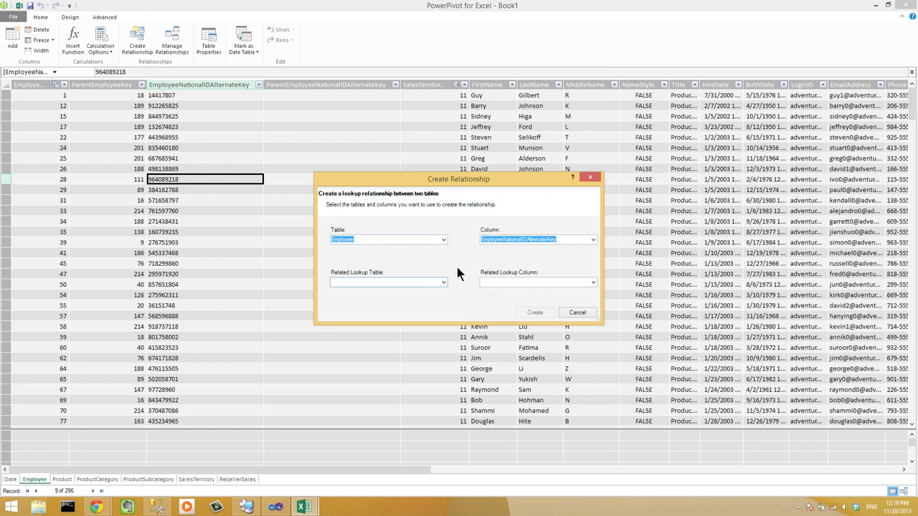
pyautogui.click(579, 314)
# Switch the model to Diagram View and examine the relationships between the imported tables
pyautogui.click(40, 16)
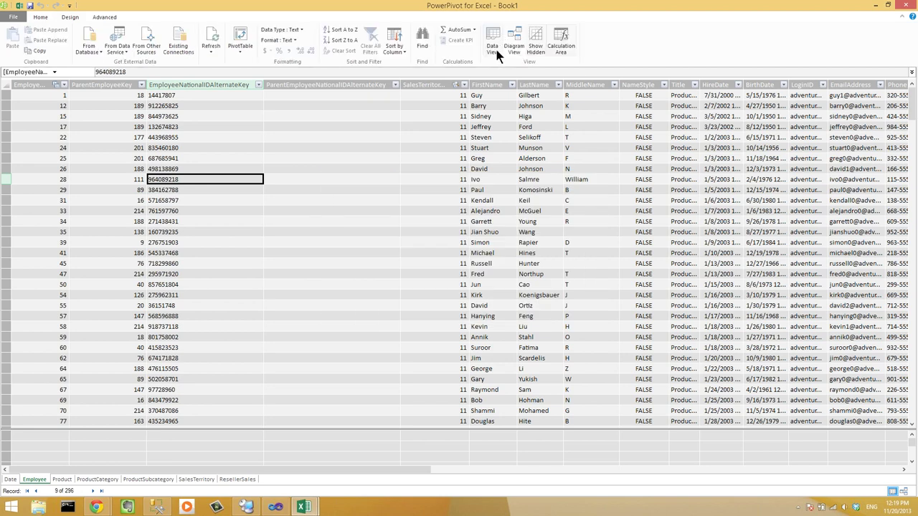
pyautogui.click(516, 43)
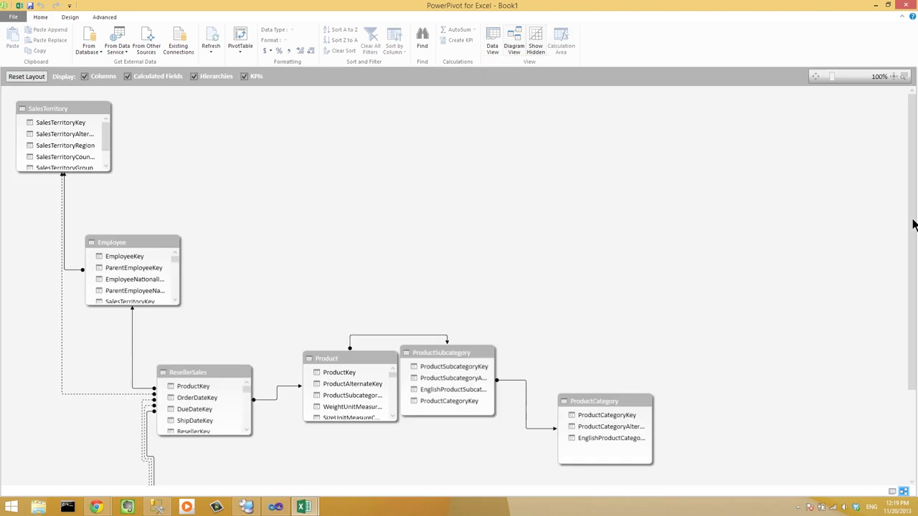
pyautogui.scroll(-3, 912, 258)
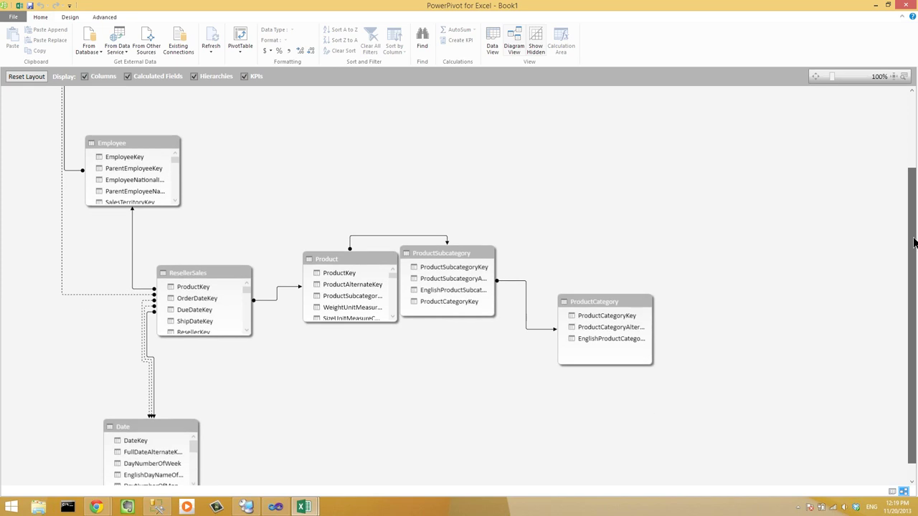
pyautogui.scroll(1, 913, 287)
pyautogui.scroll(2, 913, 225)
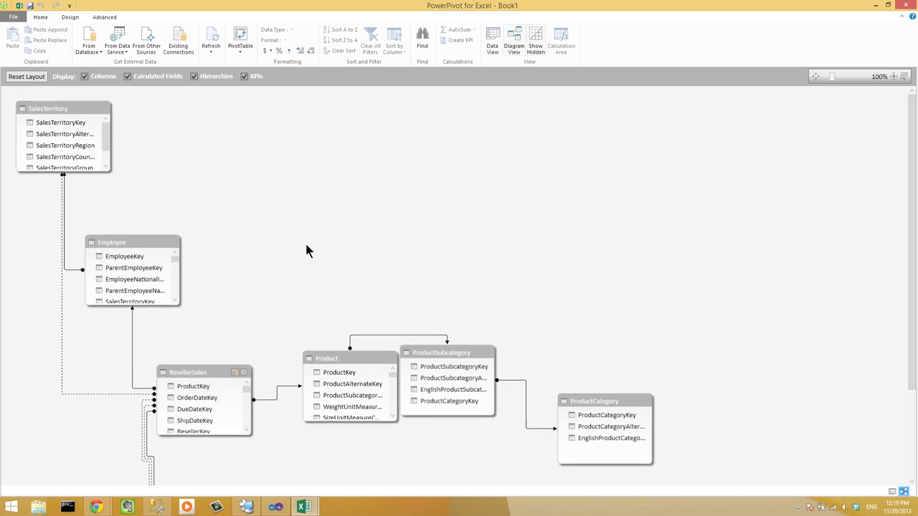
# Arrange ResellerSales, Product, ProductSubcategory and ProductCategory in a row across the diagram, and place Date just below ResellerSales
pyautogui.moveTo(242, 422); pyautogui.dragTo(332, 248)
pyautogui.moveTo(360, 419); pyautogui.dragTo(461, 238)
pyautogui.moveTo(449, 352); pyautogui.dragTo(587, 189)
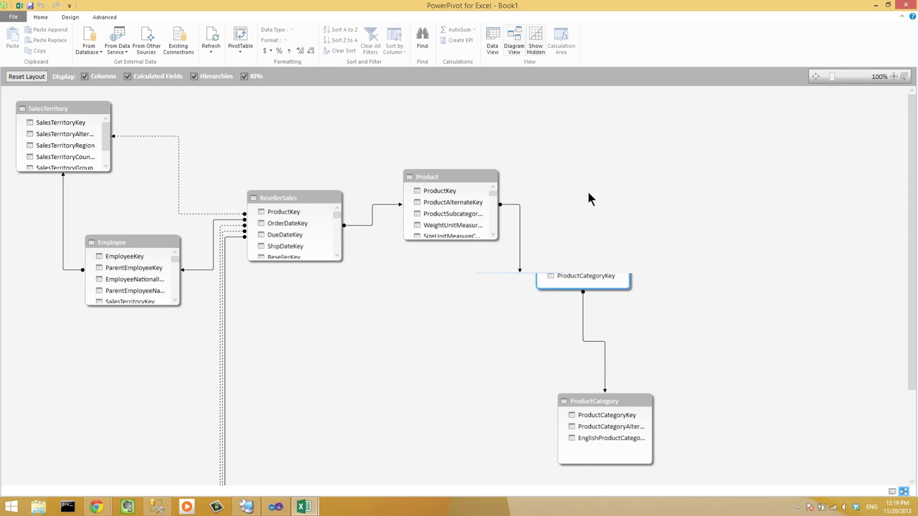
pyautogui.moveTo(606, 396); pyautogui.dragTo(734, 231)
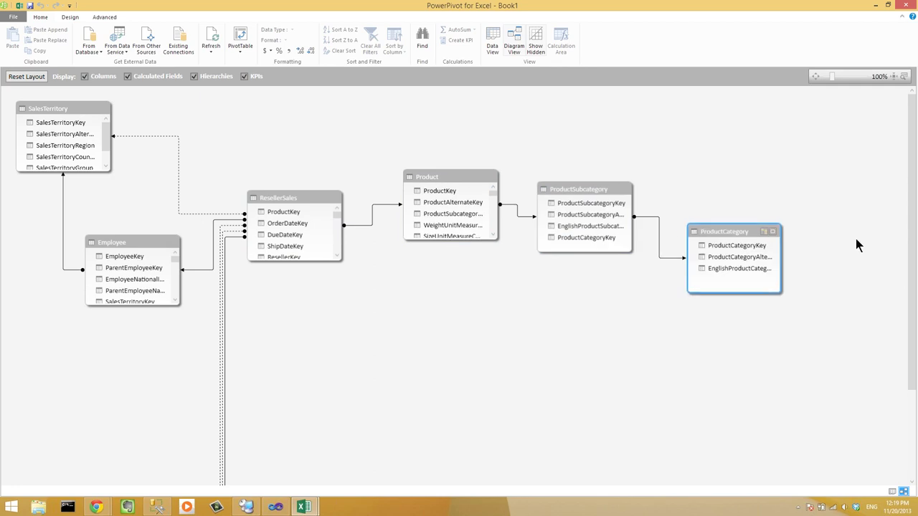
pyautogui.scroll(-3, 131, 442)
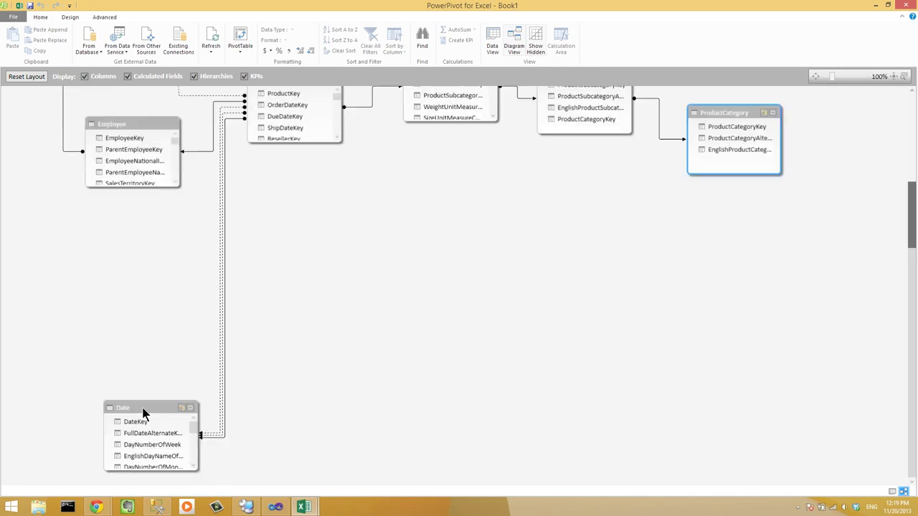
pyautogui.moveTo(159, 411); pyautogui.dragTo(272, 215)
pyautogui.scroll(3, 488, 335)
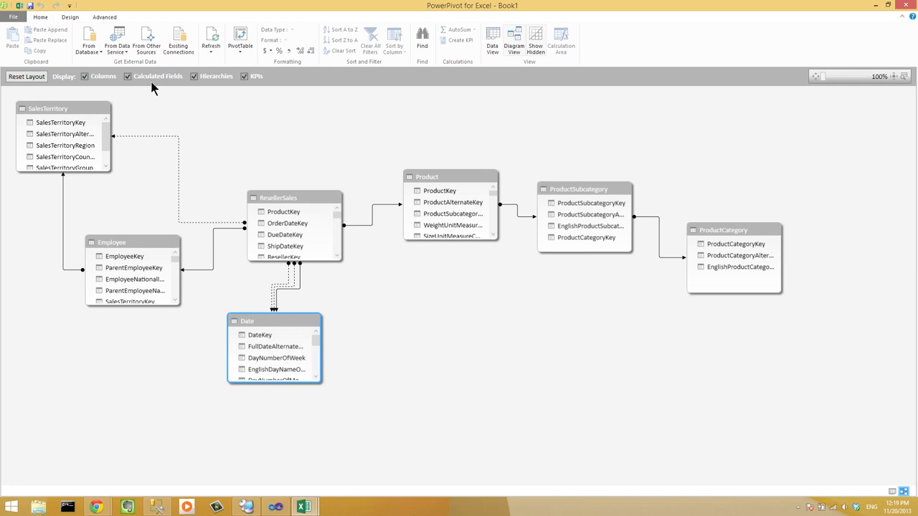
# Open the existing PowerPivot connection to AdventureWorksDW2012 on localhost and choose to write a query specifying the data to import
pyautogui.click(120, 51)
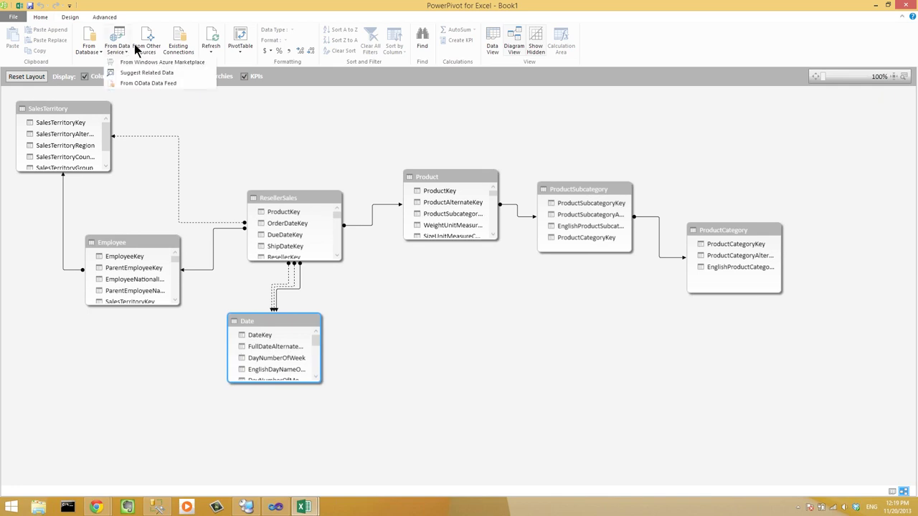
pyautogui.click(178, 46)
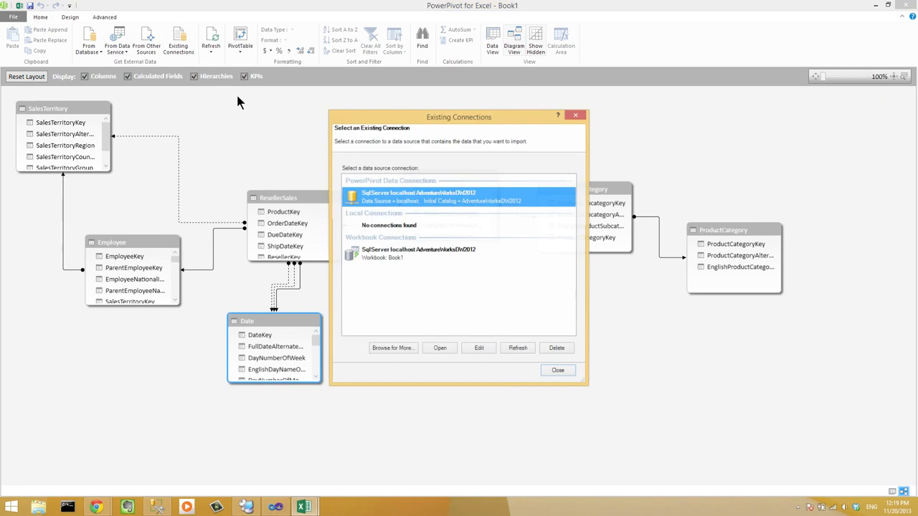
pyautogui.click(438, 350)
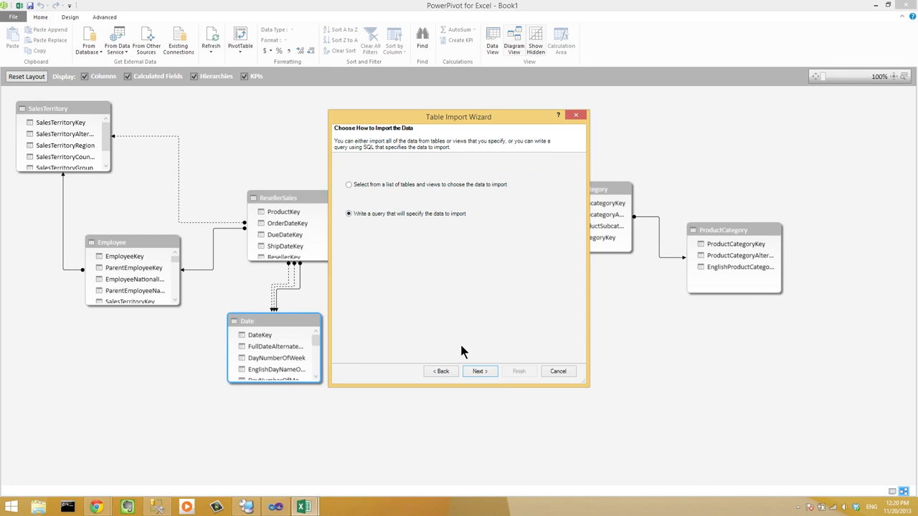
pyautogui.click(479, 370)
# Enter the SQL statement "select * from dimGeography", validate it, import the result and close the wizard
pyautogui.write('se')
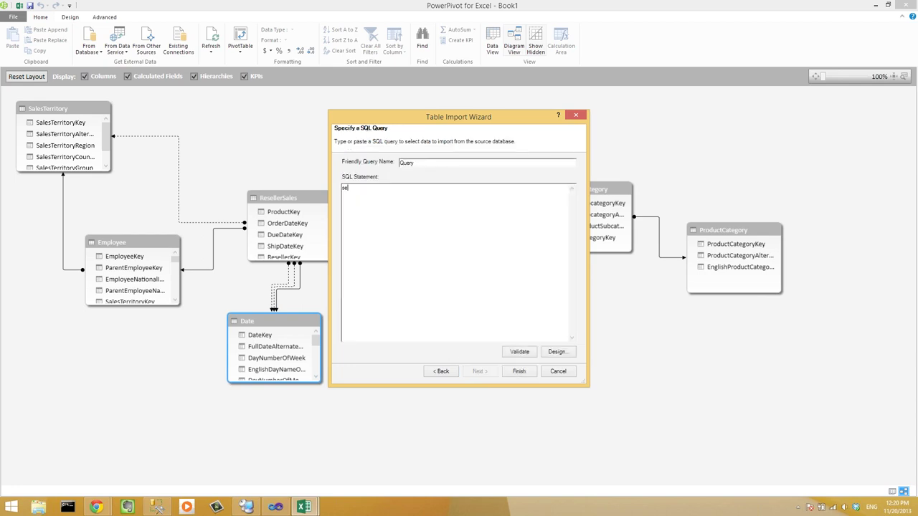
pyautogui.write('lect * from dimGeography')
pyautogui.click(510, 352)
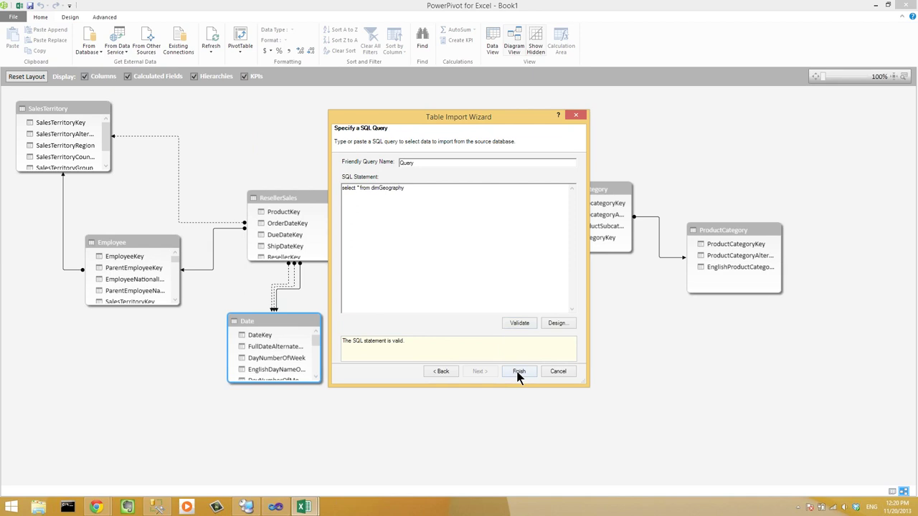
pyautogui.click(518, 372)
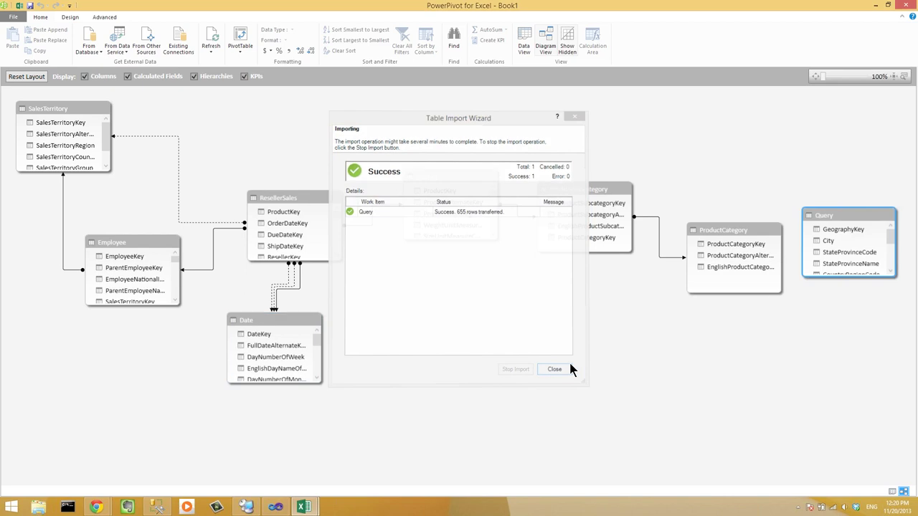
pyautogui.click(566, 368)
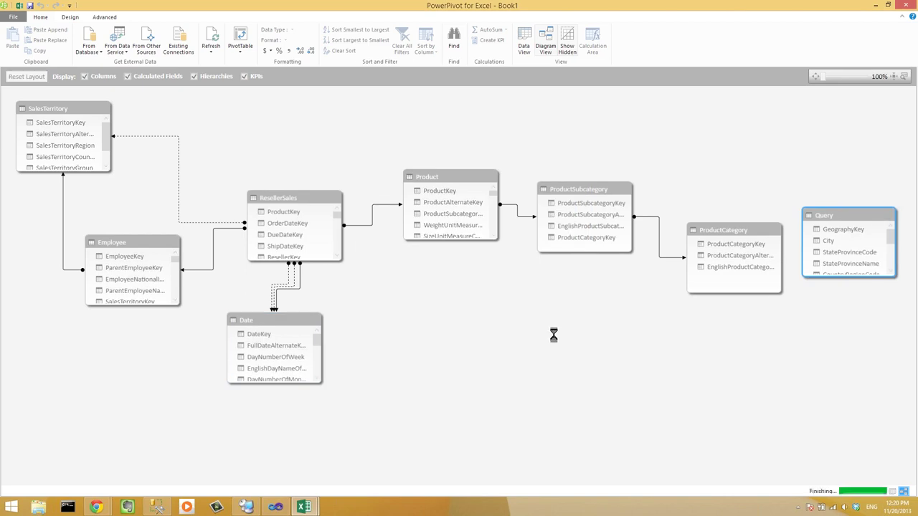
# Place the Query table in the free area below ProductSubcategory and rename it Region
pyautogui.moveTo(831, 219); pyautogui.dragTo(534, 315)
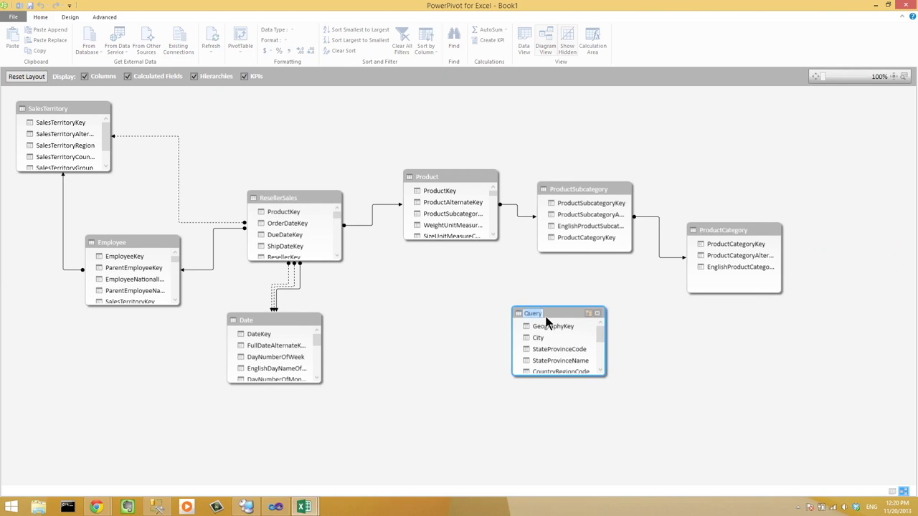
pyautogui.doubleClick(534, 314)
pyautogui.write('Region')
pyautogui.press('Return')
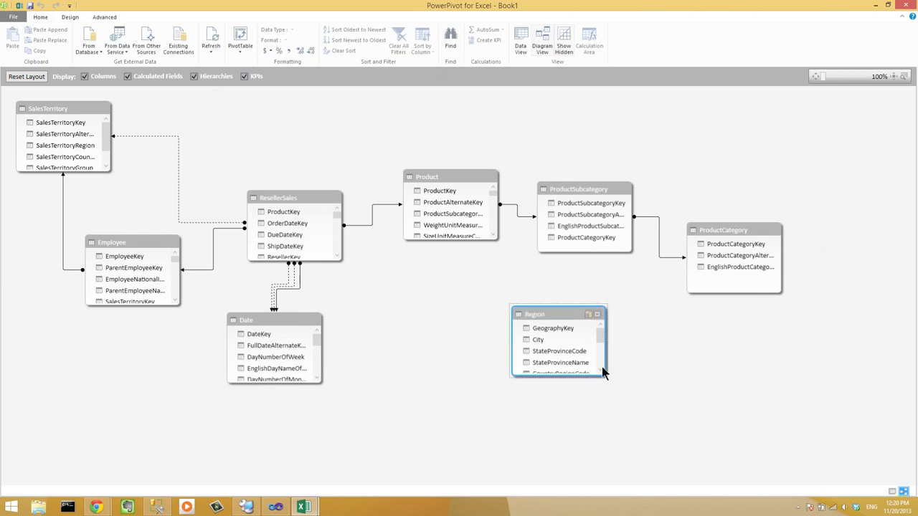
# Enlarge the SalesTerritory and Employee tables in the diagram so that more of their columns fit
pyautogui.click(561, 327)
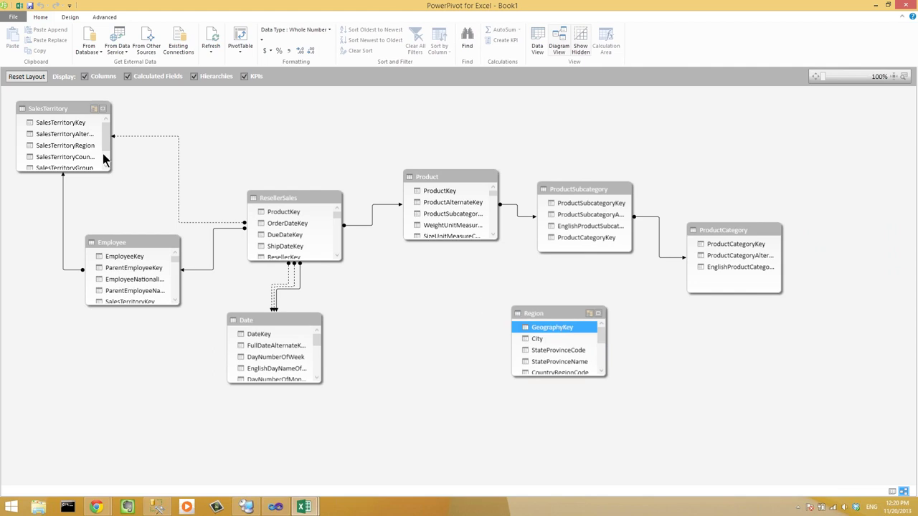
pyautogui.scroll(-1, 104, 155)
pyautogui.scroll(1, 106, 152)
pyautogui.moveTo(107, 169); pyautogui.dragTo(195, 199)
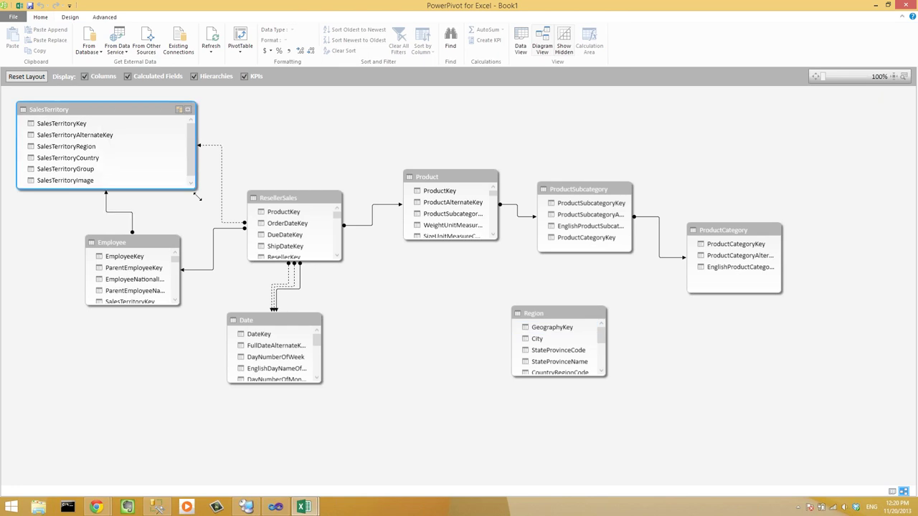
pyautogui.moveTo(174, 302); pyautogui.dragTo(207, 386)
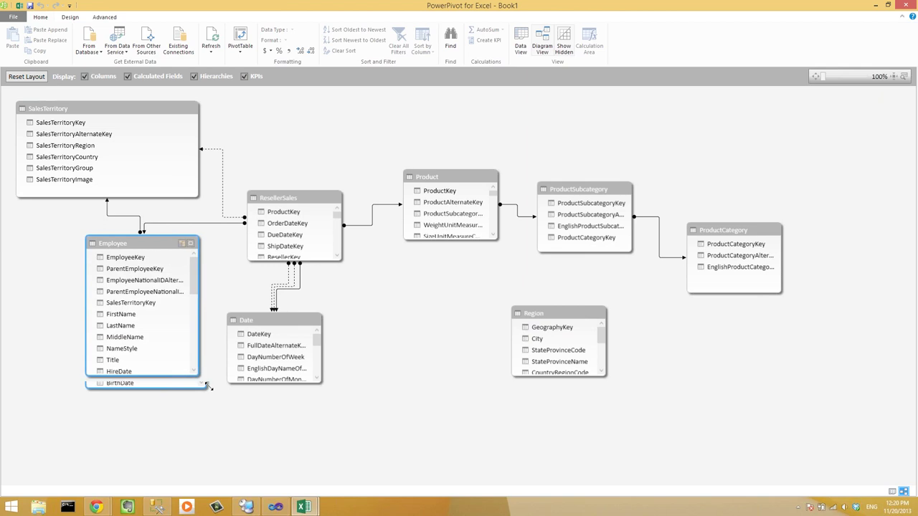
# Delete the Region table permanently from the model
pyautogui.click(93, 146)
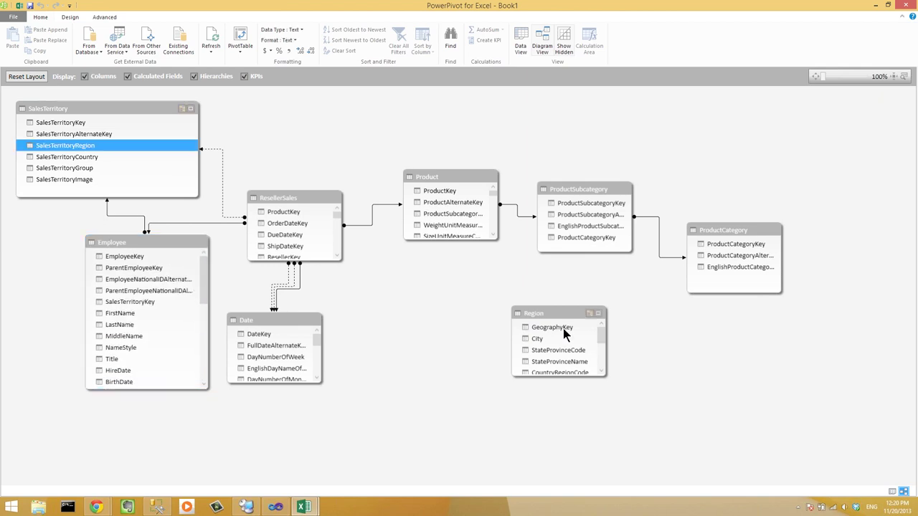
pyautogui.click(558, 327)
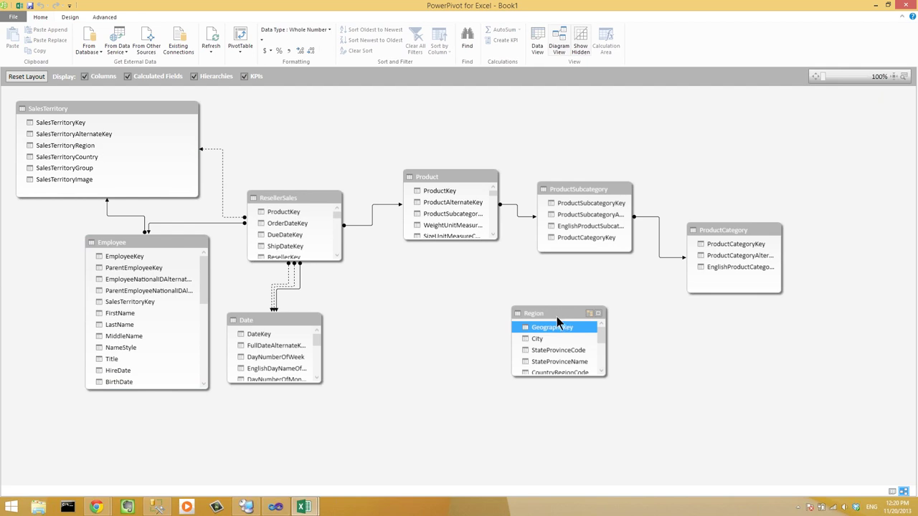
pyautogui.rightClick(556, 320)
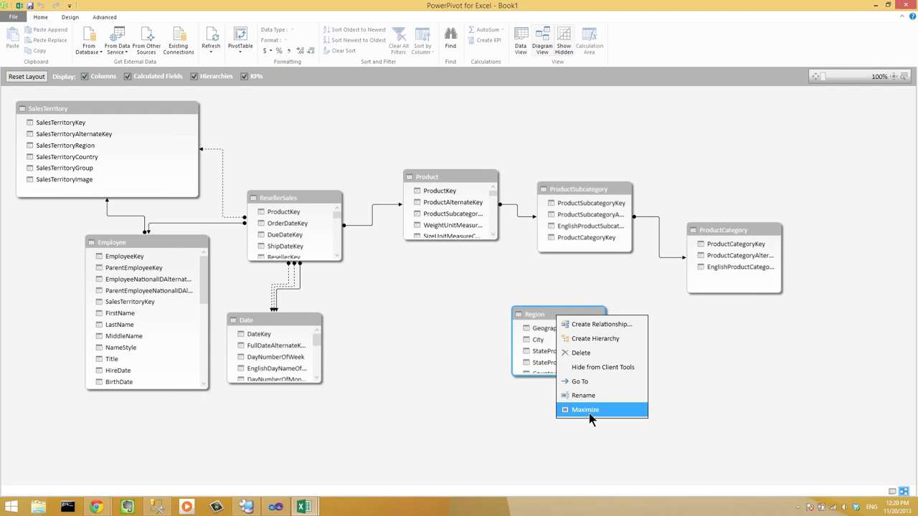
pyautogui.click(580, 353)
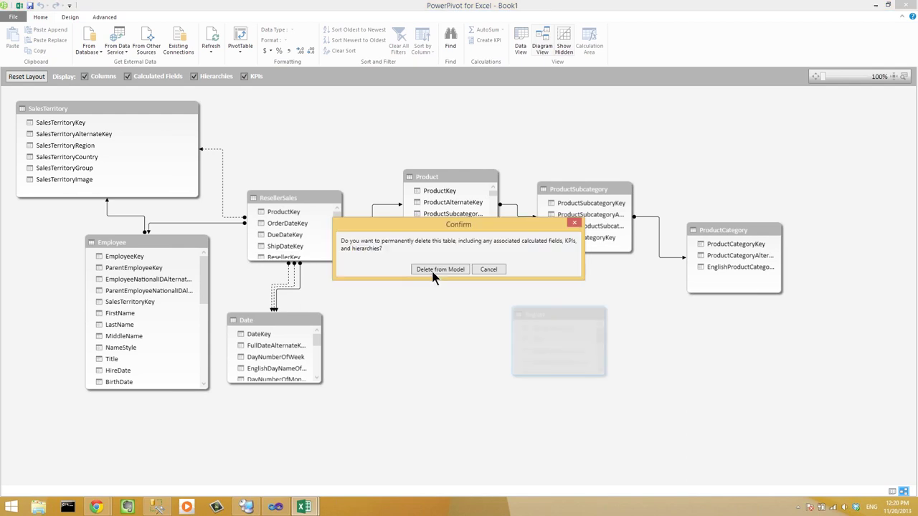
pyautogui.press('Return')
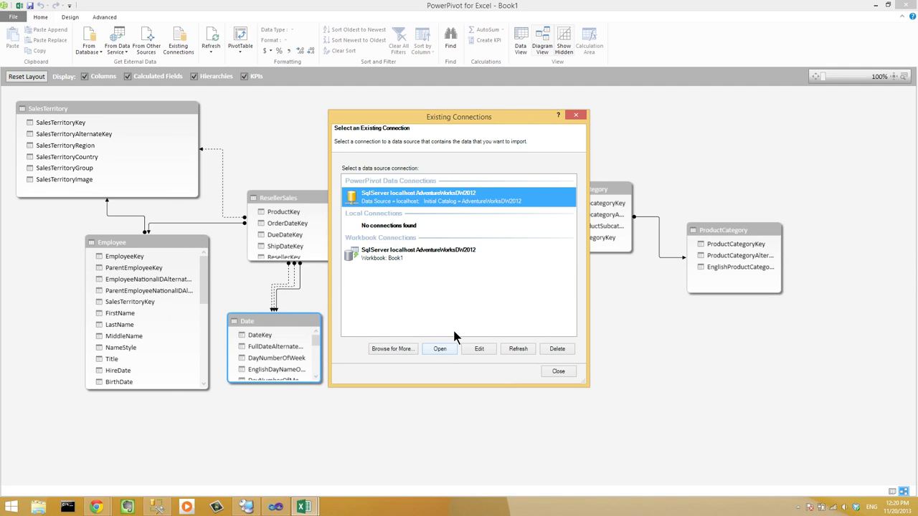
# Try to import the query "select * from dimRegion" through the existing AdventureWorksDW2012 connection, validate it and exit the wizard
pyautogui.click(450, 349)
pyautogui.press('Down')
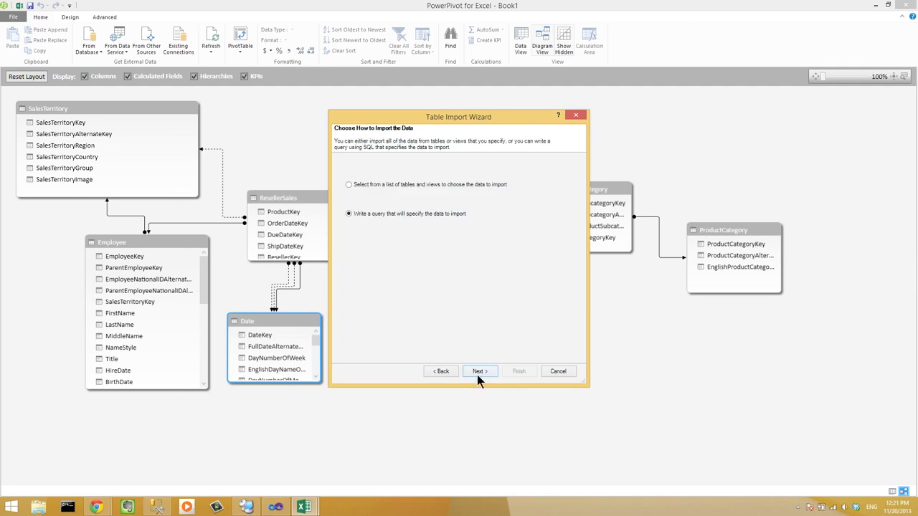
pyautogui.click(479, 371)
pyautogui.write('se')
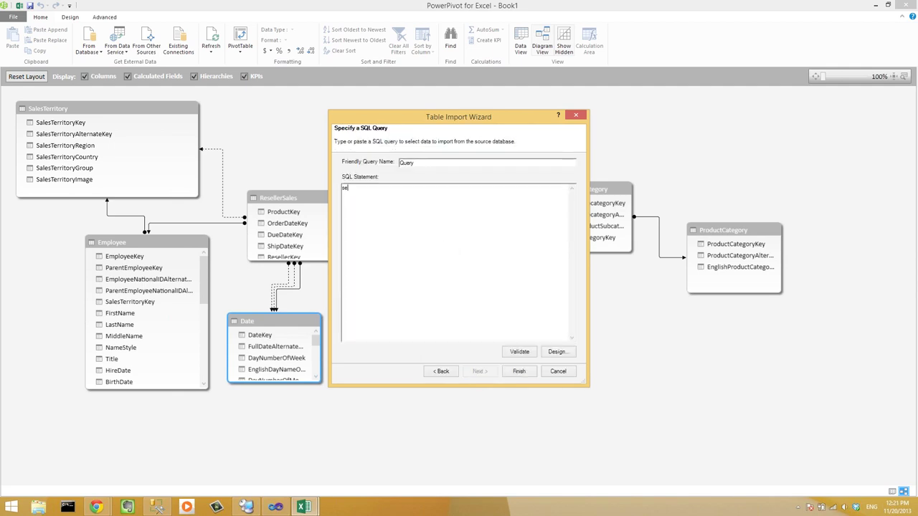
pyautogui.write('lect * from dimRegion')
pyautogui.click(513, 370)
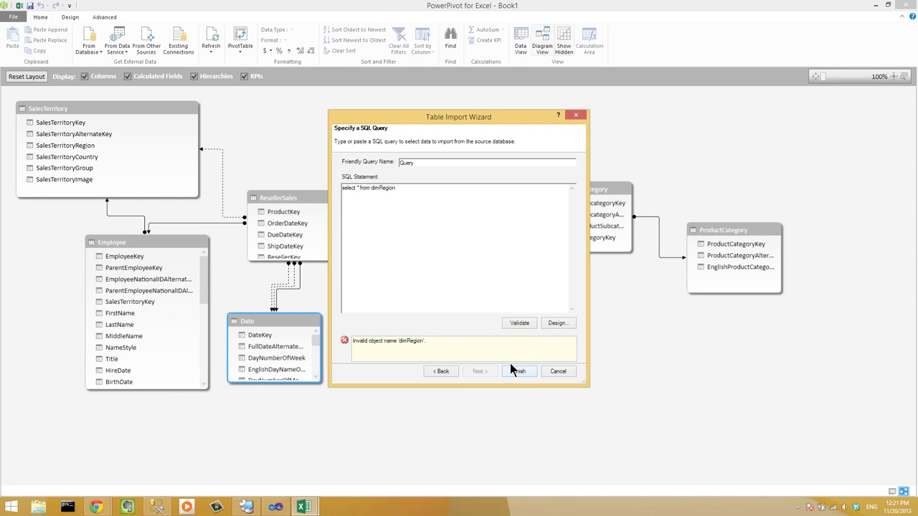
pyautogui.click(522, 323)
pyautogui.click(555, 373)
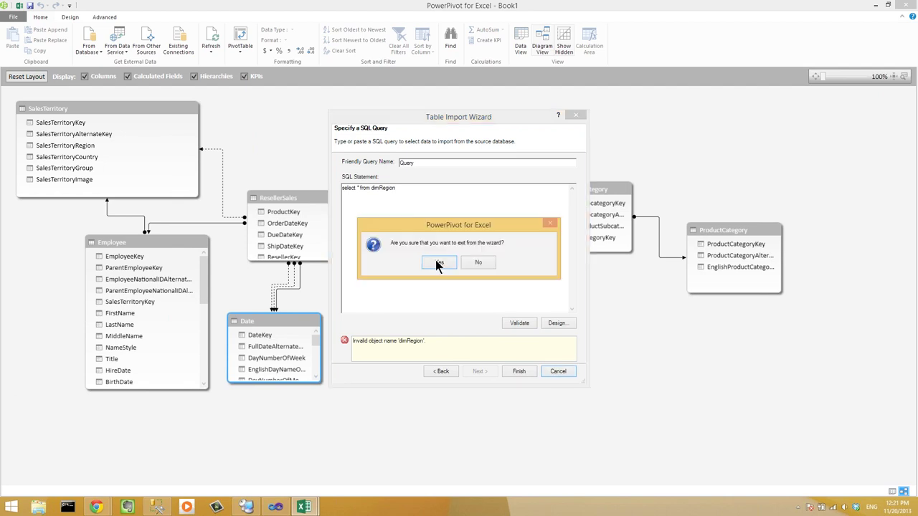
pyautogui.click(437, 262)
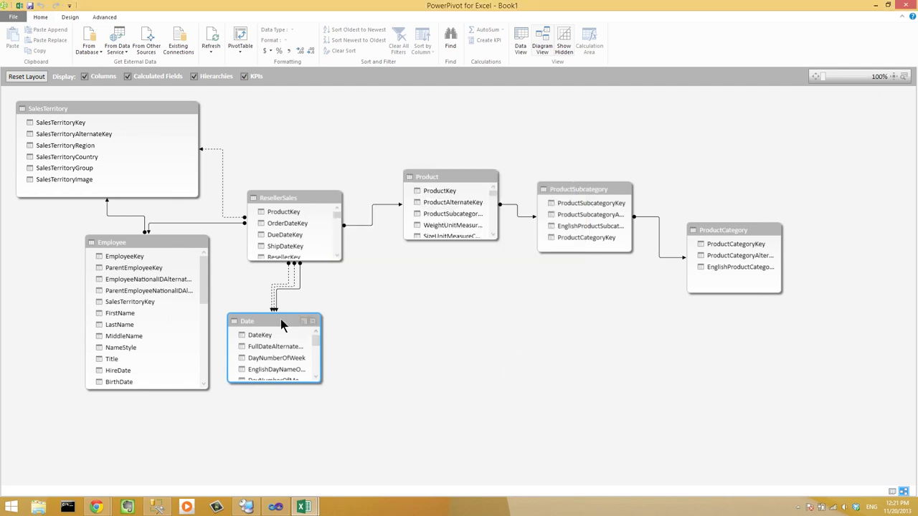
# Shift the Date and ResellerSales tables away from Employee, keeping Date below ResellerSales
pyautogui.moveTo(283, 322); pyautogui.dragTo(360, 347)
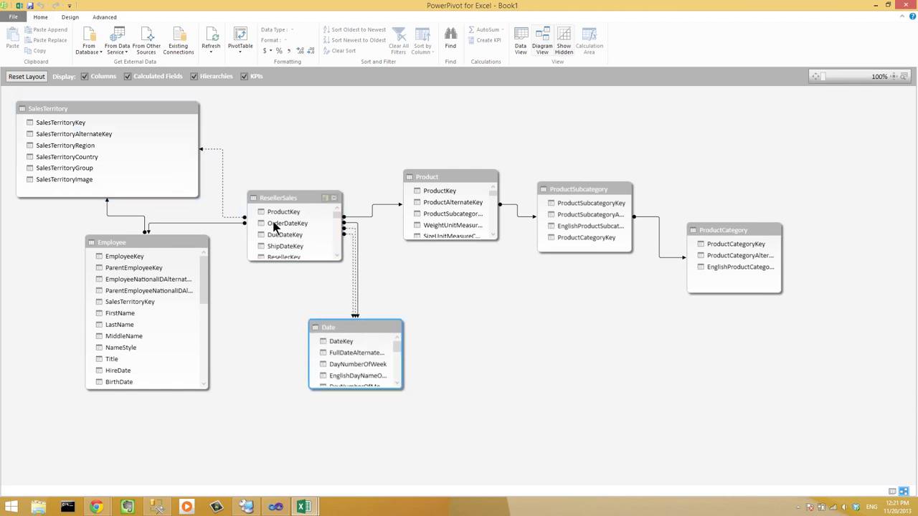
pyautogui.click(222, 223)
pyautogui.click(223, 224)
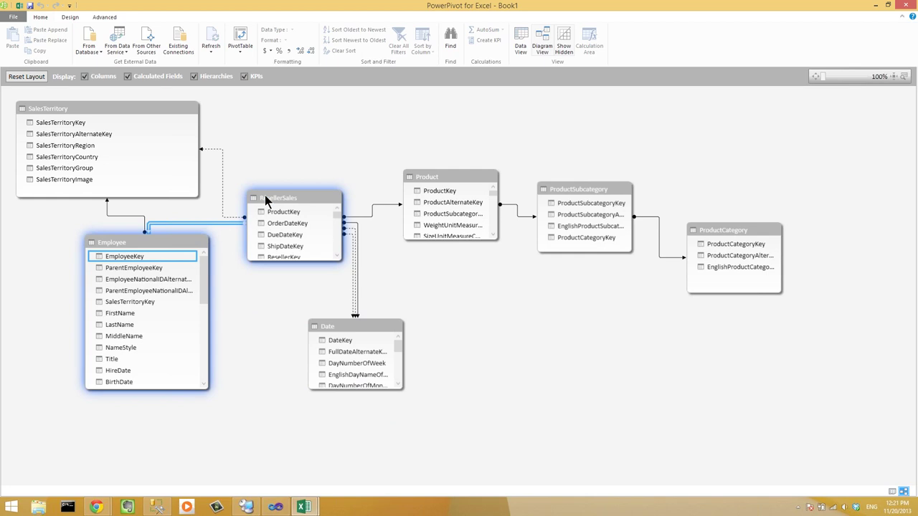
pyautogui.click(309, 148)
pyautogui.moveTo(287, 198); pyautogui.dragTo(338, 198)
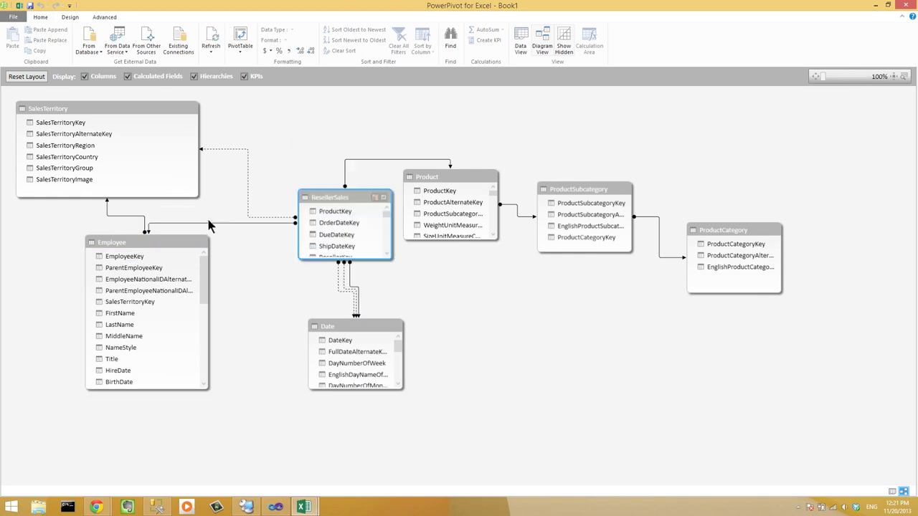
# Delete the relationship between the ResellerSales and Employee tables from the model
pyautogui.rightClick(212, 228)
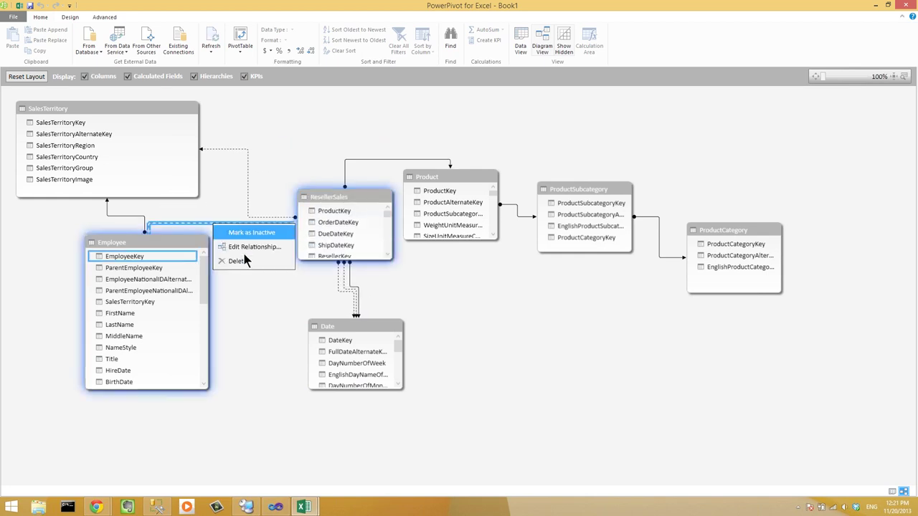
pyautogui.click(246, 262)
pyautogui.click(447, 262)
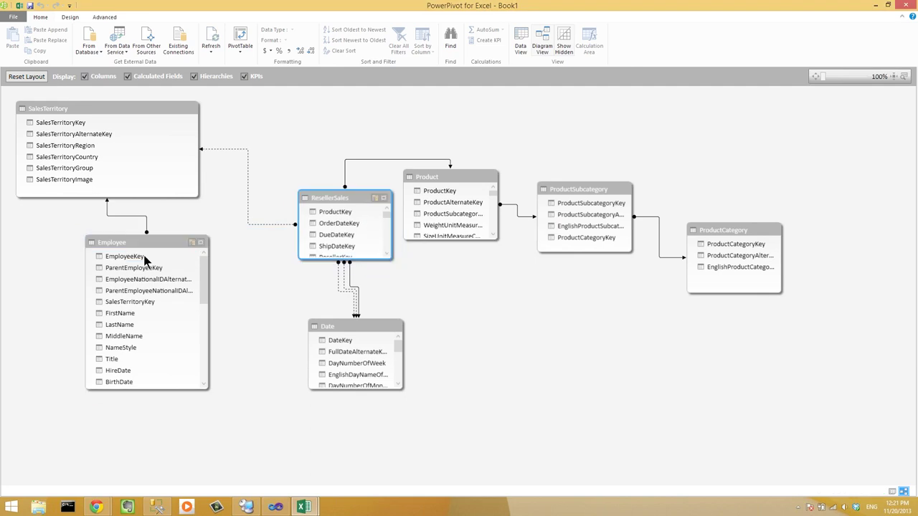
# Create a relationship between EmployeeKey in Employee and EmployeeKey in ResellerSales, and move ResellerSales level with Product
pyautogui.scroll(-2, 386, 246)
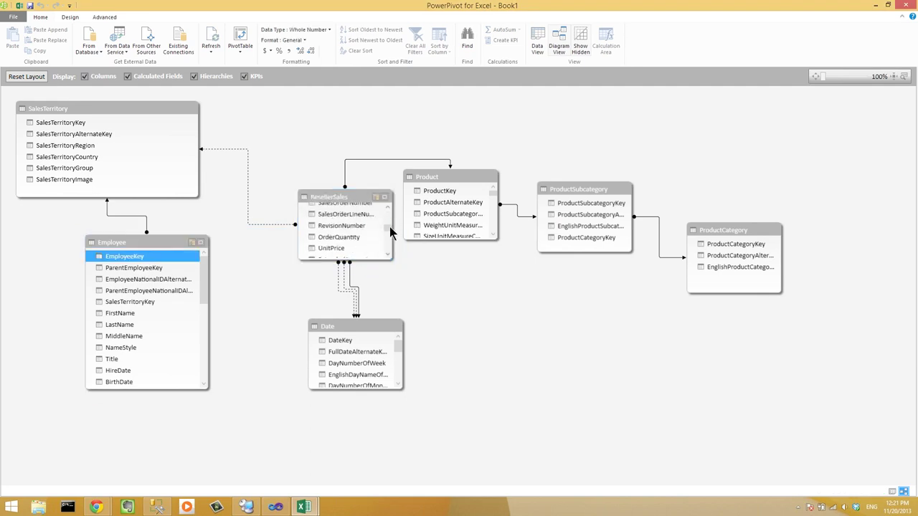
pyautogui.scroll(-1, 389, 227)
pyautogui.scroll(1, 390, 247)
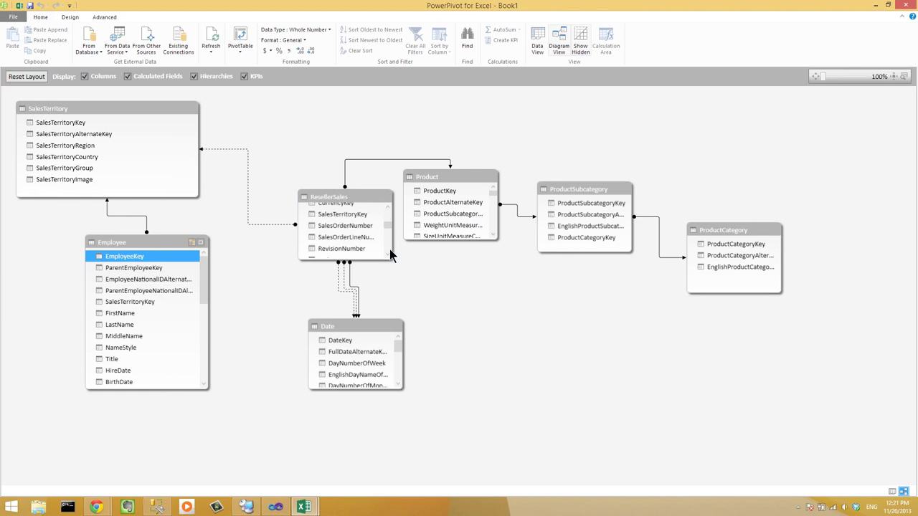
pyautogui.click(386, 253)
pyautogui.scroll(-2, 387, 252)
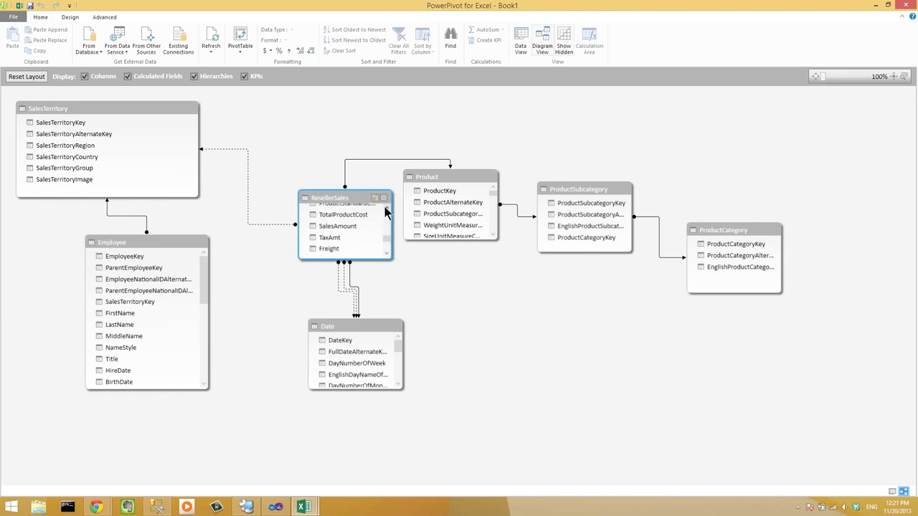
pyautogui.scroll(-1, 385, 208)
pyautogui.scroll(3, 385, 207)
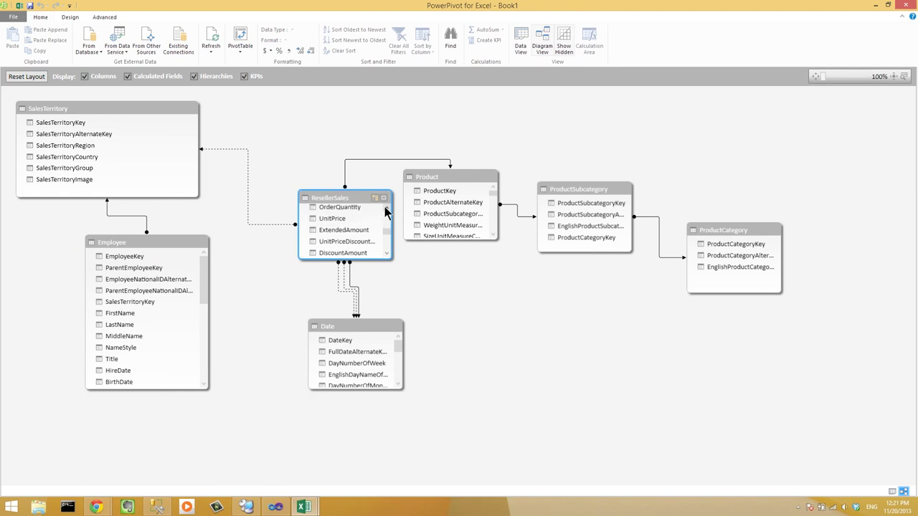
pyautogui.scroll(4, 385, 208)
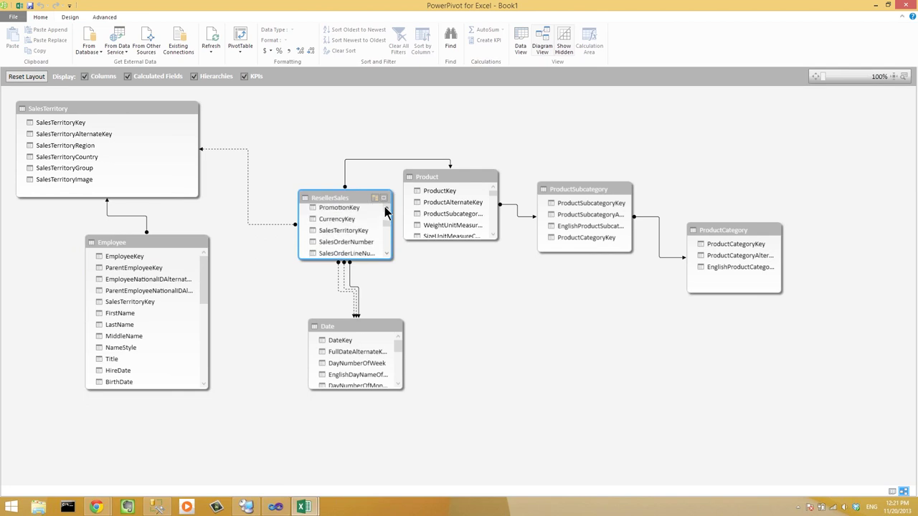
pyautogui.moveTo(148, 259); pyautogui.dragTo(322, 210)
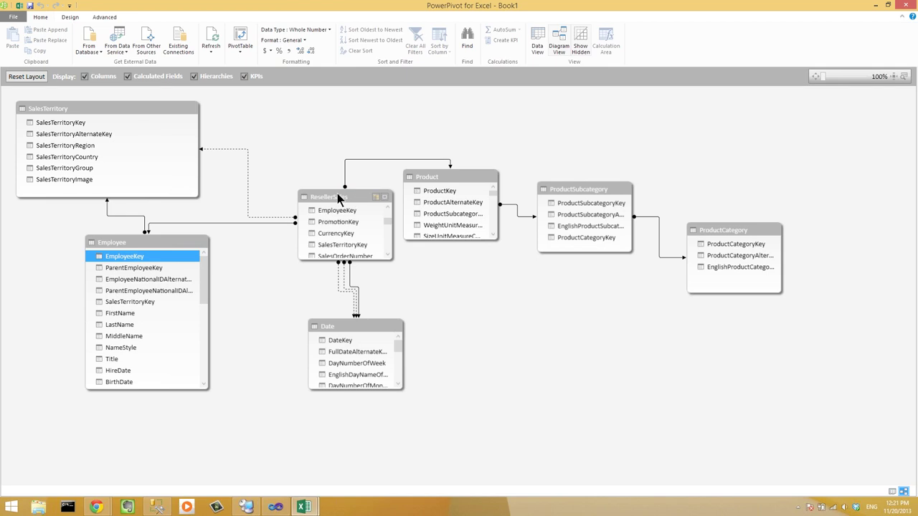
pyautogui.moveTo(358, 202); pyautogui.dragTo(337, 187)
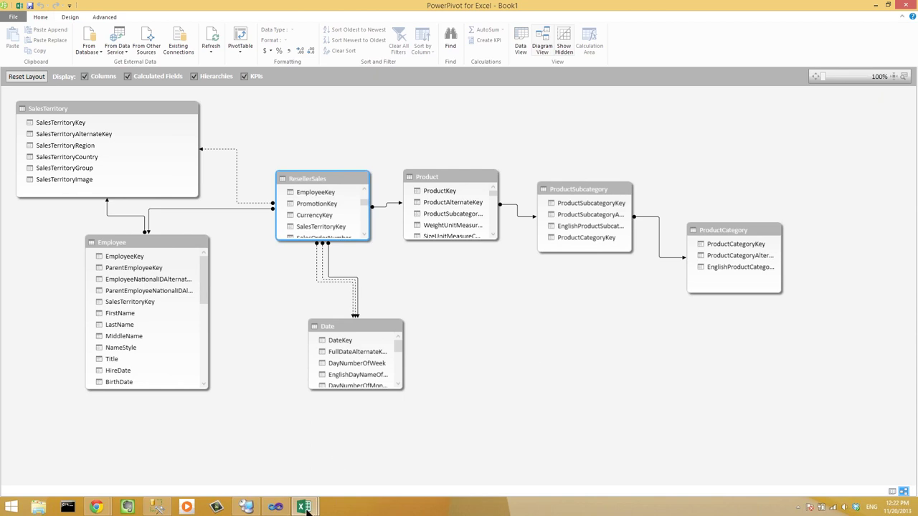
pyautogui.moveTo(304, 507)
pyautogui.click(245, 51)
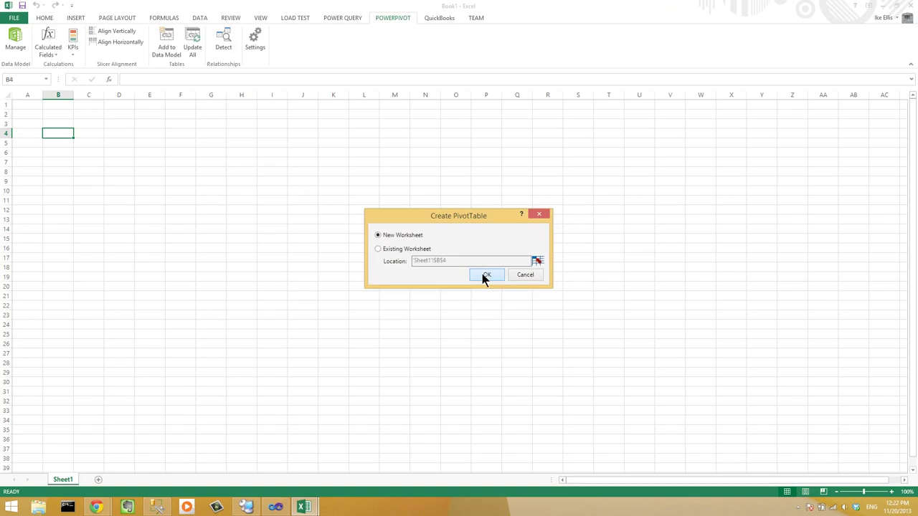
pyautogui.click(529, 278)
pyautogui.moveTo(300, 505)
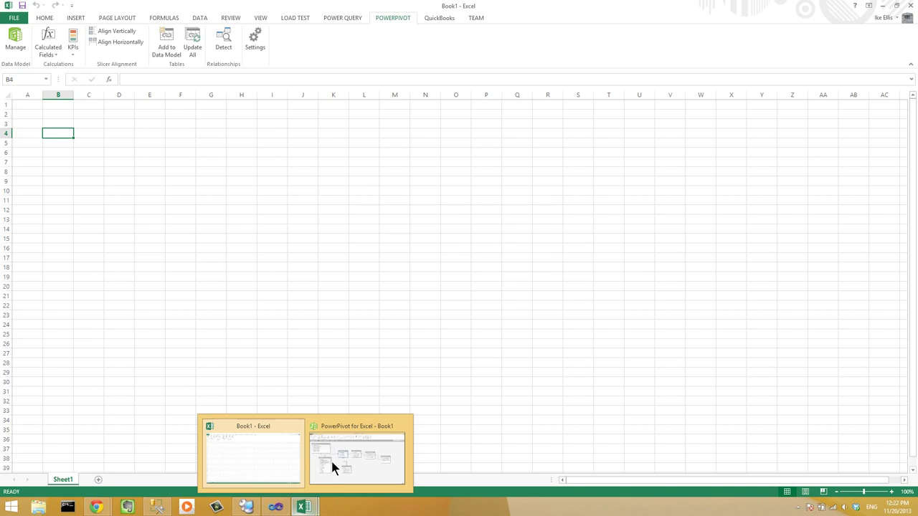
pyautogui.hotkey('alt', 'Tab')
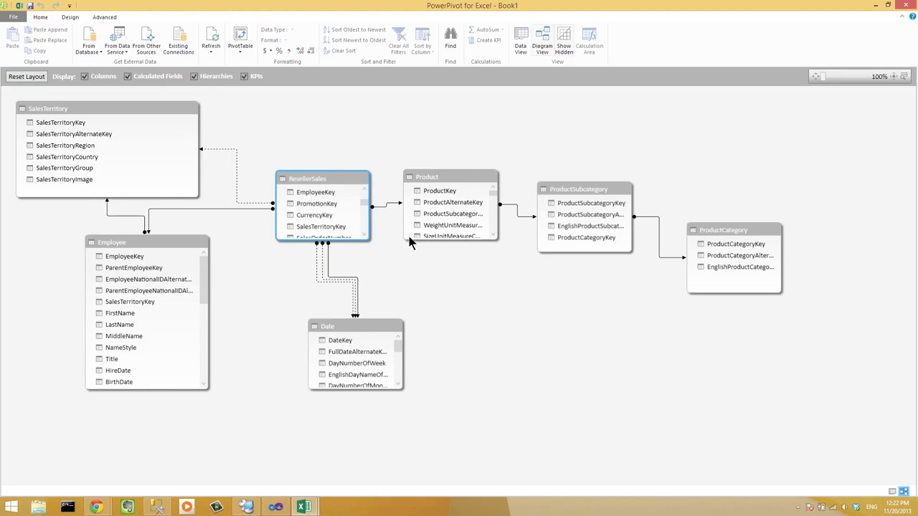
# Create a PivotTable from the data model in the existing worksheet at cell B4 of Sheet1
pyautogui.click(242, 35)
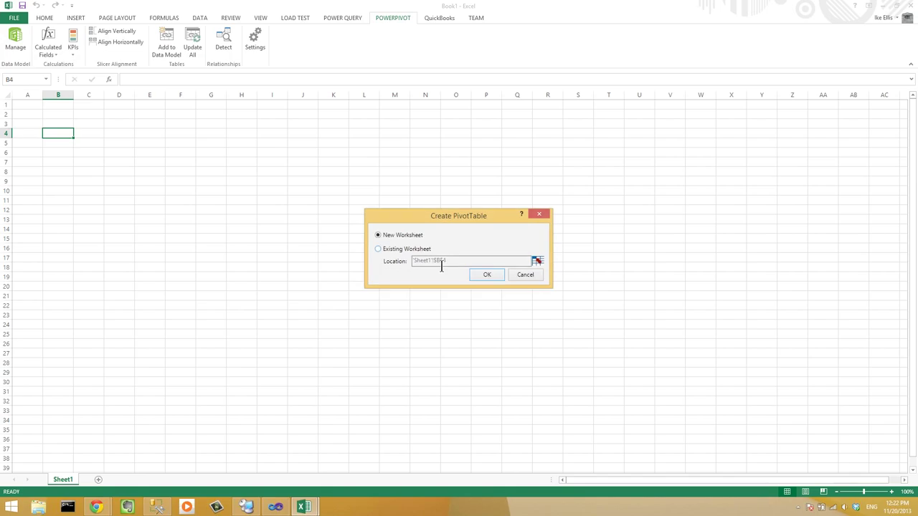
pyautogui.click(441, 263)
pyautogui.click(485, 277)
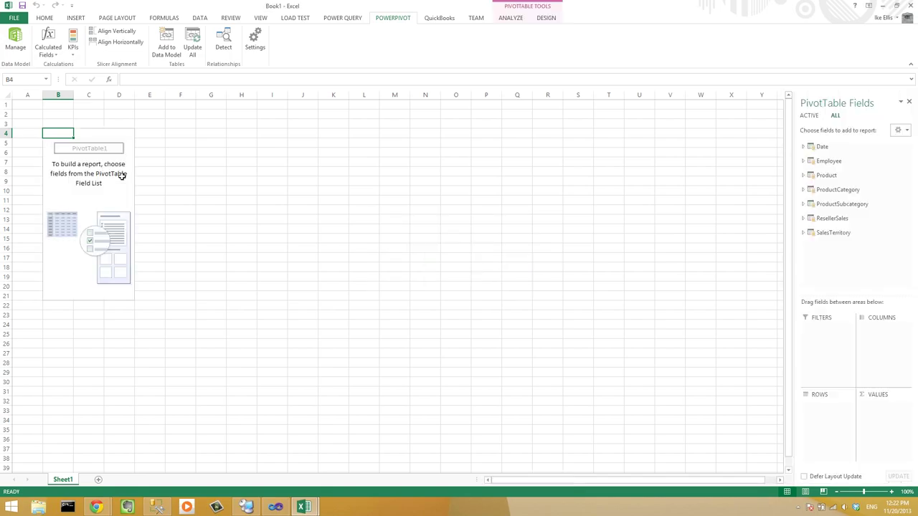
pyautogui.moveTo(122, 175); pyautogui.dragTo(122, 192)
pyautogui.moveTo(100, 138); pyautogui.dragTo(133, 129)
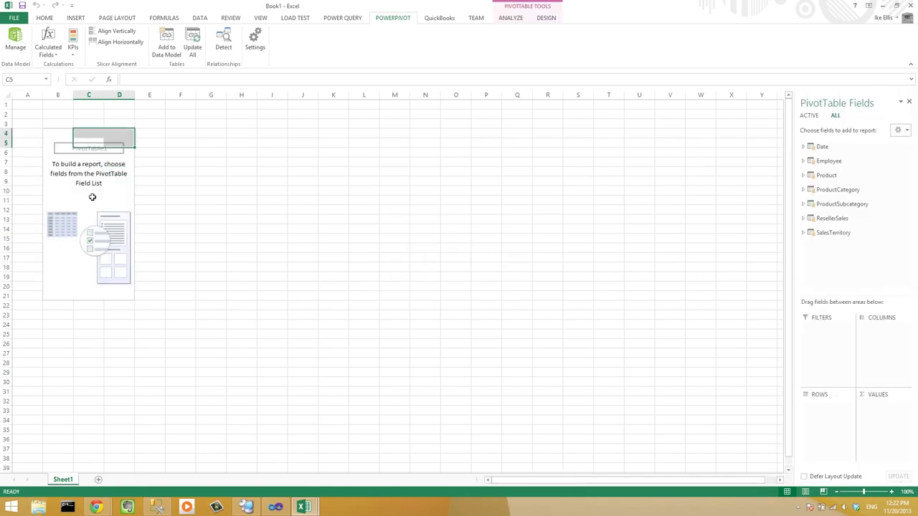
pyautogui.click(43, 137)
pyautogui.click(55, 165)
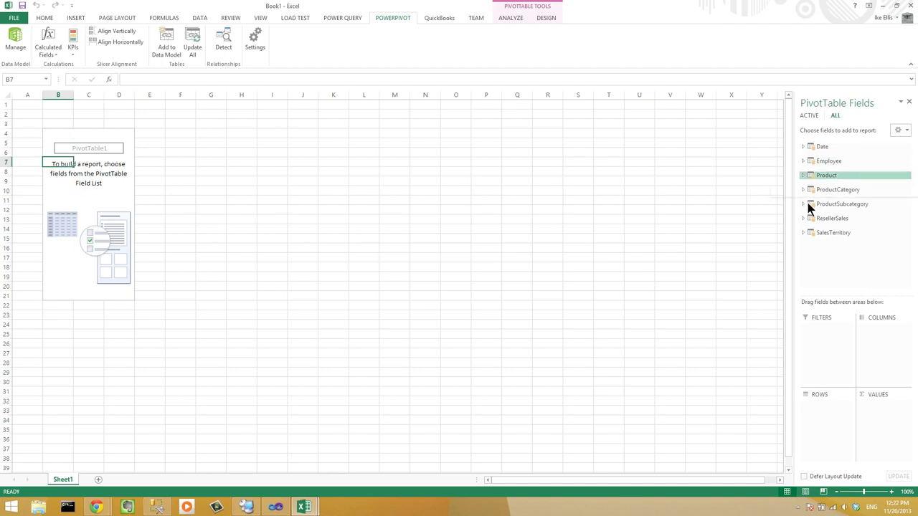
# Add SalesAmount from the ResellerSales table to the PivotTable's values
pyautogui.click(803, 218)
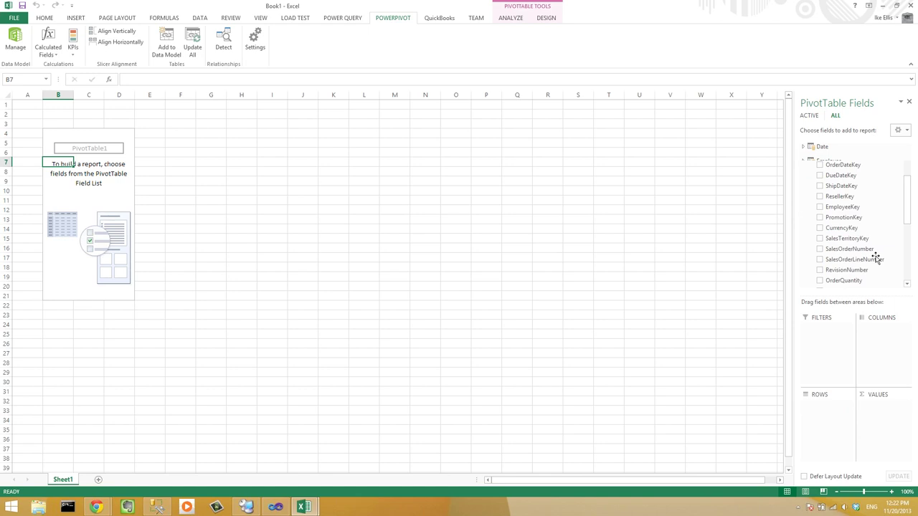
pyautogui.scroll(-4, 912, 269)
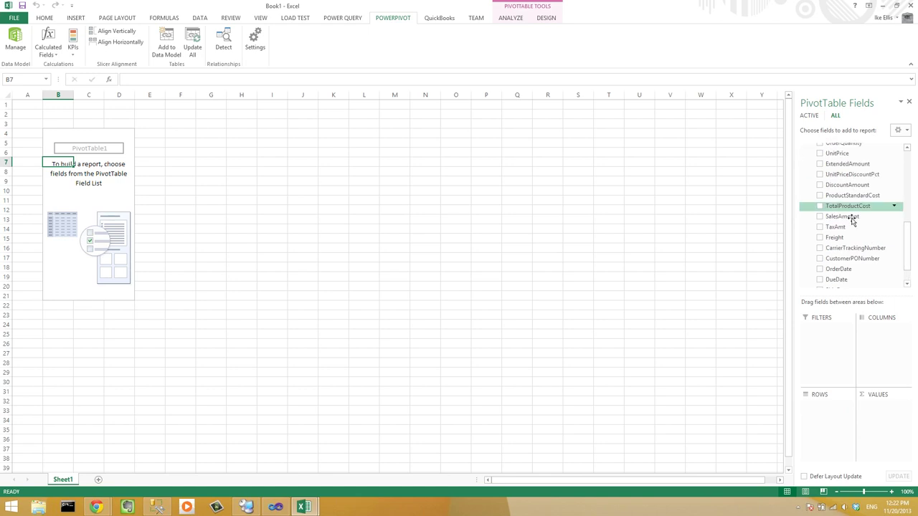
pyautogui.moveTo(842, 215); pyautogui.dragTo(885, 407)
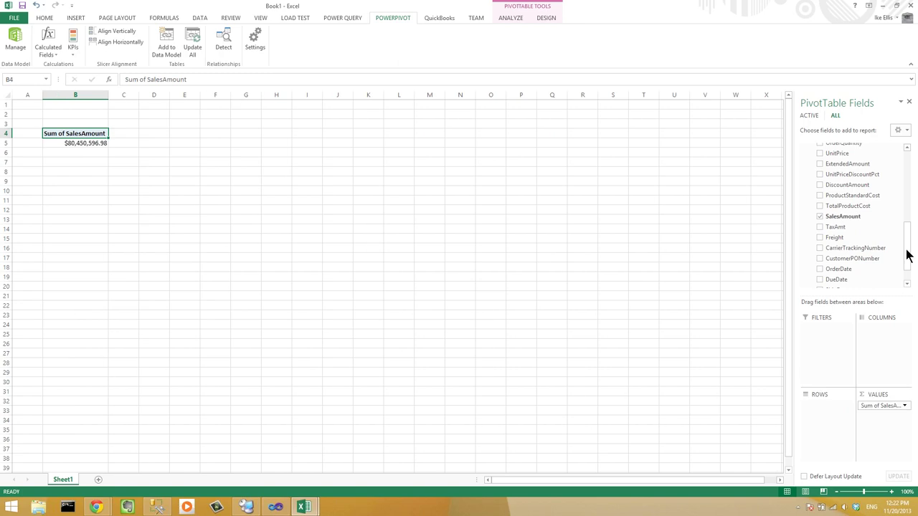
# Add CalendarYear from the Date table to the PivotTable's rows
pyautogui.scroll(2, 907, 215)
pyautogui.scroll(4, 909, 187)
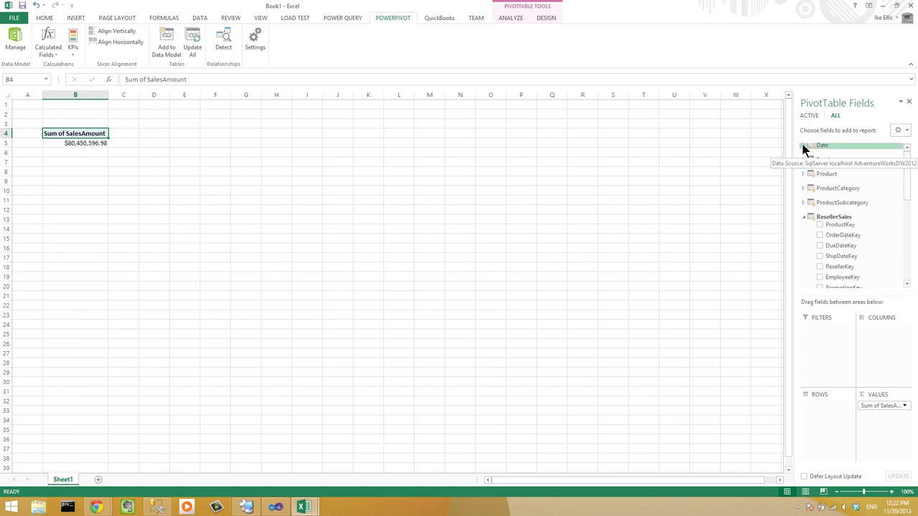
pyautogui.click(802, 145)
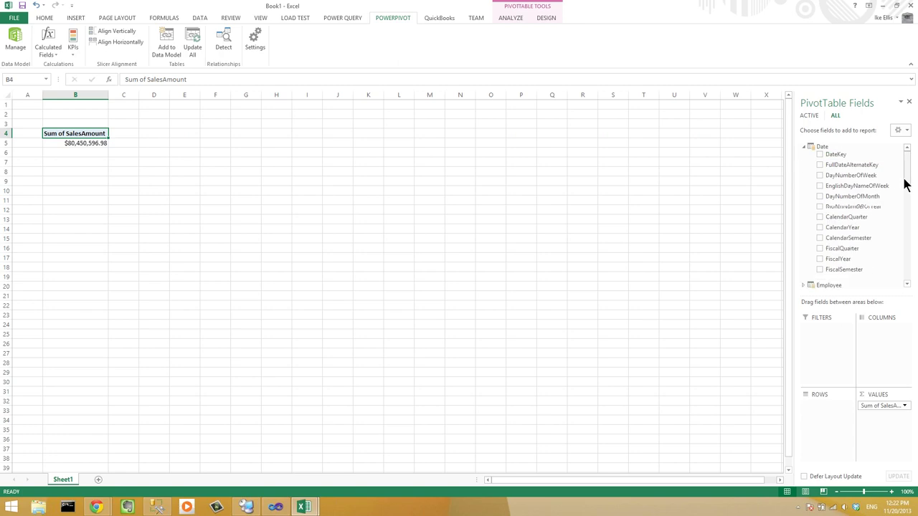
pyautogui.scroll(-1, 905, 179)
pyautogui.moveTo(844, 243); pyautogui.dragTo(803, 441)
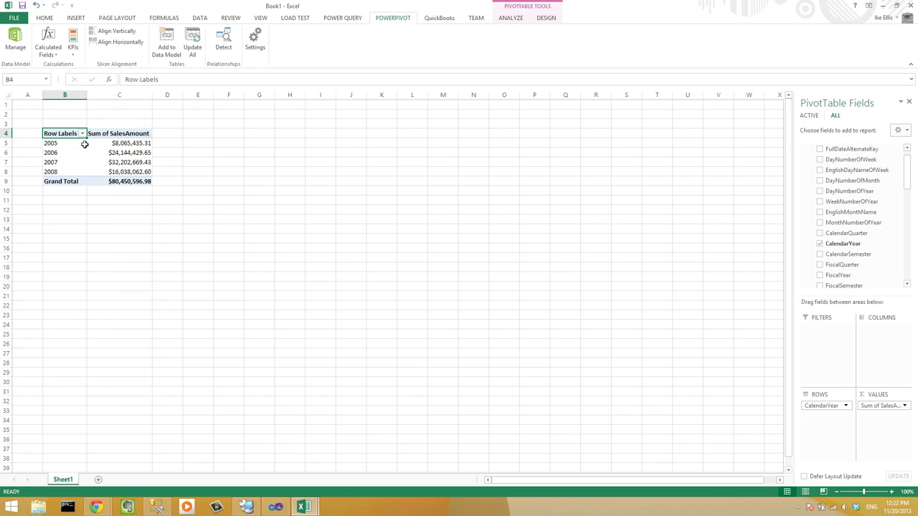
# Add EnglishMonthName from the Date table to the PivotTable's rows beneath CalendarYear
pyautogui.click(88, 133)
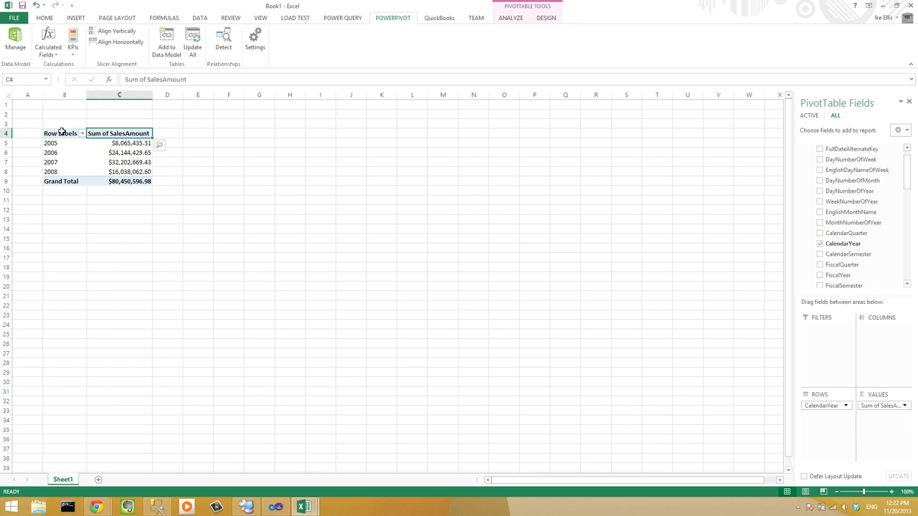
pyautogui.press('Left')
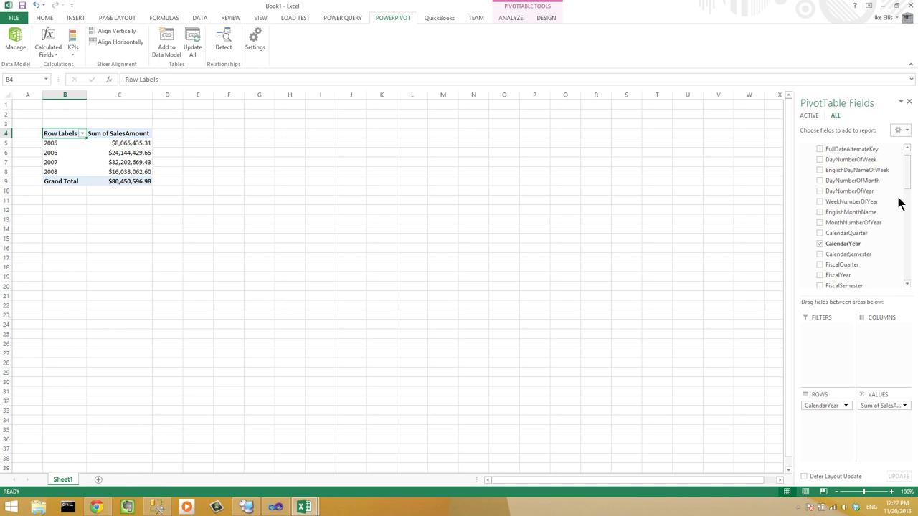
pyautogui.moveTo(825, 218); pyautogui.dragTo(827, 441)
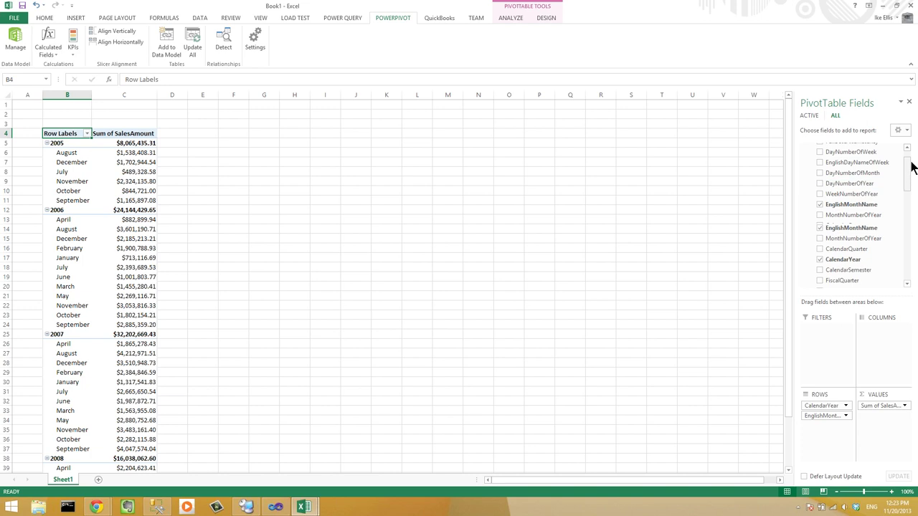
pyautogui.scroll(1, 910, 170)
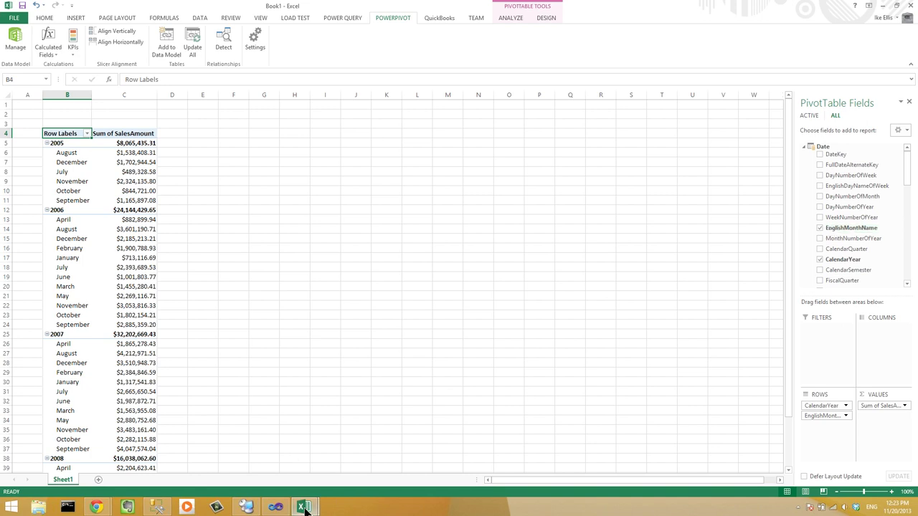
# Switch to the PowerPivot window and change the model from Diagram View to Data View
pyautogui.moveTo(304, 507)
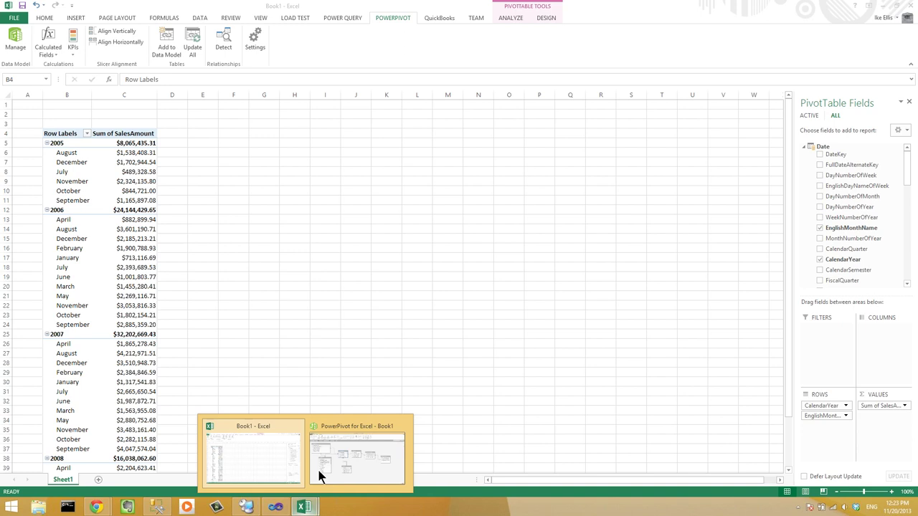
pyautogui.click(409, 431)
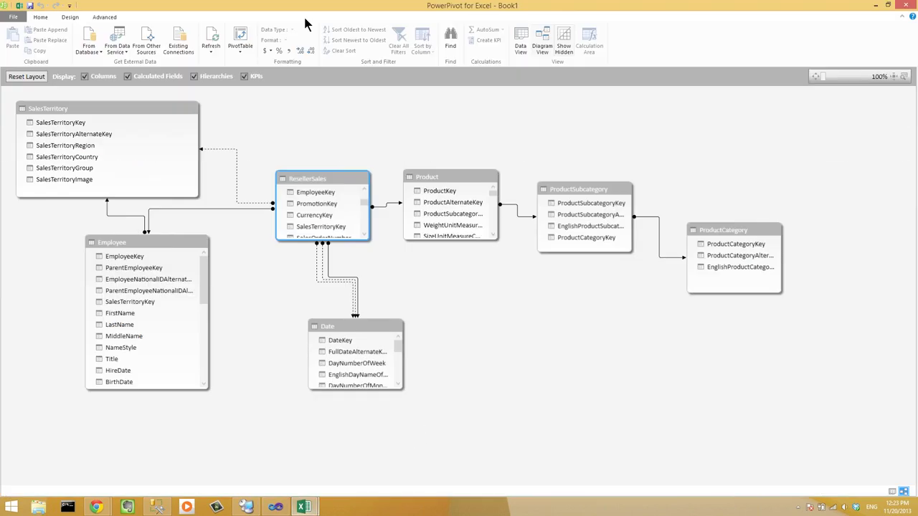
pyautogui.doubleClick(40, 19)
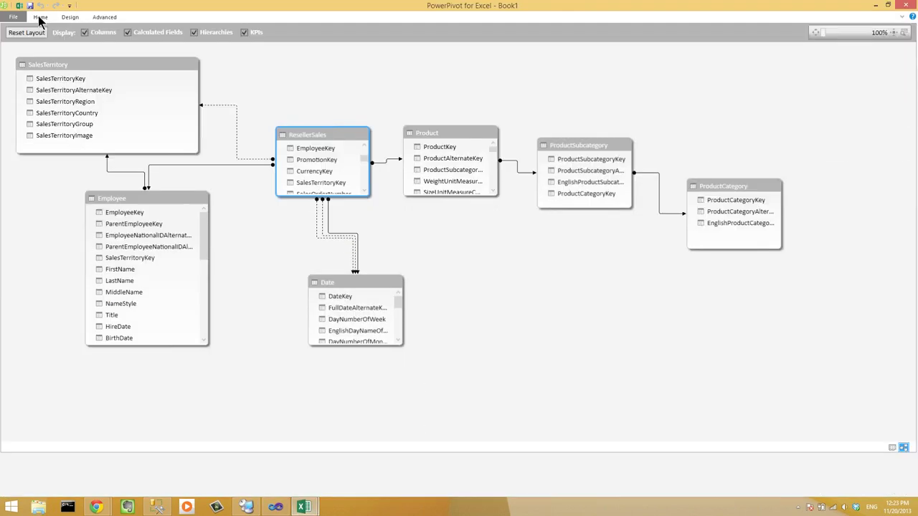
pyautogui.click(13, 16)
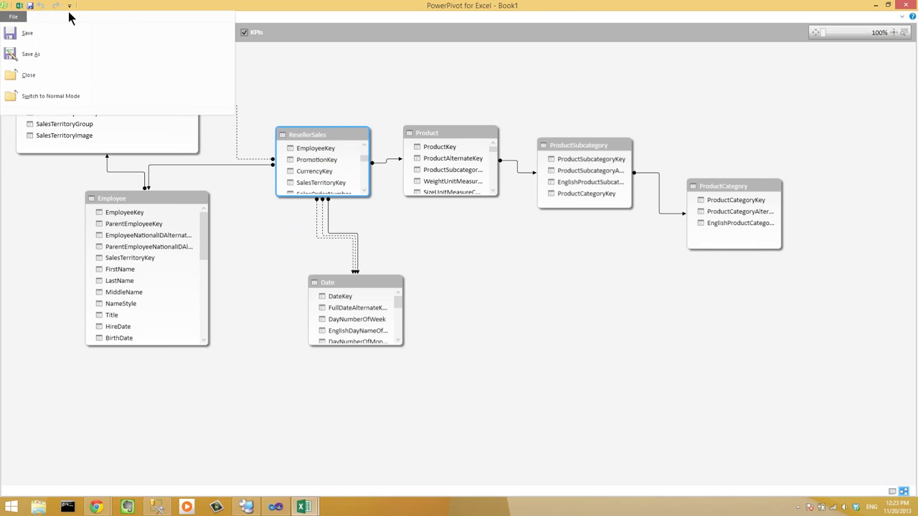
pyautogui.click(10, 16)
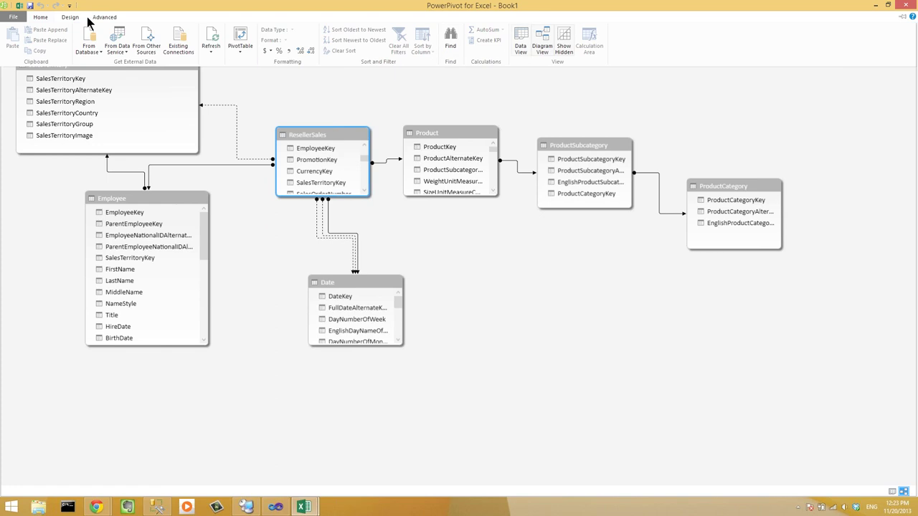
pyautogui.click(521, 45)
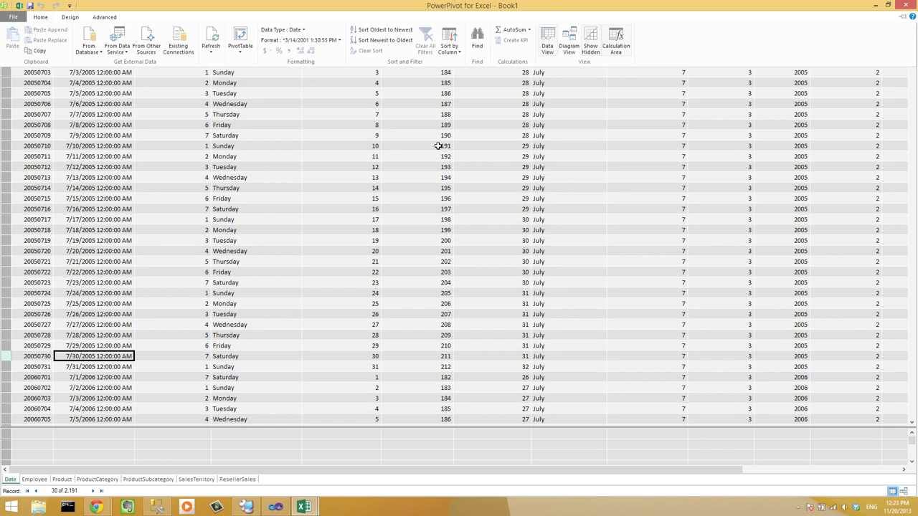
# Rename the Date table's EnglishDayNameOfWeek column to Day and its EnglishMonthName column to Month
pyautogui.click(237, 86)
pyautogui.doubleClick(239, 85)
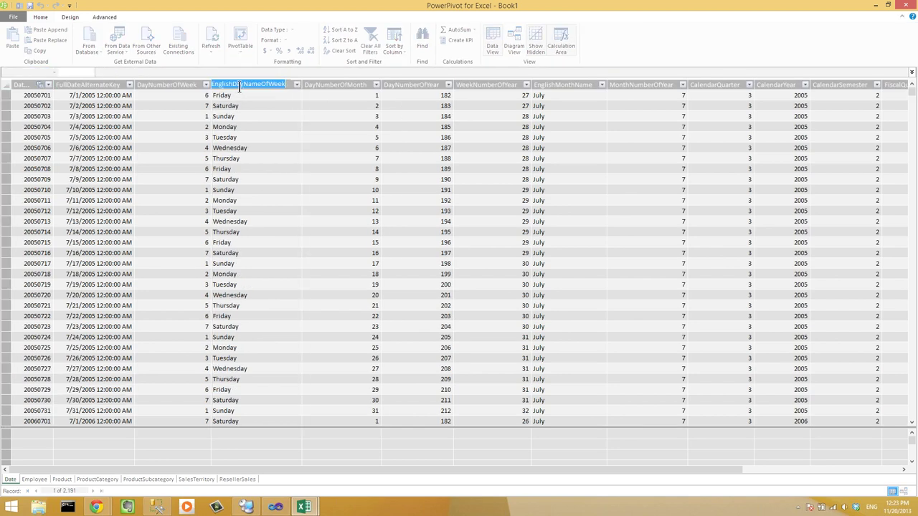
pyautogui.write('Day')
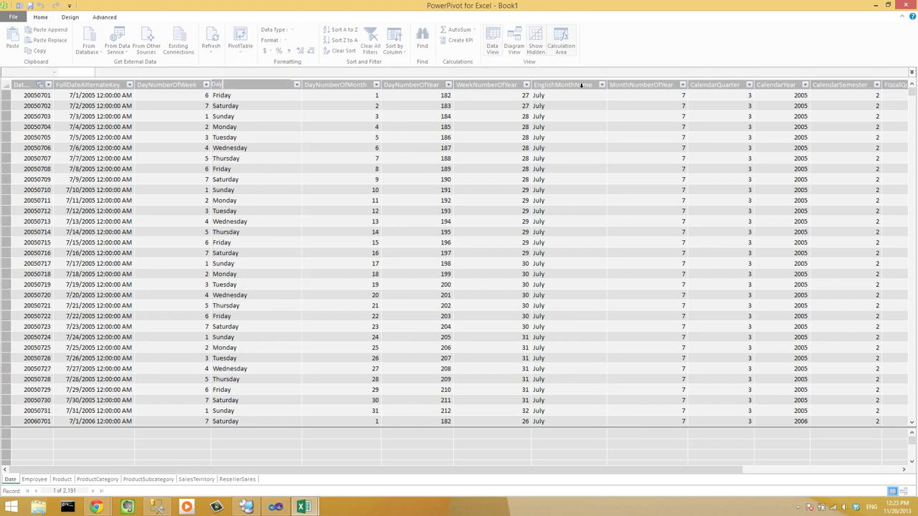
pyautogui.press('Return')
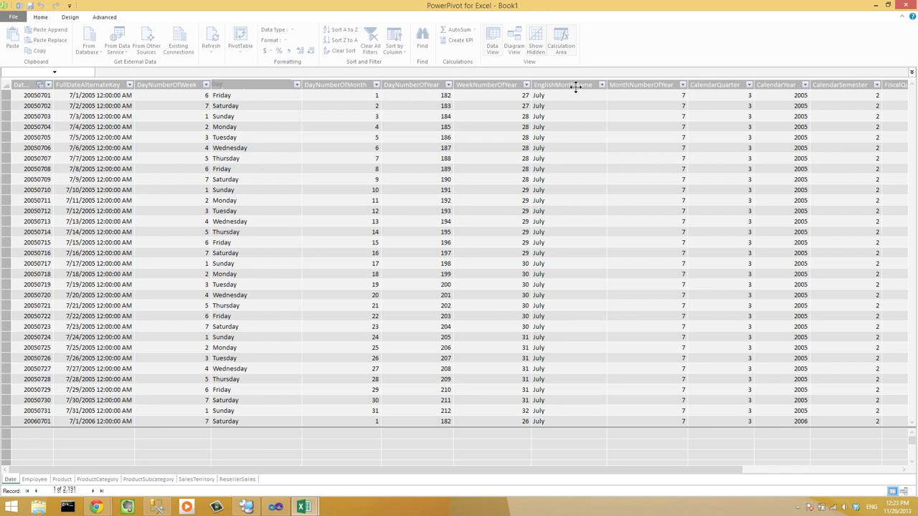
pyautogui.click(575, 86)
pyautogui.doubleClick(570, 84)
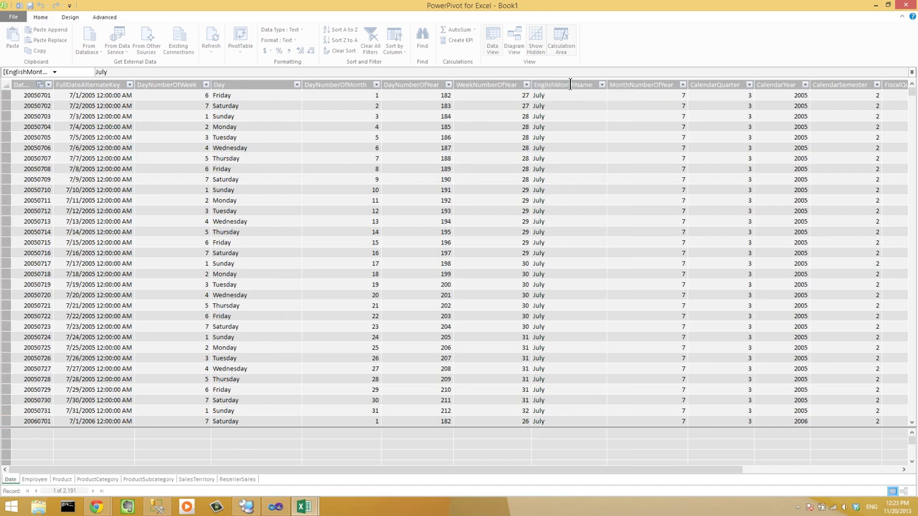
pyautogui.write('Month')
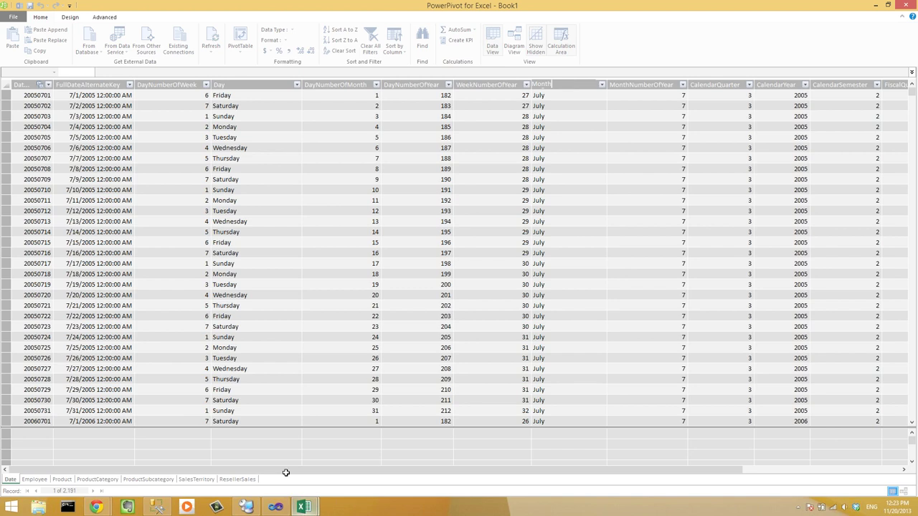
pyautogui.press('Return')
# Switch back to the Excel workbook and review the Date and Product fields available to the PivotTable
pyautogui.hotkey('alt', 'Tab')
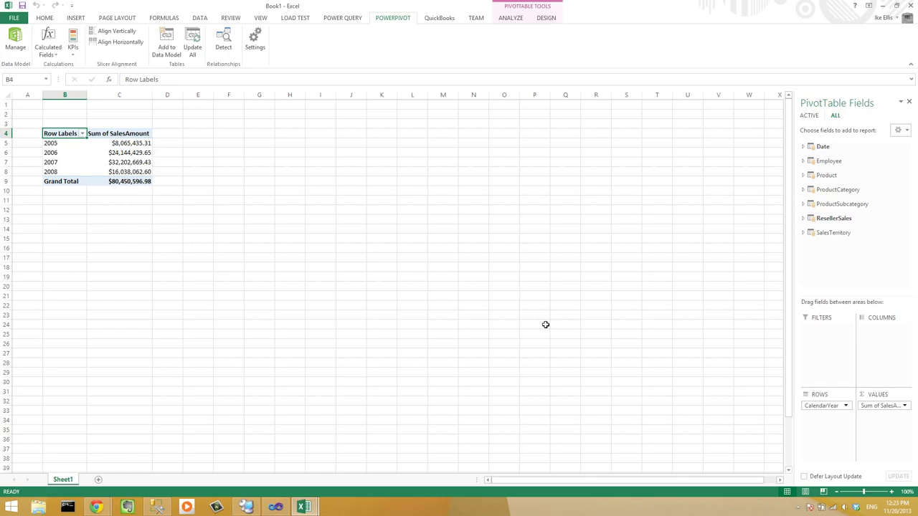
pyautogui.click(803, 146)
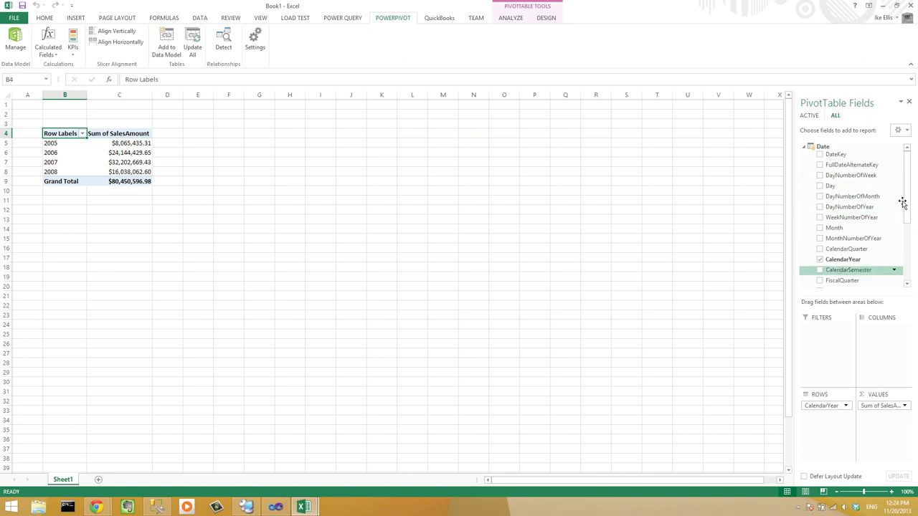
pyautogui.moveTo(908, 201); pyautogui.dragTo(908, 254)
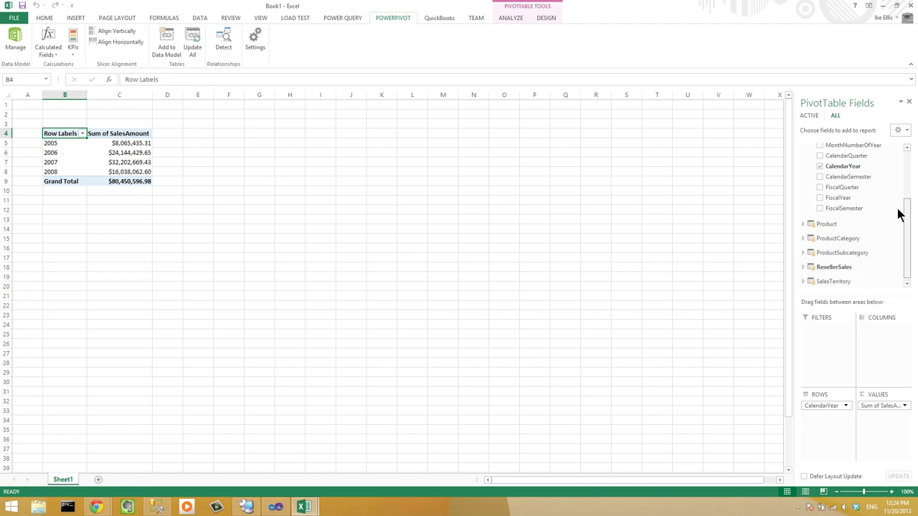
pyautogui.scroll(3, 900, 214)
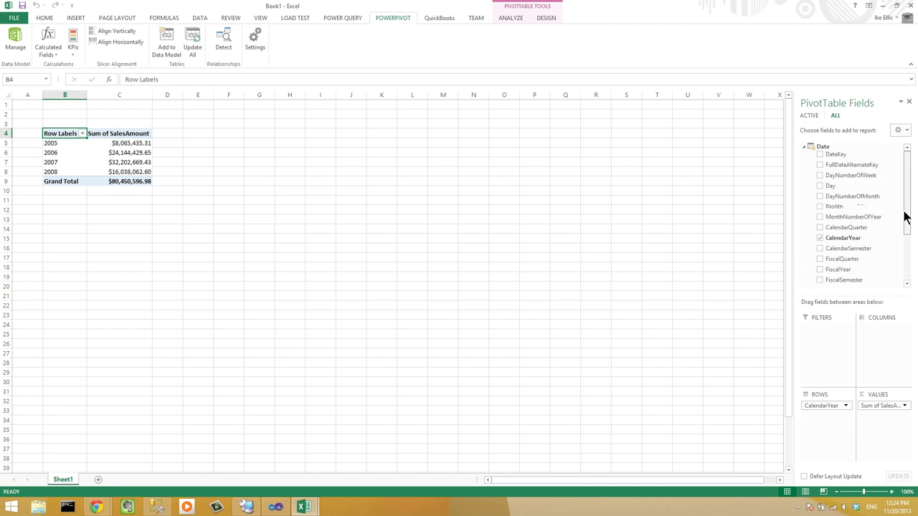
pyautogui.moveTo(905, 217); pyautogui.dragTo(905, 260)
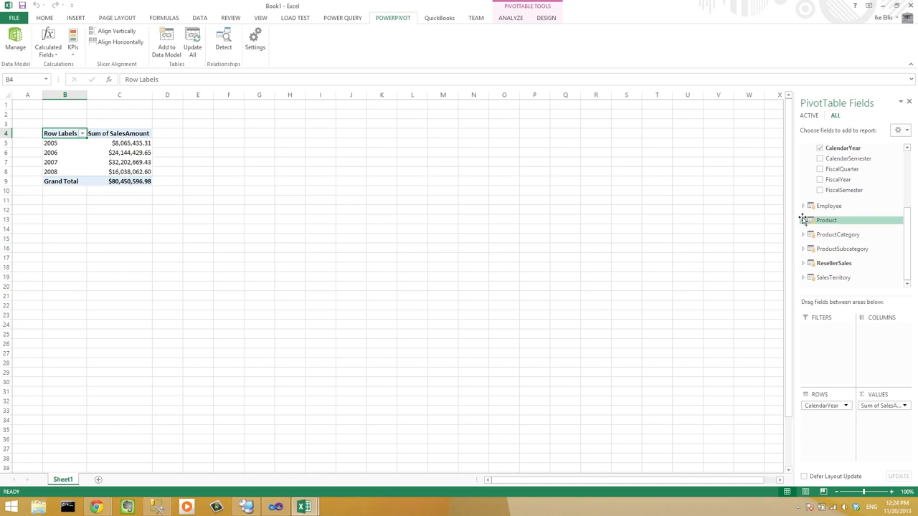
pyautogui.click(821, 220)
pyautogui.moveTo(902, 216); pyautogui.dragTo(910, 256)
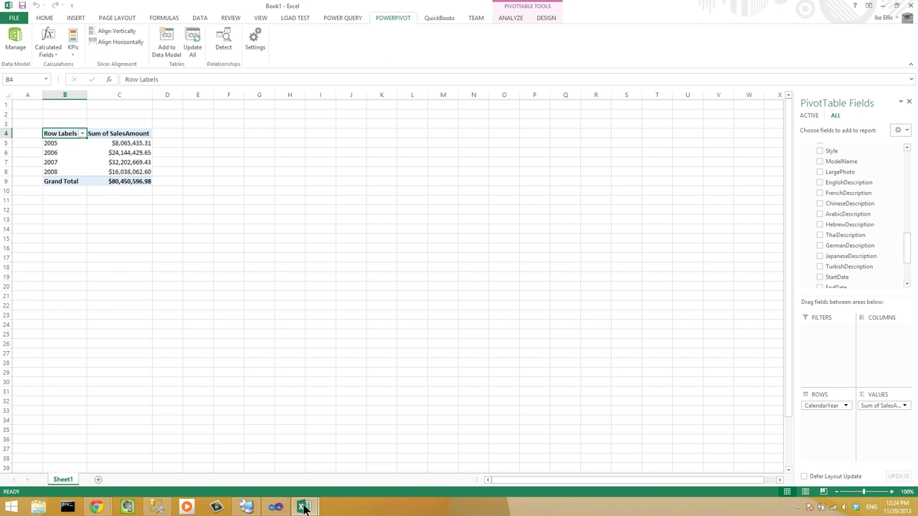
# Switch to the PowerPivot window and open the Product table at its language description columns
pyautogui.moveTo(303, 507)
pyautogui.click(382, 444)
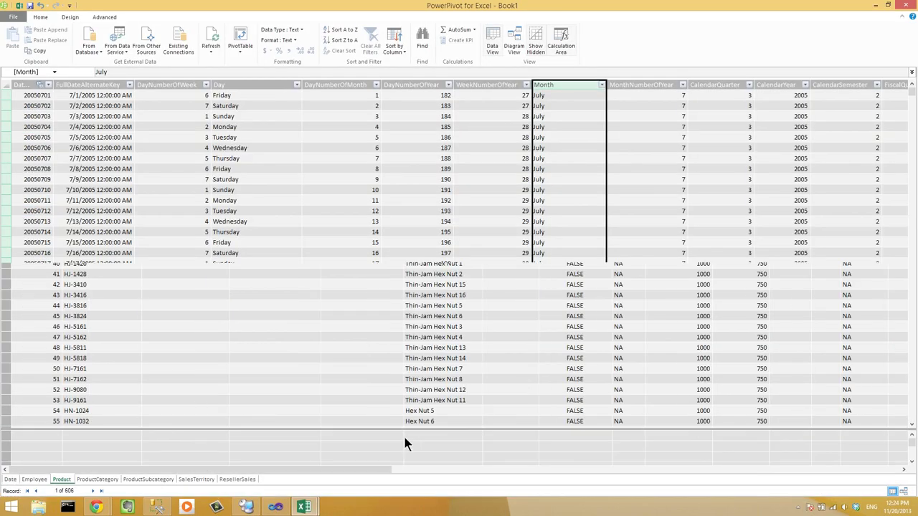
pyautogui.click(558, 470)
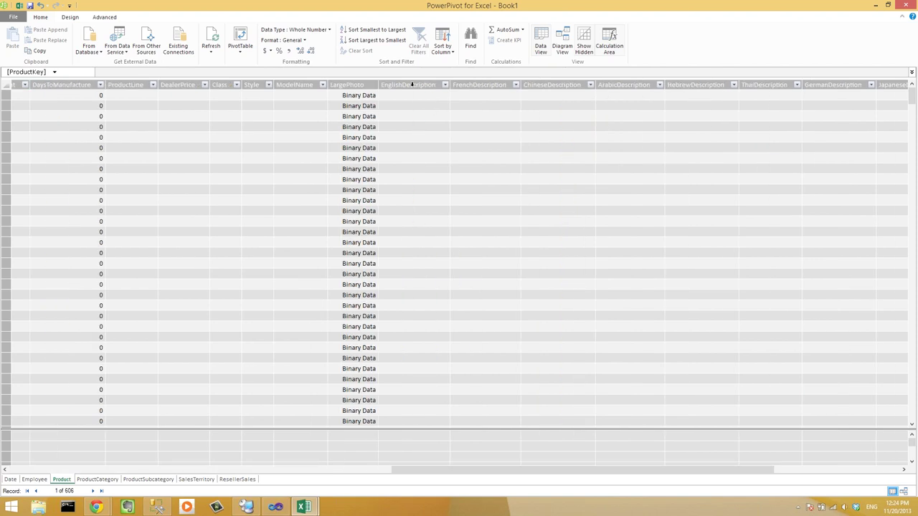
pyautogui.click(412, 84)
pyautogui.rightClick(415, 84)
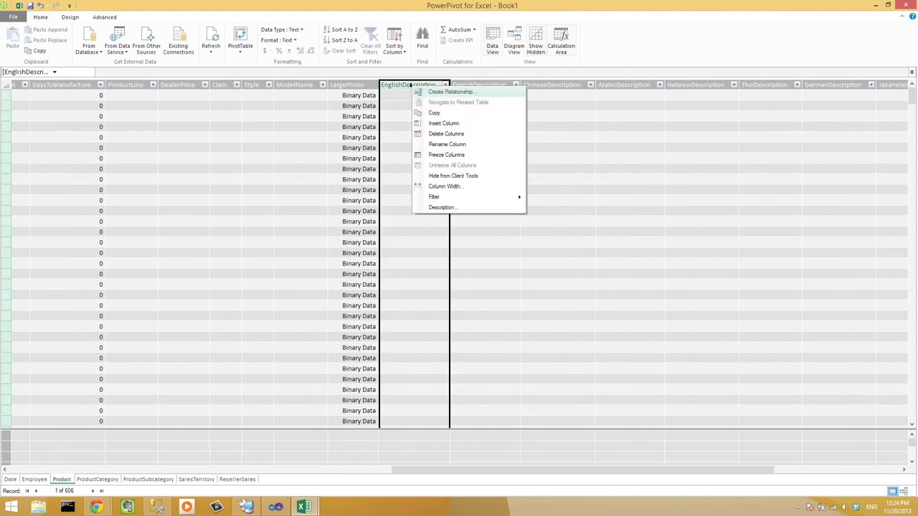
pyautogui.click(466, 91)
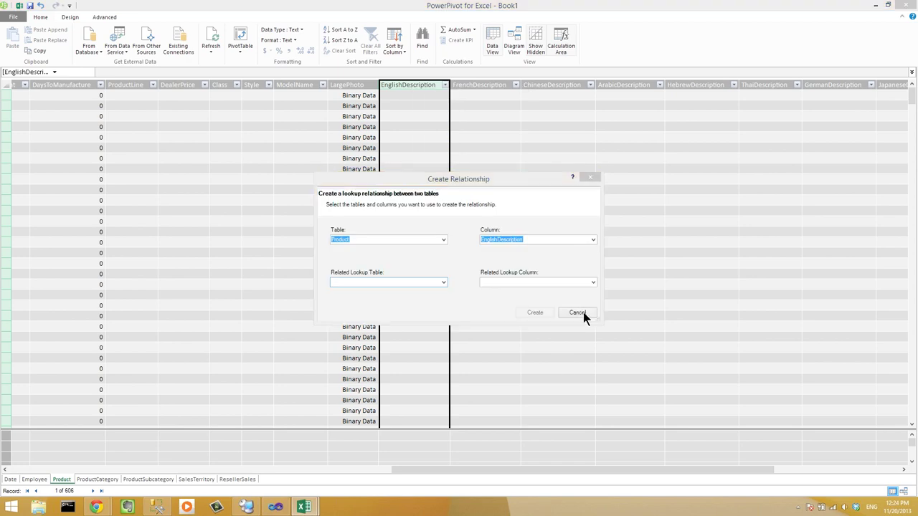
pyautogui.click(580, 312)
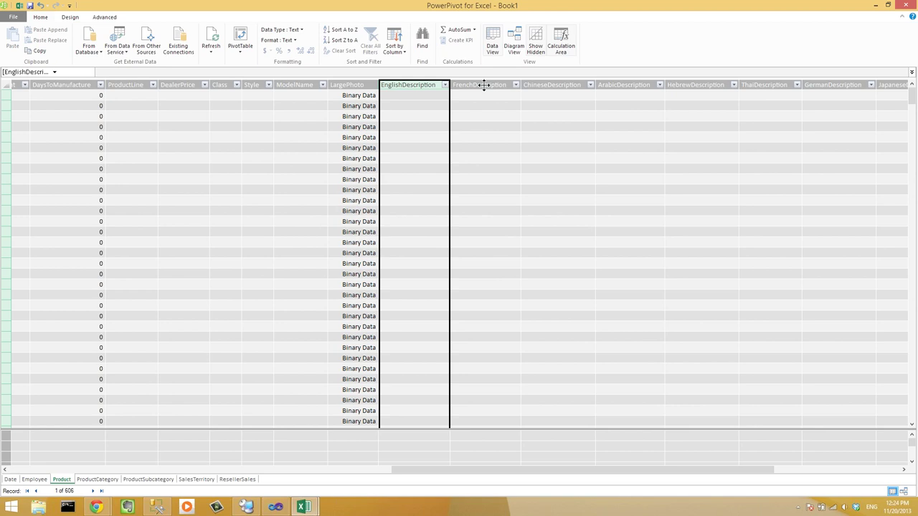
# Hide the Product table's FrenchDescription, ChineseDescription and ArabicDescription columns from client tools
pyautogui.rightClick(484, 85)
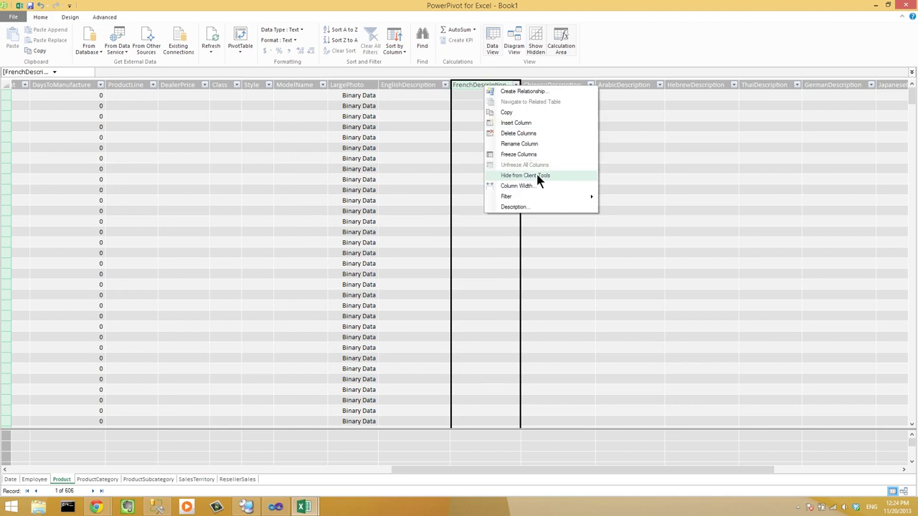
pyautogui.click(539, 180)
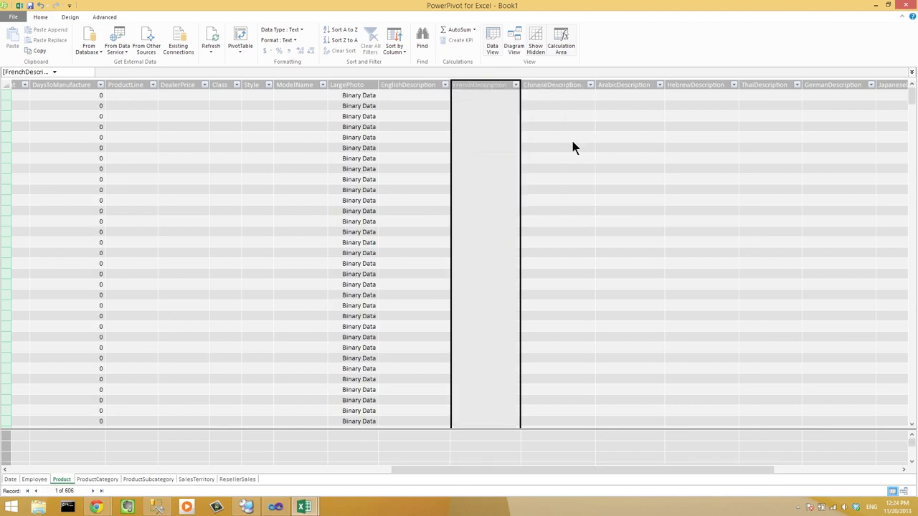
pyautogui.rightClick(572, 140)
pyautogui.click(616, 107)
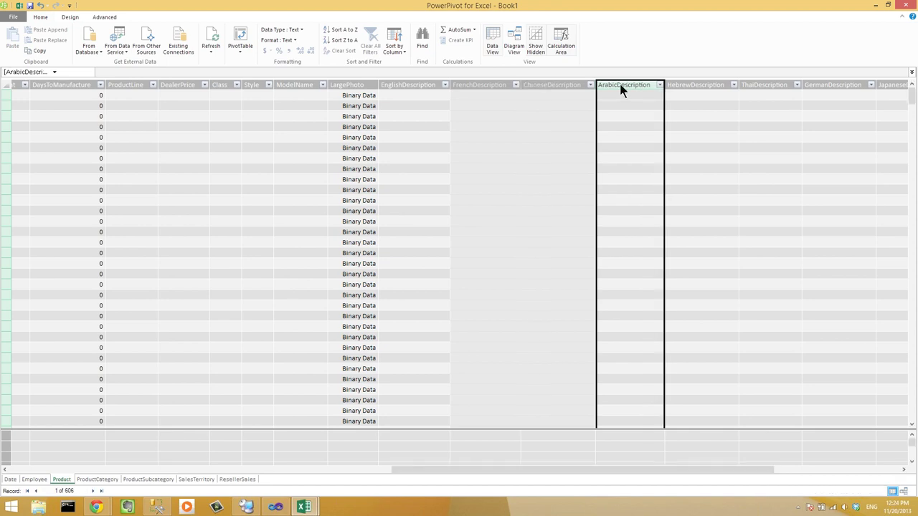
pyautogui.rightClick(621, 87)
# Hide the HebrewDescription, ThaiDescription and GermanDescription columns of the Product table from client tools
pyautogui.click(686, 83)
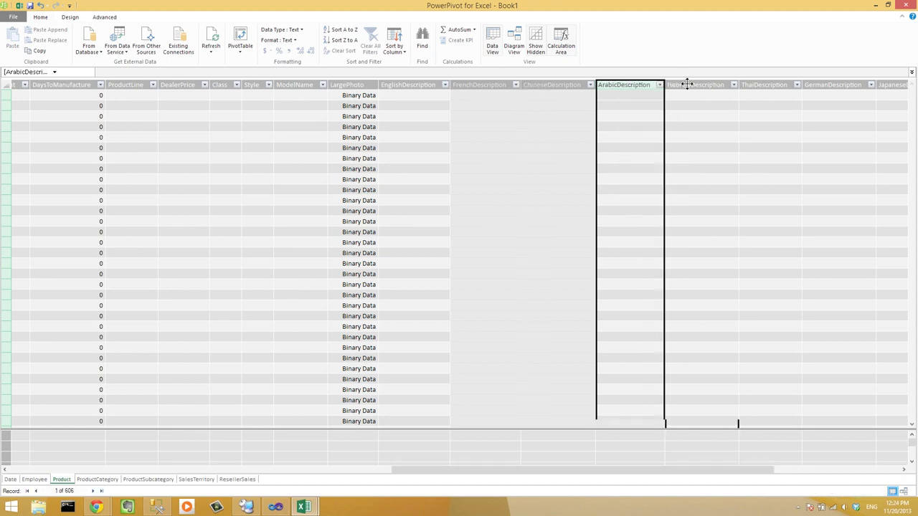
pyautogui.click(687, 83)
pyautogui.rightClick(696, 157)
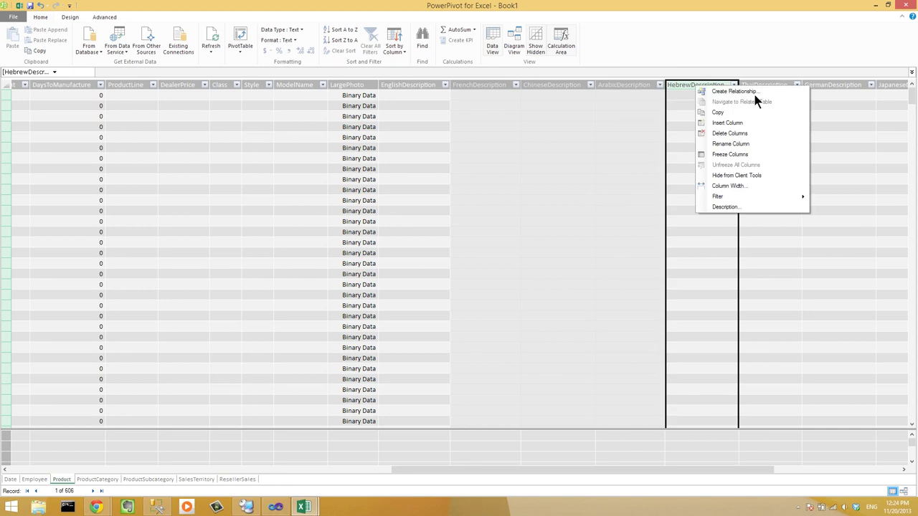
pyautogui.click(754, 95)
pyautogui.click(761, 85)
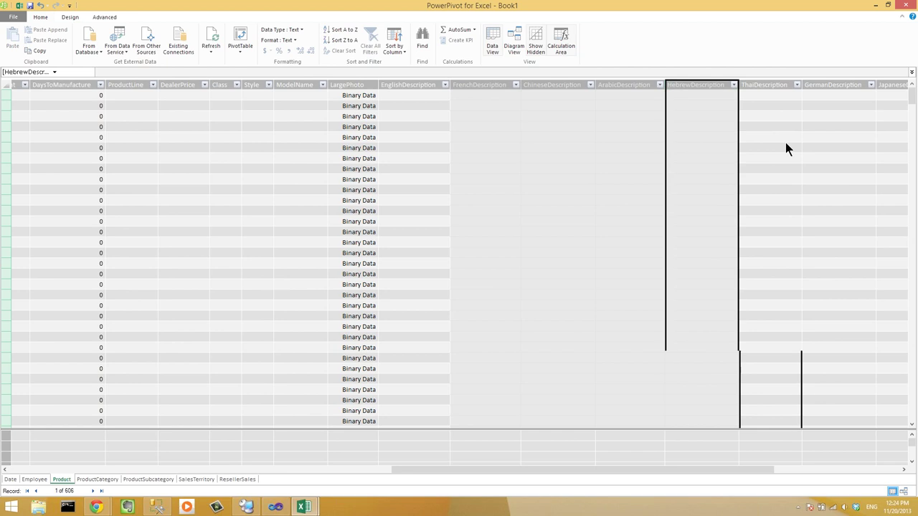
pyautogui.rightClick(785, 147)
pyautogui.click(794, 169)
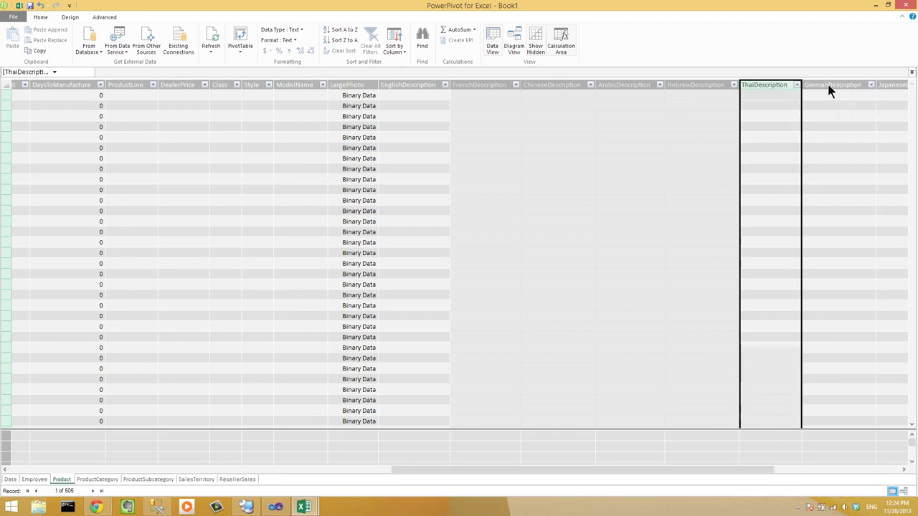
pyautogui.click(828, 90)
pyautogui.rightClick(835, 141)
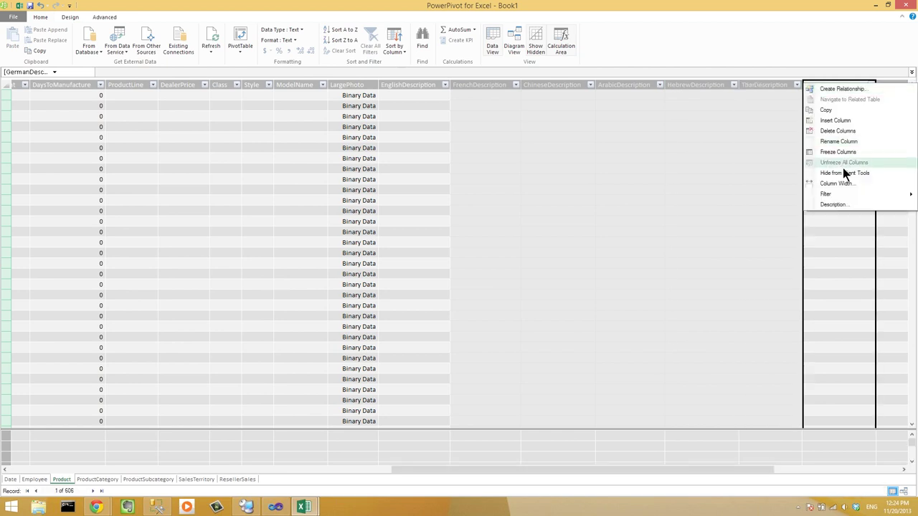
pyautogui.click(837, 171)
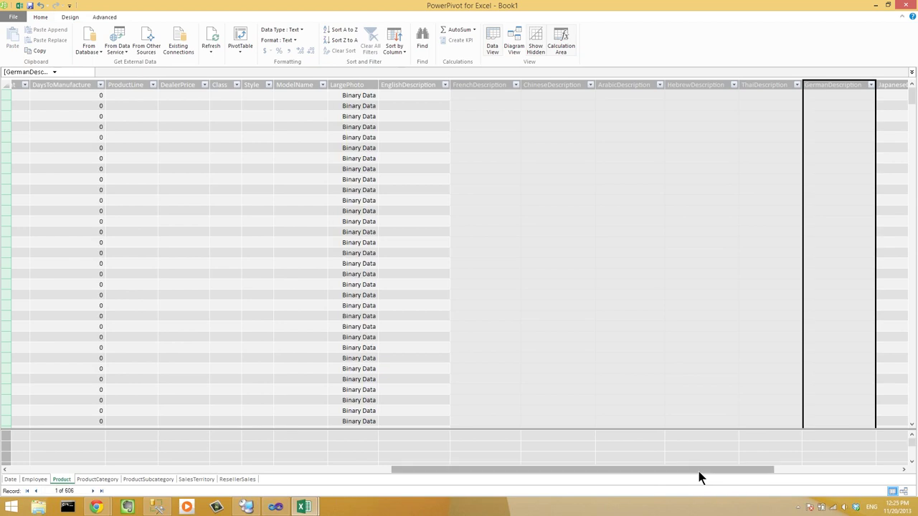
# Hide the Product table's JapaneseDescription and TurkishDescription columns from client tools
pyautogui.click(733, 471)
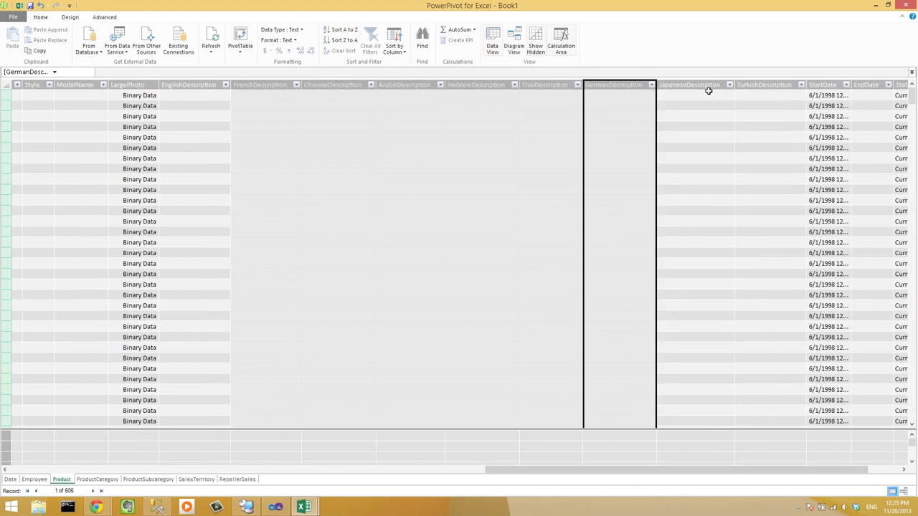
pyautogui.click(707, 91)
pyautogui.rightClick(738, 140)
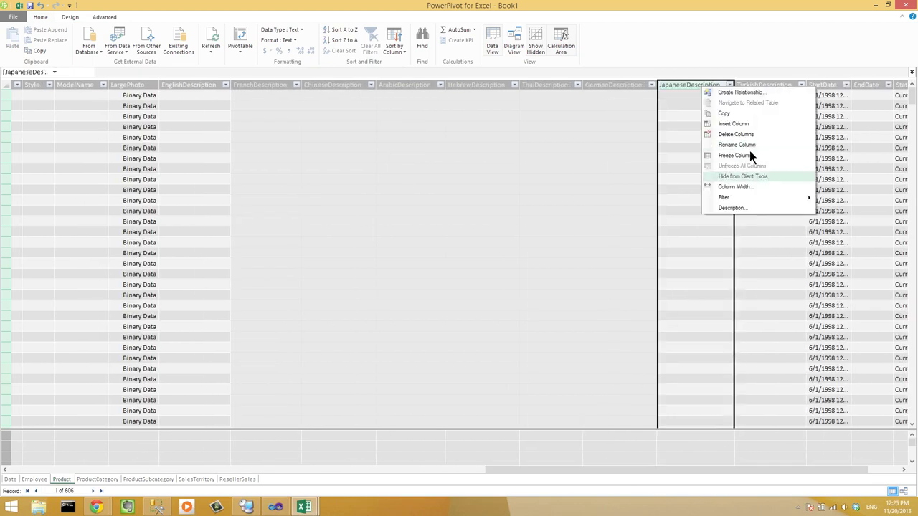
pyautogui.click(752, 179)
pyautogui.click(764, 86)
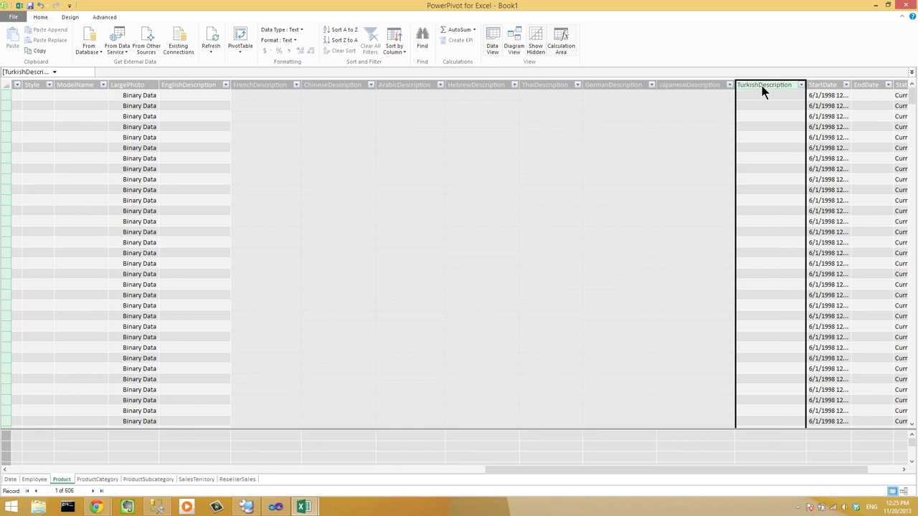
pyautogui.rightClick(762, 87)
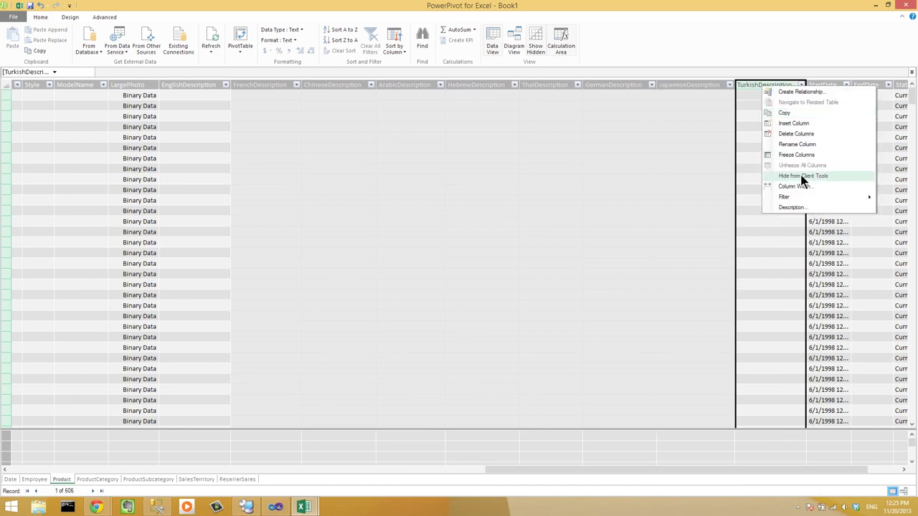
pyautogui.click(801, 177)
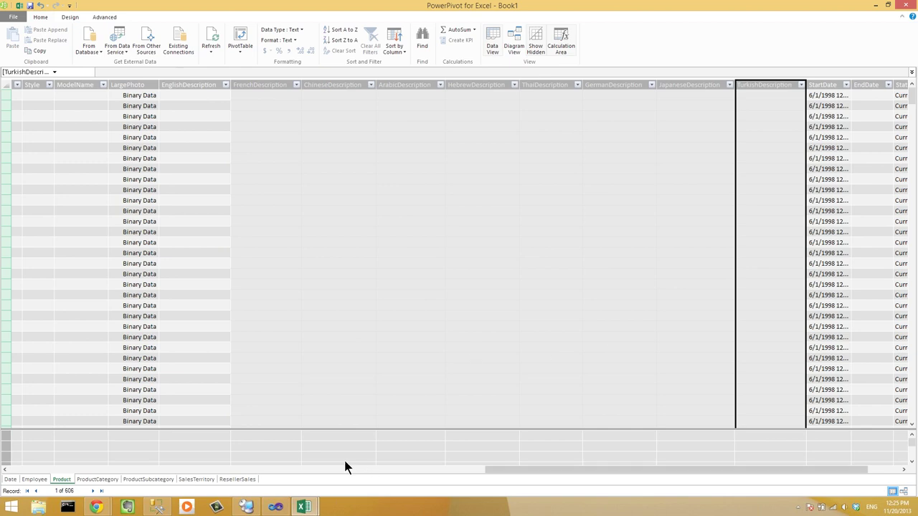
# Switch to the Excel workbook, review the Product fields offered to the PivotTable, and collapse the Product table
pyautogui.click(304, 506)
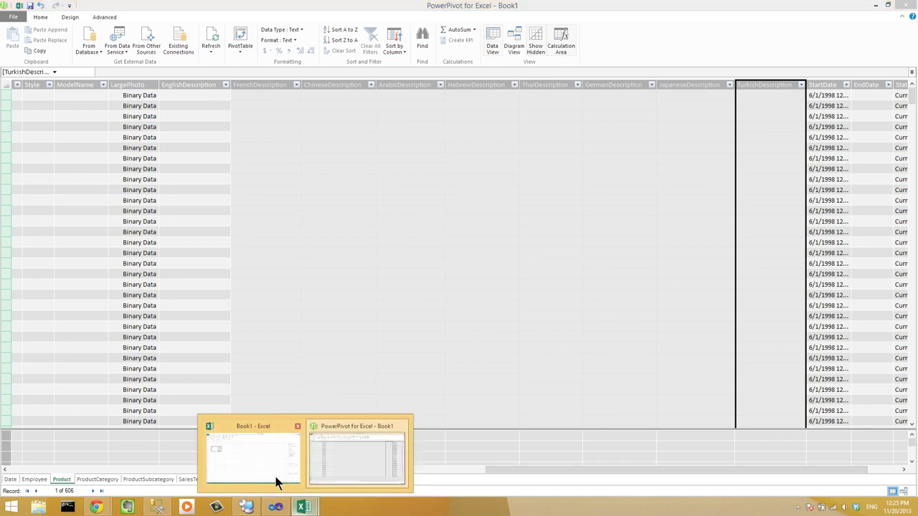
pyautogui.click(279, 484)
pyautogui.click(802, 175)
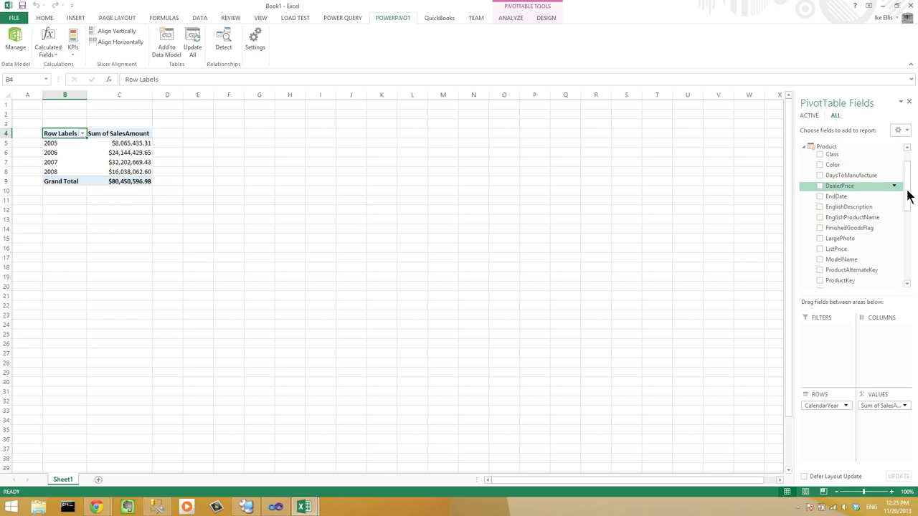
pyautogui.moveTo(909, 205); pyautogui.dragTo(914, 248)
pyautogui.scroll(10, 846, 215)
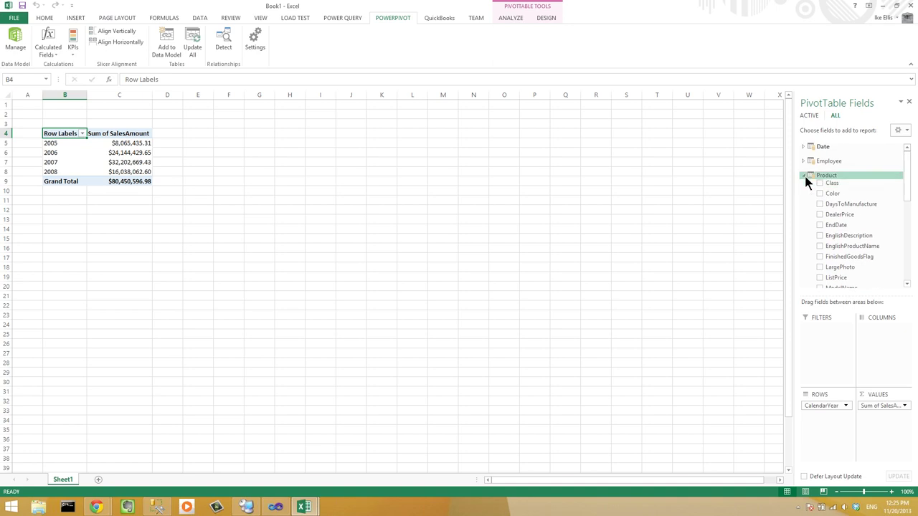
pyautogui.click(803, 176)
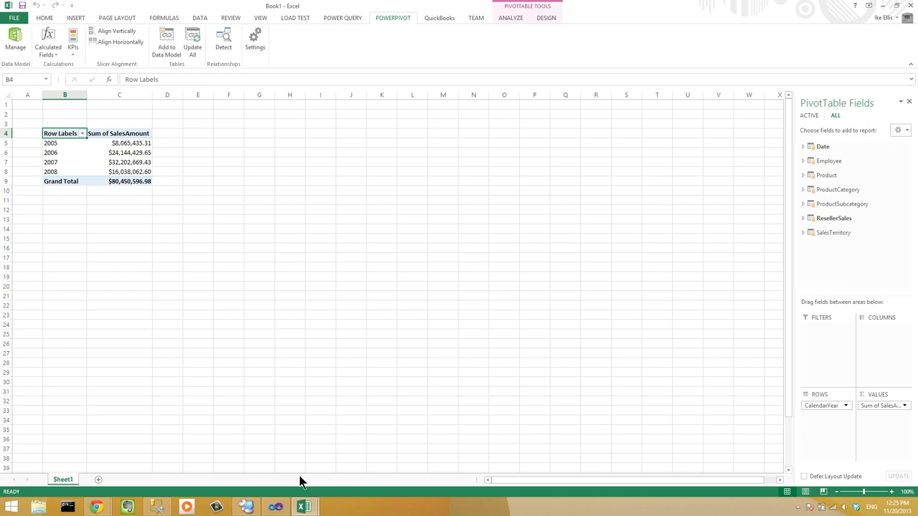
# Switch to the PowerPivot window and view the data in the ProductCategory and ProductSubcategory tables
pyautogui.moveTo(306, 507)
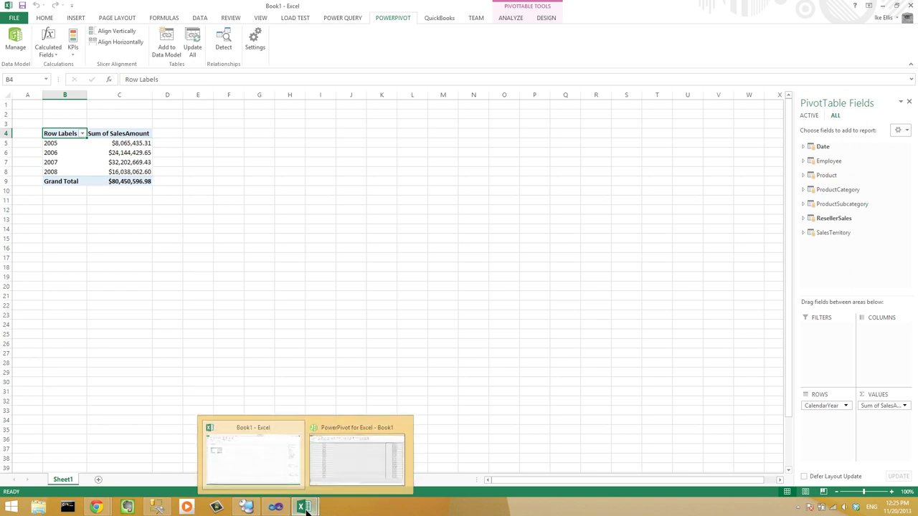
pyautogui.click(334, 463)
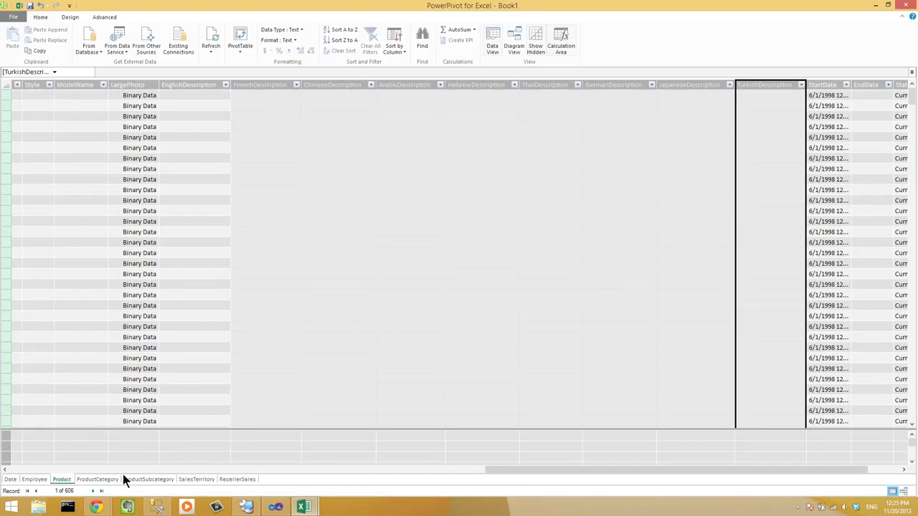
pyautogui.click(335, 470)
pyautogui.click(286, 470)
pyautogui.click(287, 469)
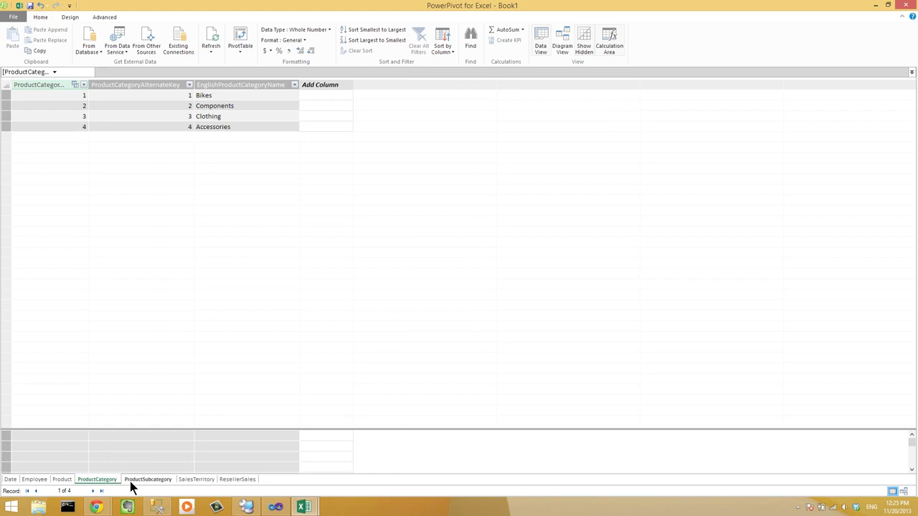
pyautogui.click(132, 488)
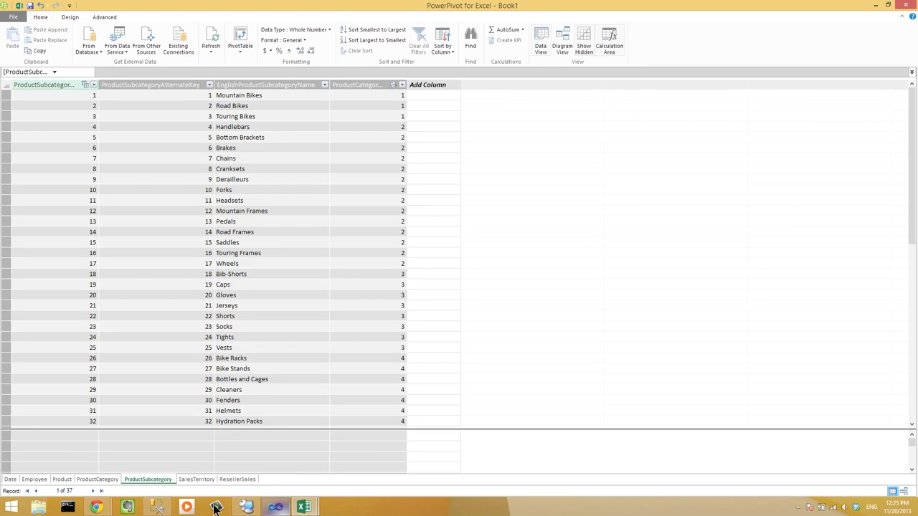
# Return to the Excel workbook and expand the ProductCategory table among the PivotTable fields
pyautogui.click(289, 477)
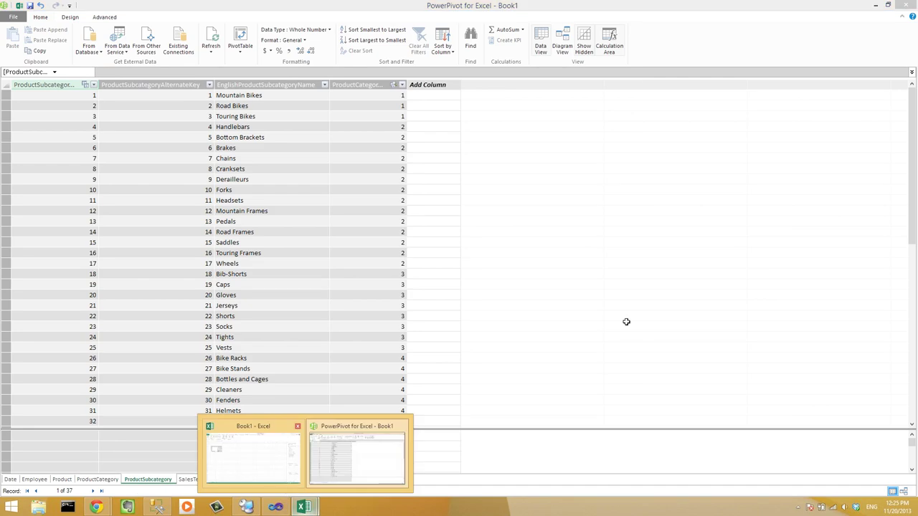
pyautogui.click(803, 146)
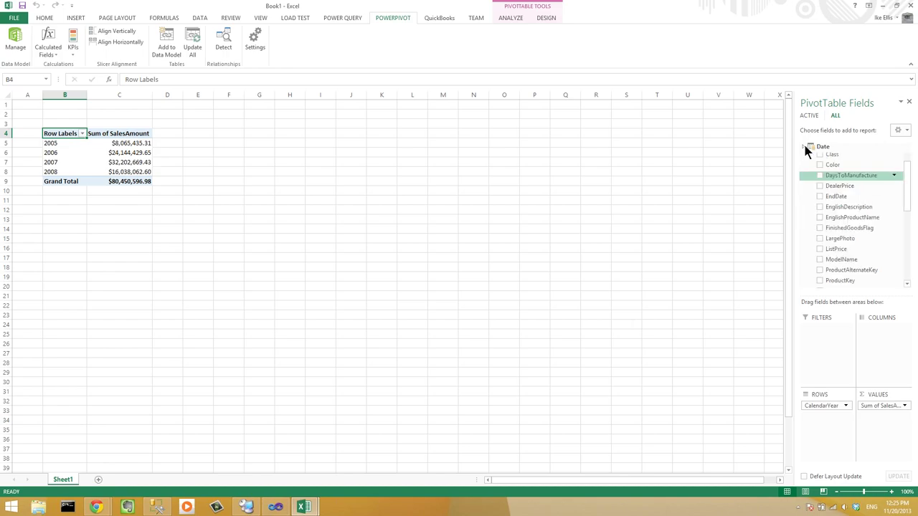
pyautogui.click(803, 146)
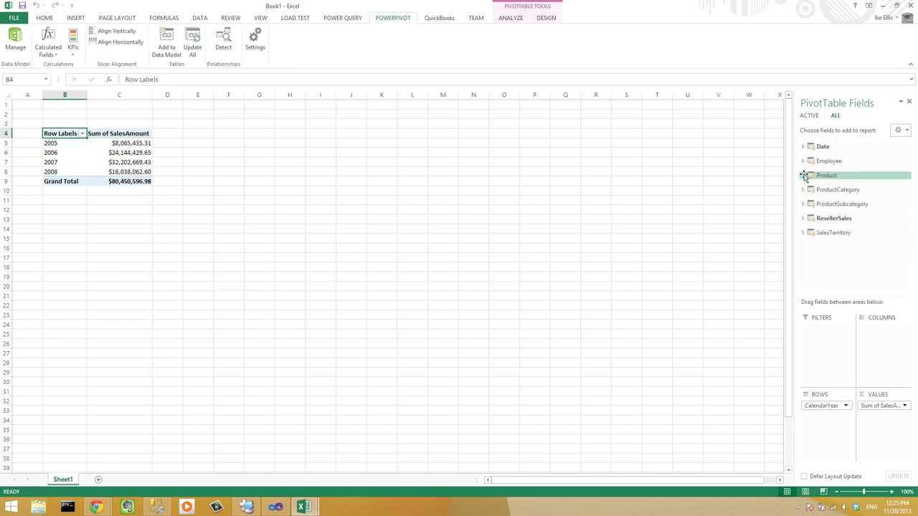
pyautogui.click(803, 176)
pyautogui.click(804, 146)
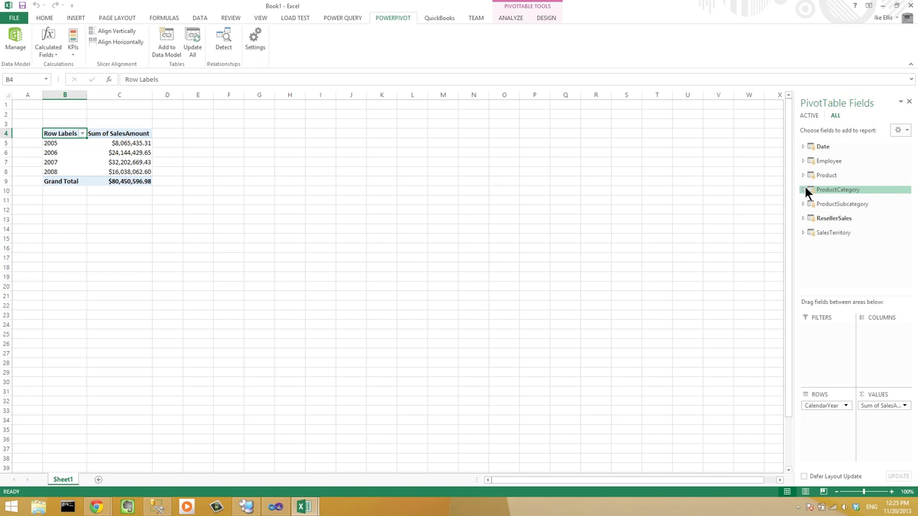
pyautogui.click(803, 190)
# Try EnglishProductCategoryName as a value in the PivotTable and take it back out
pyautogui.moveTo(824, 197); pyautogui.dragTo(881, 420)
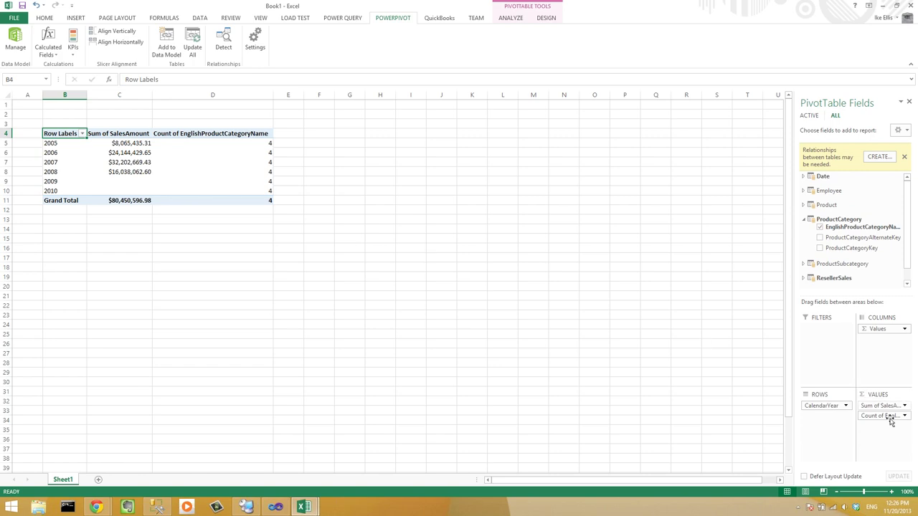
pyautogui.moveTo(883, 405); pyautogui.dragTo(822, 260)
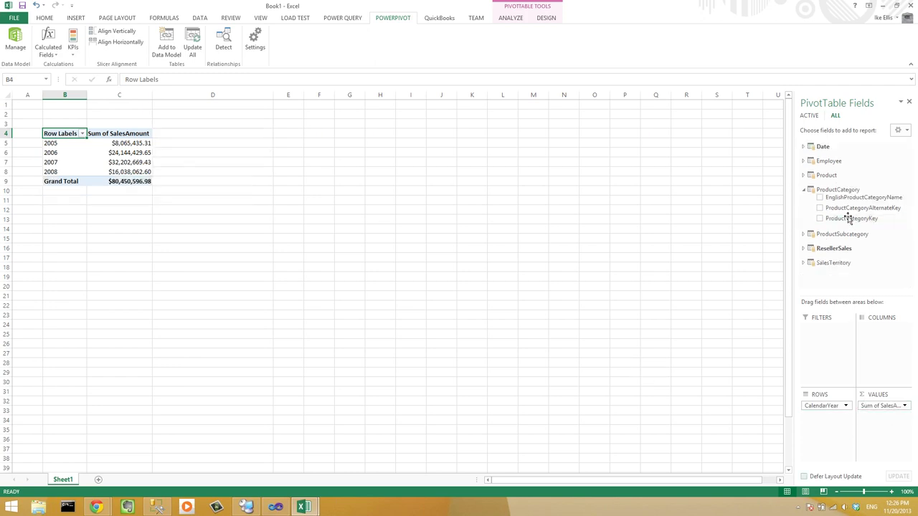
pyautogui.moveTo(846, 217); pyautogui.dragTo(840, 237)
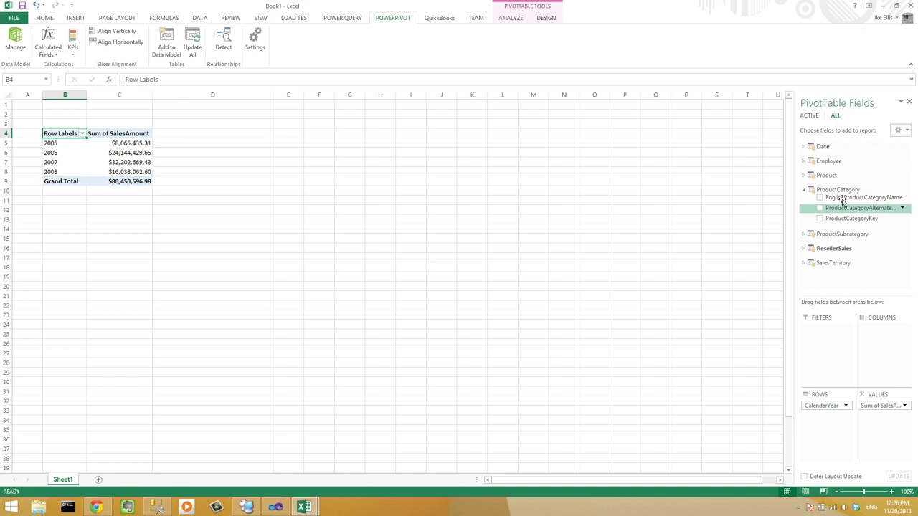
# Add EnglishProductCategoryName and the ProductSubcategory table's English subcategory name as row levels below CalendarYear
pyautogui.moveTo(839, 198); pyautogui.dragTo(796, 385)
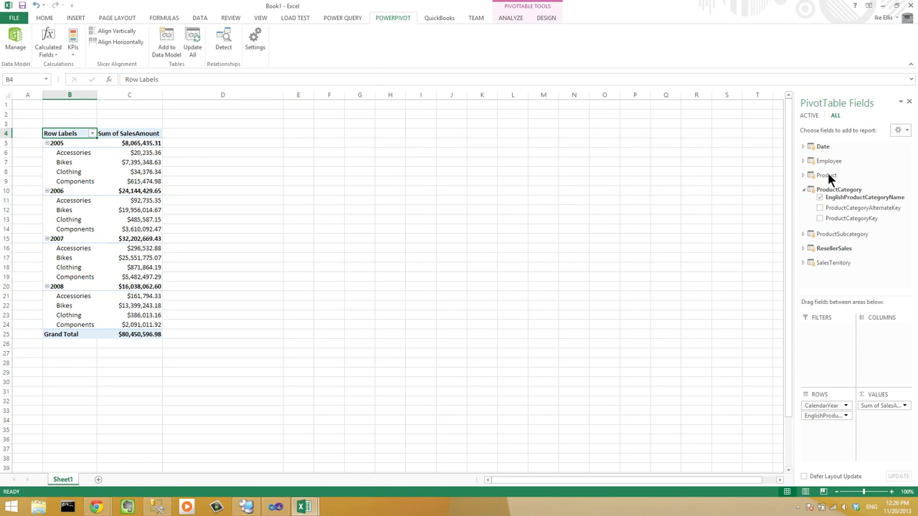
pyautogui.click(802, 232)
pyautogui.moveTo(828, 243); pyautogui.dragTo(843, 422)
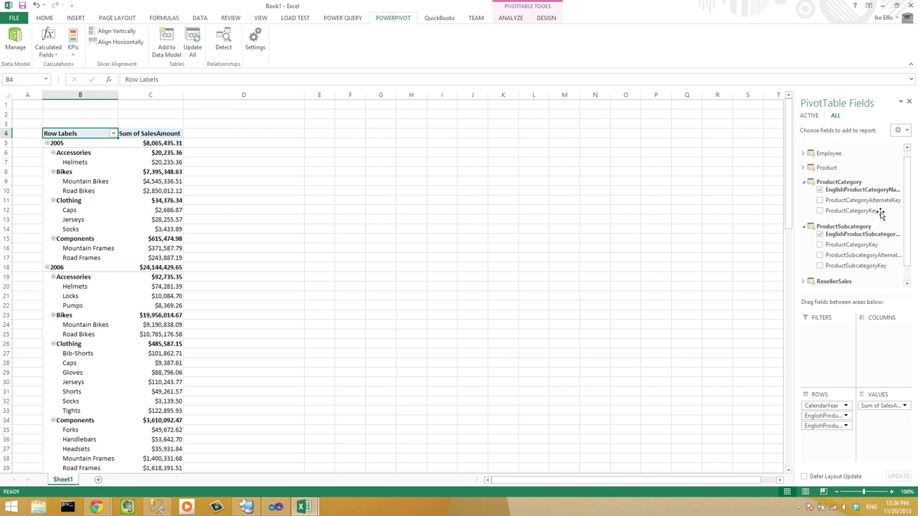
# Add the Product table's EnglishProductName as the lowest row level of the PivotTable
pyautogui.click(832, 167)
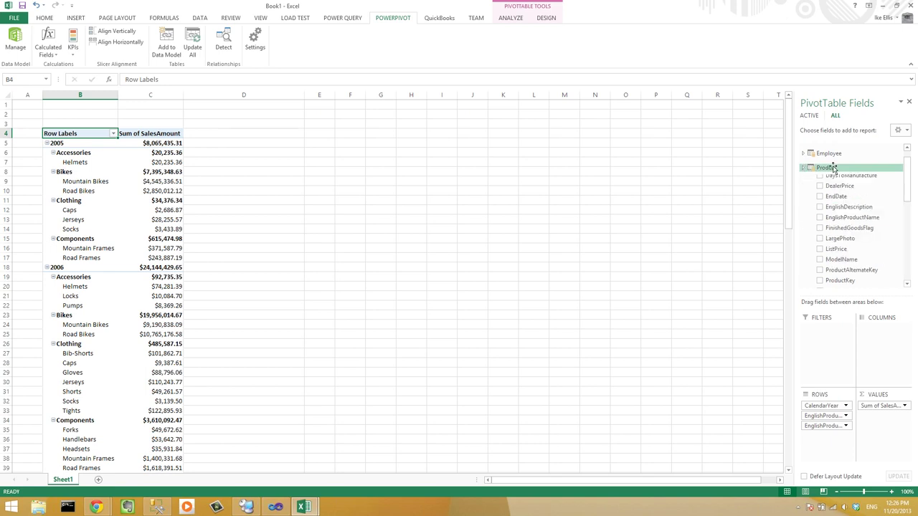
pyautogui.click(908, 261)
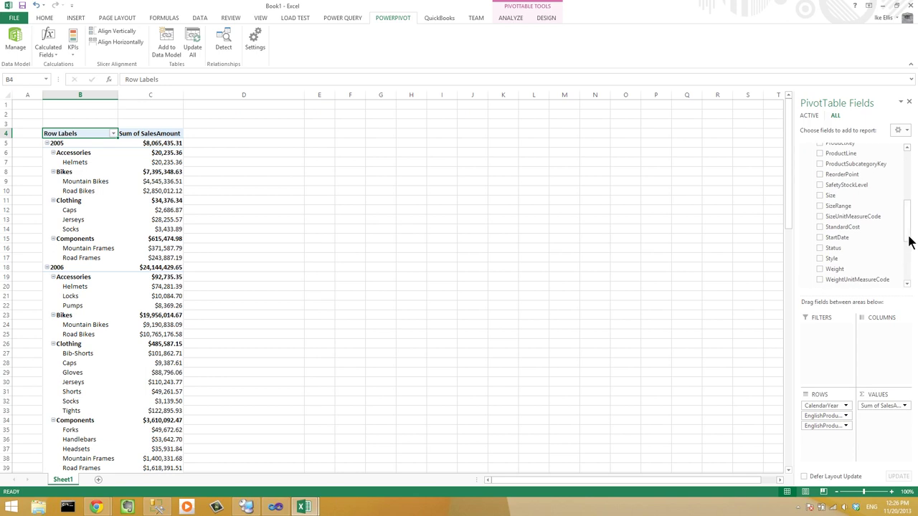
pyautogui.scroll(4, 908, 242)
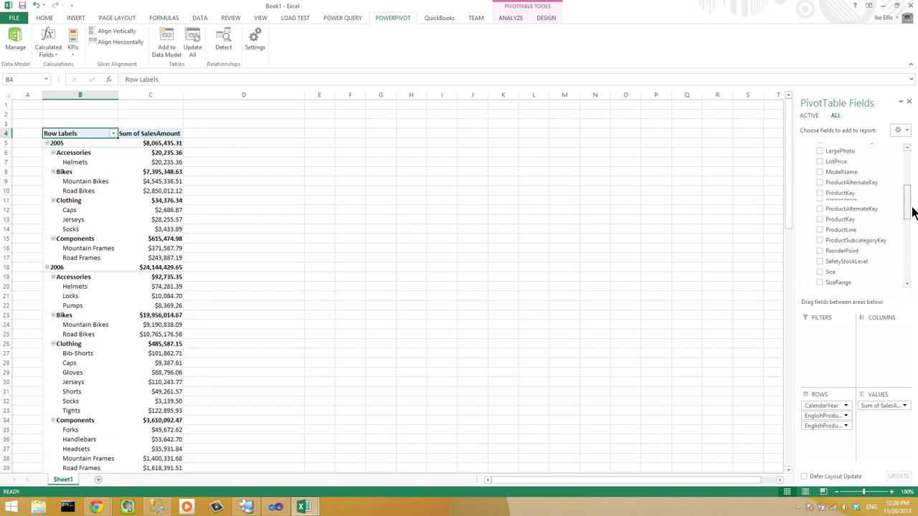
pyautogui.moveTo(882, 196); pyautogui.dragTo(813, 449)
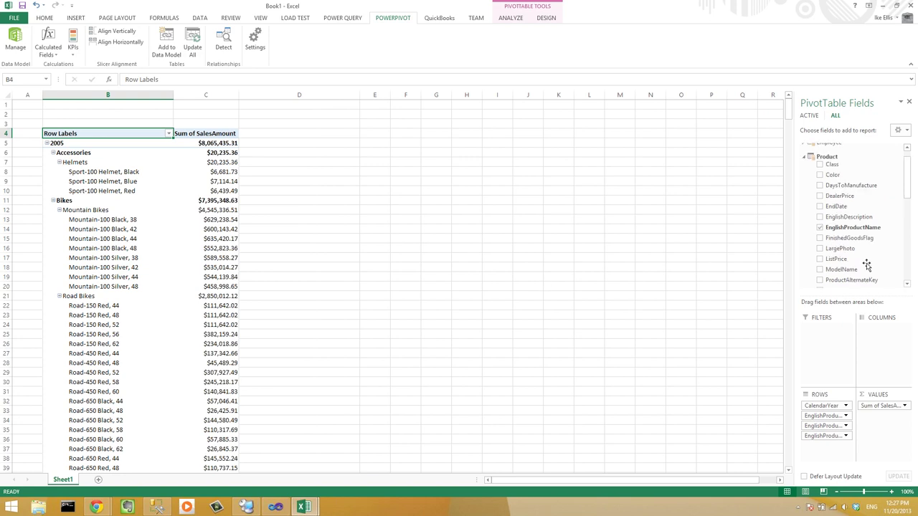
pyautogui.scroll(1, 911, 205)
pyautogui.scroll(-2, 912, 225)
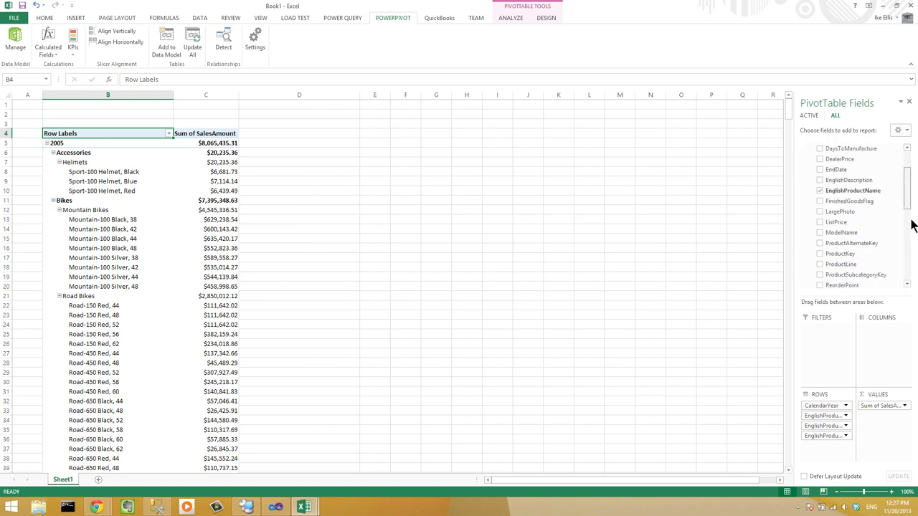
pyautogui.scroll(3, 911, 208)
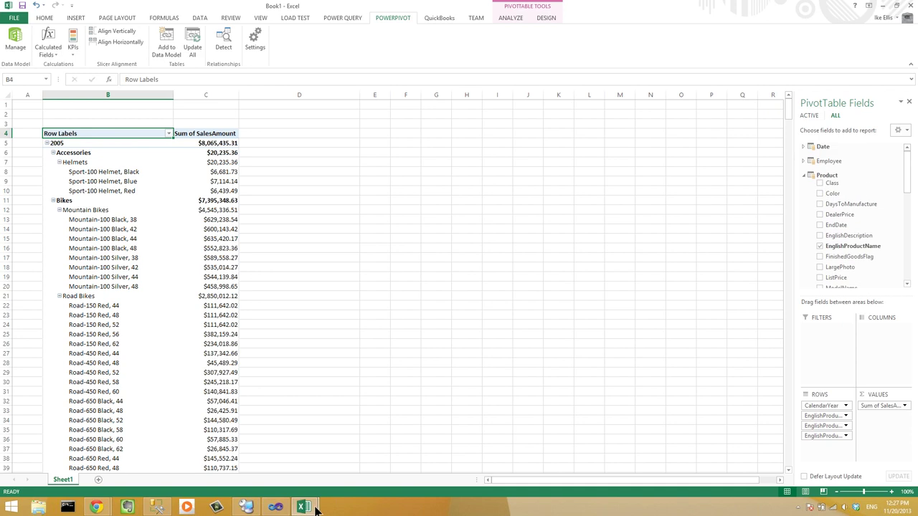
# Switch to the PowerPivot window and rename the Product table's EnglishProductName column to Product
pyautogui.moveTo(316, 507)
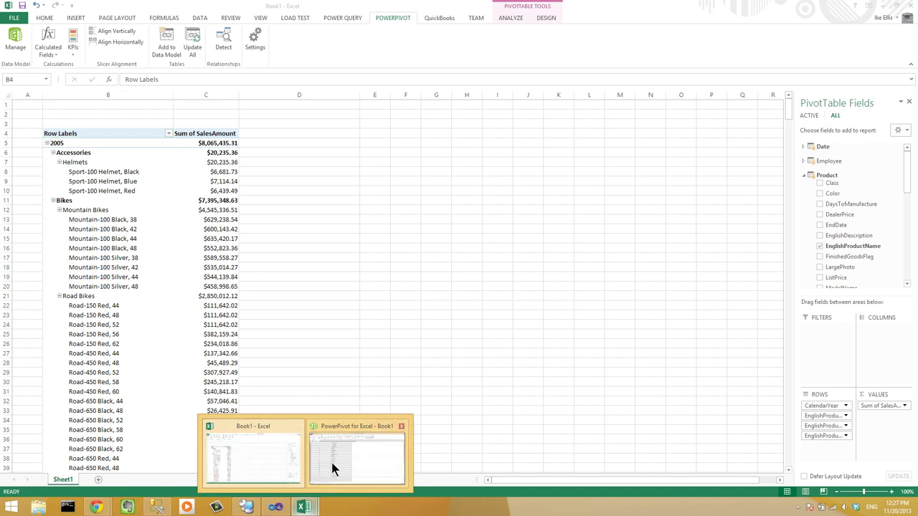
pyautogui.click(338, 466)
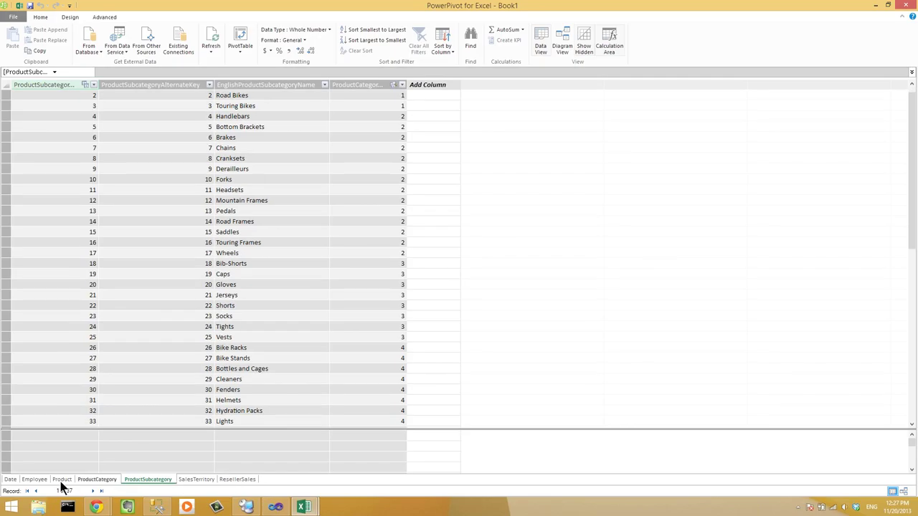
pyautogui.click(61, 480)
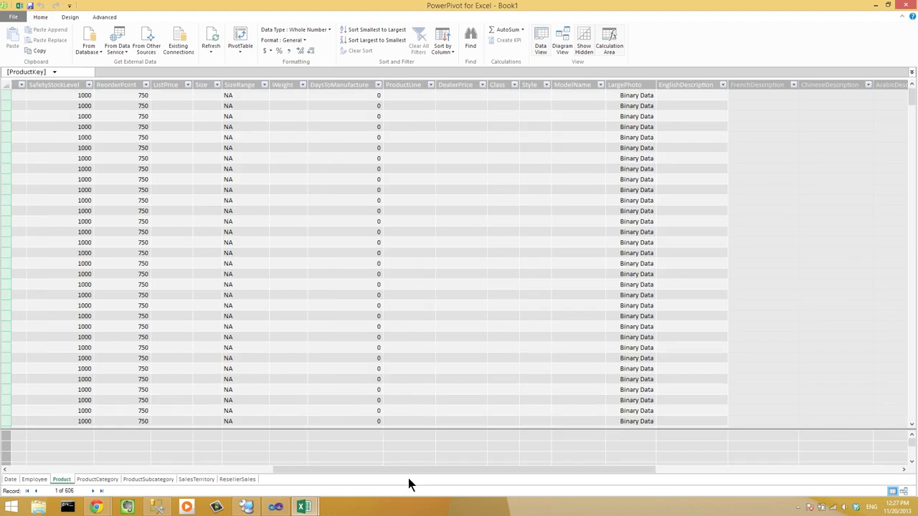
pyautogui.moveTo(382, 469); pyautogui.dragTo(139, 416)
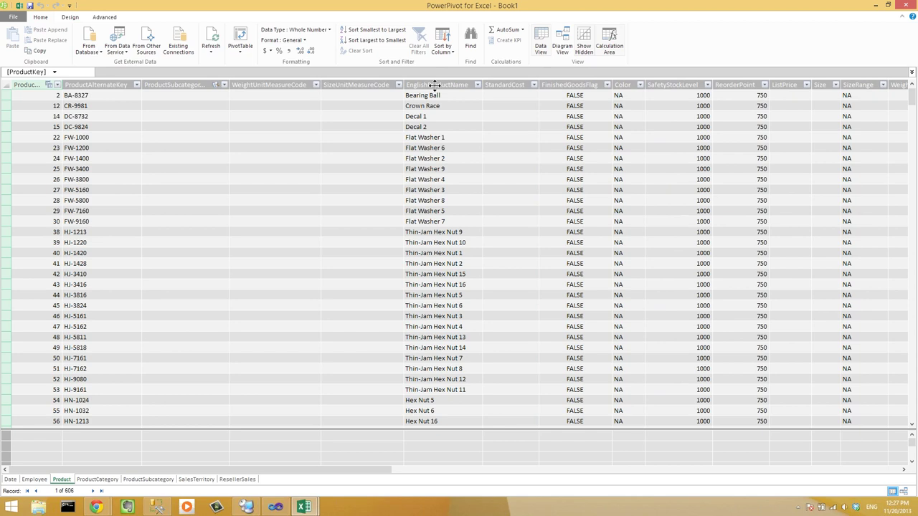
pyautogui.click(434, 85)
pyautogui.doubleClick(434, 84)
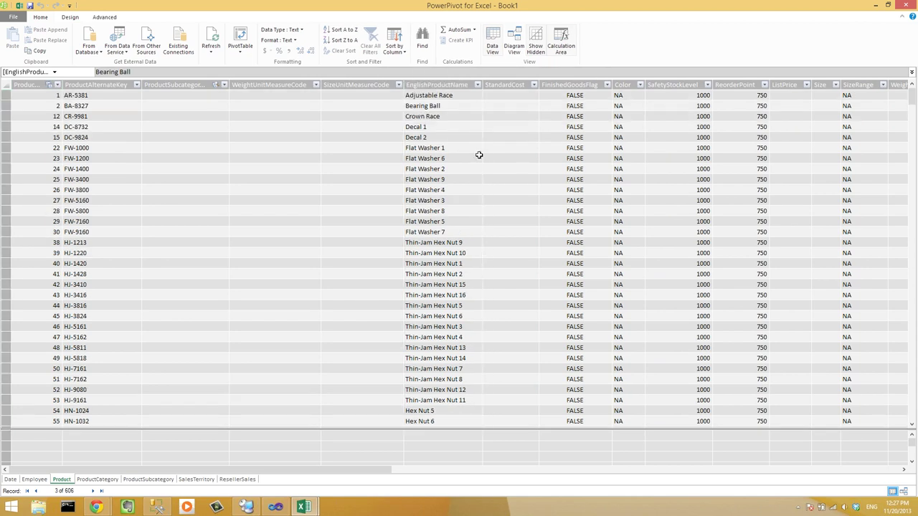
pyautogui.write('Product')
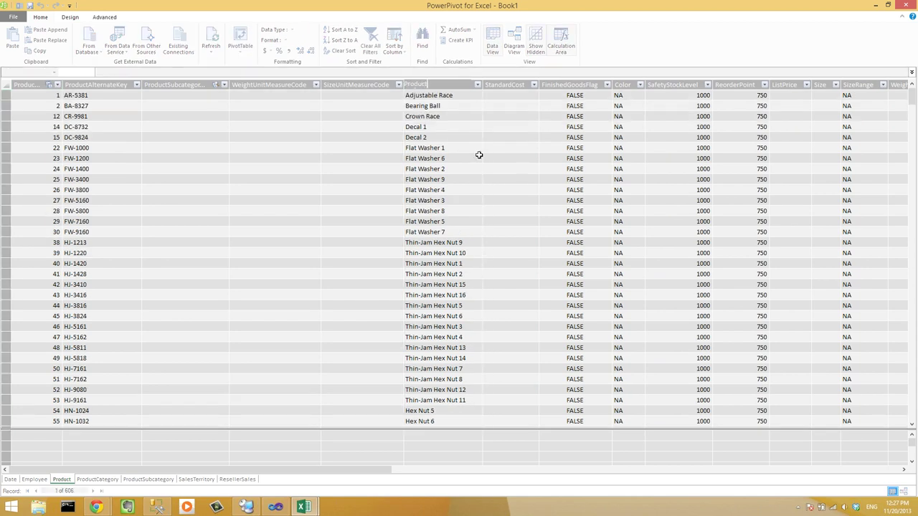
pyautogui.press('Return')
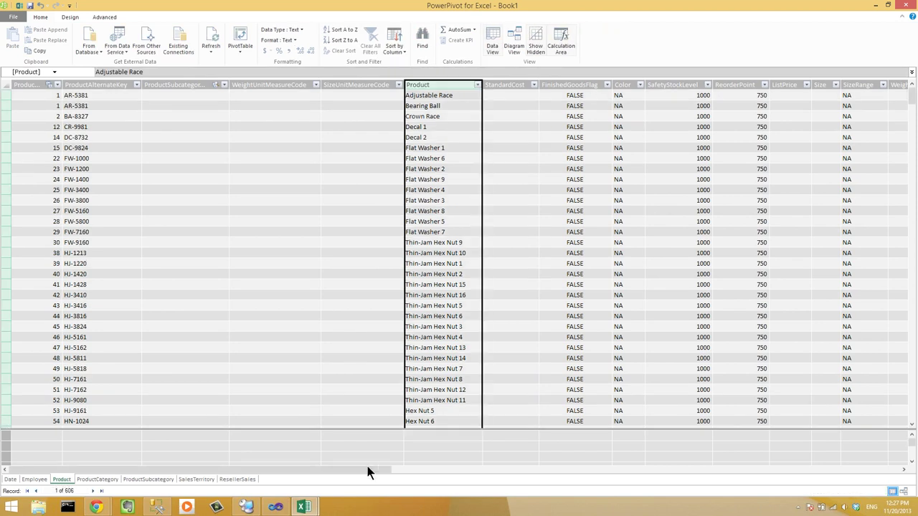
# Start a new column after the Status column in the Product table
pyautogui.moveTo(367, 466); pyautogui.dragTo(740, 466)
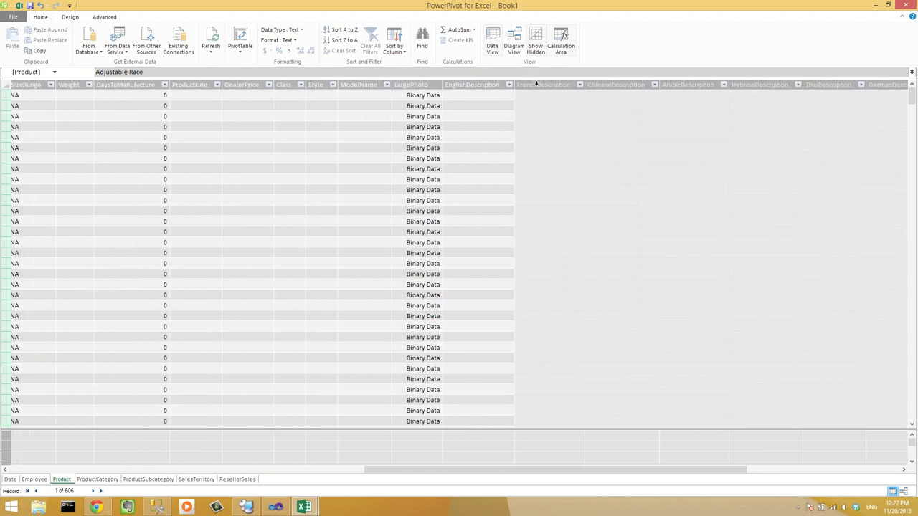
pyautogui.moveTo(706, 469); pyautogui.dragTo(747, 383)
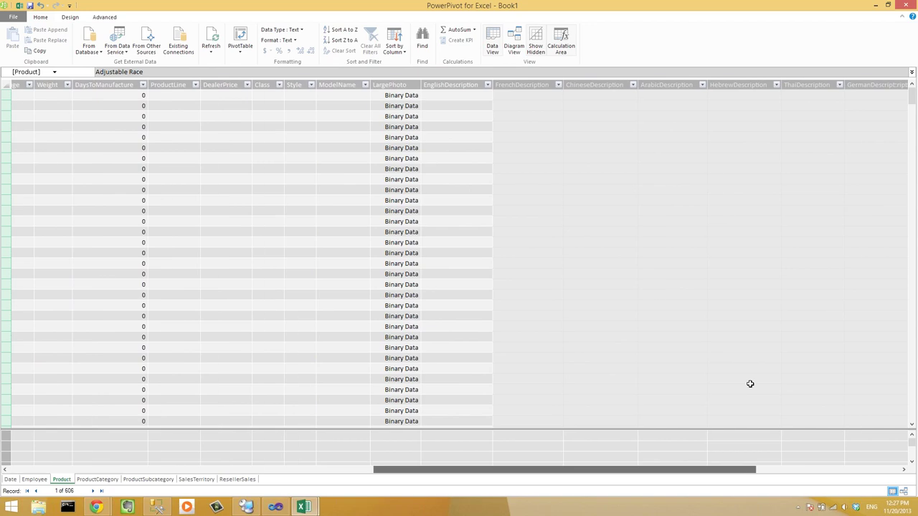
pyautogui.click(881, 95)
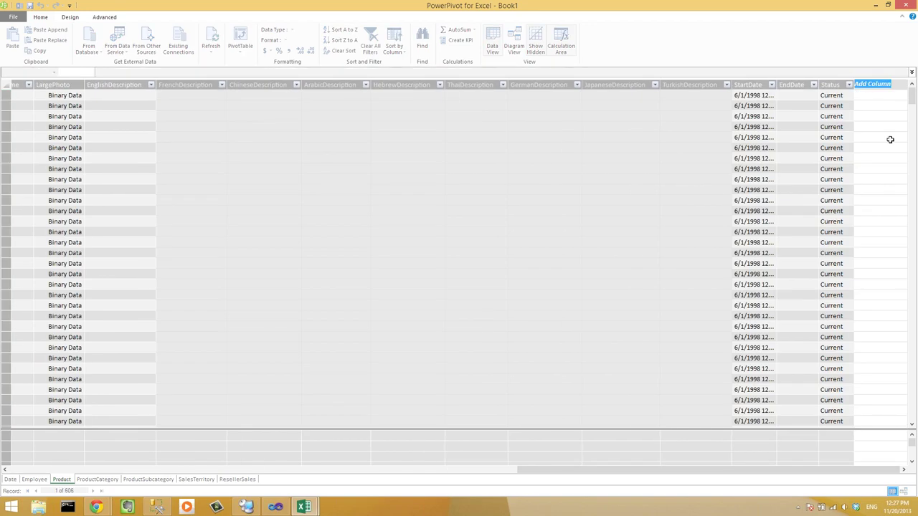
pyautogui.write('Subcate')
pyautogui.write('gory')
pyautogui.press('BackSpace')
pyautogui.press('BackSpace')
pyautogui.press('BackSpace')
pyautogui.press('BackSpace')
pyautogui.press('BackSpace')
pyautogui.press('BackSpace')
pyautogui.press('BackSpace')
pyautogui.press('BackSpace')
pyautogui.press('BackSpace')
pyautogui.press('BackSpace')
pyautogui.press('BackSpace')
# Name the new Product column Category and begin its formula with the RELATED function
pyautogui.write('Category')
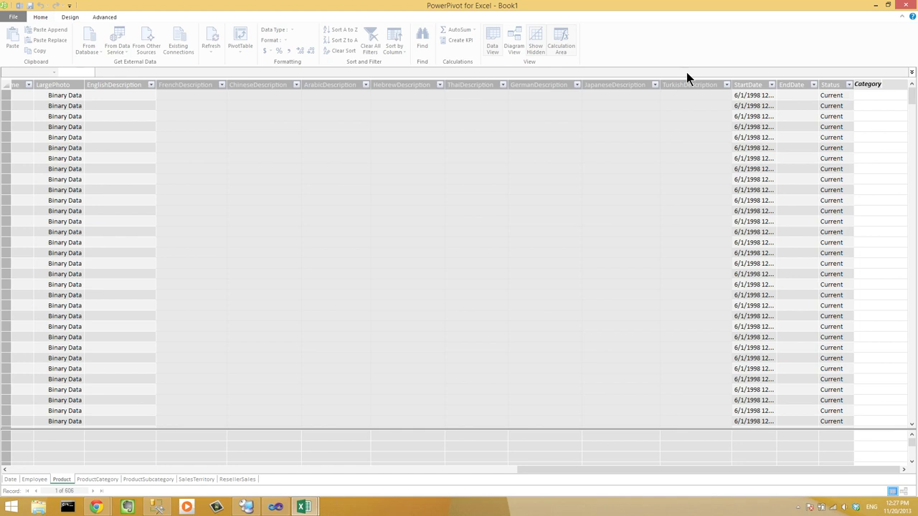
pyautogui.press('Return')
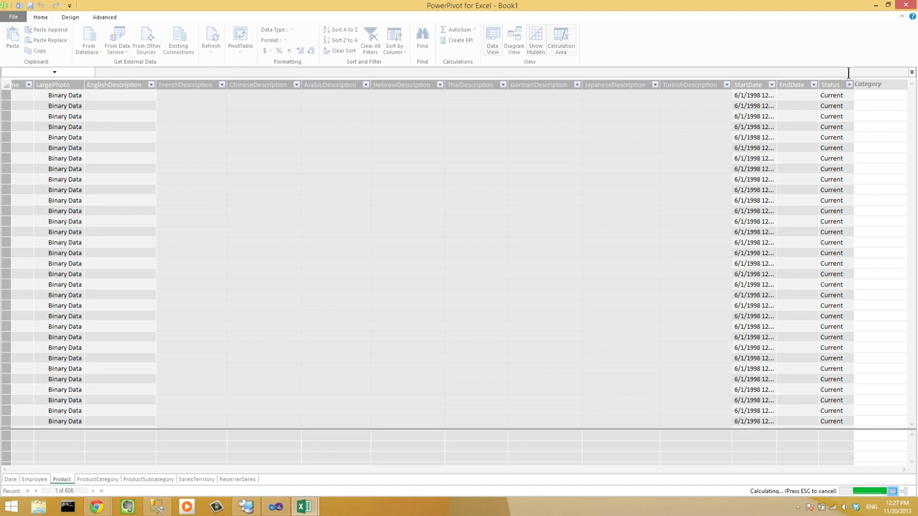
pyautogui.click(847, 72)
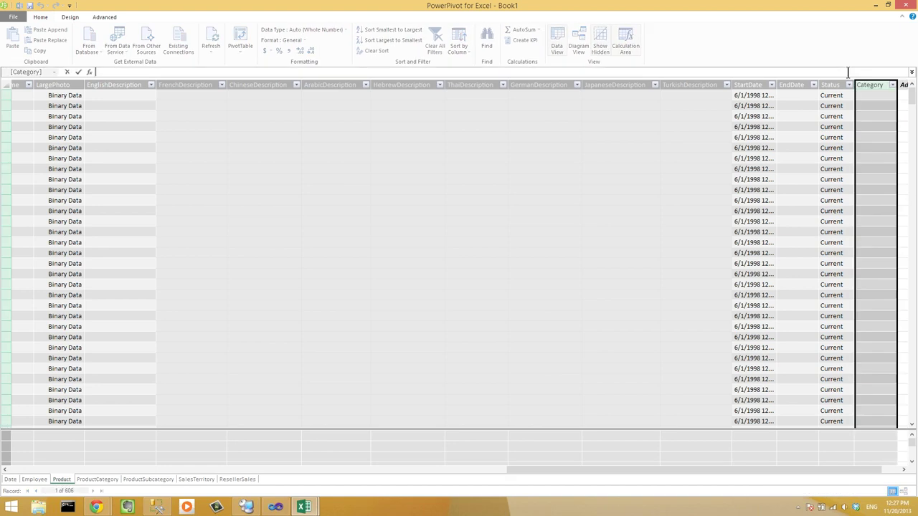
pyautogui.write('=relat')
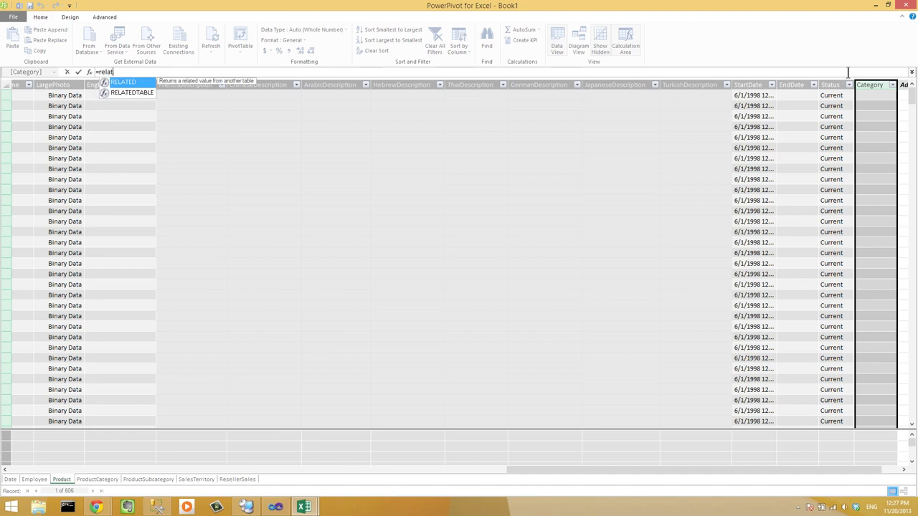
pyautogui.press('Tab')
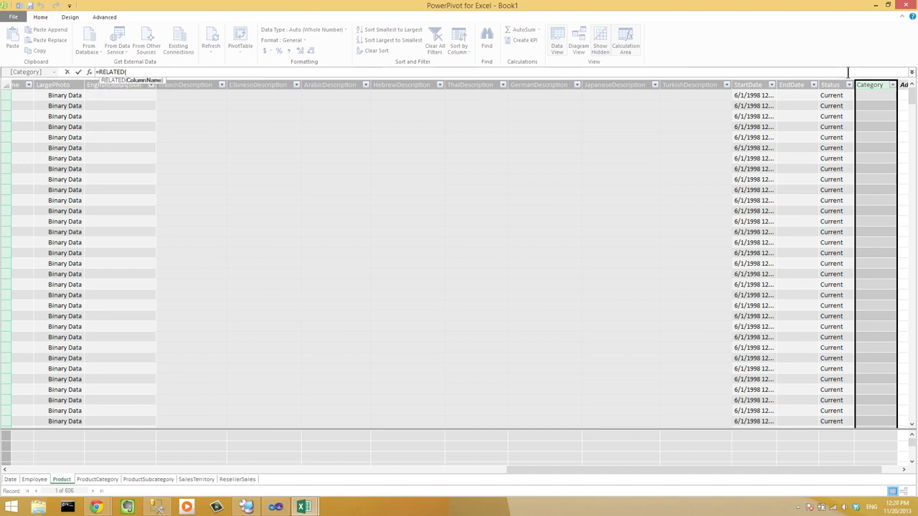
pyautogui.write("'catego")
pyautogui.press('BackSpace')
pyautogui.press('BackSpace')
pyautogui.press('BackSpace')
pyautogui.press('BackSpace')
pyautogui.press('BackSpace')
pyautogui.press('BackSpace')
pyautogui.press('BackSpace')
pyautogui.press('Escape')
pyautogui.write("'ca")
pyautogui.press('BackSpace')
pyautogui.press('BackSpace')
pyautogui.press('BackSpace')
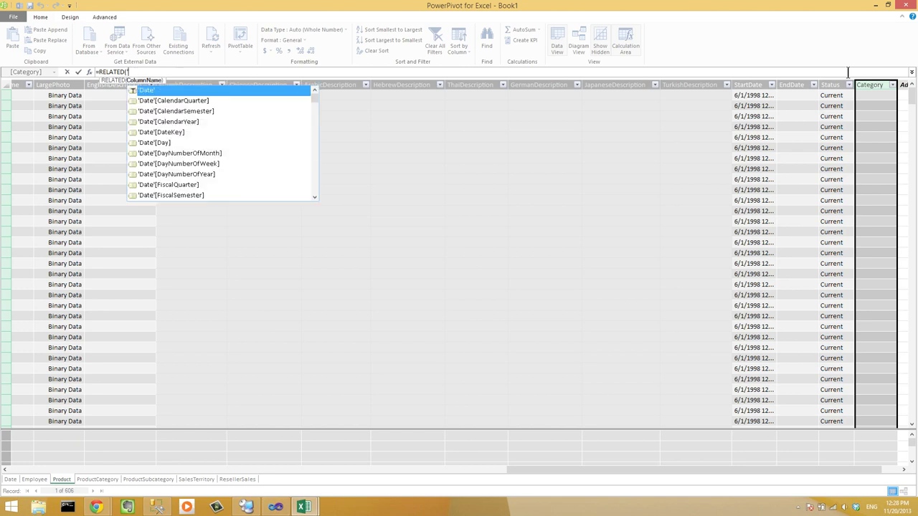
# Complete the Category column's formula as =RELATED(ProductCategory[EnglishProductCategoryName])
pyautogui.write("'product")
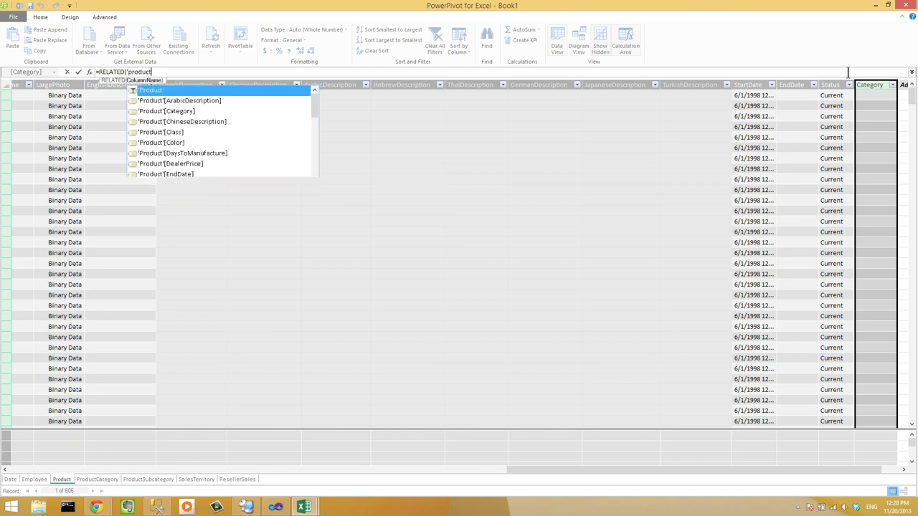
pyautogui.write('category')
pyautogui.press('Tab')
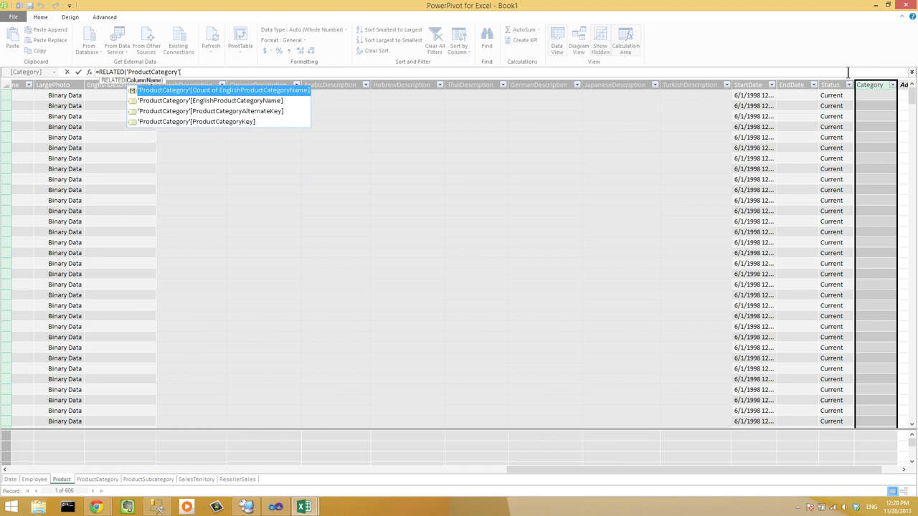
pyautogui.press('Down')
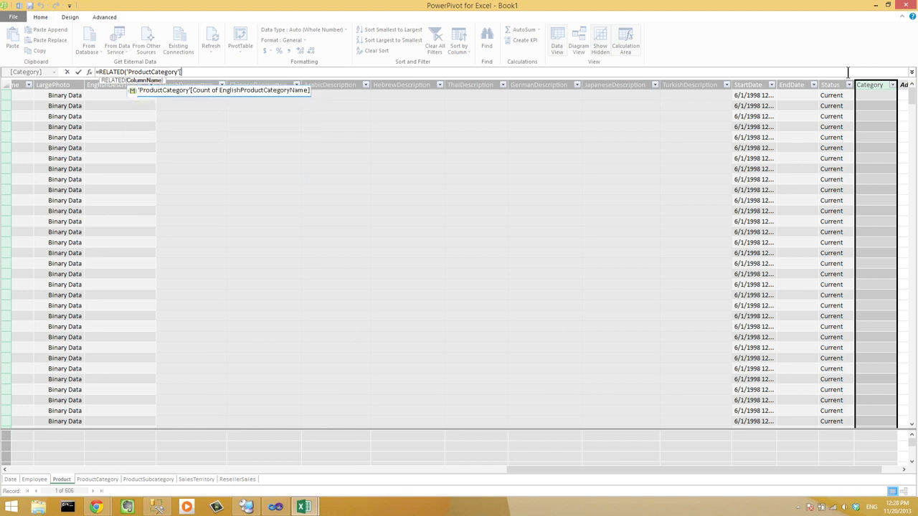
pyautogui.press('Tab')
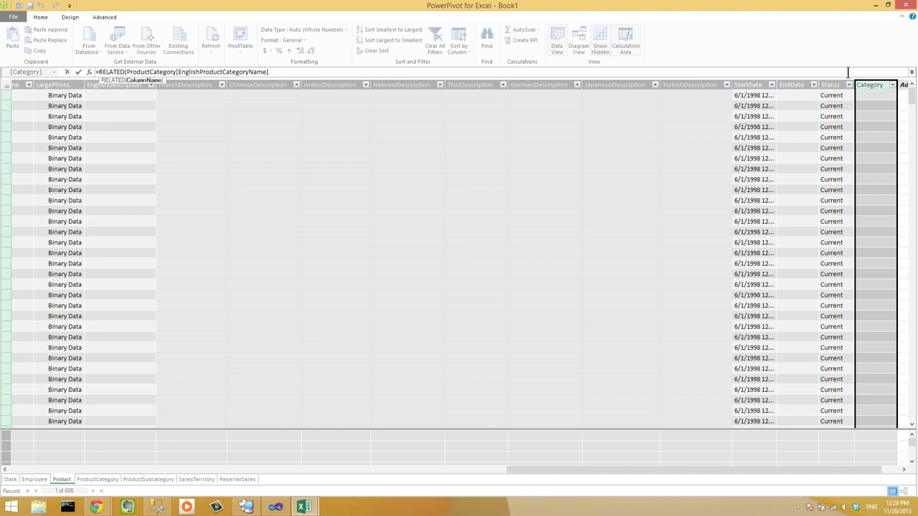
pyautogui.write(')')
pyautogui.press('Return')
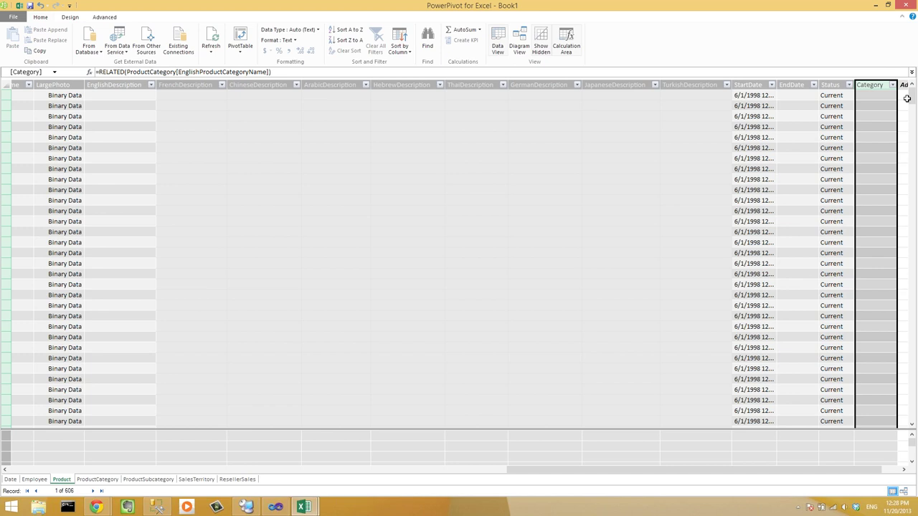
# Check the Category values further down the Product table and add a new column named Subcategory after Category
pyautogui.click(908, 136)
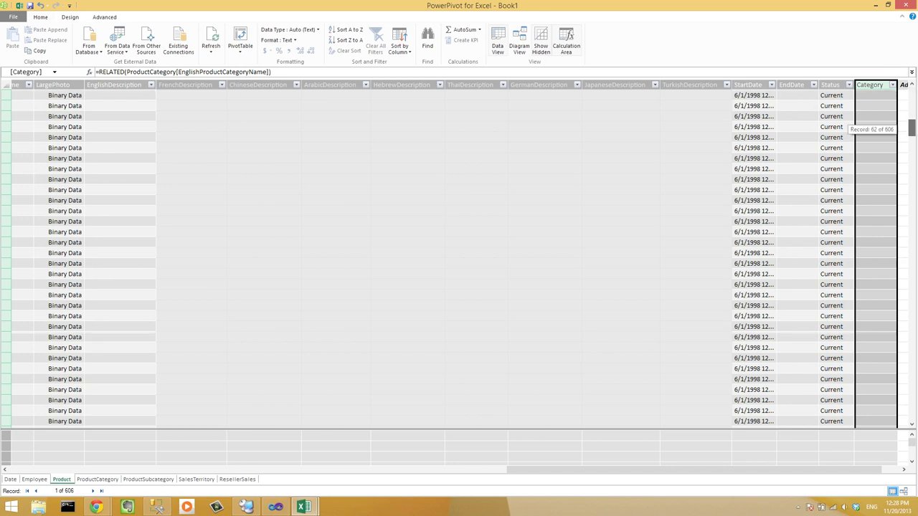
pyautogui.moveTo(910, 128); pyautogui.dragTo(909, 249)
pyautogui.click(909, 250)
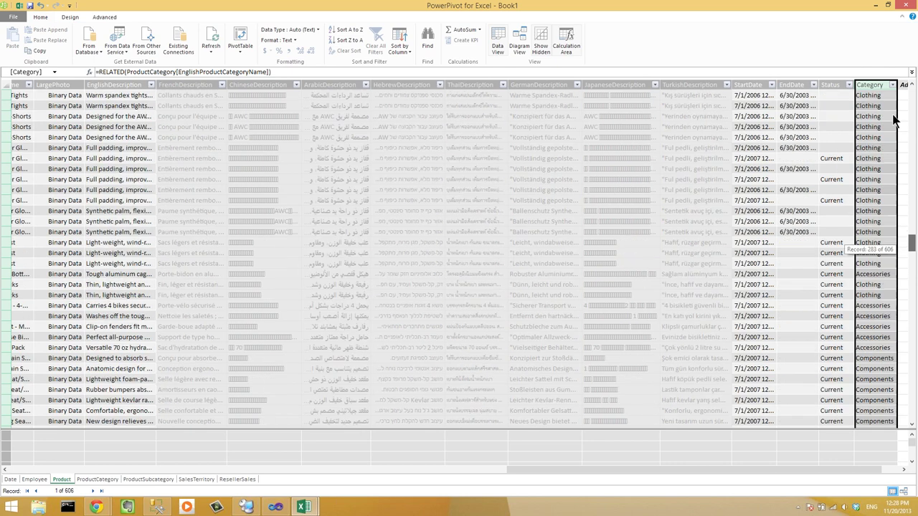
pyautogui.click(885, 471)
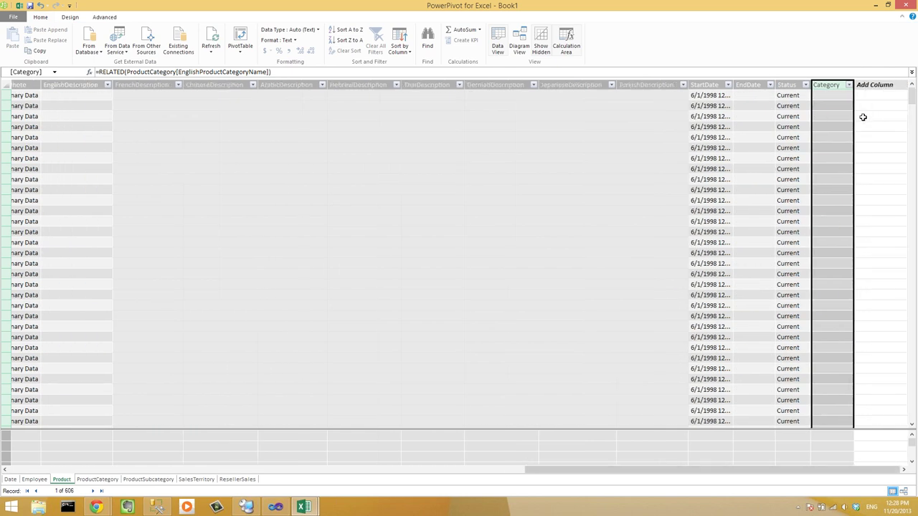
pyautogui.click(876, 87)
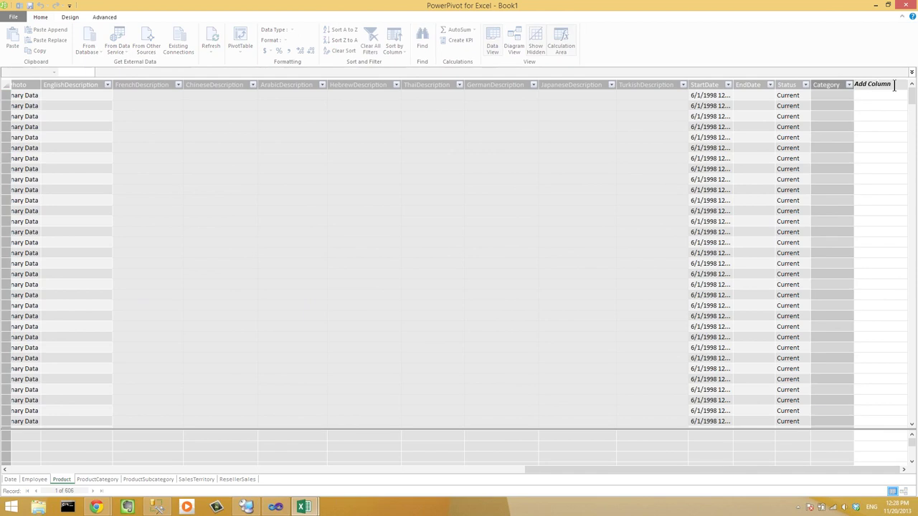
pyautogui.write('Sub')
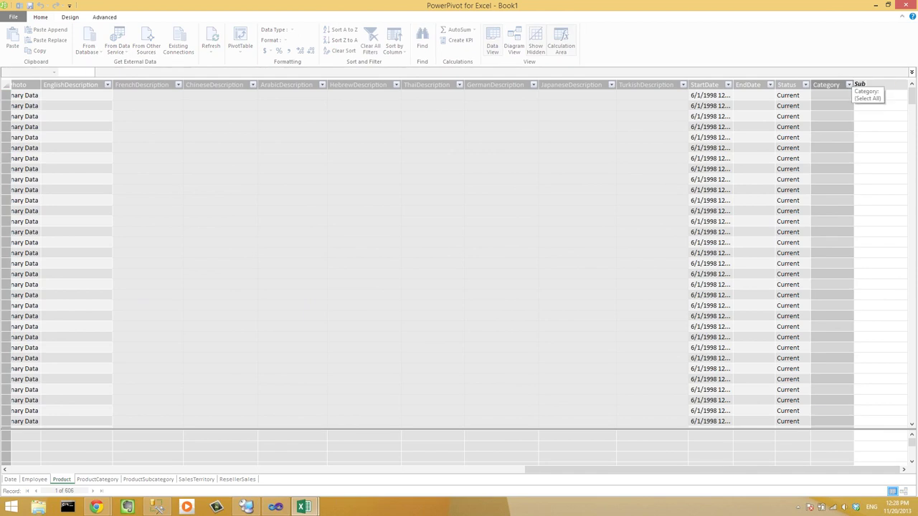
pyautogui.write('category')
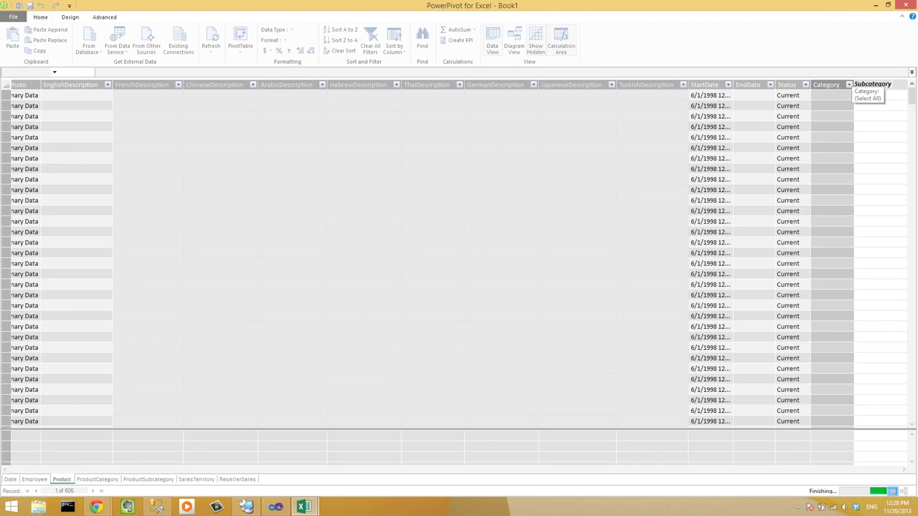
pyautogui.press('Return')
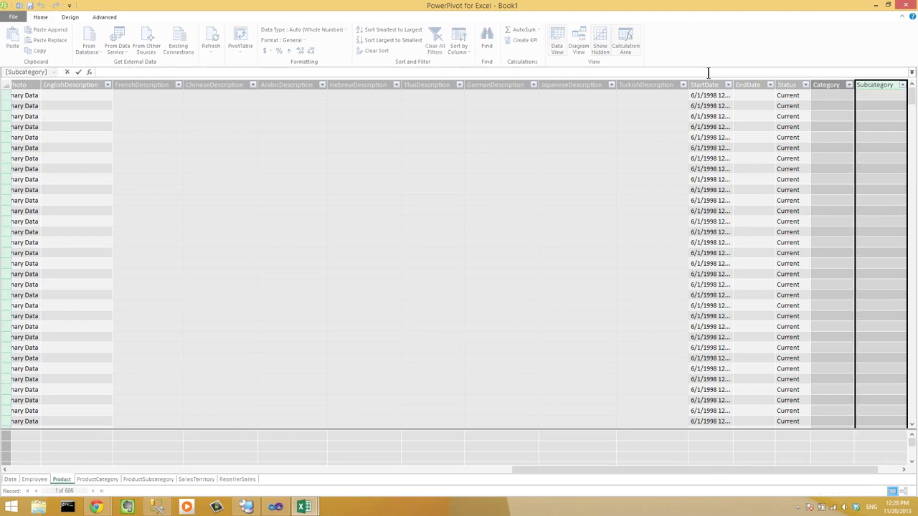
# Fill the Subcategory column with the formula =RELATED(ProductSubcategory[EnglishProductSubcategoryName]) and check the values further down the Product table
pyautogui.click(708, 72)
pyautogui.write('=relat')
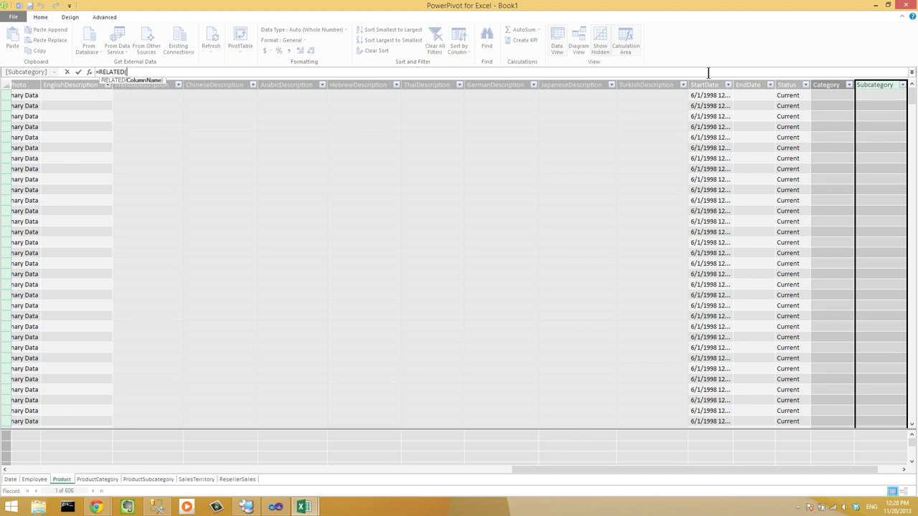
pyautogui.write('prod')
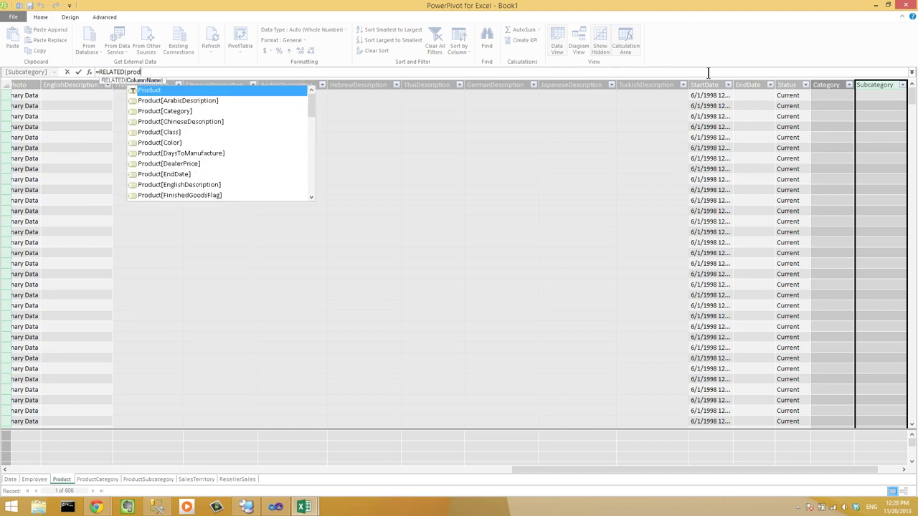
pyautogui.write('uct')
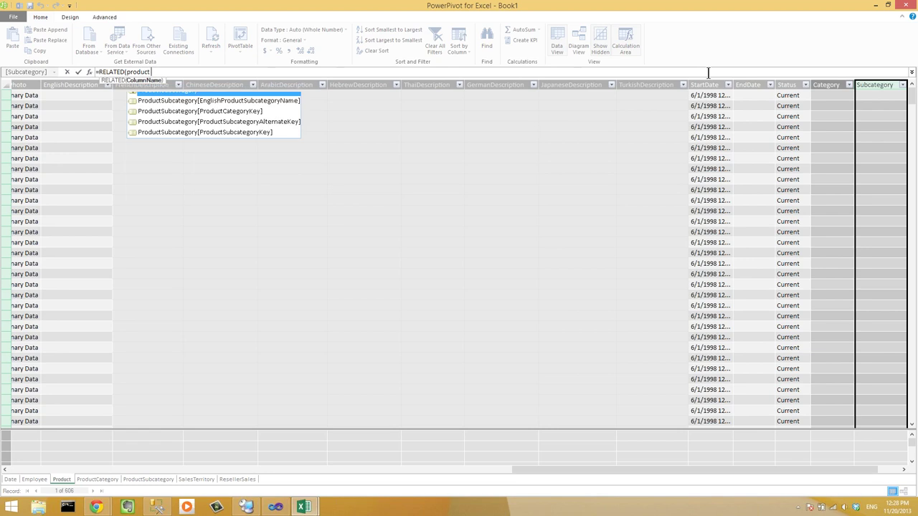
pyautogui.write('ssu')
pyautogui.press('Tab')
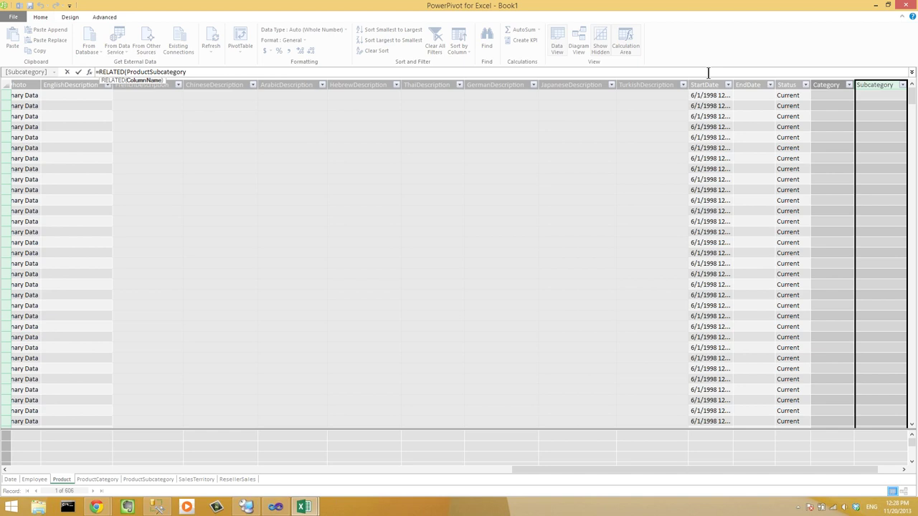
pyautogui.write('[')
pyautogui.write('e')
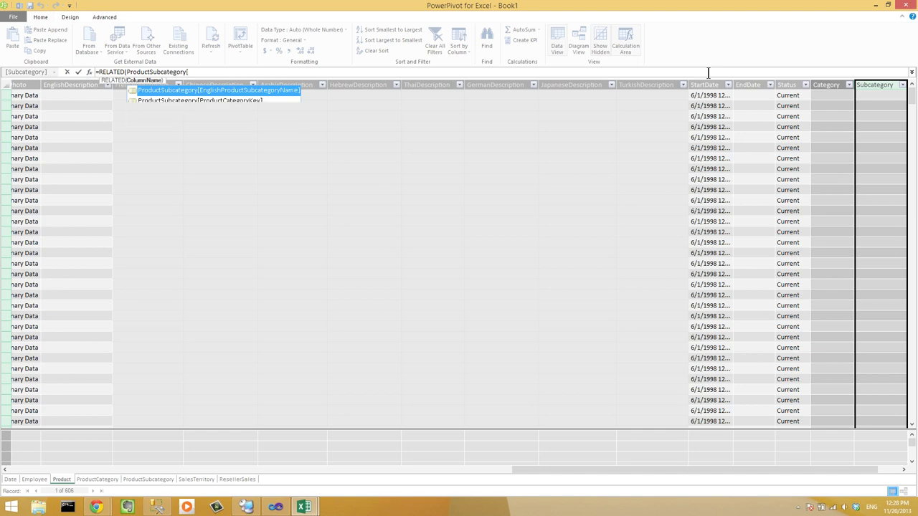
pyautogui.press('Tab')
pyautogui.write(')')
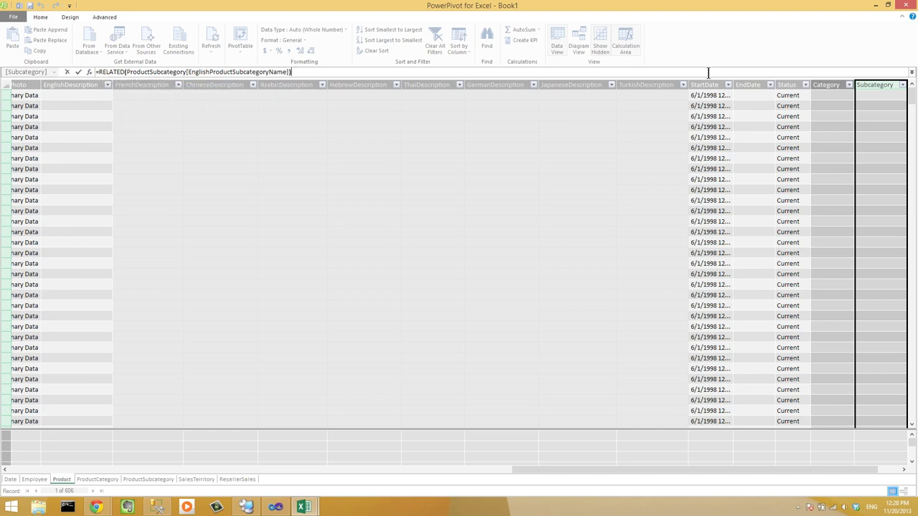
pyautogui.press('Return')
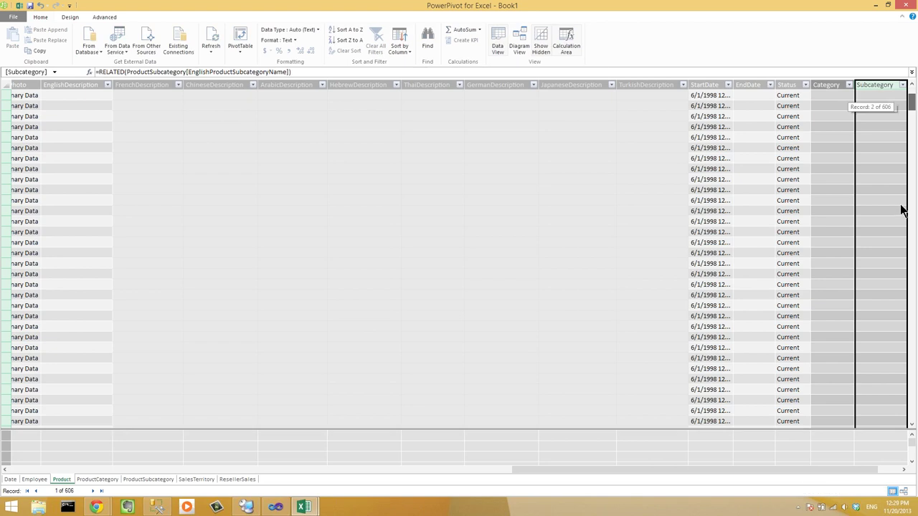
pyautogui.moveTo(902, 209)
pyautogui.mouseDown()
pyautogui.moveTo(899, 220)
pyautogui.moveTo(899, 208)
pyautogui.mouseUp()
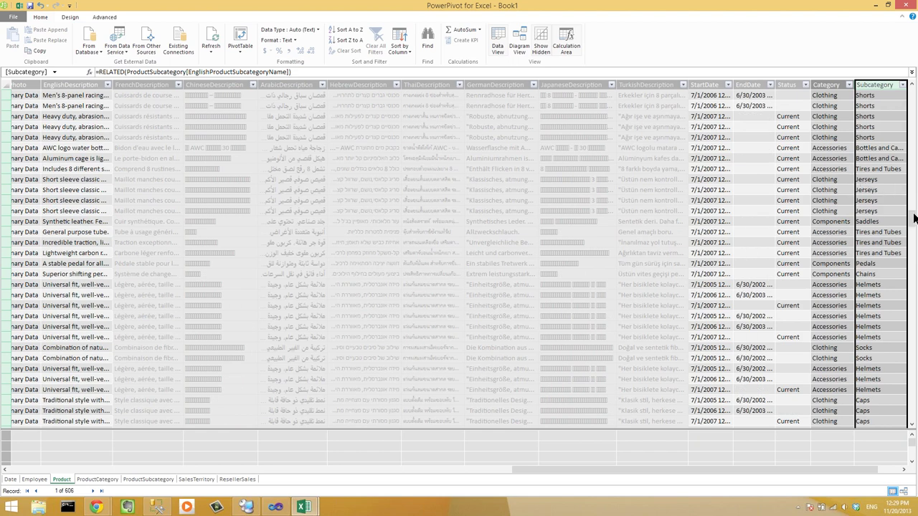
pyautogui.moveTo(913, 219); pyautogui.dragTo(913, 217)
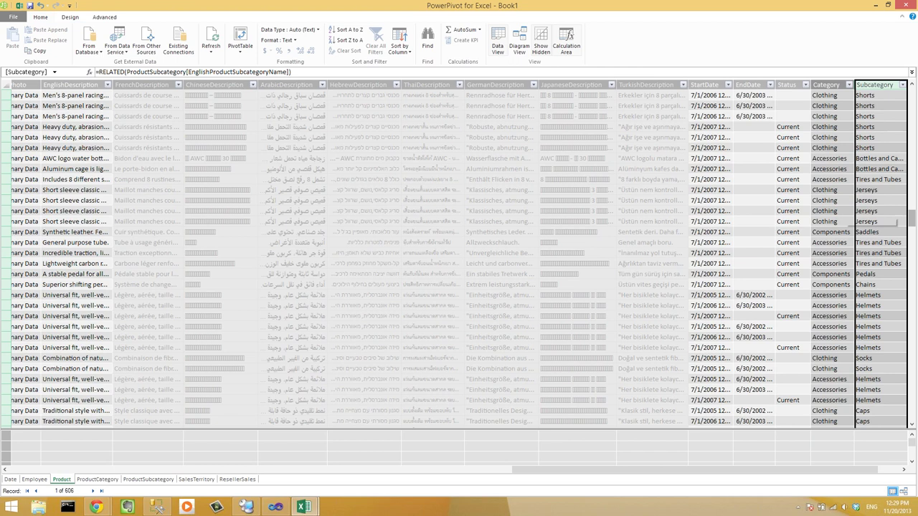
pyautogui.moveTo(913, 216); pyautogui.dragTo(911, 97)
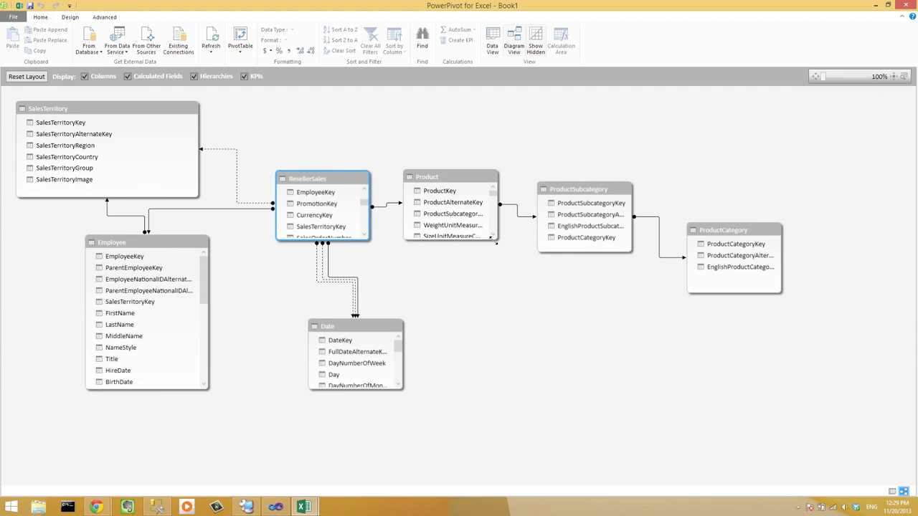
# Display the model as a diagram and enlarge the Product table to reach its Category and Subcategory columns
pyautogui.moveTo(543, 453); pyautogui.dragTo(543, 455)
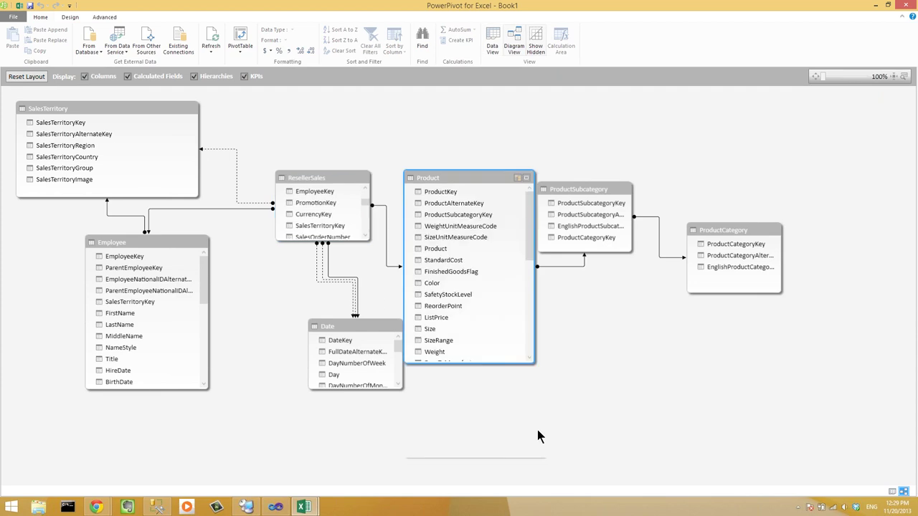
pyautogui.scroll(-5, 476, 447)
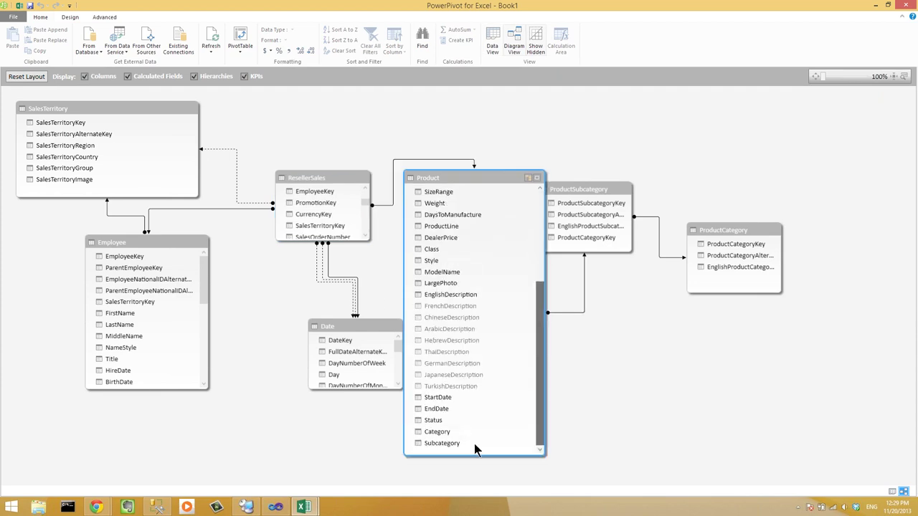
pyautogui.click(435, 436)
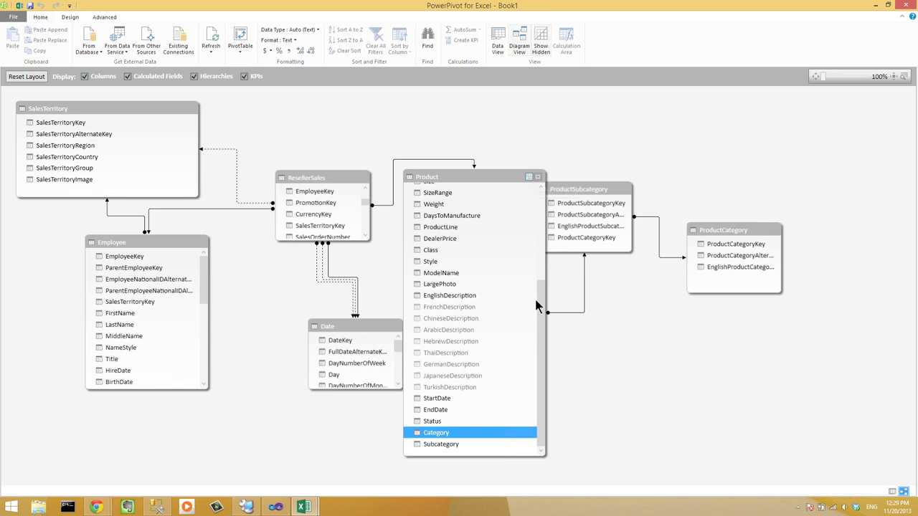
# Create a hierarchy named Categories in the Product table with the levels Category, Subcategory and Product
pyautogui.write('Cat')
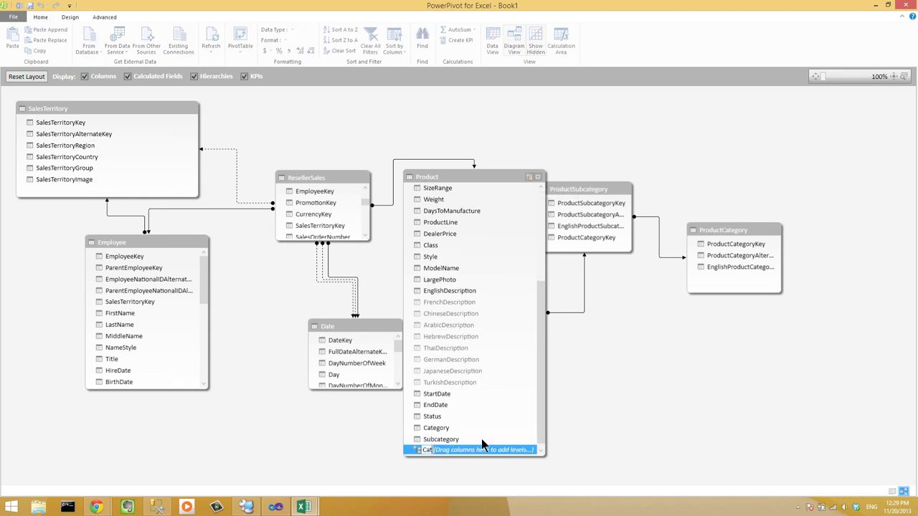
pyautogui.write('egories')
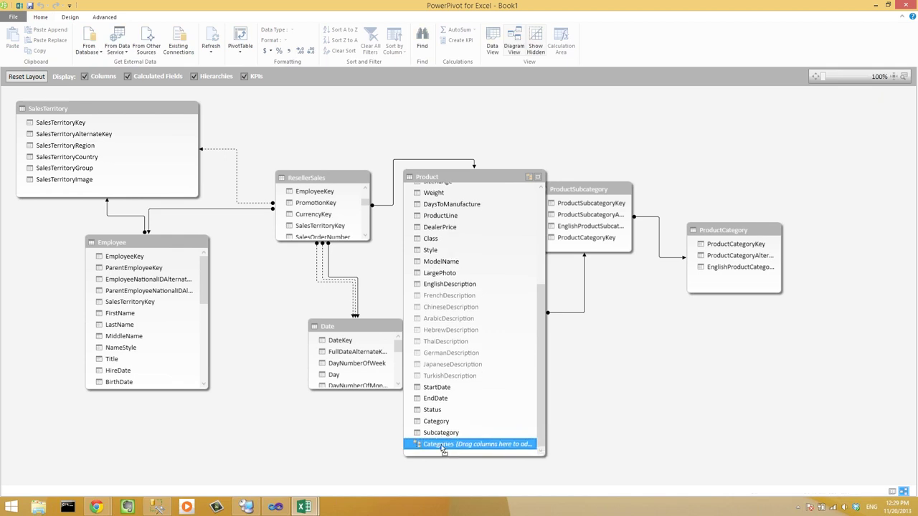
pyautogui.moveTo(438, 421); pyautogui.dragTo(510, 365)
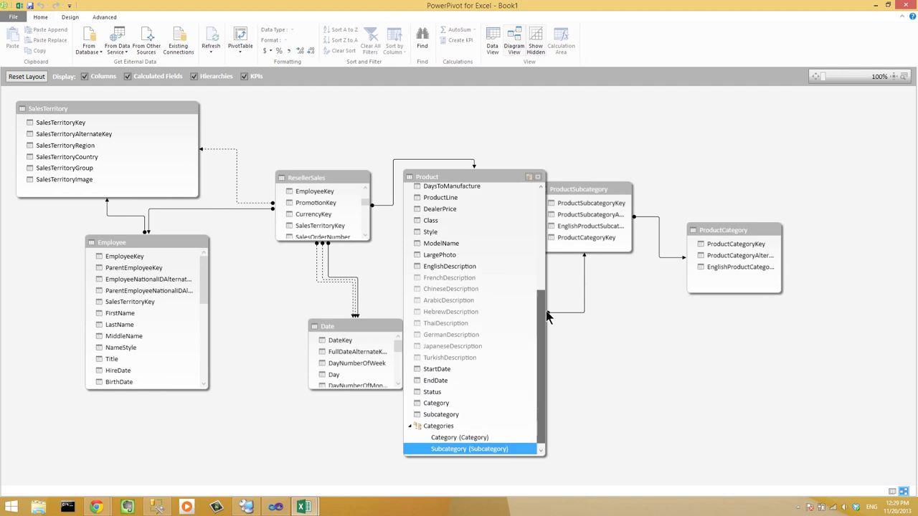
pyautogui.scroll(4, 551, 309)
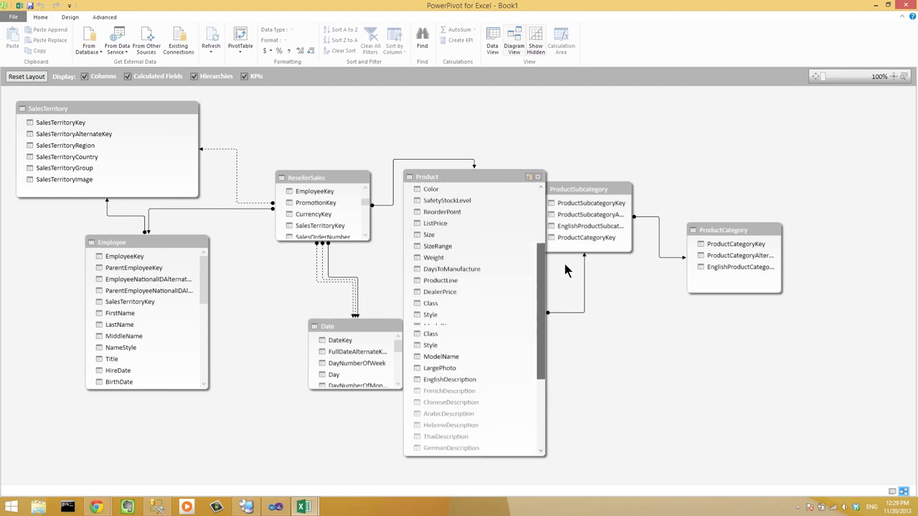
pyautogui.moveTo(445, 219); pyautogui.dragTo(471, 451)
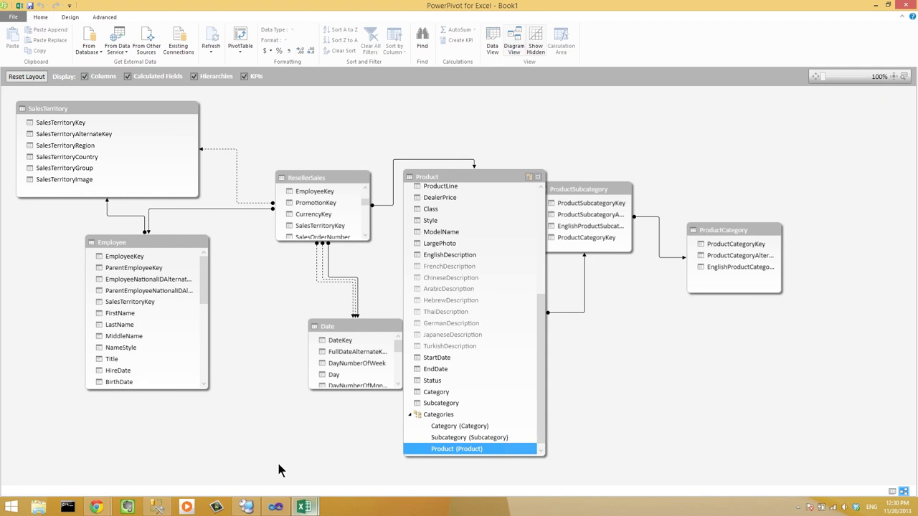
# Switch to the Book1 workbook in Excel and remove the calendar year, category and subcategory fields from the PivotTable's rows
pyautogui.moveTo(304, 507)
pyautogui.click(286, 486)
pyautogui.click(79, 172)
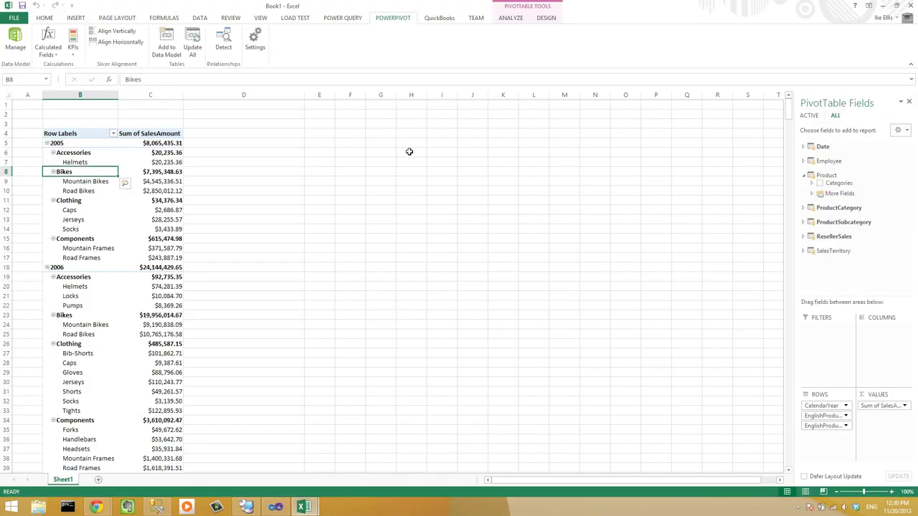
pyautogui.press('Right')
pyautogui.click(900, 102)
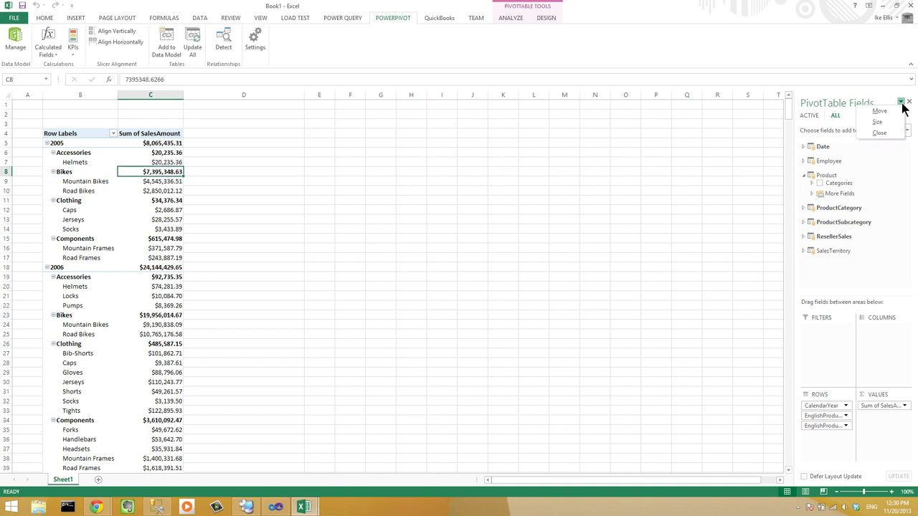
pyautogui.click(900, 102)
pyautogui.click(904, 130)
pyautogui.click(847, 382)
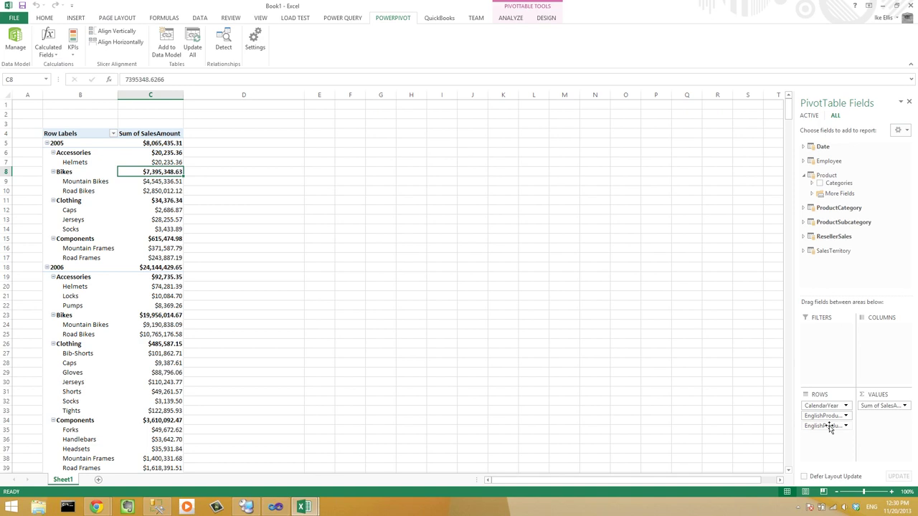
pyautogui.moveTo(830, 428); pyautogui.dragTo(757, 419)
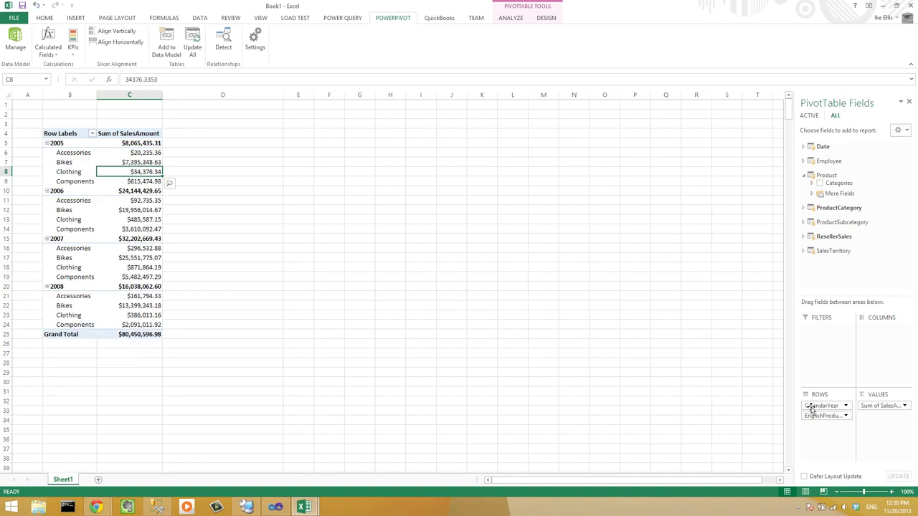
pyautogui.moveTo(811, 410); pyautogui.dragTo(824, 287)
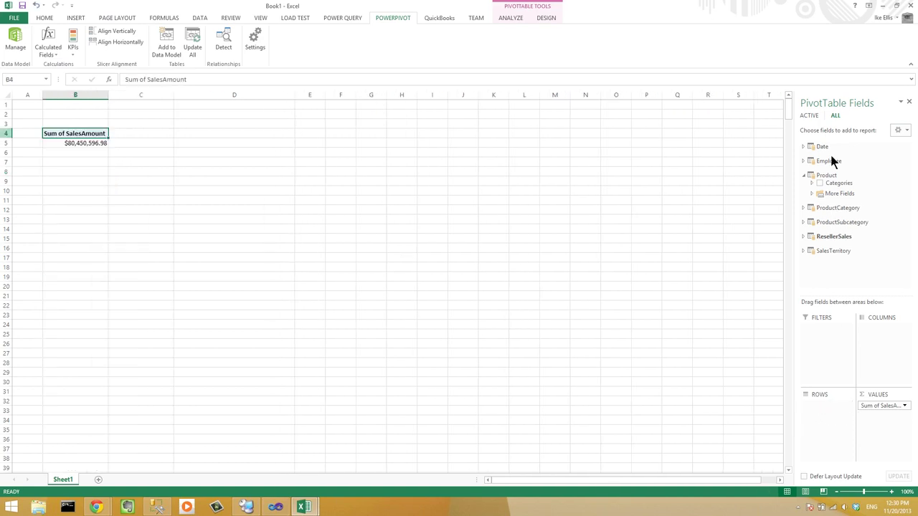
# Add the Product table's Categories hierarchy to the PivotTable's rows
pyautogui.click(823, 177)
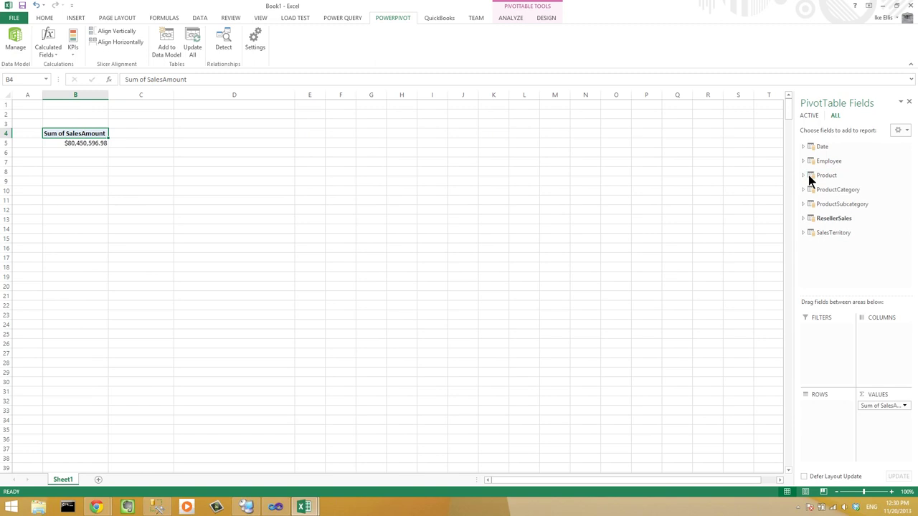
pyautogui.click(805, 174)
pyautogui.moveTo(838, 182); pyautogui.dragTo(825, 406)
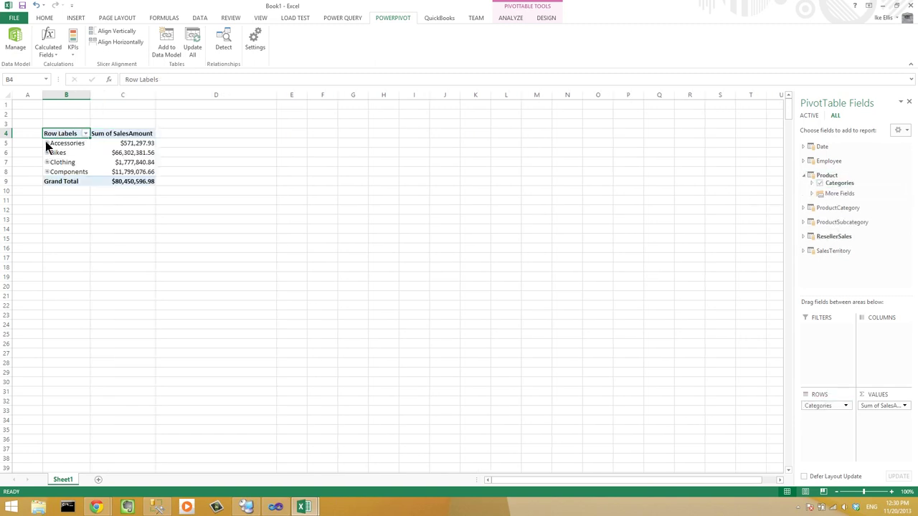
# Expand Accessories with its Bike Racks and Bottles and Cages, and Bikes with its Mountain Bikes, to examine sales by product
pyautogui.click(47, 143)
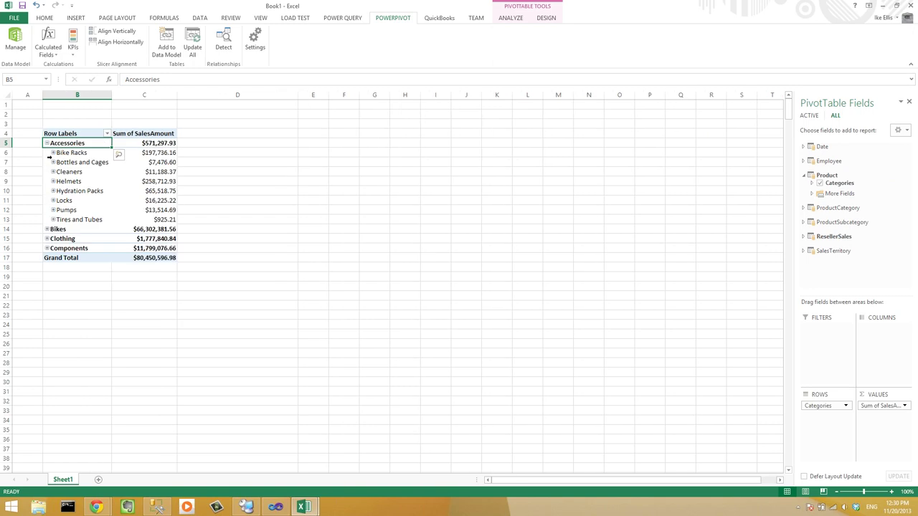
pyautogui.click(52, 153)
pyautogui.click(51, 172)
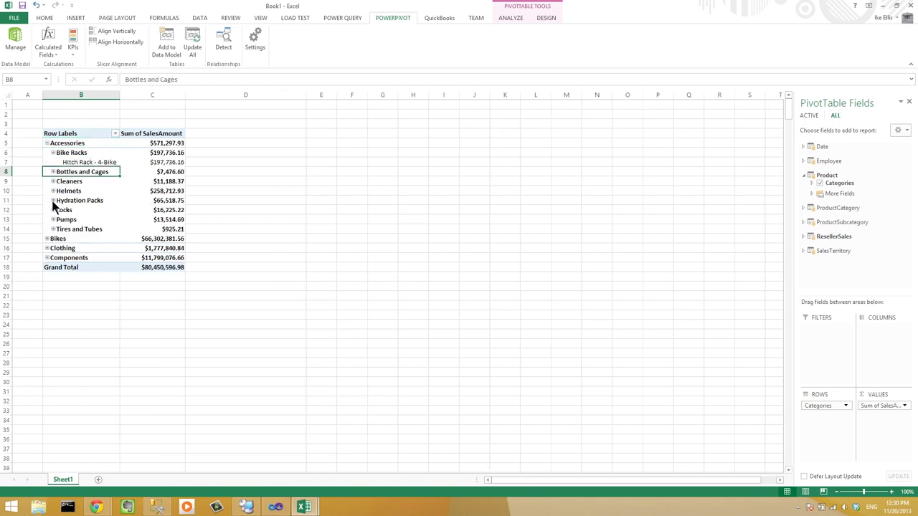
pyautogui.click(47, 248)
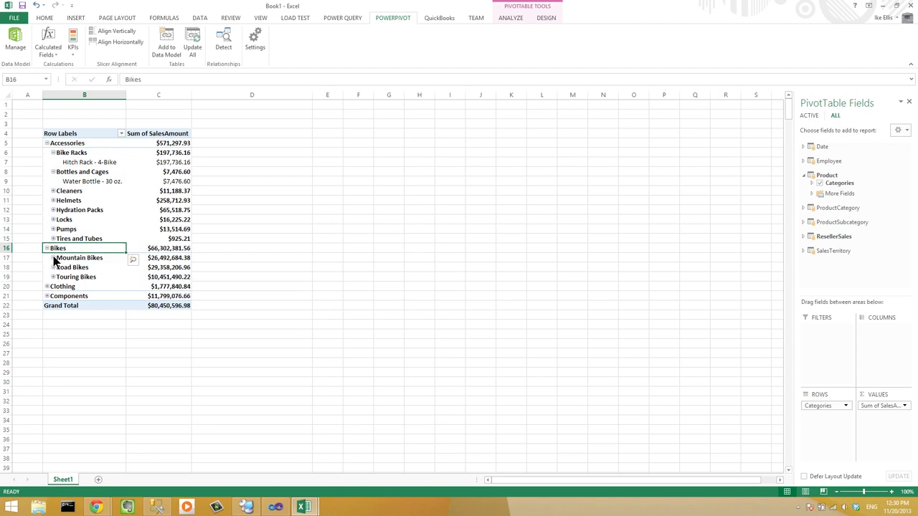
pyautogui.click(53, 257)
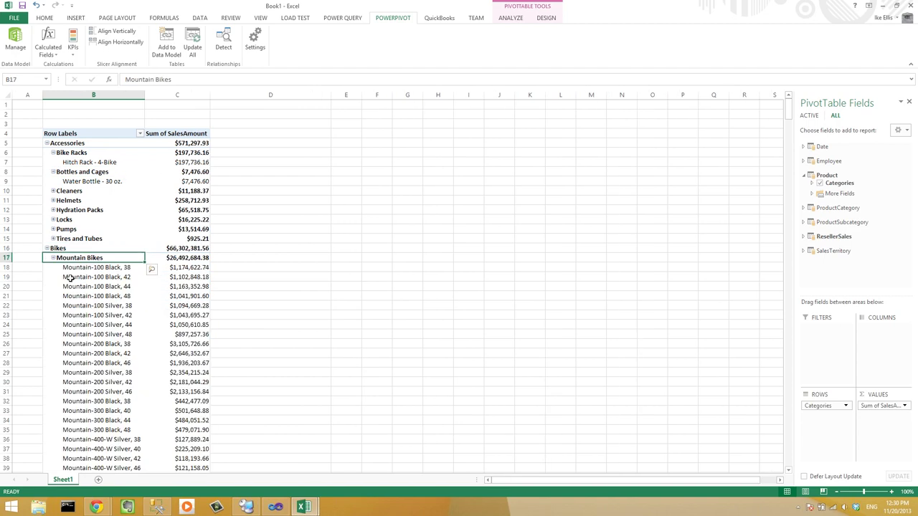
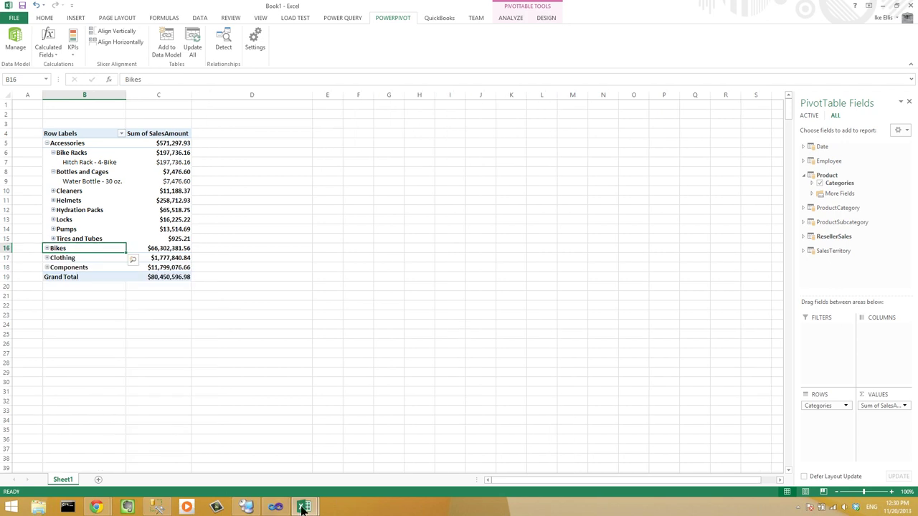
# Switch to the PowerPivot window and rearrange the Product and ProductSubcategory tables in the diagram so that they no longer overlap other tables
pyautogui.moveTo(304, 505)
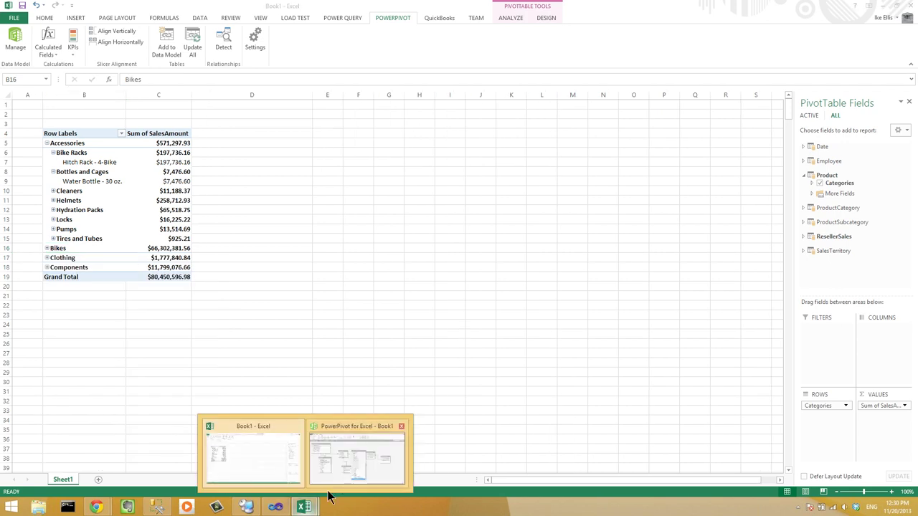
pyautogui.click(330, 486)
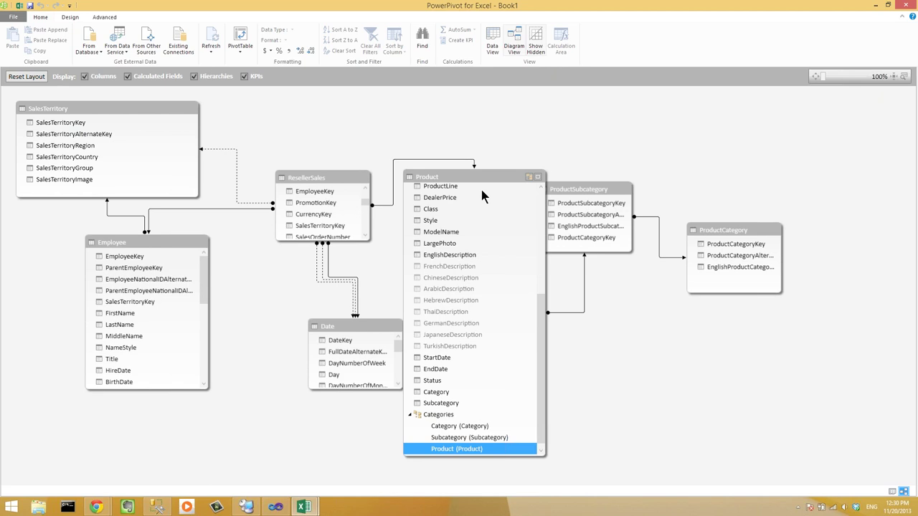
pyautogui.moveTo(491, 179); pyautogui.dragTo(483, 152)
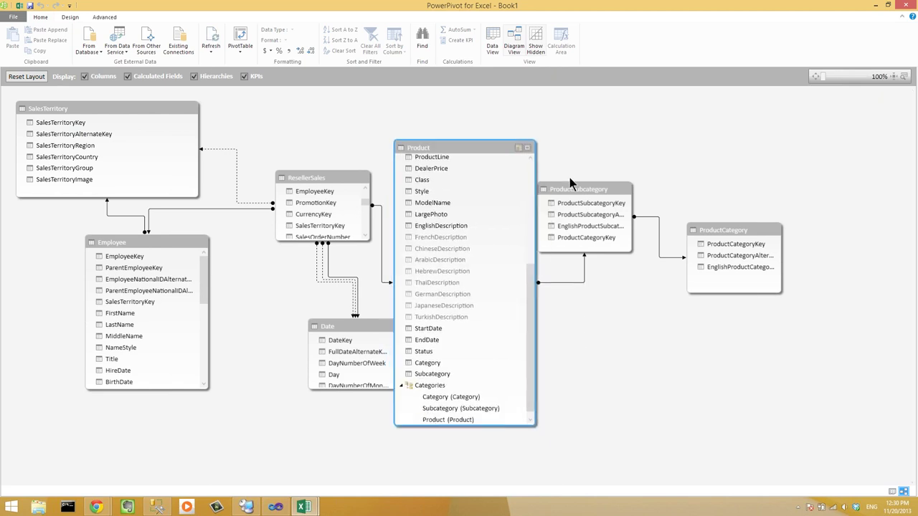
pyautogui.moveTo(584, 190); pyautogui.dragTo(663, 124)
pyautogui.moveTo(483, 147); pyautogui.dragTo(540, 152)
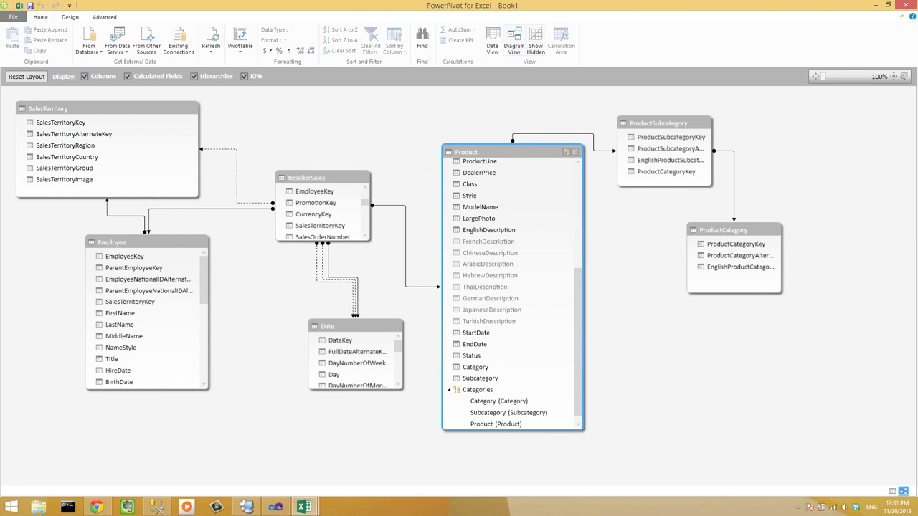
# Switch to the Book1 workbook in Excel and collapse the Accessories category in the PivotTable
pyautogui.click(304, 507)
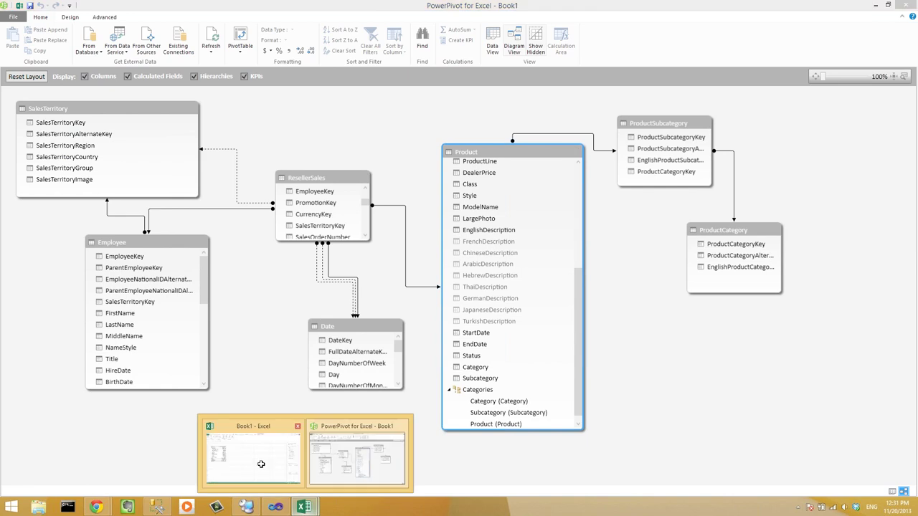
pyautogui.click(261, 463)
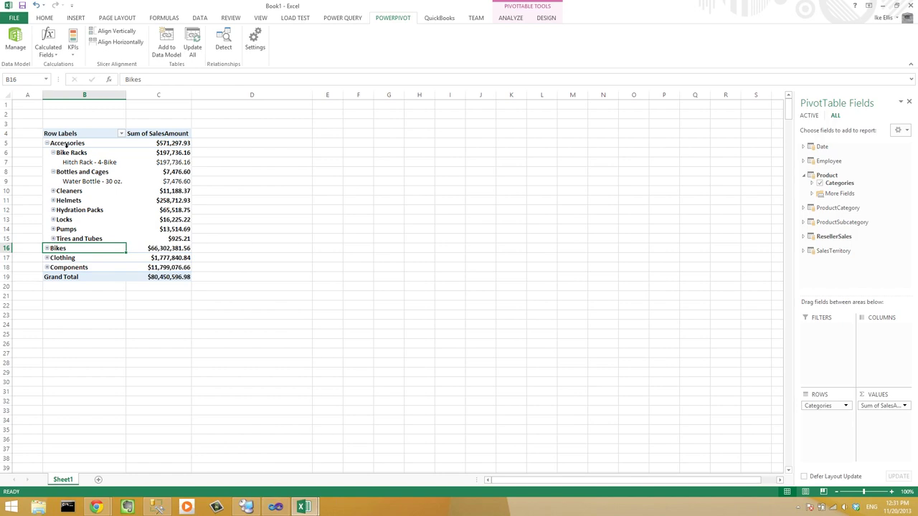
pyautogui.click(46, 143)
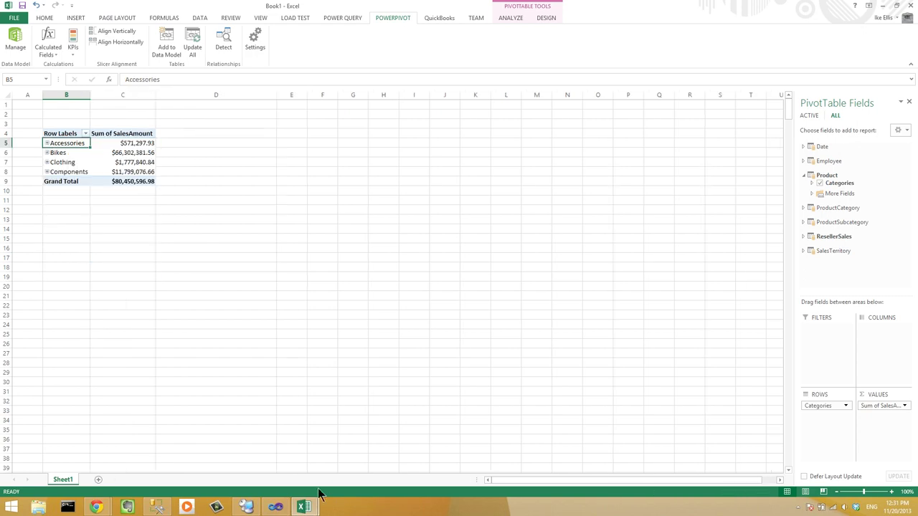
# From the PowerPivot window, create a PivotChart on the existing worksheet Sheet1 and move it beside the PivotTable
pyautogui.moveTo(312, 505)
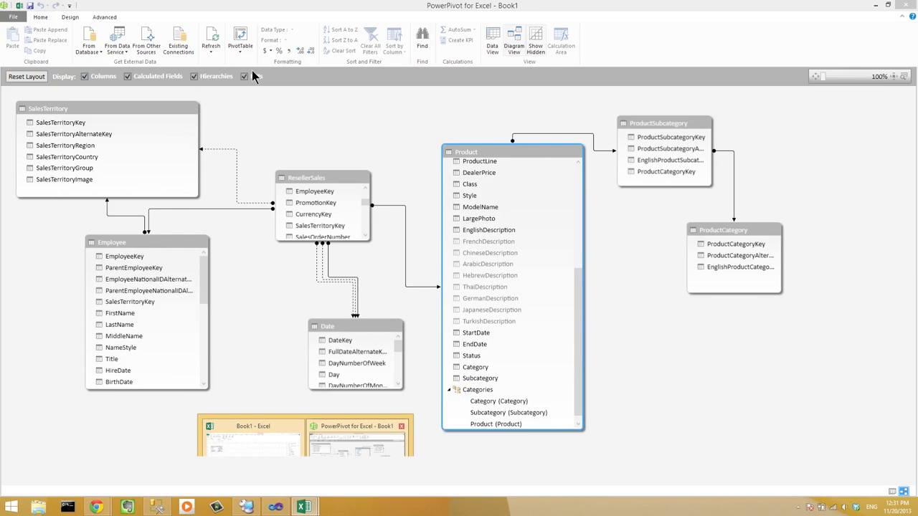
pyautogui.click(336, 476)
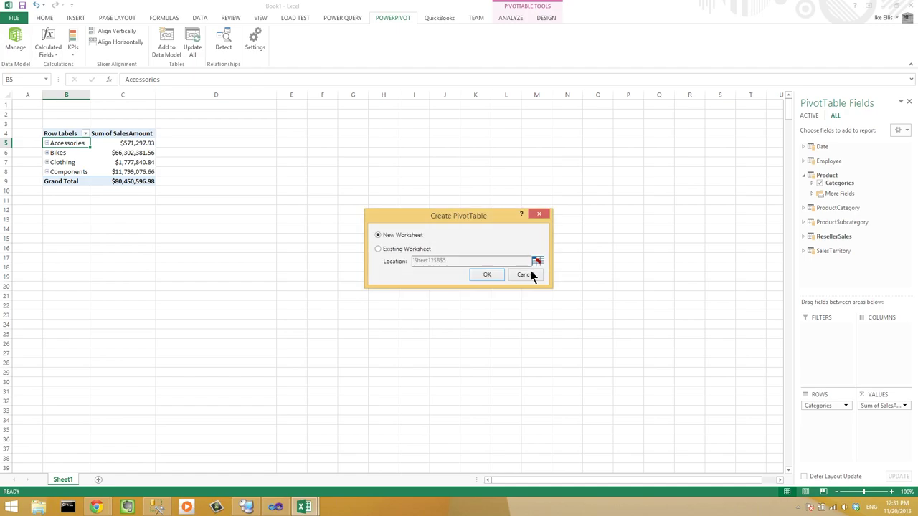
pyautogui.click(522, 275)
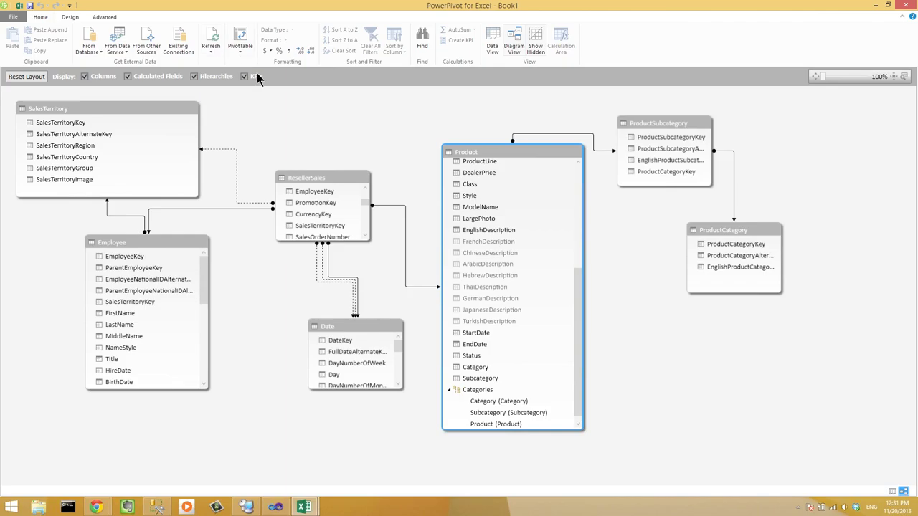
pyautogui.click(240, 46)
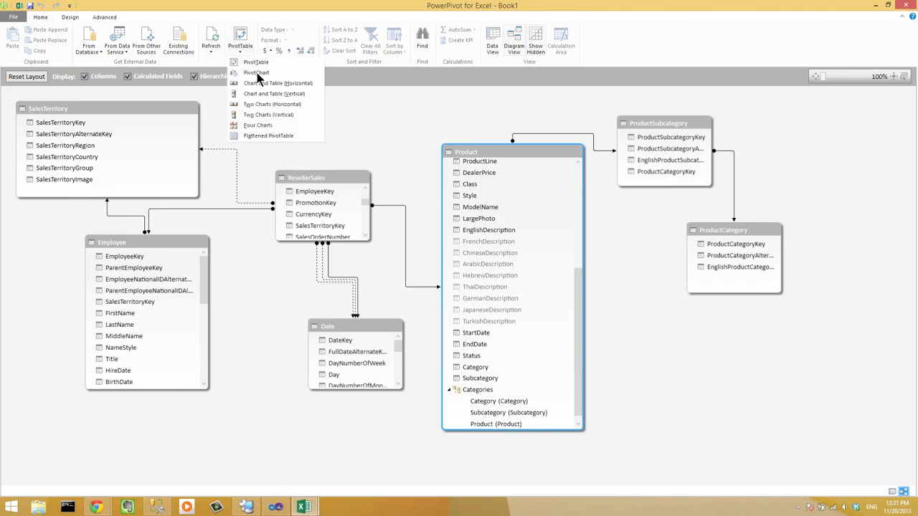
pyautogui.click(260, 74)
pyautogui.hotkey('alt', 'e')
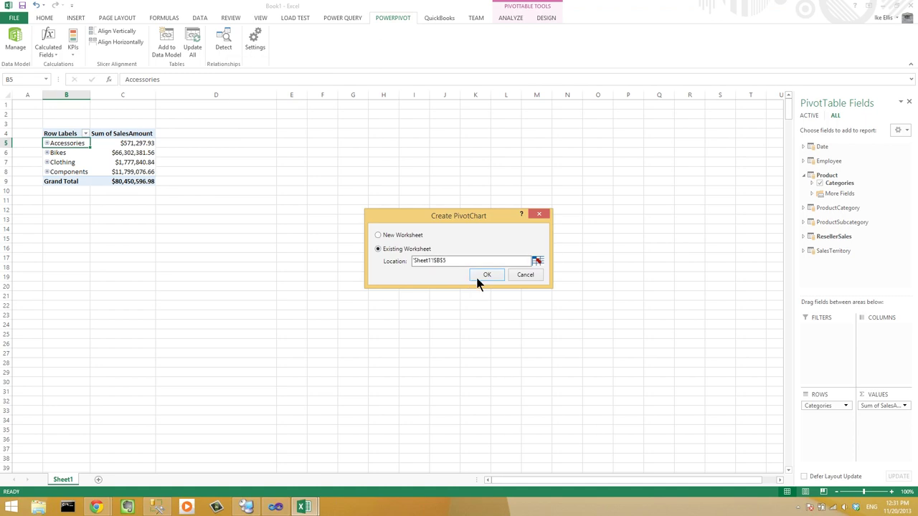
pyautogui.click(476, 274)
pyautogui.moveTo(378, 209); pyautogui.dragTo(521, 193)
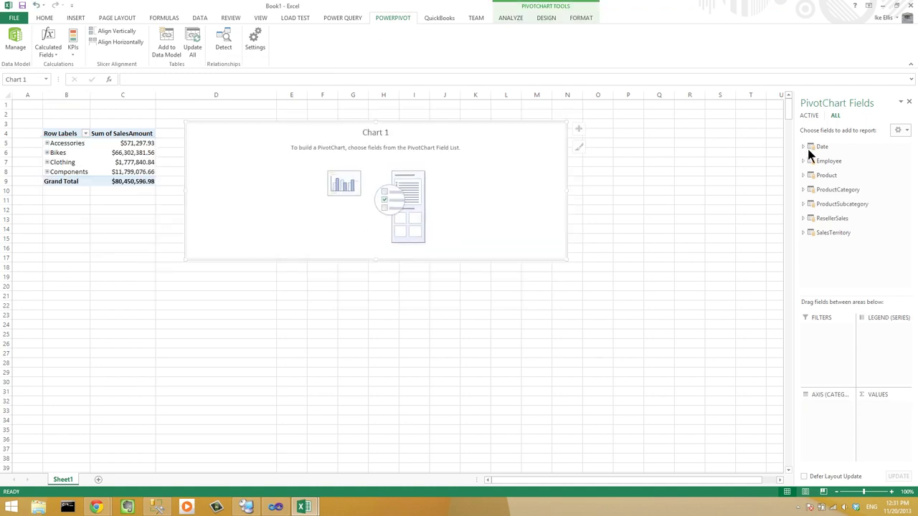
# Add SalesAmount from the ResellerSales table to the PivotChart's values
pyautogui.moveTo(804, 190); pyautogui.dragTo(842, 187)
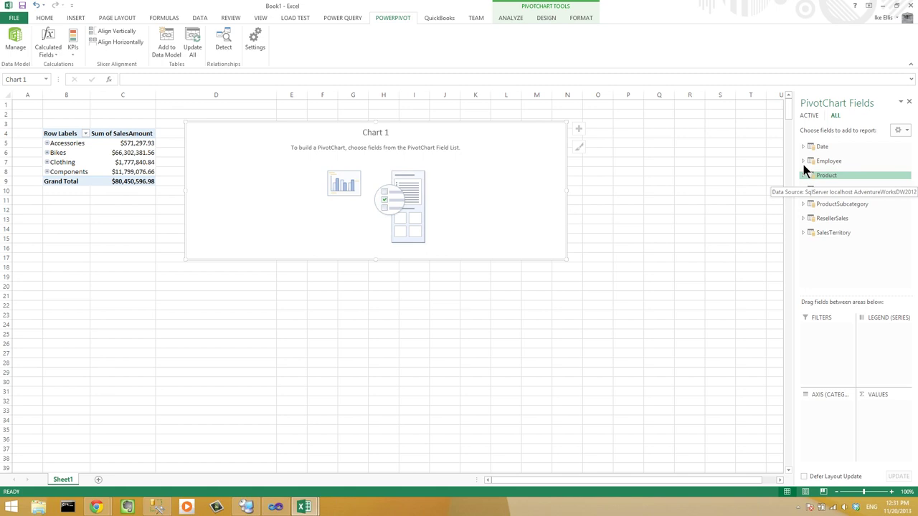
pyautogui.click(804, 218)
pyautogui.moveTo(908, 215); pyautogui.dragTo(903, 258)
pyautogui.scroll(-2, 903, 258)
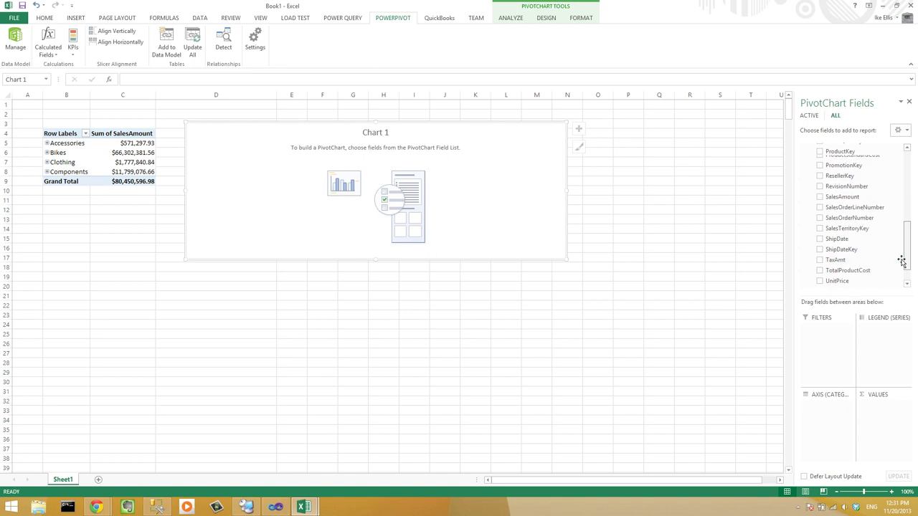
pyautogui.moveTo(846, 195); pyautogui.dragTo(889, 438)
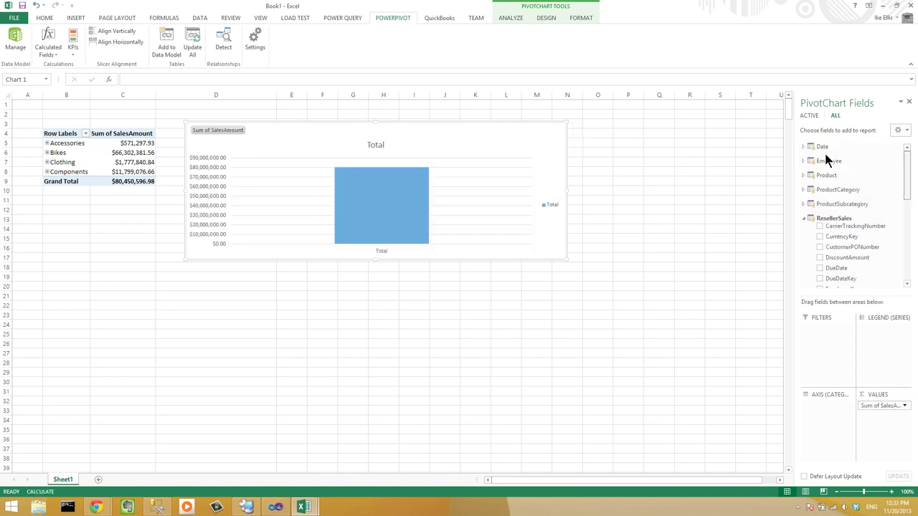
# Put CalendarYear from the Date table on the PivotChart's axis and shrink the chart to end around column J, row 14
pyautogui.click(804, 147)
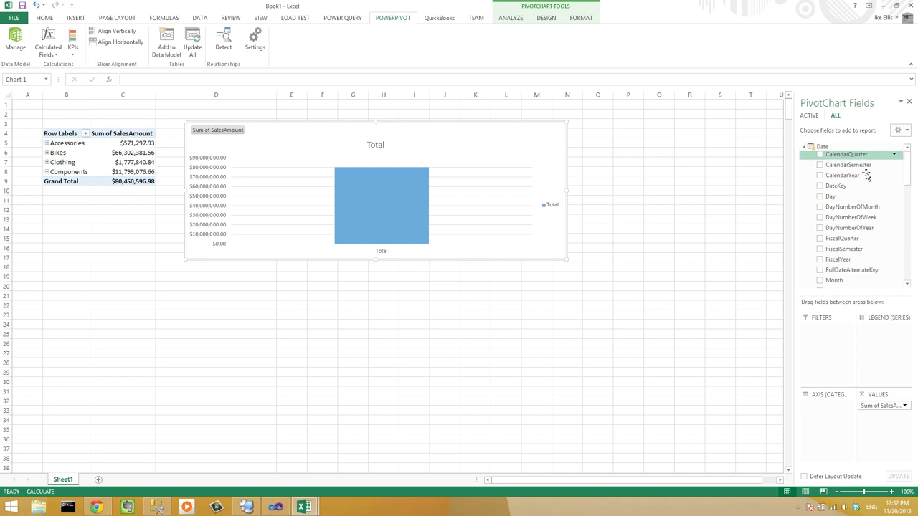
pyautogui.moveTo(857, 174); pyautogui.dragTo(822, 439)
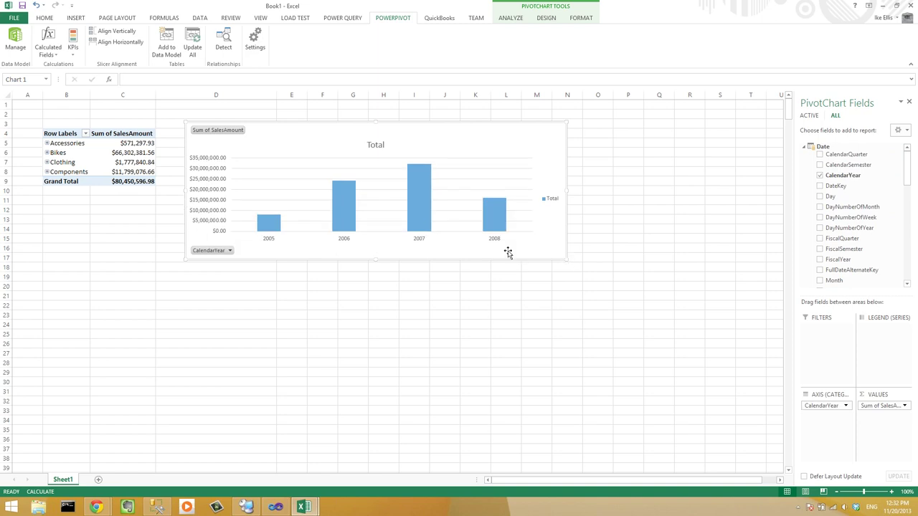
pyautogui.moveTo(498, 248); pyautogui.dragTo(448, 235)
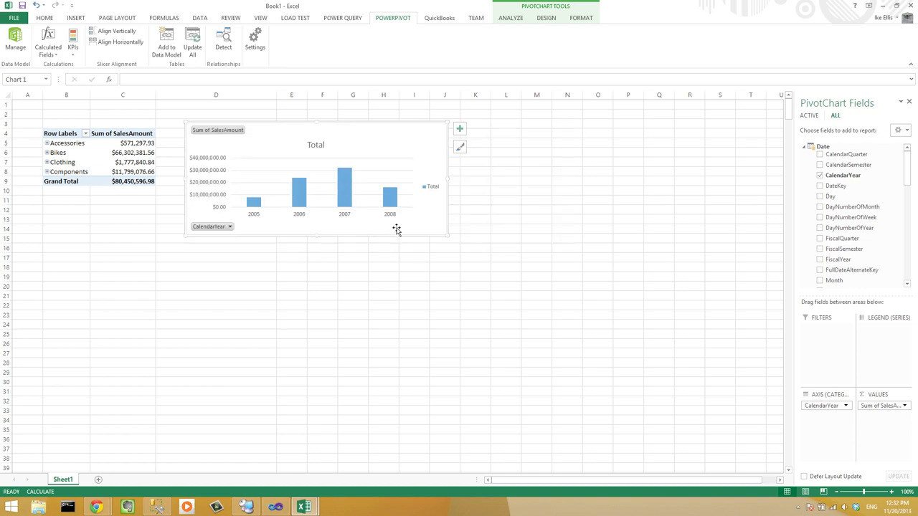
pyautogui.scroll(-1, 269, 435)
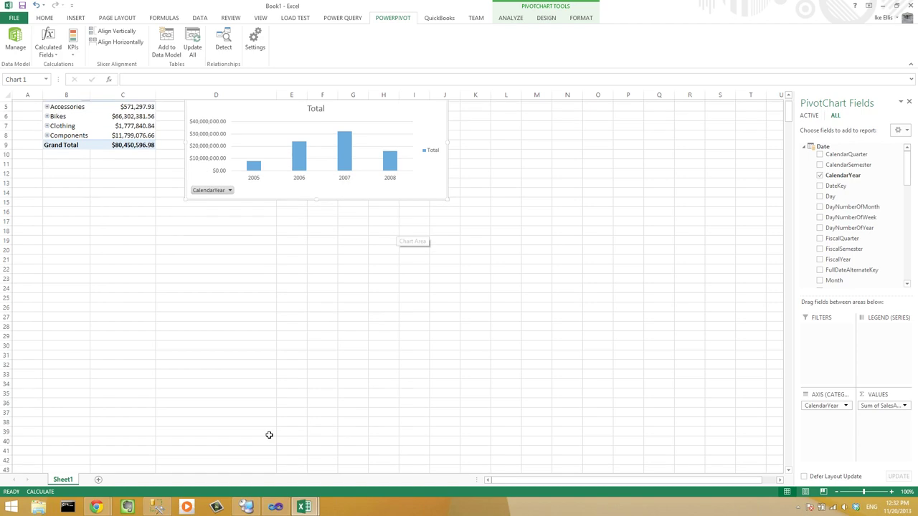
pyautogui.scroll(1, 274, 401)
pyautogui.scroll(1, 287, 401)
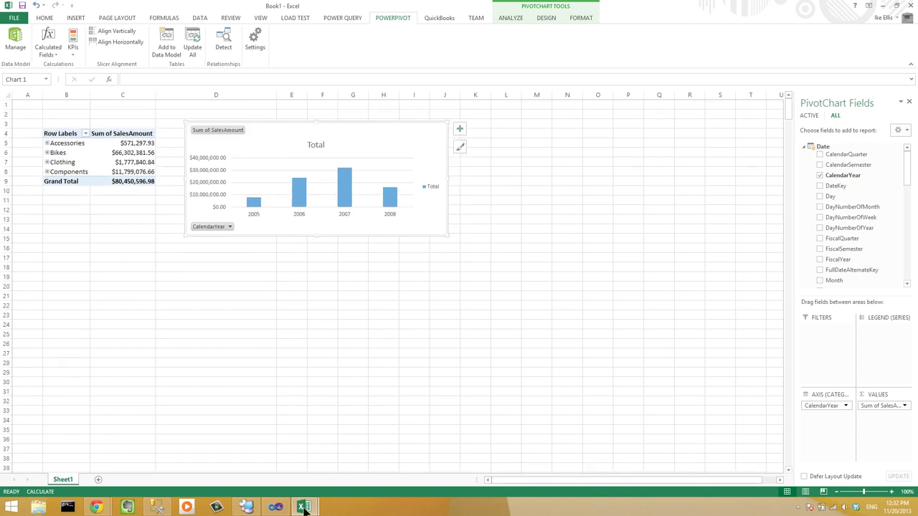
# Build the second PivotChart with Freight as its values and SalesTerritoryCountry on its axis
pyautogui.moveTo(303, 506)
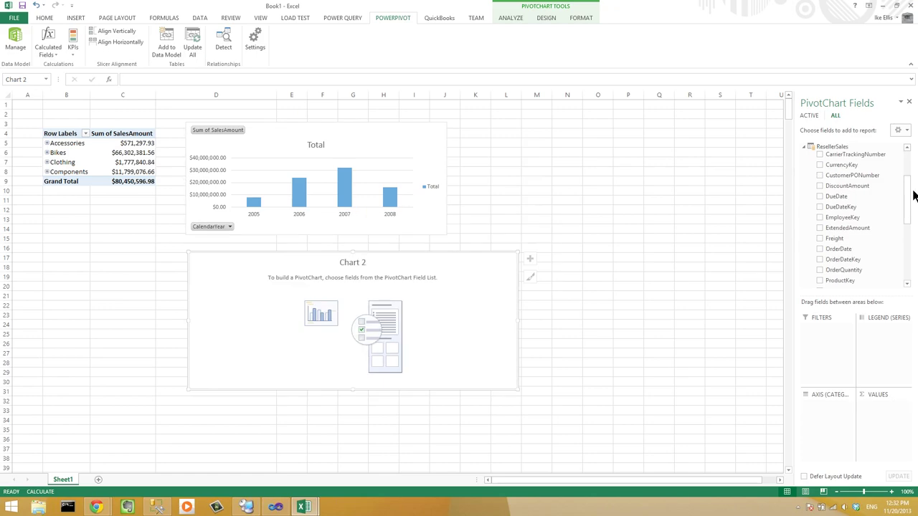
pyautogui.scroll(-8, 910, 190)
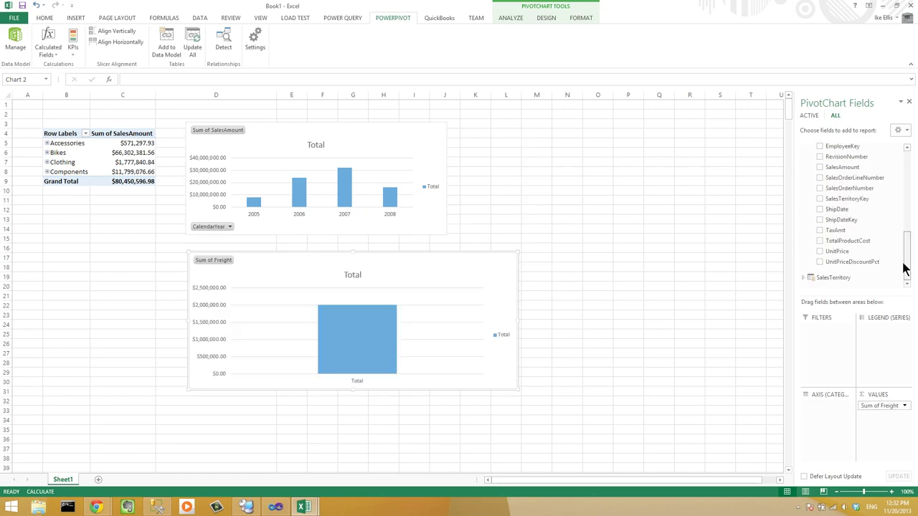
pyautogui.click(803, 279)
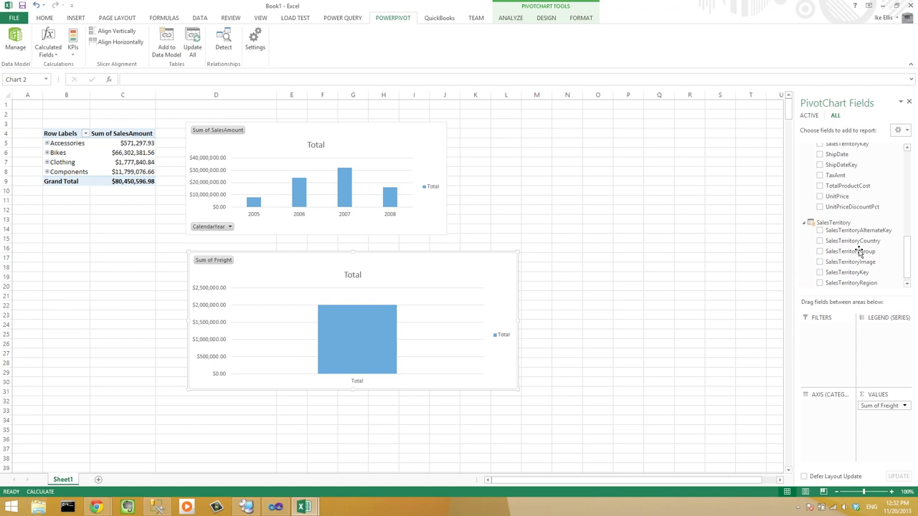
pyautogui.moveTo(849, 241); pyautogui.dragTo(827, 410)
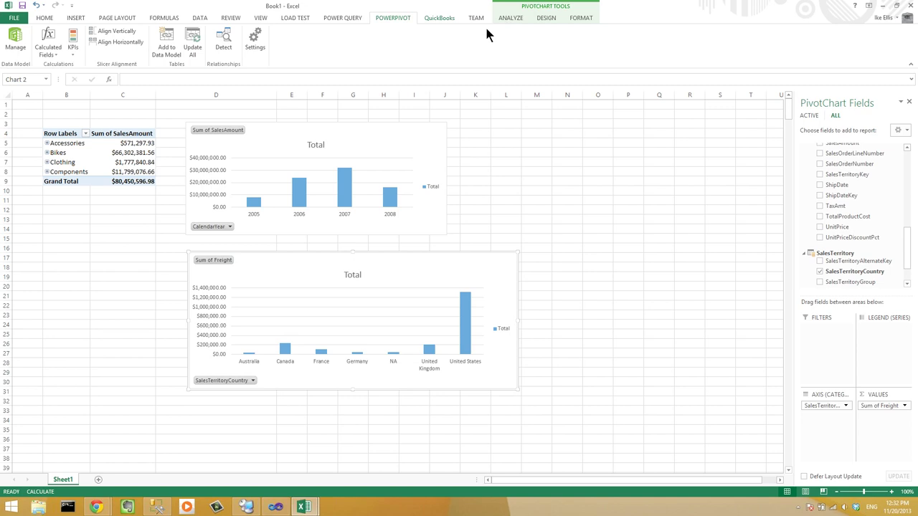
# Insert a CalendarYear slicer for the freight chart and place it beside the sales amount chart
pyautogui.click(508, 18)
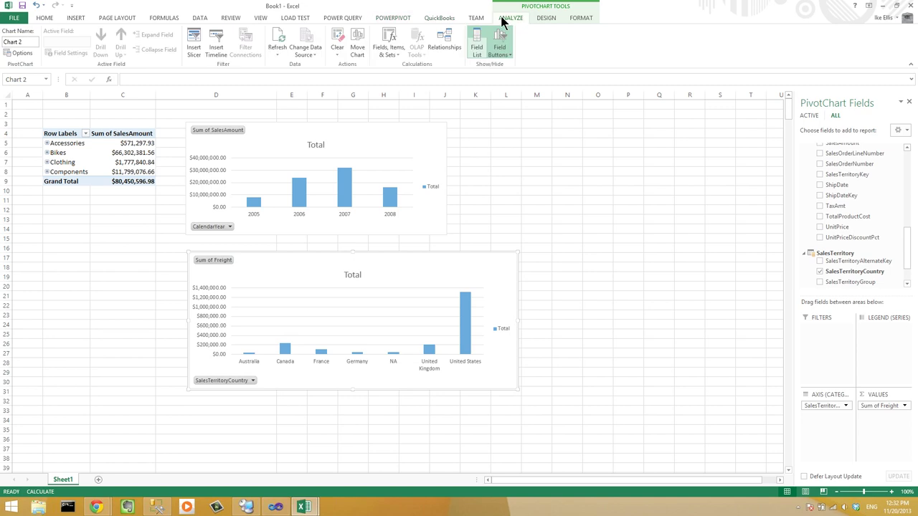
pyautogui.click(191, 49)
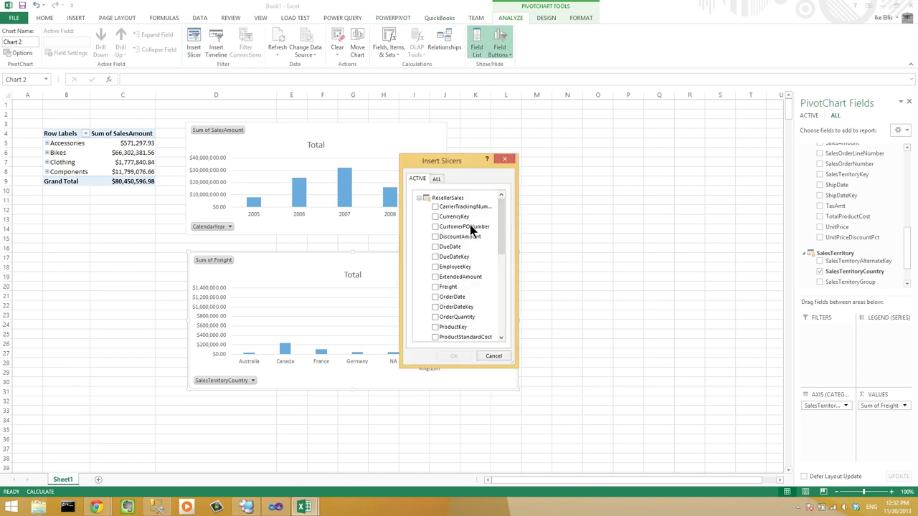
pyautogui.scroll(-10, 498, 269)
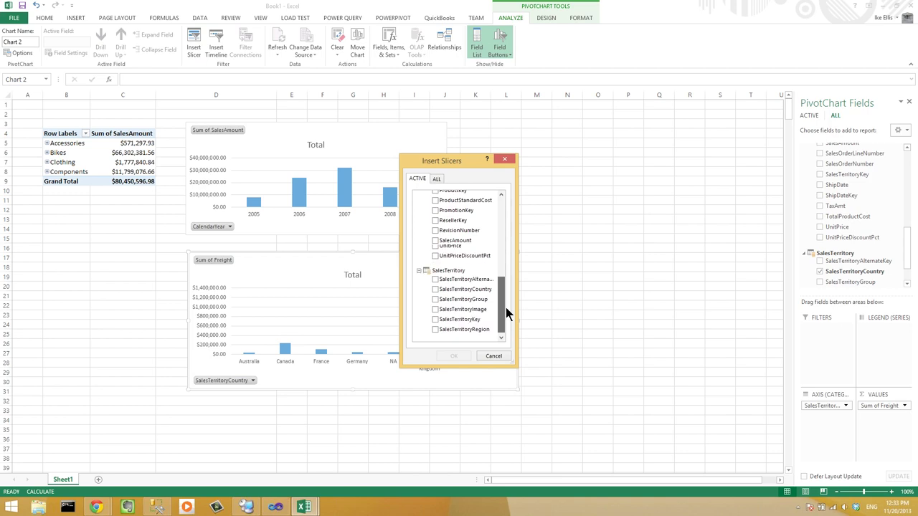
pyautogui.scroll(10, 509, 198)
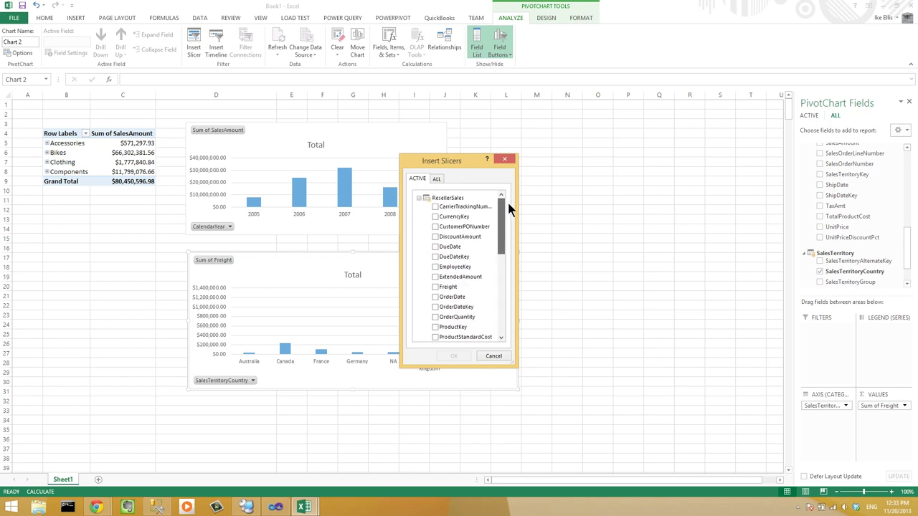
pyautogui.click(419, 198)
pyautogui.click(436, 179)
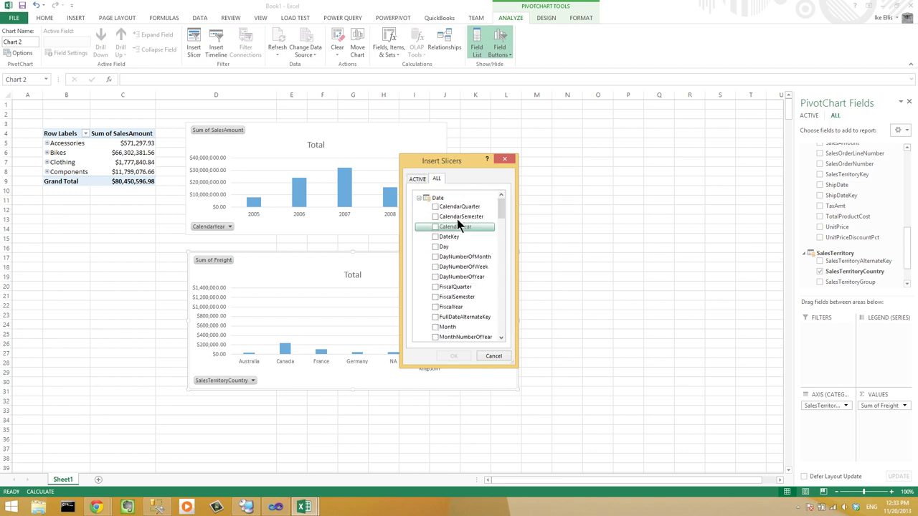
pyautogui.click(435, 227)
pyautogui.press('Return')
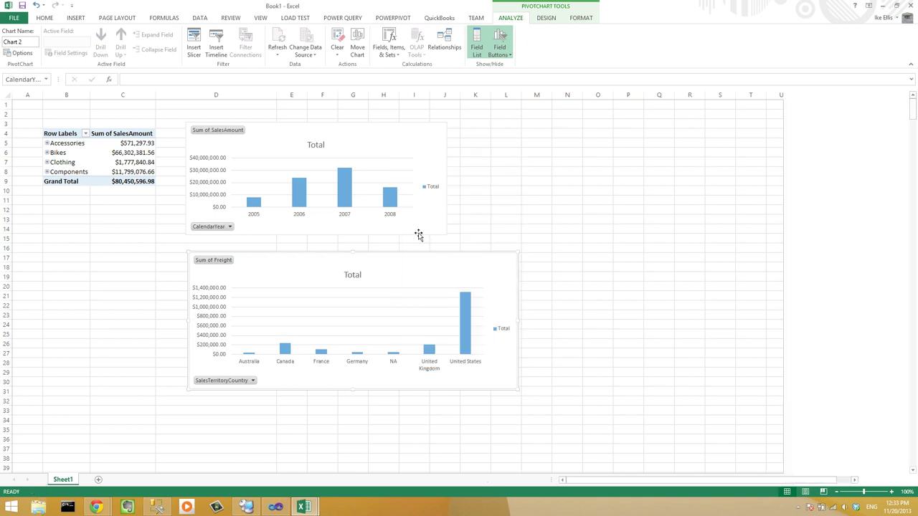
pyautogui.moveTo(519, 188); pyautogui.dragTo(543, 137)
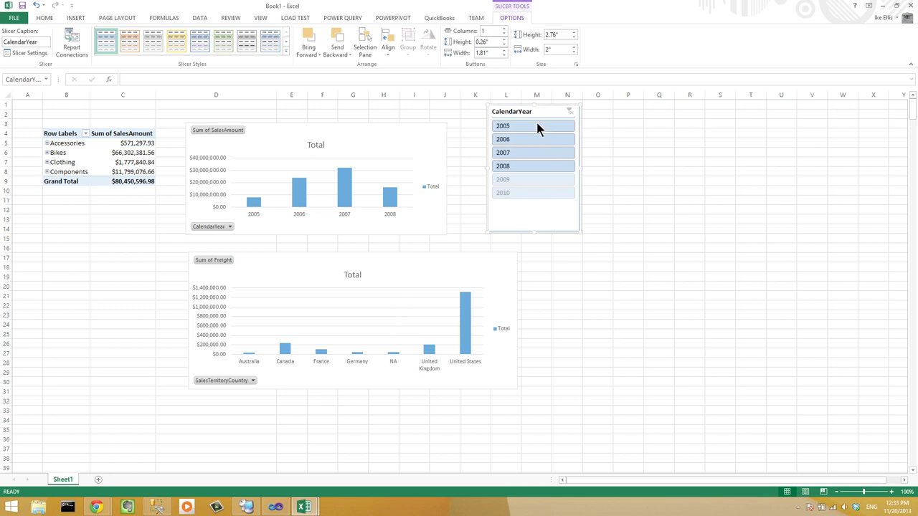
# Filter the freight chart by 2005, 2006, 2007 and 2008 in turn with the CalendarYear slicer, returning to 2005
pyautogui.click(537, 125)
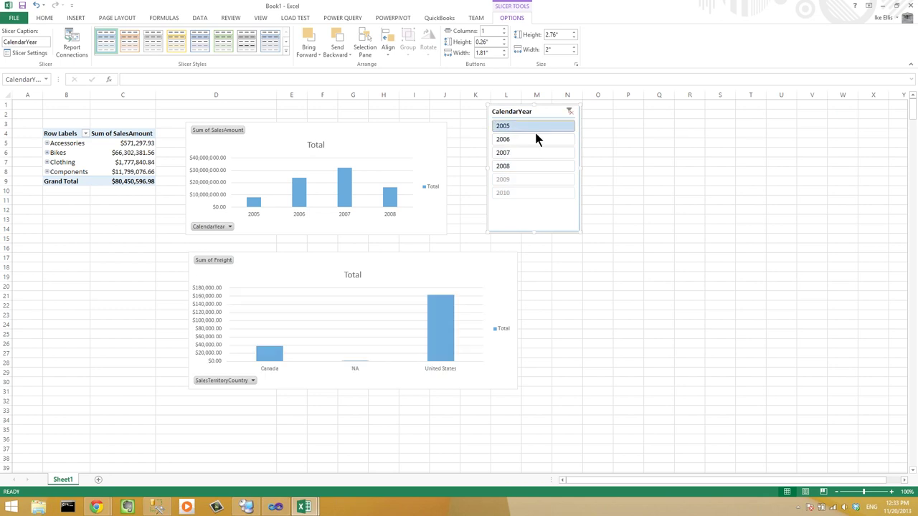
pyautogui.click(533, 139)
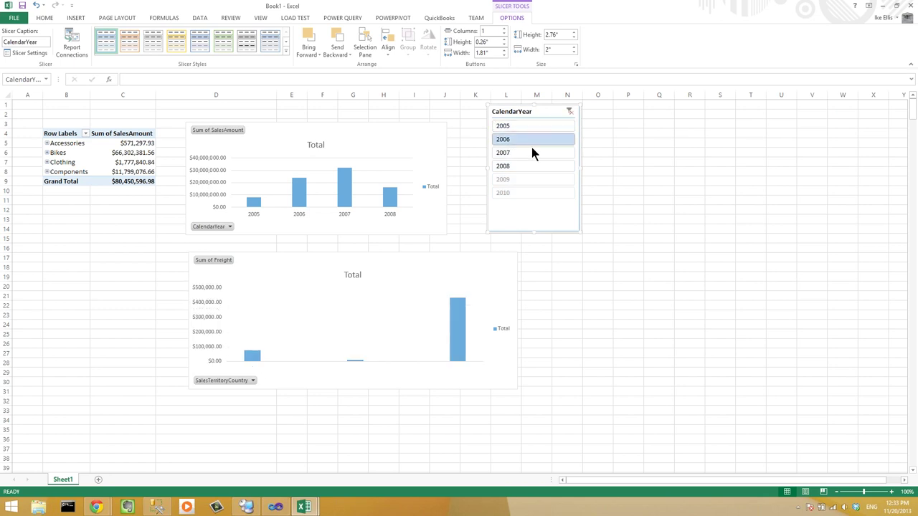
pyautogui.click(531, 149)
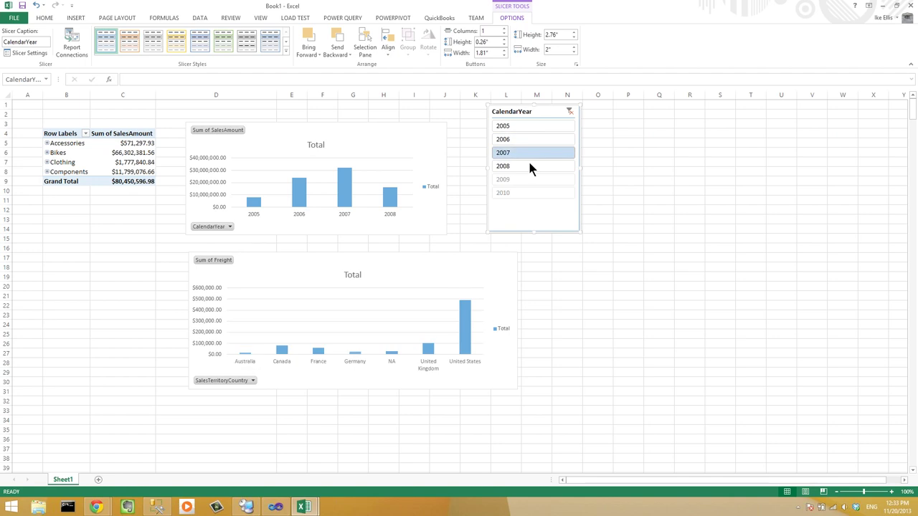
pyautogui.click(529, 165)
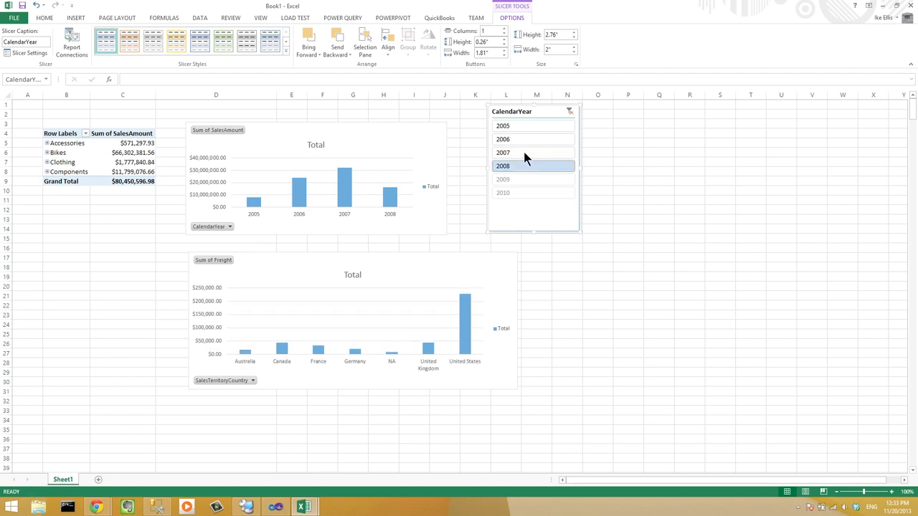
pyautogui.click(520, 139)
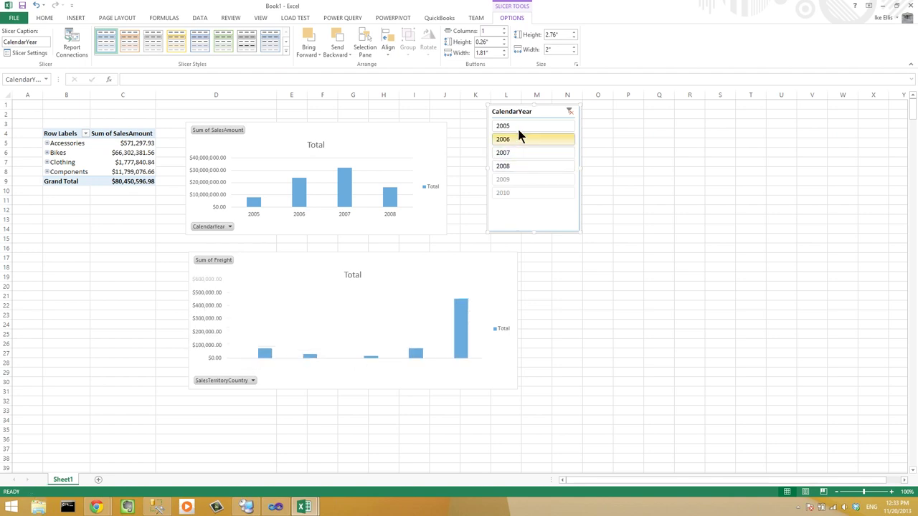
pyautogui.click(517, 126)
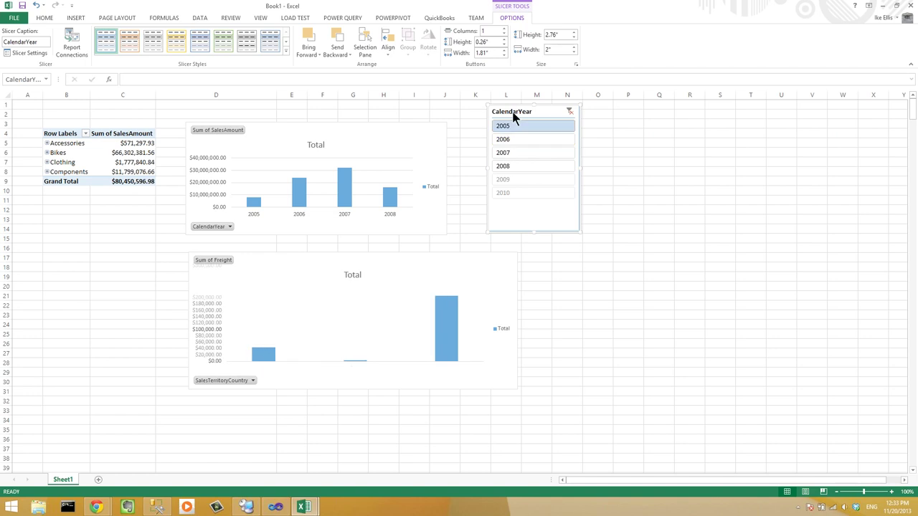
# Connect the CalendarYear slicer to Chart 1 and PivotTable1 in addition to Chart 2
pyautogui.rightClick(514, 116)
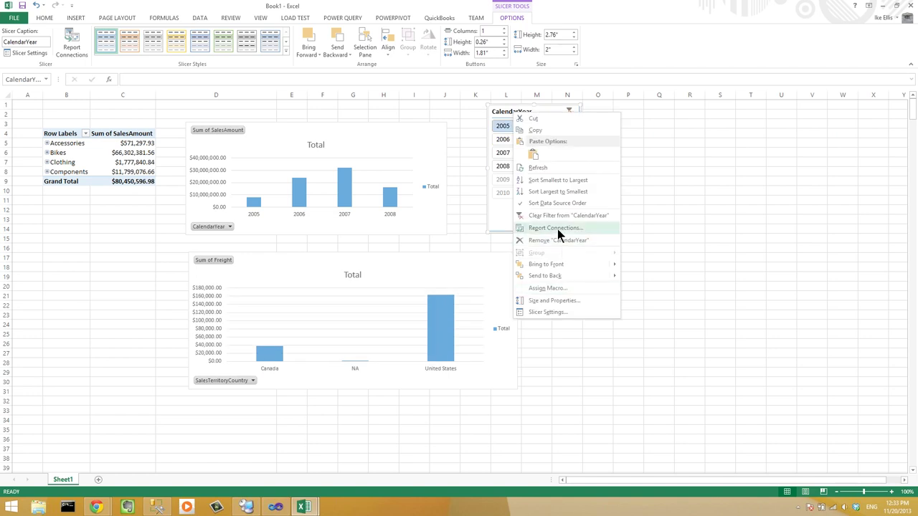
pyautogui.click(557, 228)
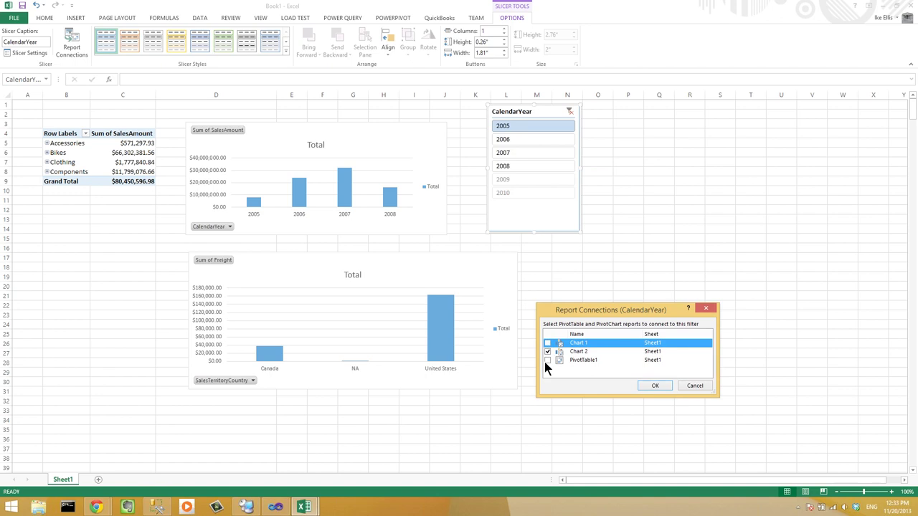
pyautogui.click(548, 360)
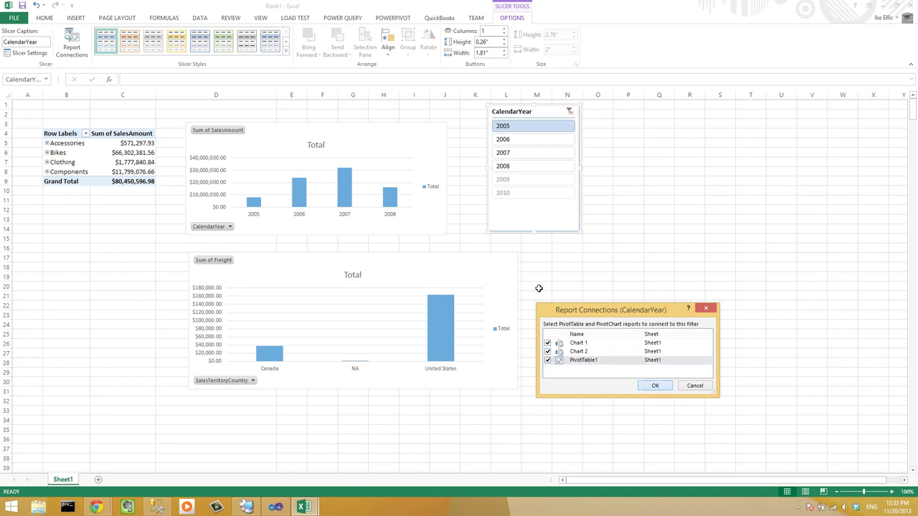
pyautogui.press('Return')
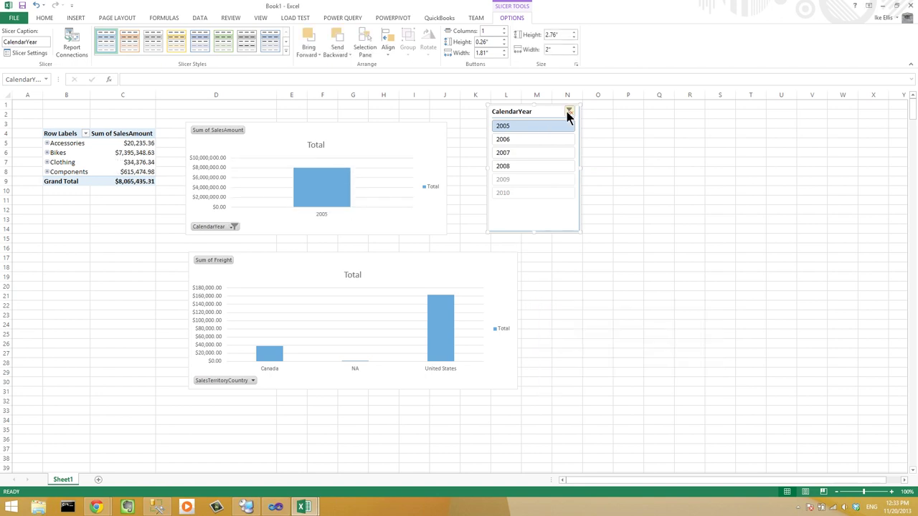
# Test the CalendarYear slicer on all connected reports by switching between individual years from 2005 to 2008, leaving its filter cleared
pyautogui.click(568, 112)
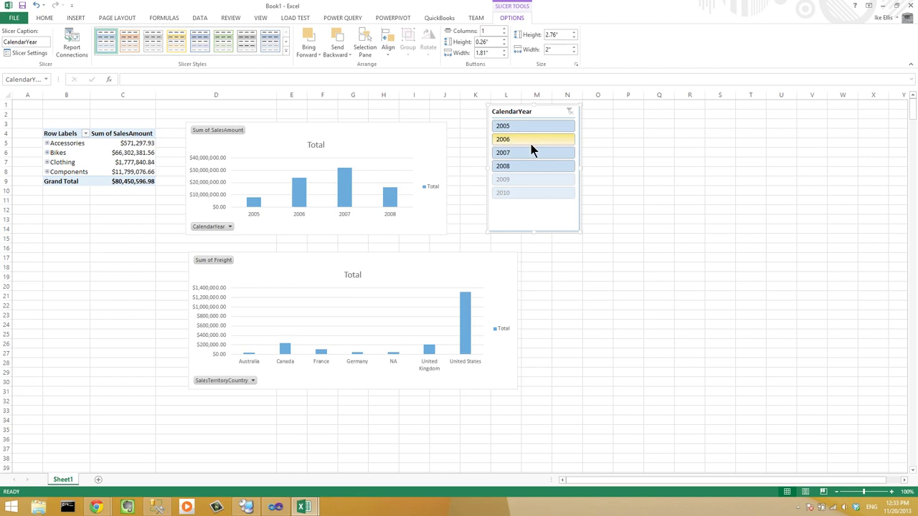
pyautogui.click(532, 139)
pyautogui.click(531, 153)
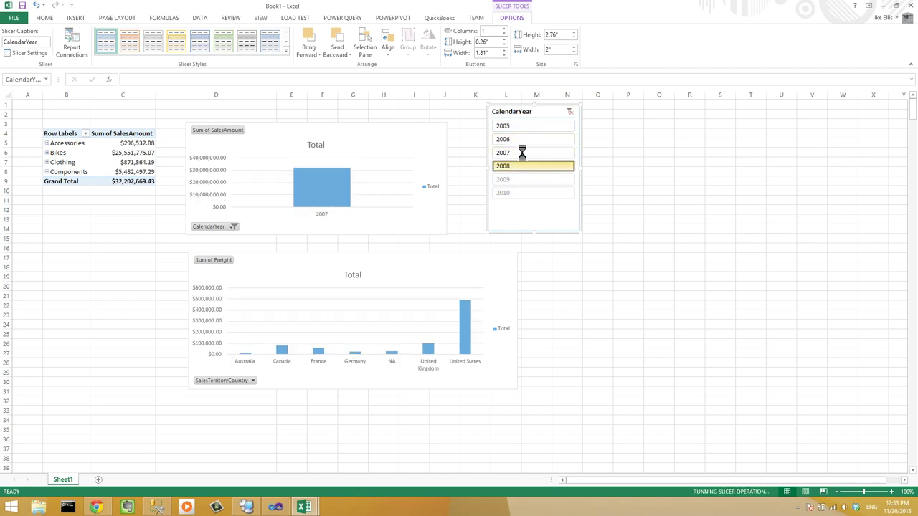
pyautogui.click(521, 140)
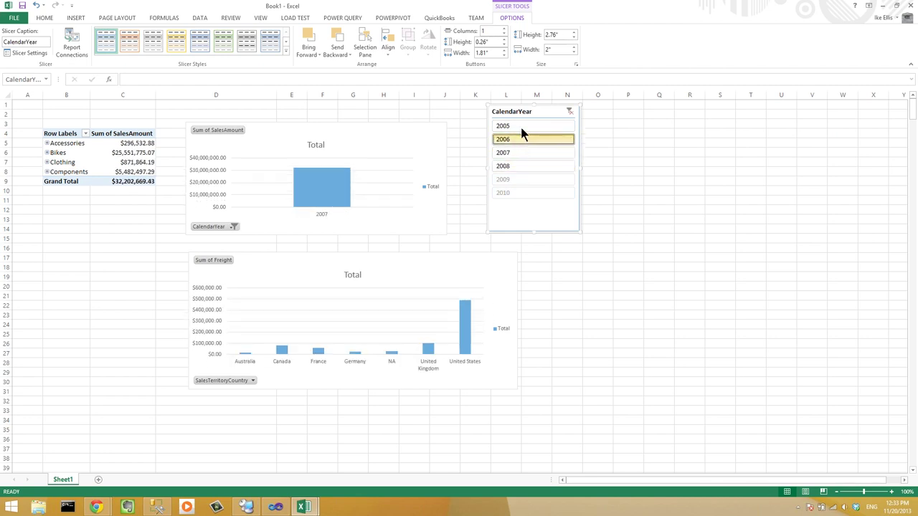
pyautogui.click(521, 133)
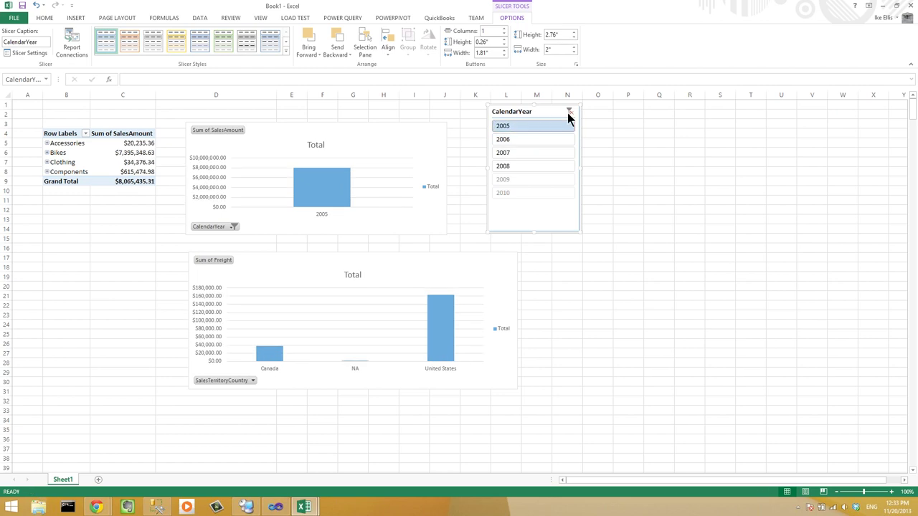
pyautogui.hotkey('alt', 'c')
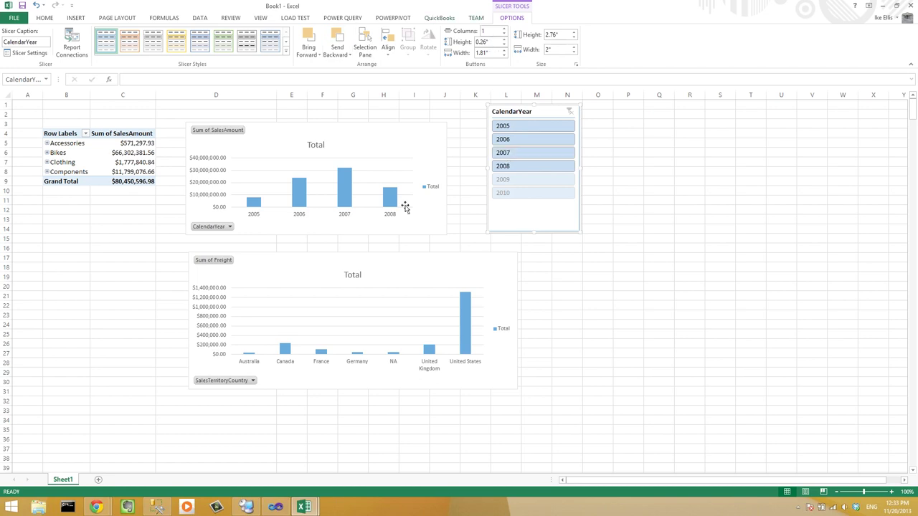
# Insert a SalesTerritoryCountry slicer for the sales amount chart and place it beside the freight chart, below the CalendarYear slicer
pyautogui.click(426, 223)
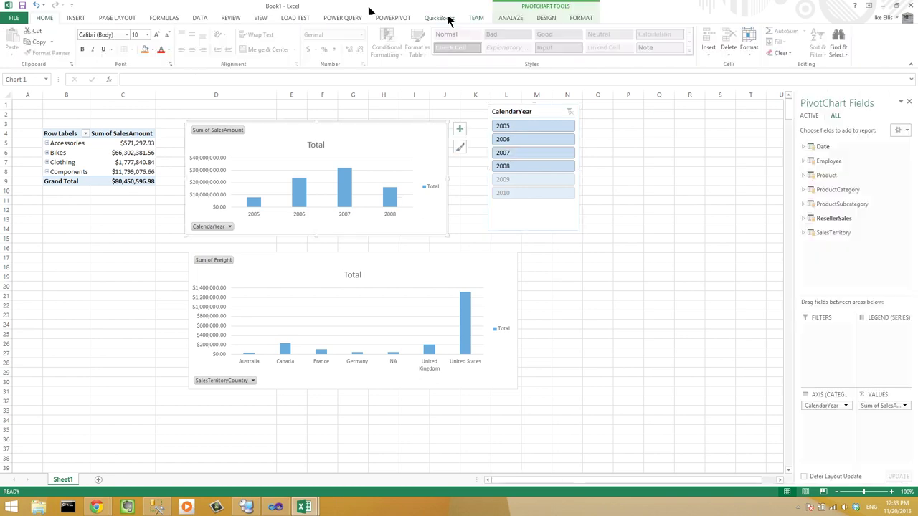
pyautogui.click(510, 17)
pyautogui.click(194, 47)
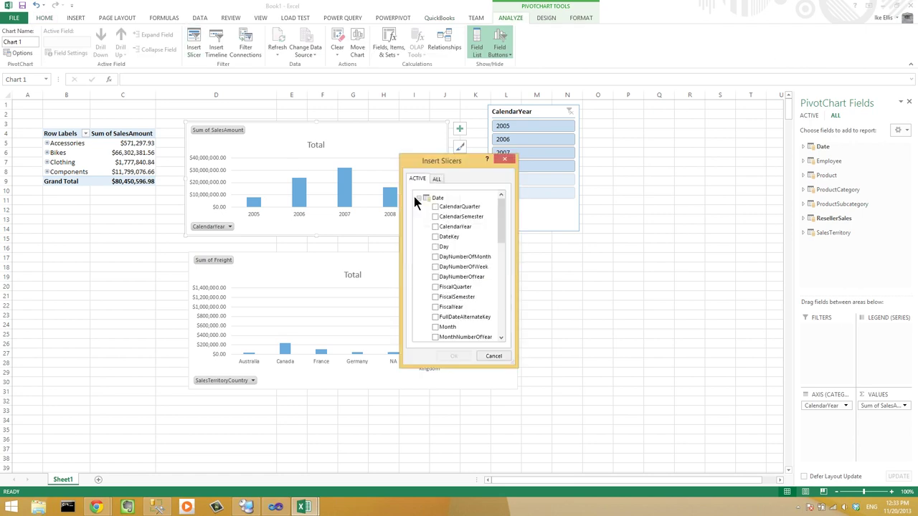
pyautogui.click(418, 197)
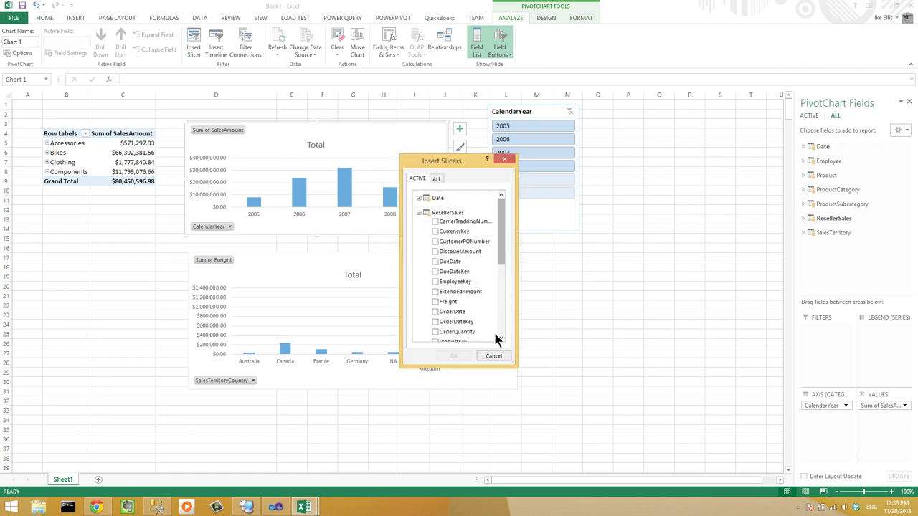
pyautogui.scroll(-5, 493, 337)
pyautogui.click(437, 181)
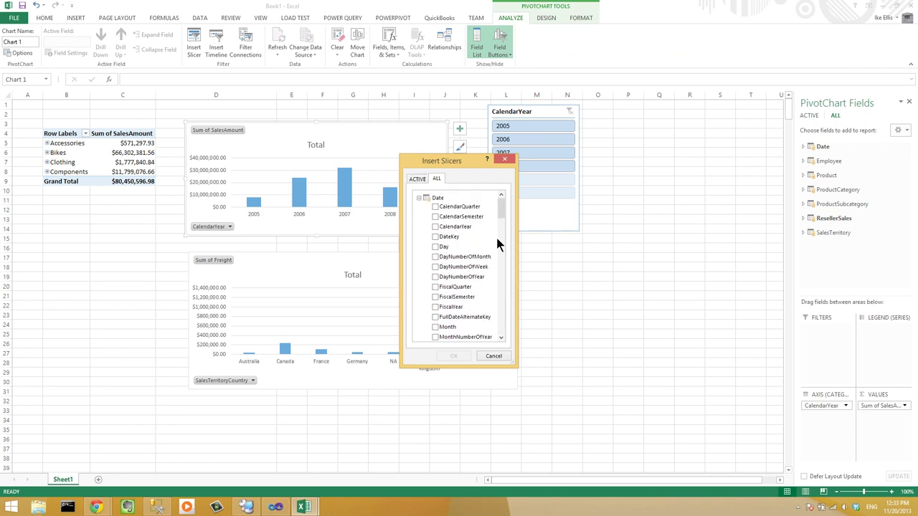
pyautogui.moveTo(502, 207); pyautogui.dragTo(504, 337)
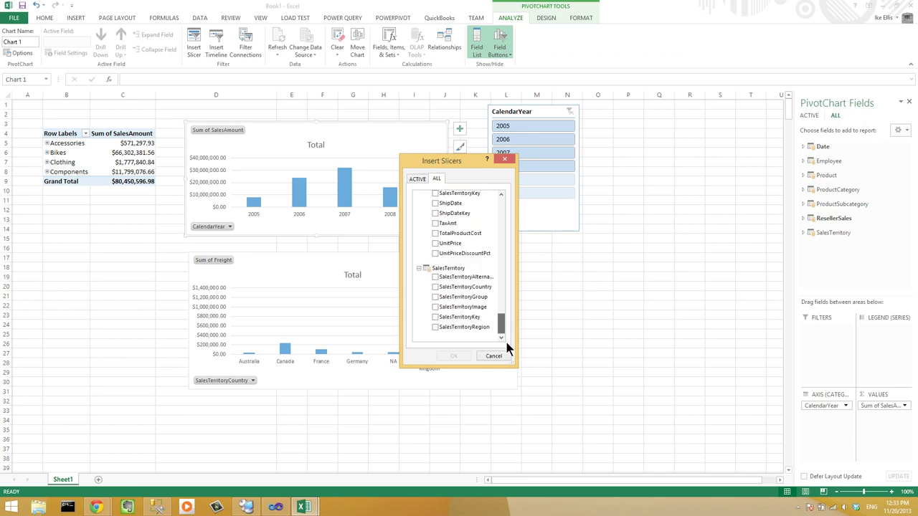
pyautogui.click(434, 287)
pyautogui.click(455, 356)
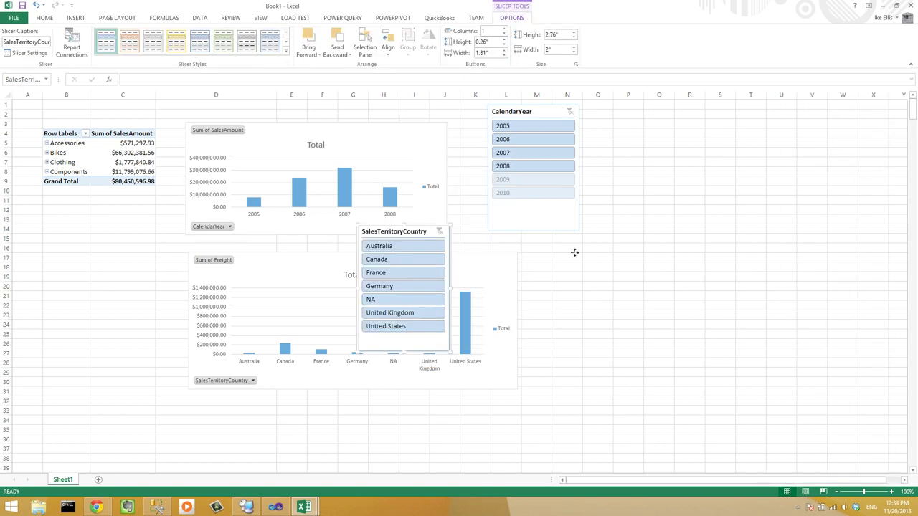
pyautogui.moveTo(574, 252)
pyautogui.mouseDown()
pyautogui.moveTo(595, 250)
pyautogui.moveTo(573, 253)
pyautogui.mouseUp()
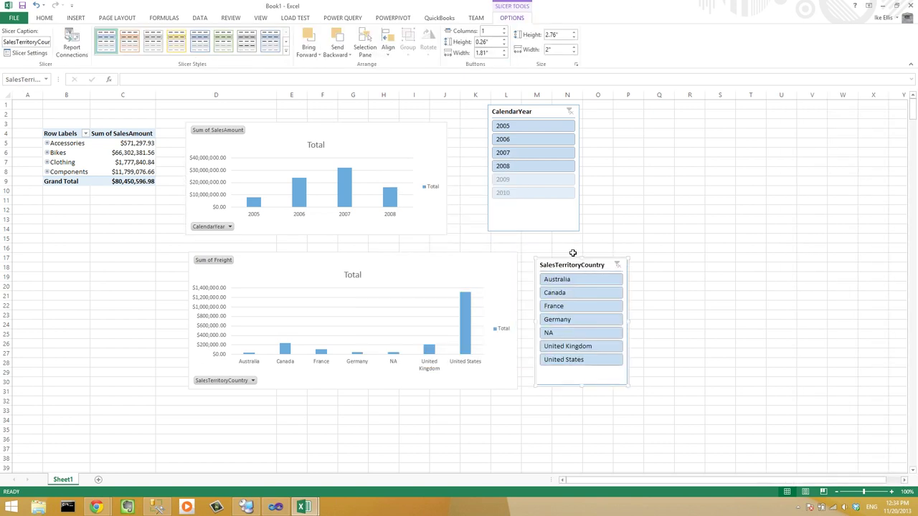
# Test the SalesTerritoryCountry slicer on the sales amount chart with Canada and France, and clear its filter
pyautogui.click(563, 292)
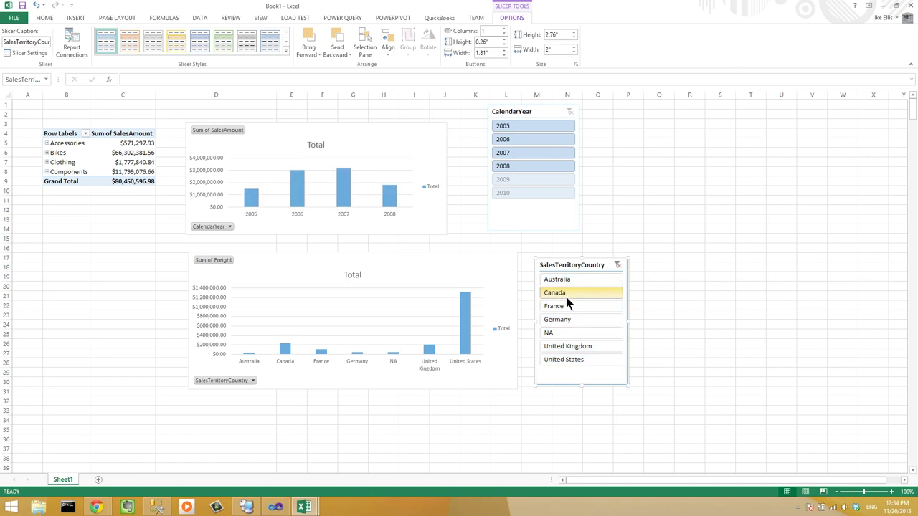
pyautogui.click(566, 306)
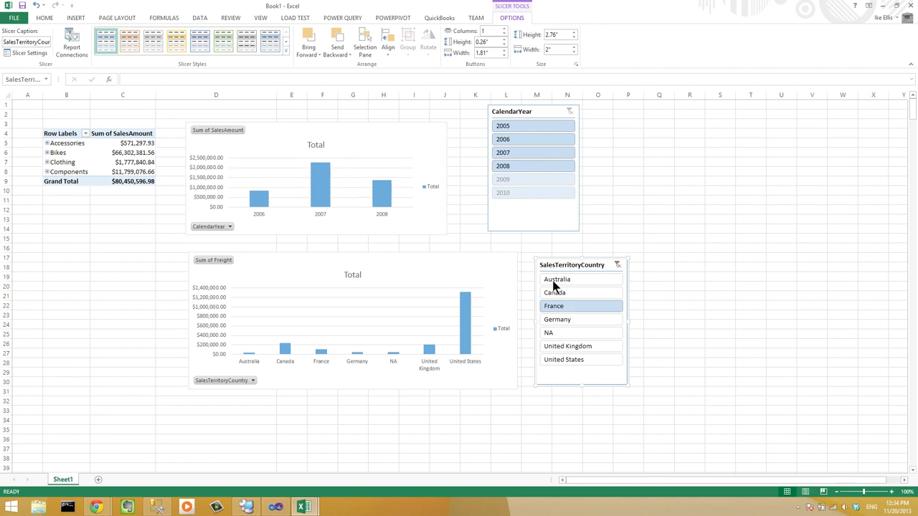
pyautogui.click(617, 265)
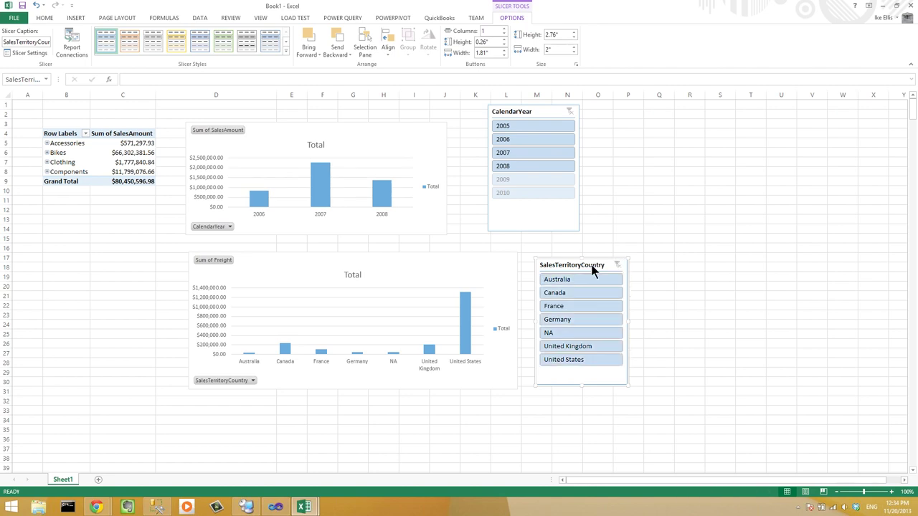
# Connect the SalesTerritoryCountry slicer to Chart 2 and PivotTable1 in addition to Chart 1
pyautogui.rightClick(593, 304)
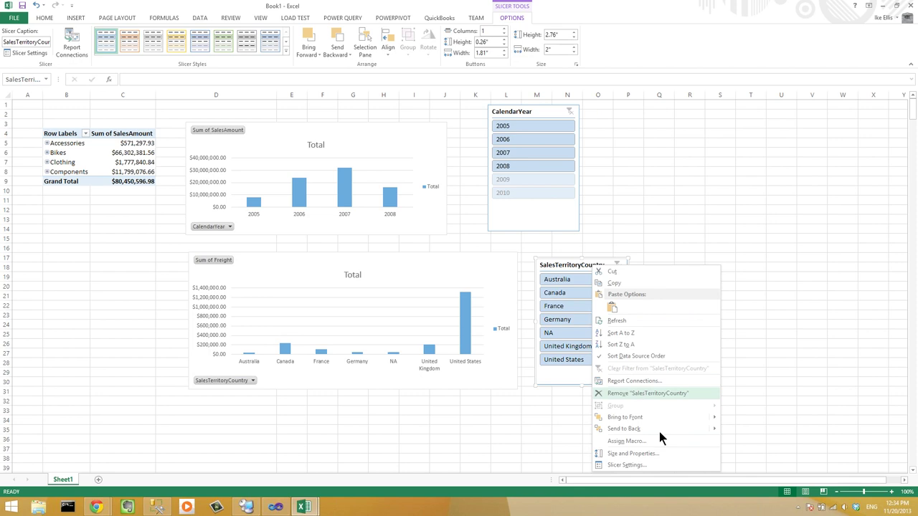
pyautogui.click(630, 384)
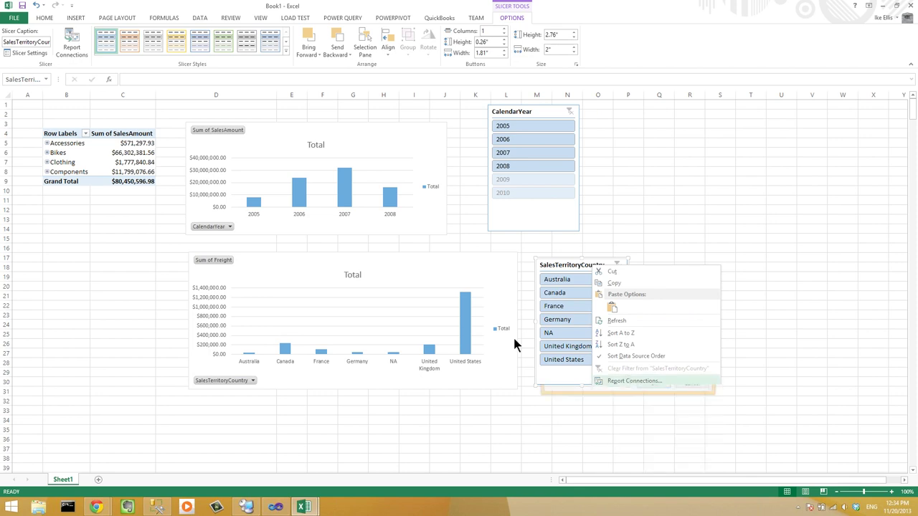
pyautogui.click(548, 360)
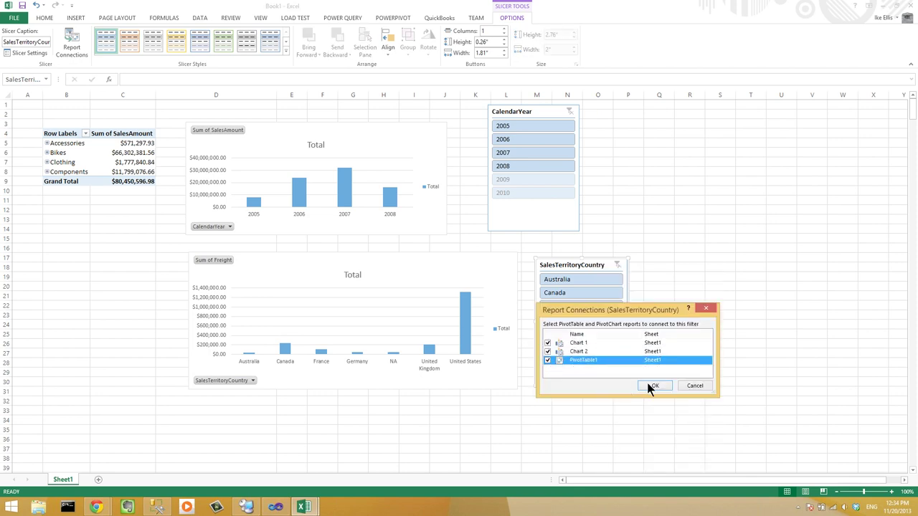
pyautogui.click(654, 385)
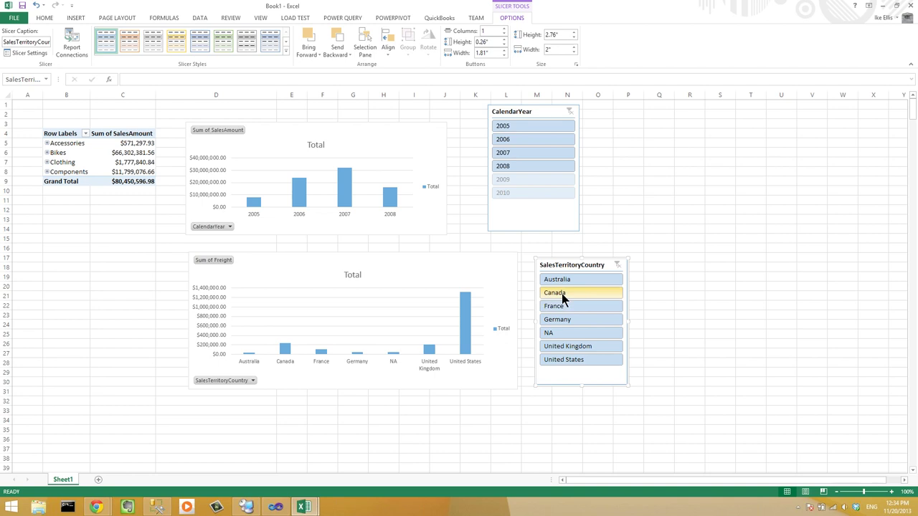
# Test both slicers on all reports by filtering to Canada, France and the year 2008, and clear both filters
pyautogui.click(561, 293)
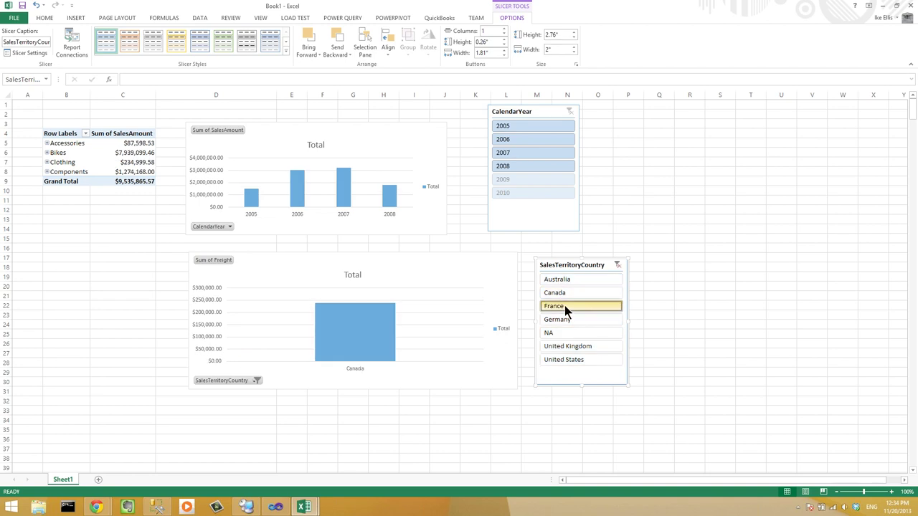
pyautogui.click(564, 305)
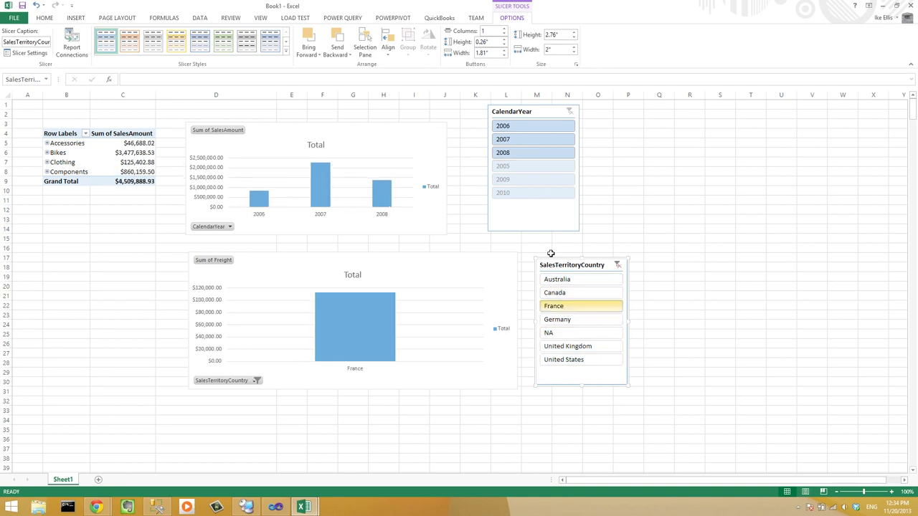
pyautogui.click(536, 154)
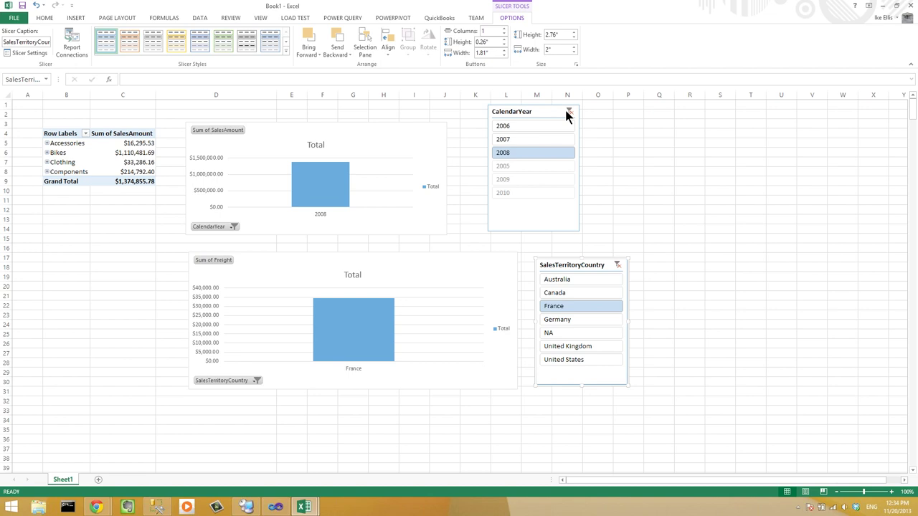
pyautogui.click(616, 266)
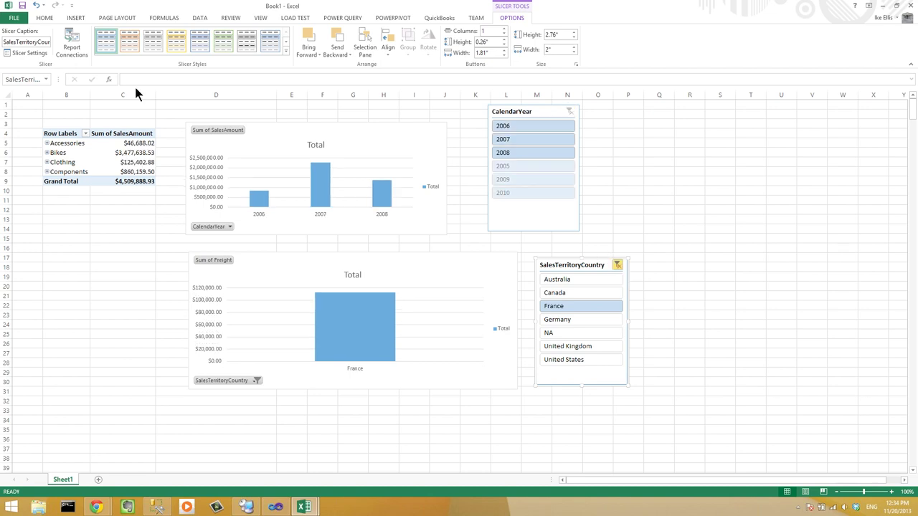
# Apply light blue gradient-fill data bars to the category sales amounts in C5:C8, and expand and collapse the Bikes category
pyautogui.moveTo(124, 143); pyautogui.dragTo(122, 174)
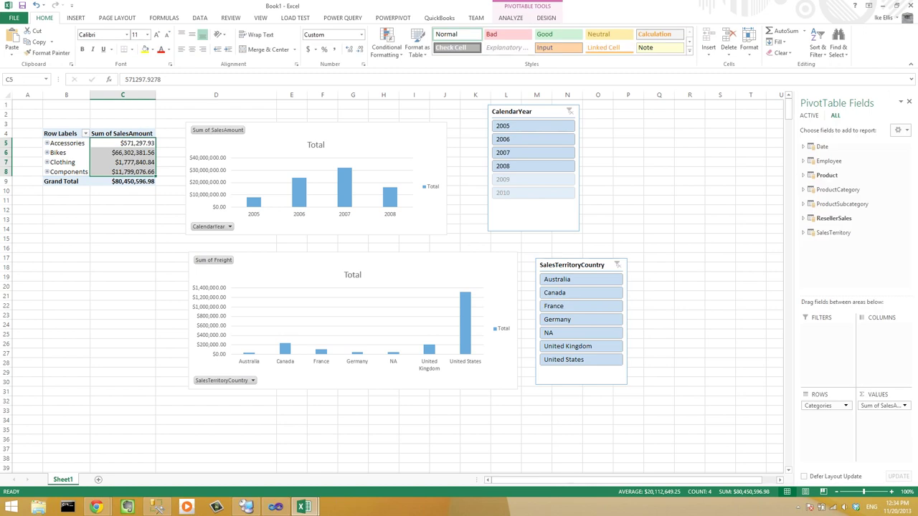
pyautogui.click(394, 46)
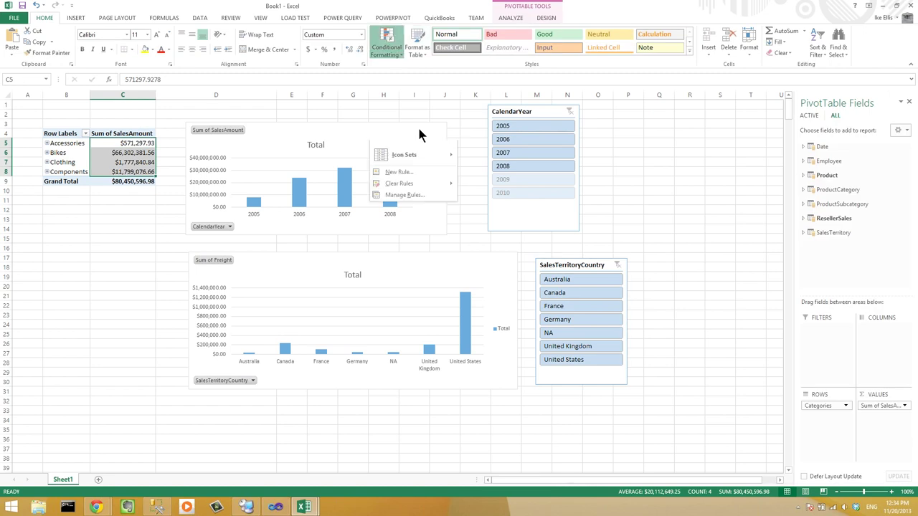
pyautogui.moveTo(420, 134)
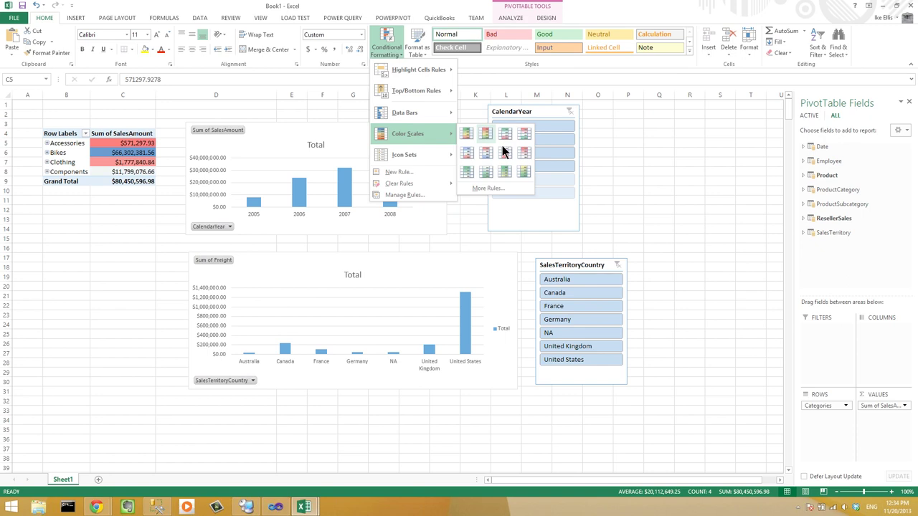
pyautogui.moveTo(420, 113)
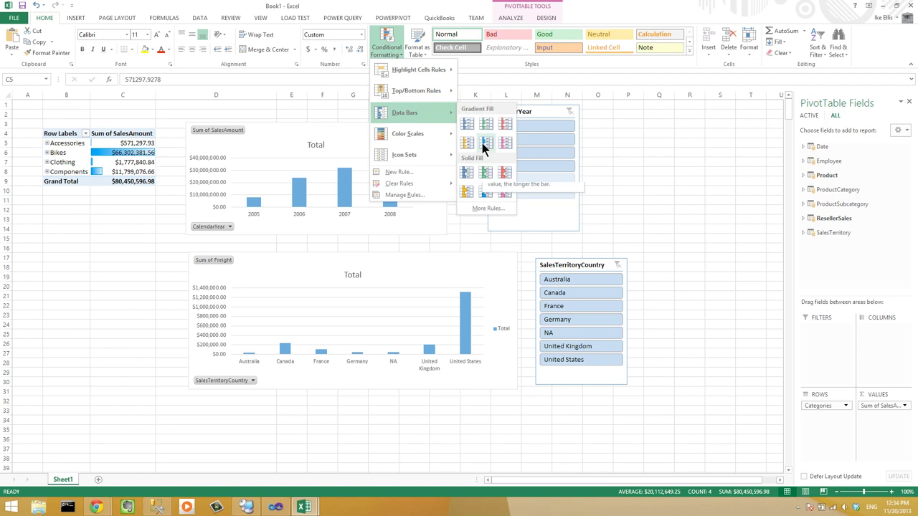
pyautogui.click(484, 146)
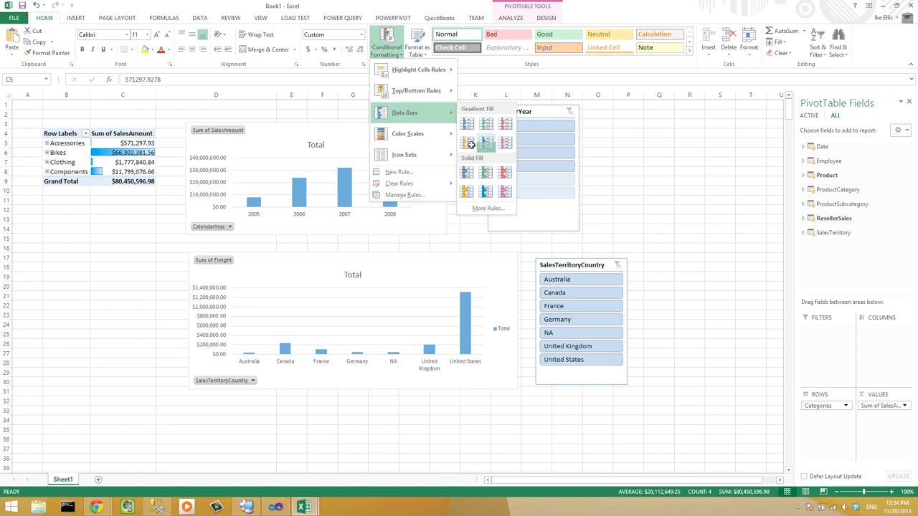
pyautogui.click(47, 152)
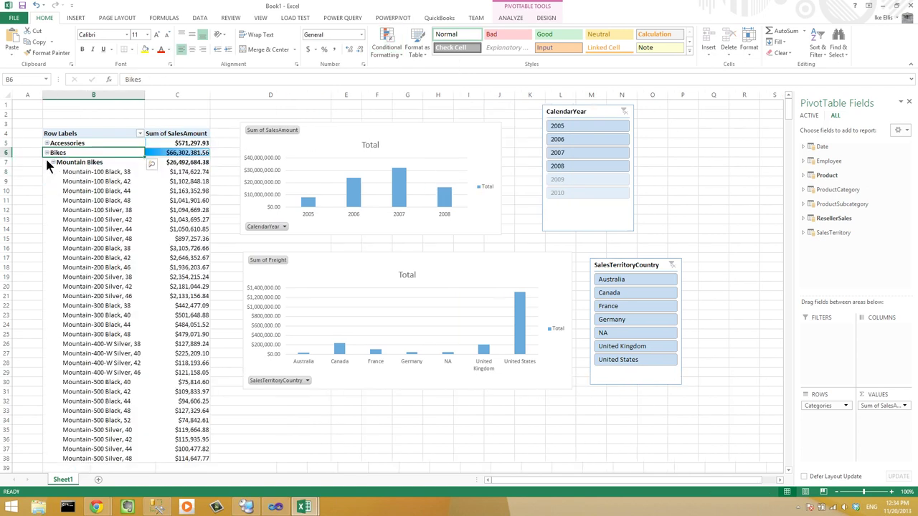
pyautogui.click(47, 153)
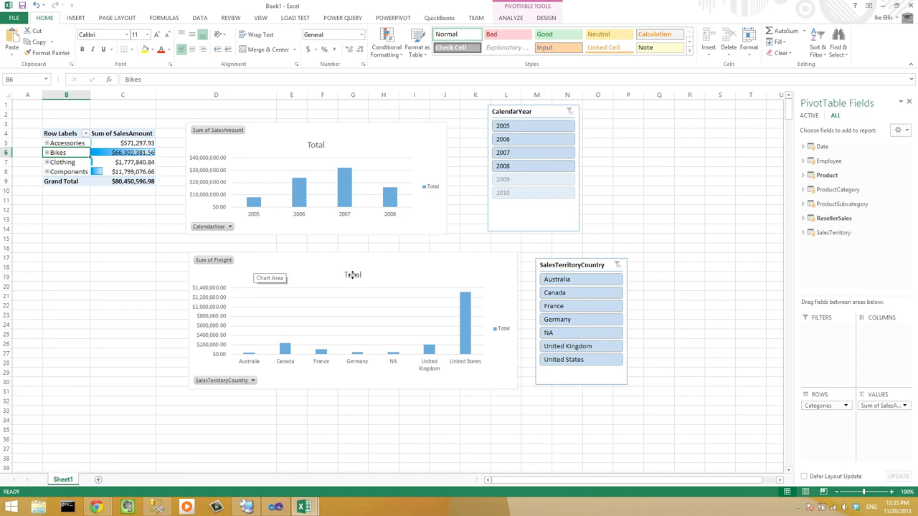
# Narrow the freight chart to the width of the sales chart and align the SalesTerritoryCountry slicer beneath the CalendarYear slicer
pyautogui.click(352, 274)
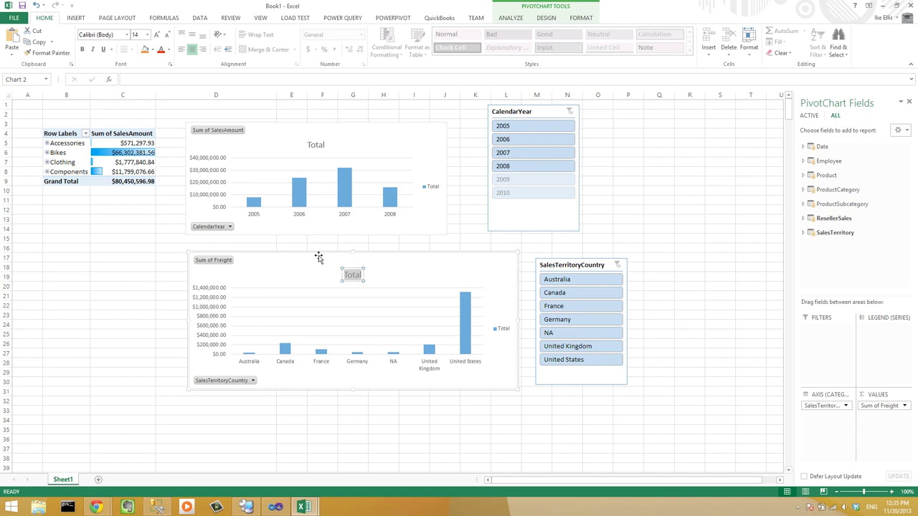
pyautogui.click(498, 321)
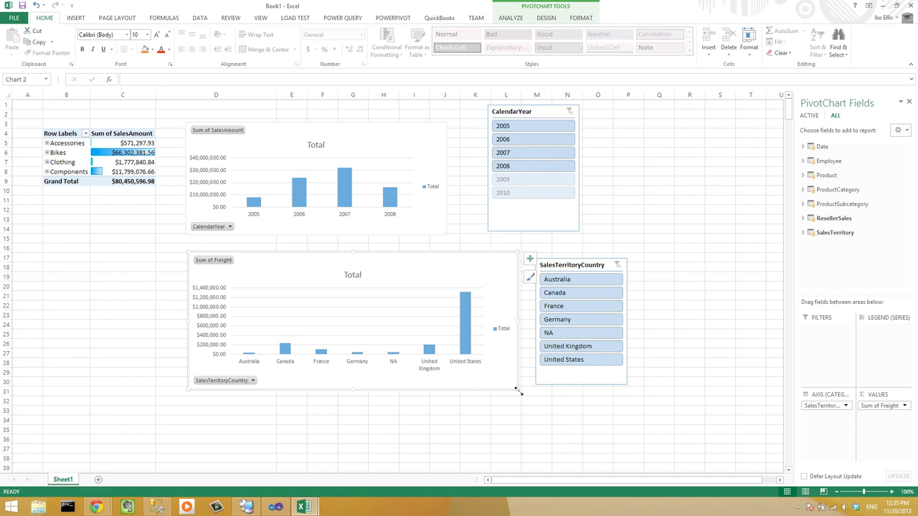
pyautogui.moveTo(517, 391); pyautogui.dragTo(446, 393)
pyautogui.moveTo(572, 260); pyautogui.dragTo(517, 253)
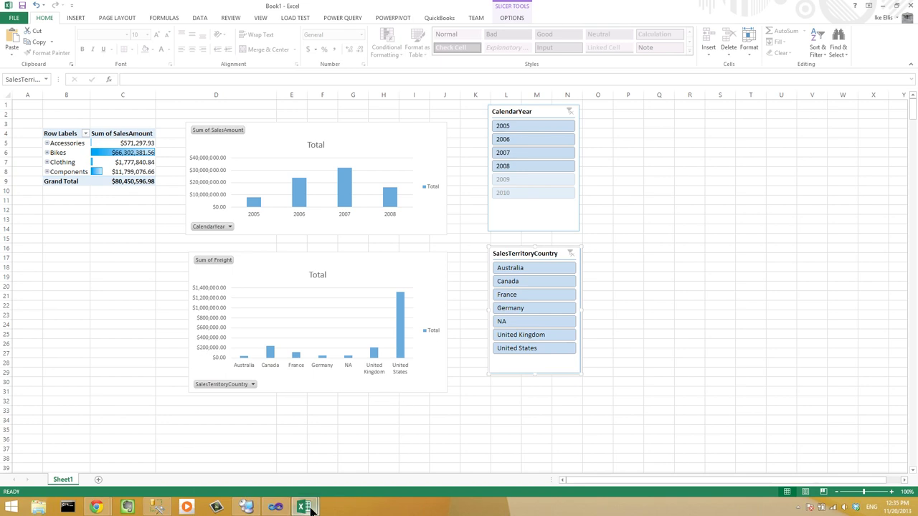
# Switch to the PowerPivot window and show the ResellerSales table in data view, from its first columns
pyautogui.moveTo(313, 508)
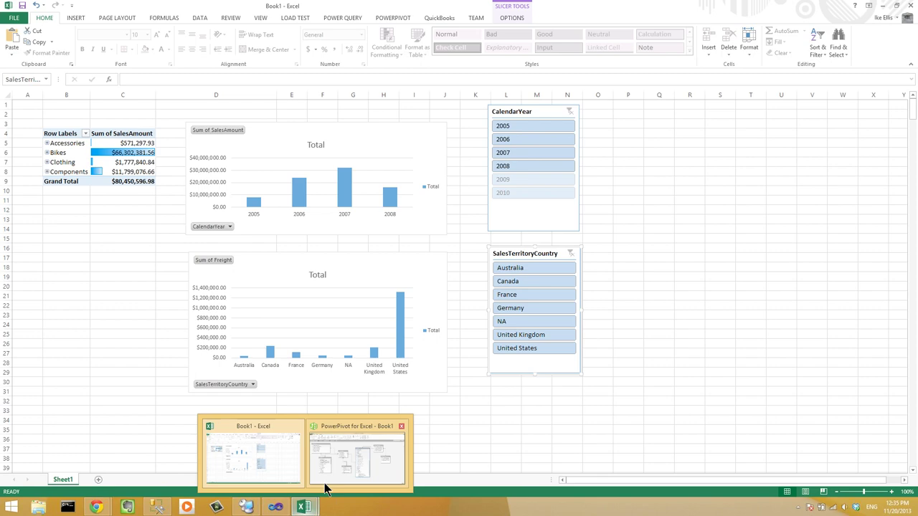
pyautogui.click(325, 486)
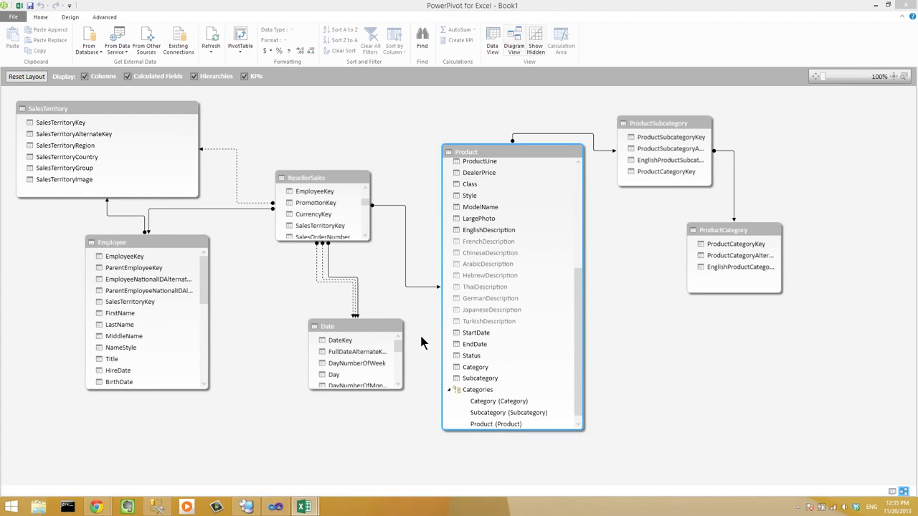
pyautogui.doubleClick(530, 399)
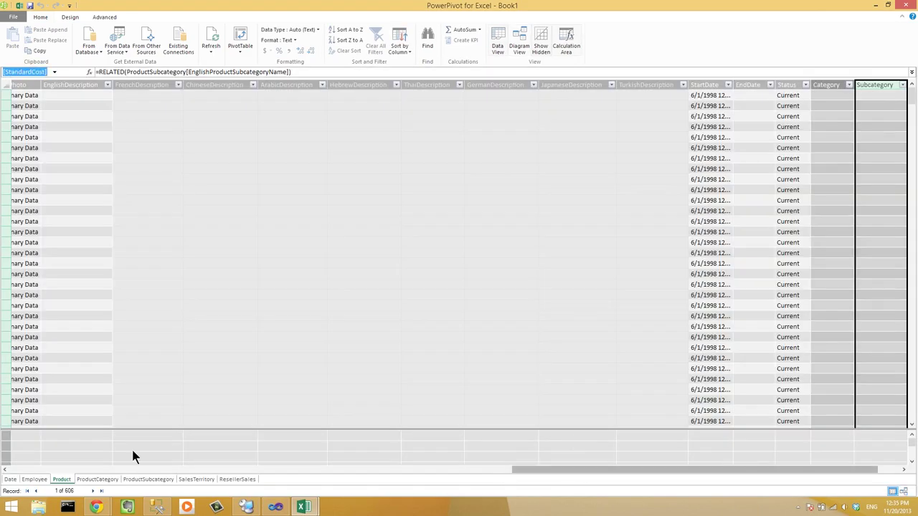
pyautogui.hscroll(-3, 133, 456)
pyautogui.hscroll(-10, 108, 457)
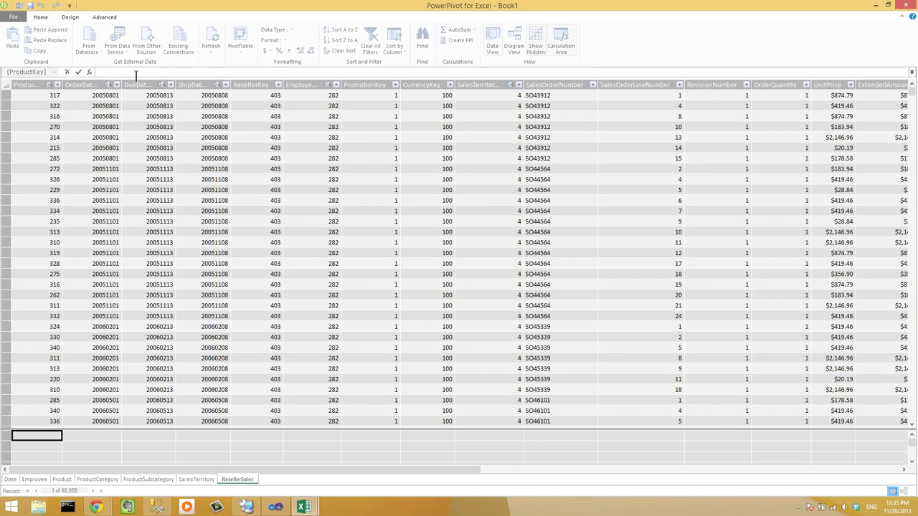
pyautogui.click(136, 74)
pyautogui.write('Profit:=')
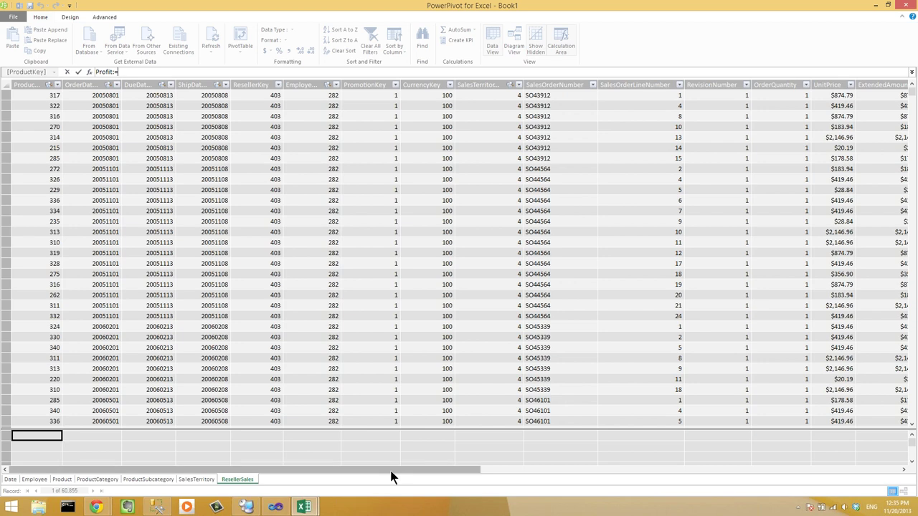
pyautogui.write('sa')
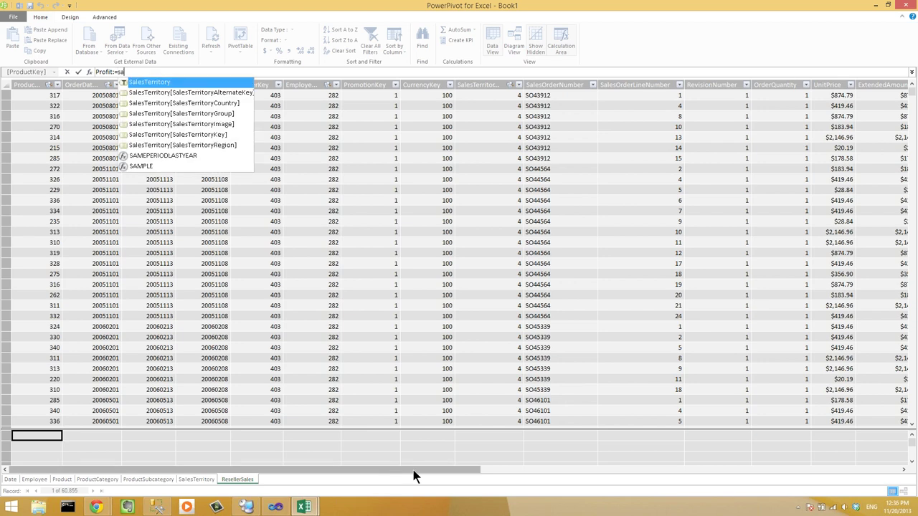
pyautogui.write('leam')
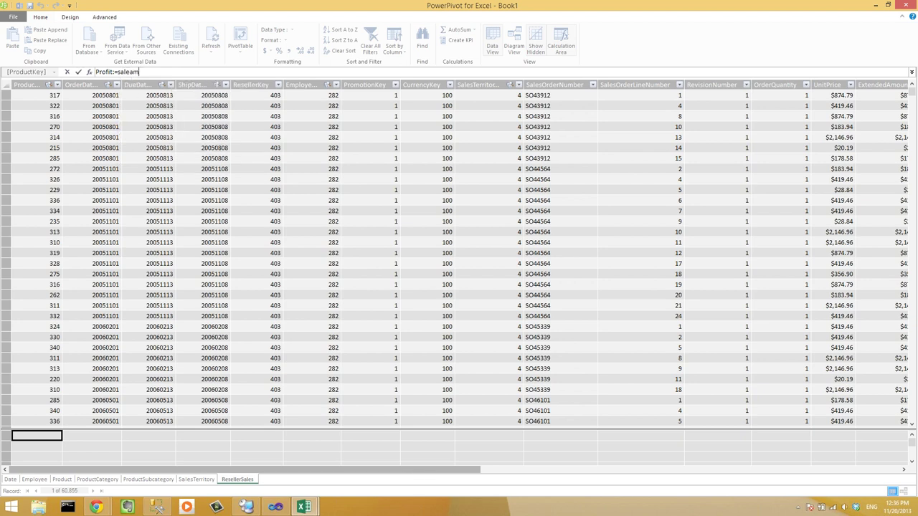
pyautogui.press('BackSpace')
pyautogui.press('BackSpace')
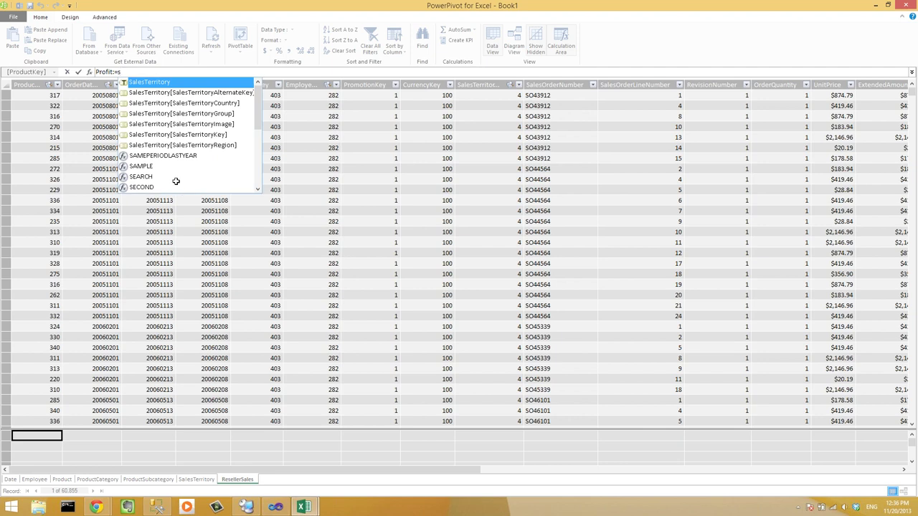
pyautogui.press('Escape')
pyautogui.press('Escape')
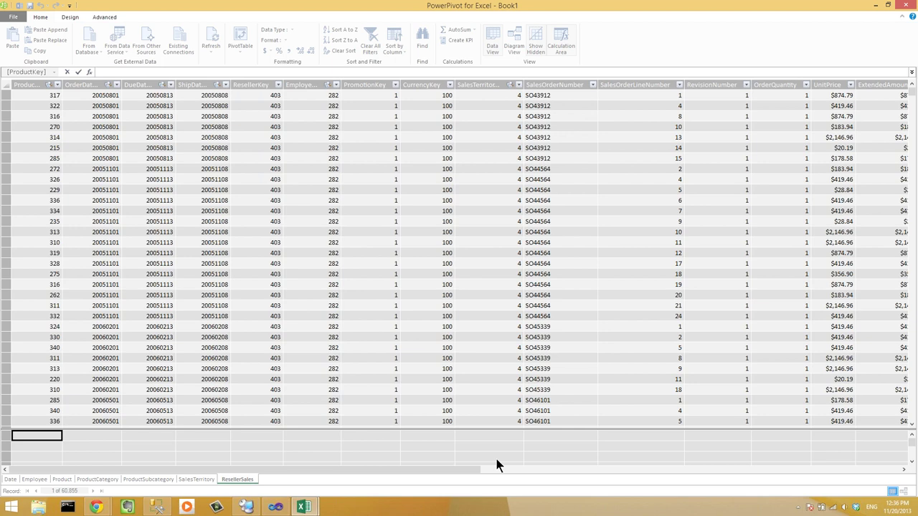
# Examine the SalesAmount and TotalProductCost columns of ResellerSales side by side, selecting their first-row values
pyautogui.moveTo(415, 471); pyautogui.dragTo(712, 469)
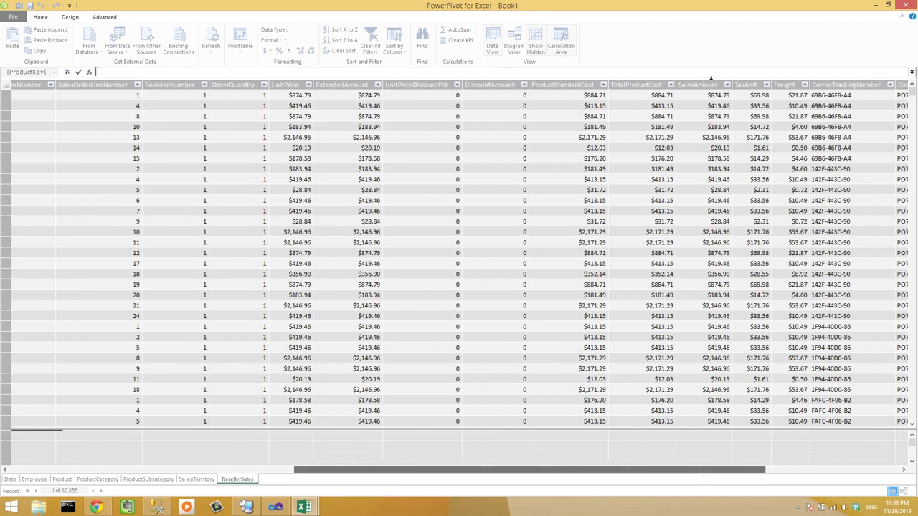
pyautogui.click(708, 83)
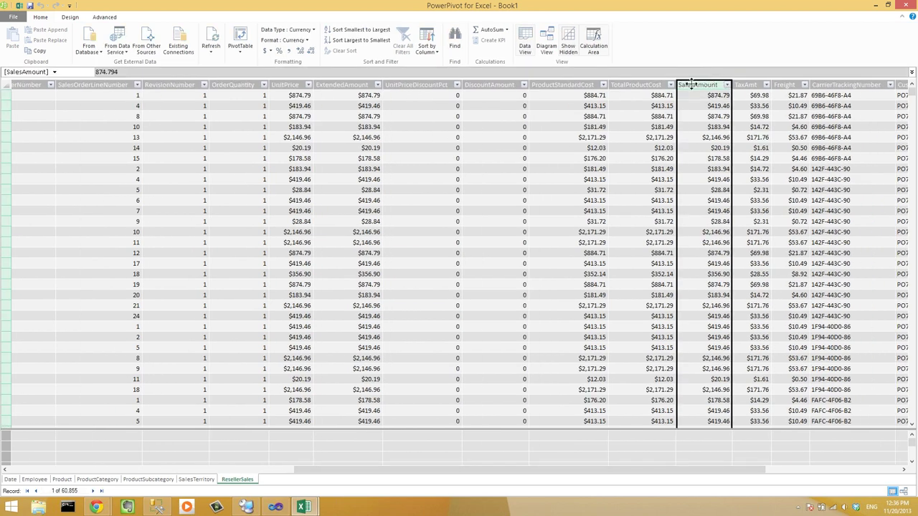
pyautogui.click(644, 85)
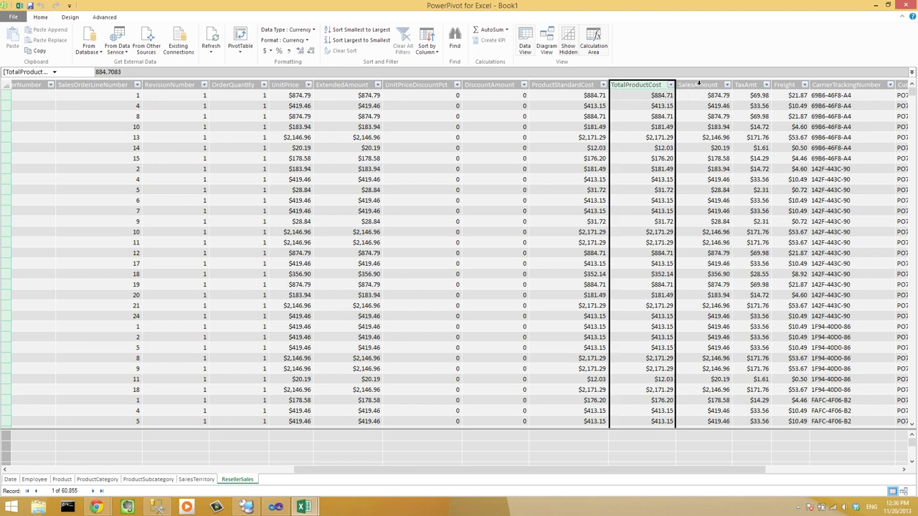
pyautogui.press('Right')
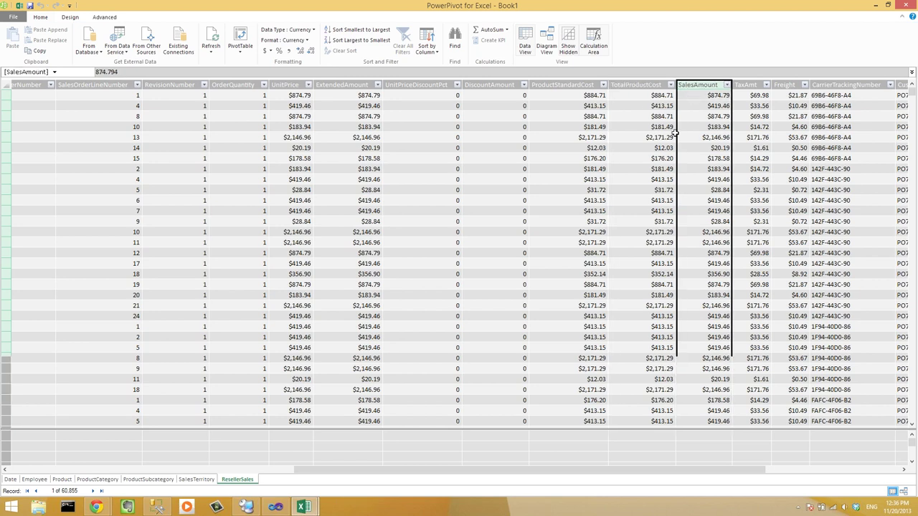
pyautogui.hotkey('shift', 'Left')
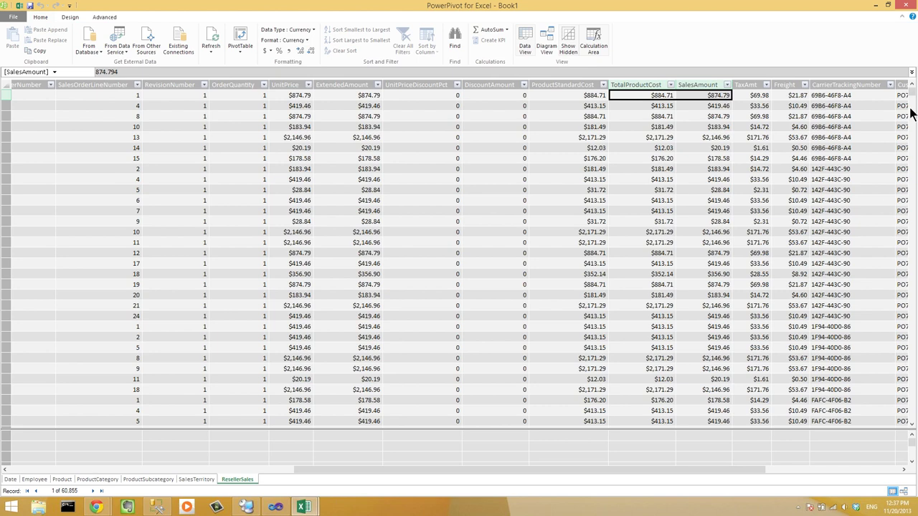
# Examine TotalProductCost against SalesAmount in rows further down ResellerSales, selecting a block of both columns for comparison
pyautogui.click(913, 132)
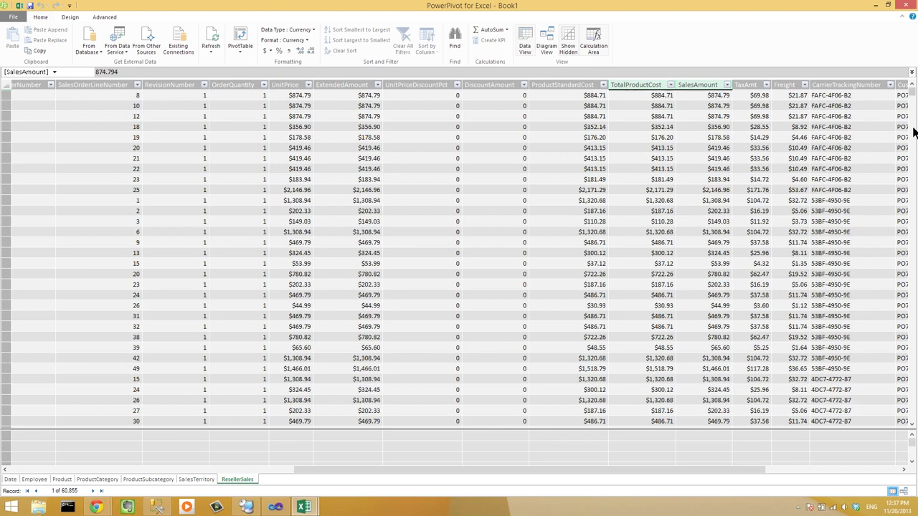
pyautogui.scroll(-10, 913, 108)
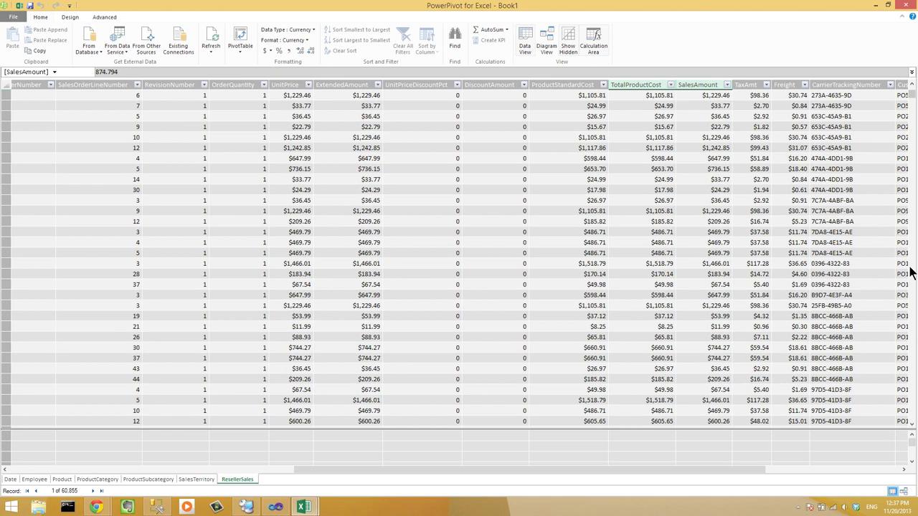
pyautogui.scroll(-15, 909, 271)
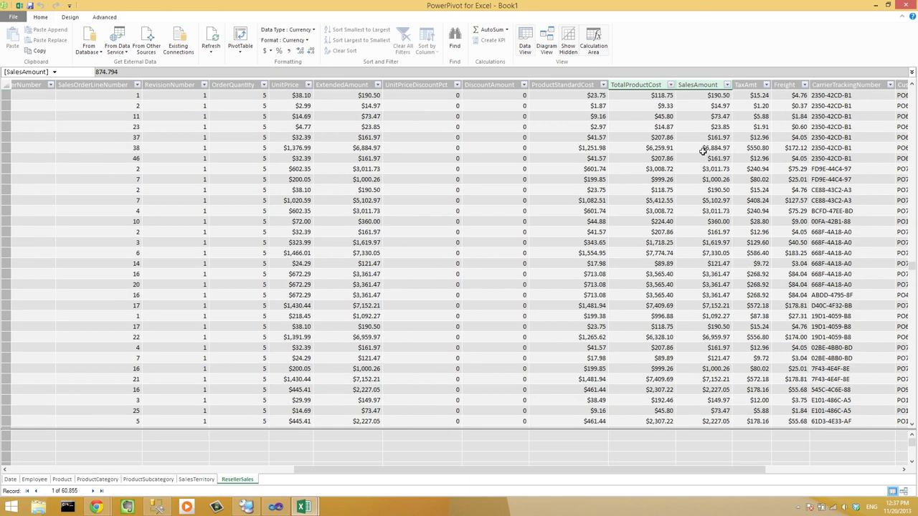
pyautogui.click(653, 147)
pyautogui.moveTo(653, 147); pyautogui.dragTo(666, 271)
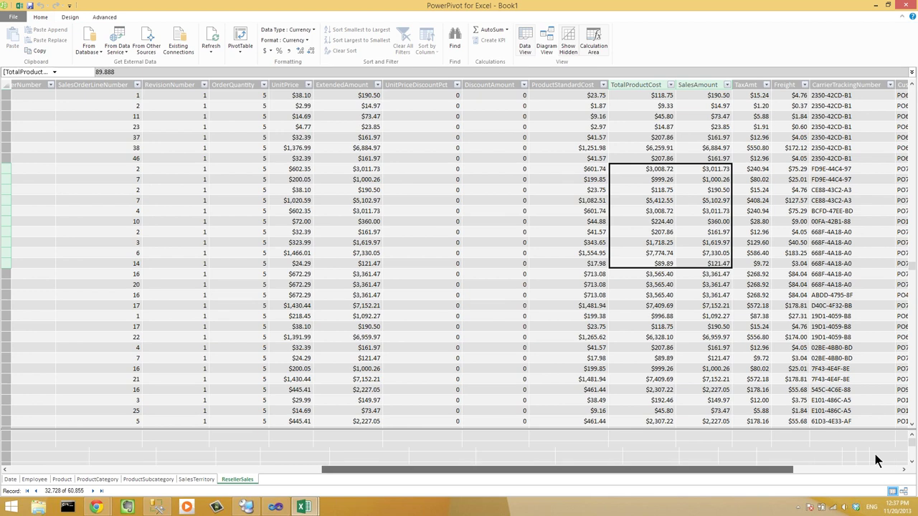
# Add a new column named Profit at the end of the ResellerSales table and start its formula
pyautogui.hscroll(5, 876, 461)
pyautogui.click(890, 102)
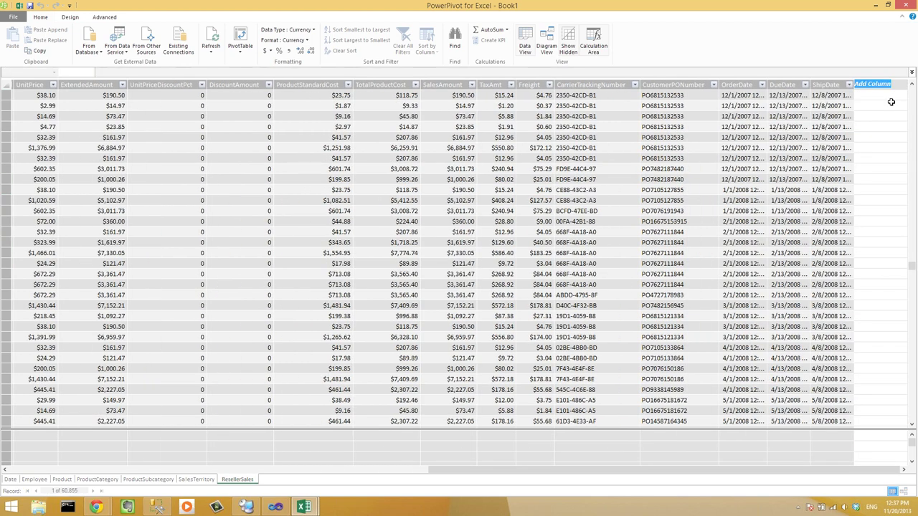
pyautogui.doubleClick(872, 84)
pyautogui.write('Profit')
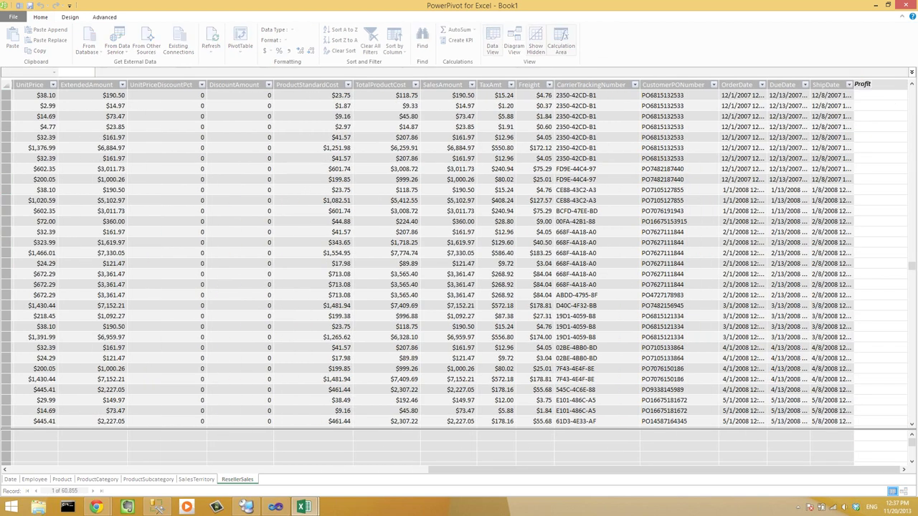
pyautogui.press('Return')
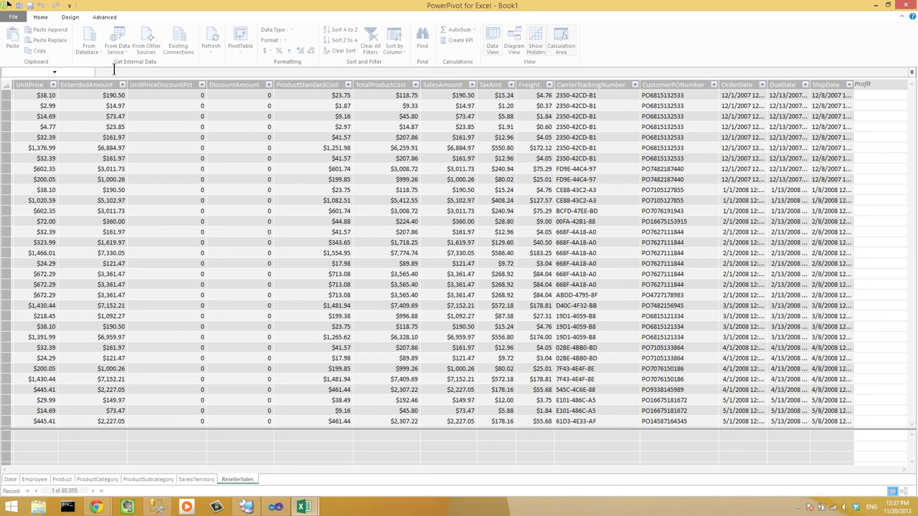
pyautogui.click(113, 69)
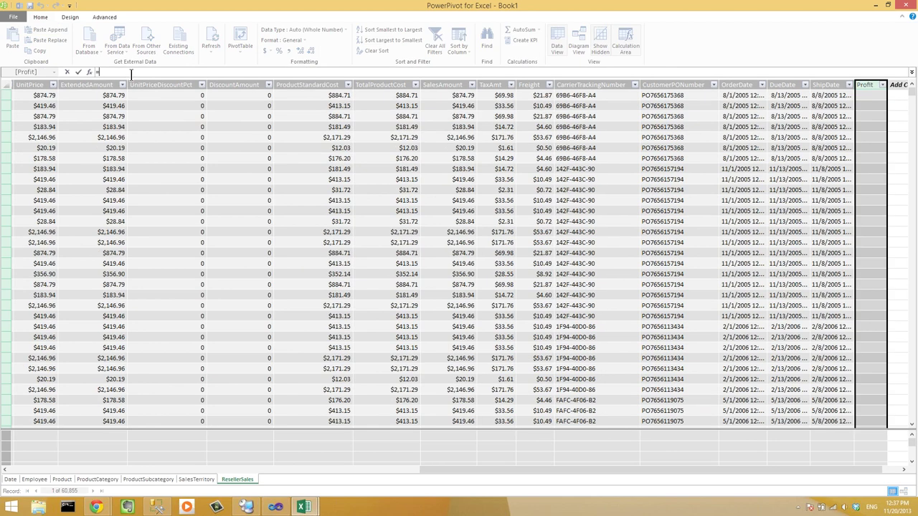
pyautogui.write('=s')
pyautogui.press('BackSpace')
pyautogui.write('r')
pyautogui.press('BackSpace')
pyautogui.write('saleam')
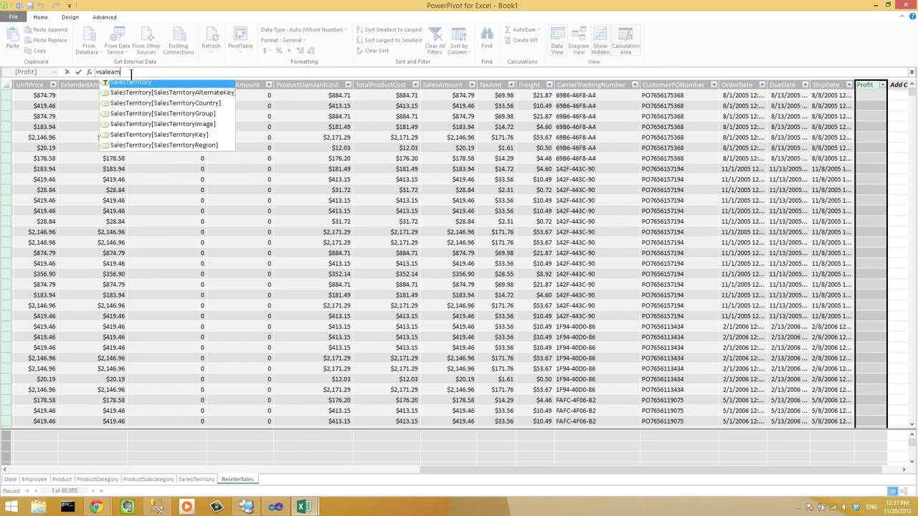
pyautogui.press('BackSpace')
pyautogui.press('BackSpace')
pyautogui.press('BackSpace')
pyautogui.press('BackSpace')
pyautogui.press('BackSpace')
pyautogui.write('re')
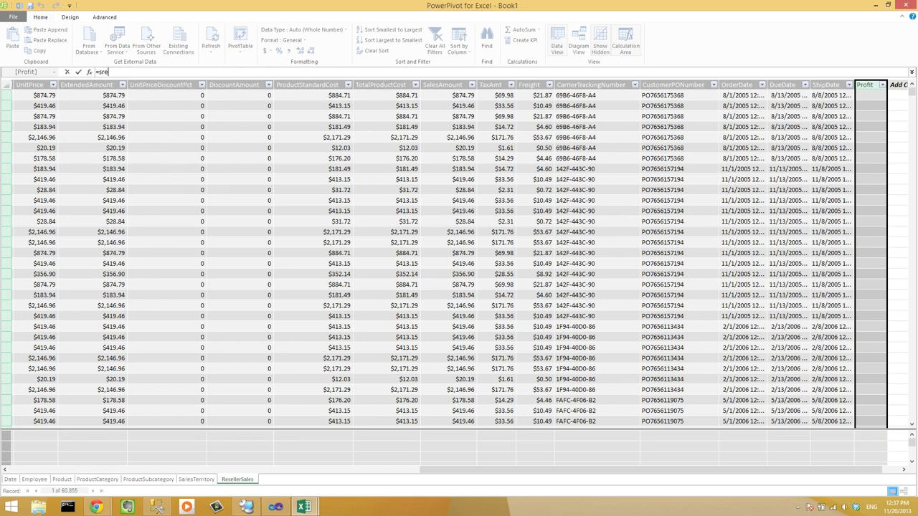
pyautogui.press('BackSpace')
pyautogui.press('BackSpace')
pyautogui.press('BackSpace')
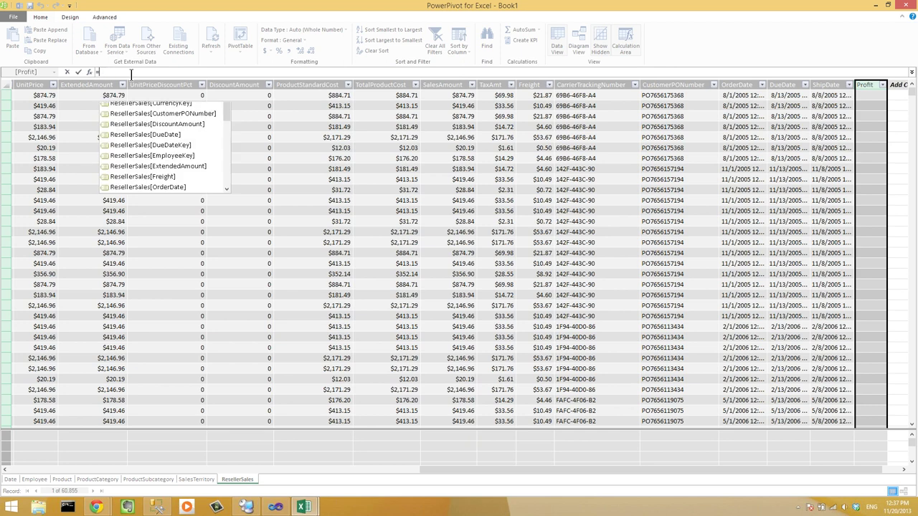
# Complete the Profit column's formula as =ResellerSales[SalesAmount] - ResellerSales[TotalProductCost]
pyautogui.write('rese')
pyautogui.press('Tab')
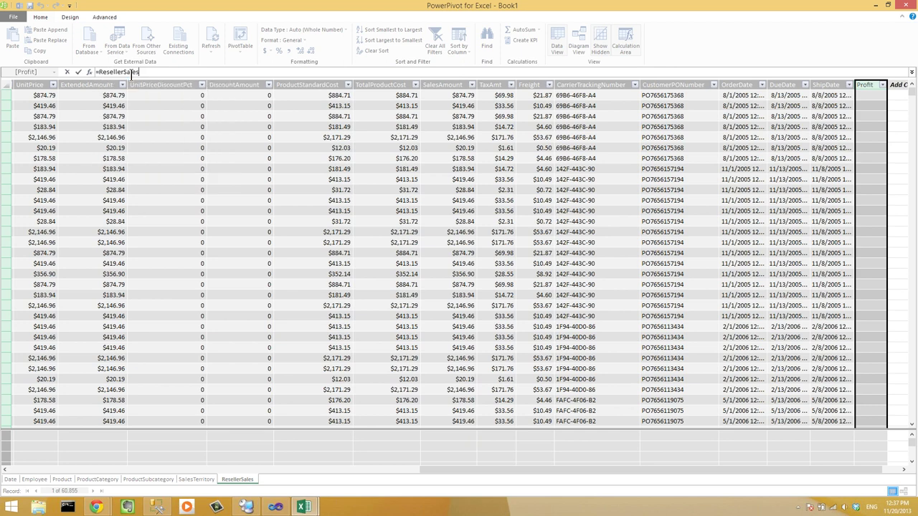
pyautogui.write('[sale')
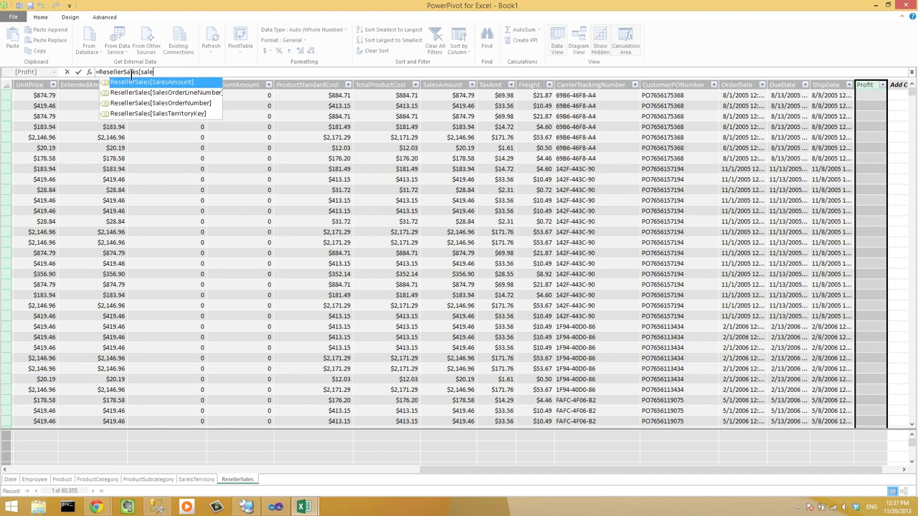
pyautogui.press('Tab')
pyautogui.write('-')
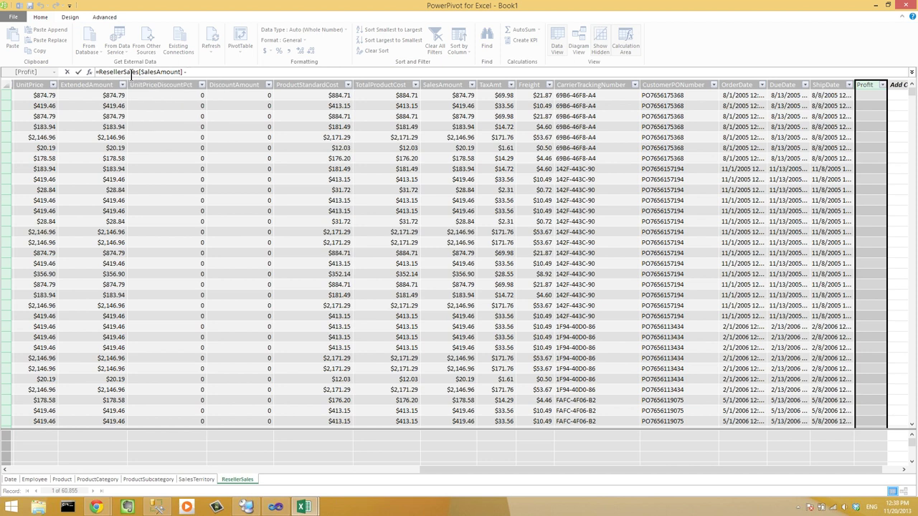
pyautogui.write(' rese')
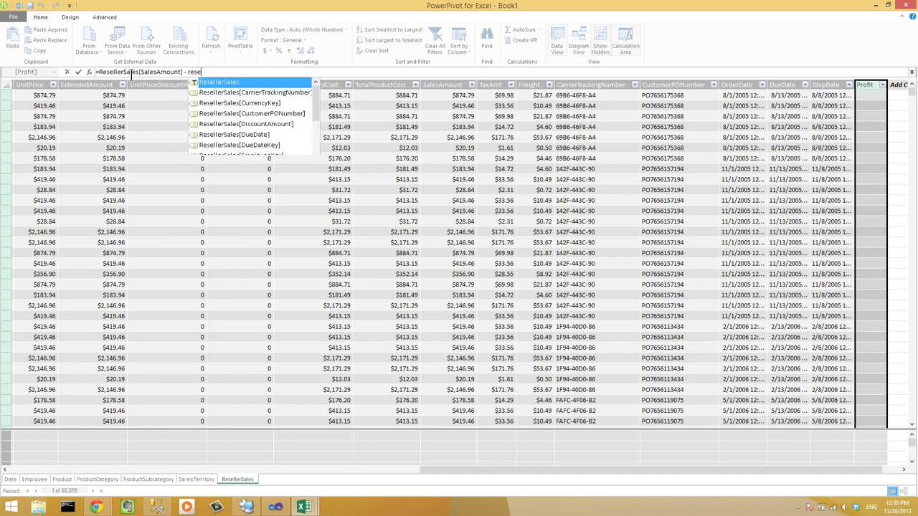
pyautogui.press('Tab')
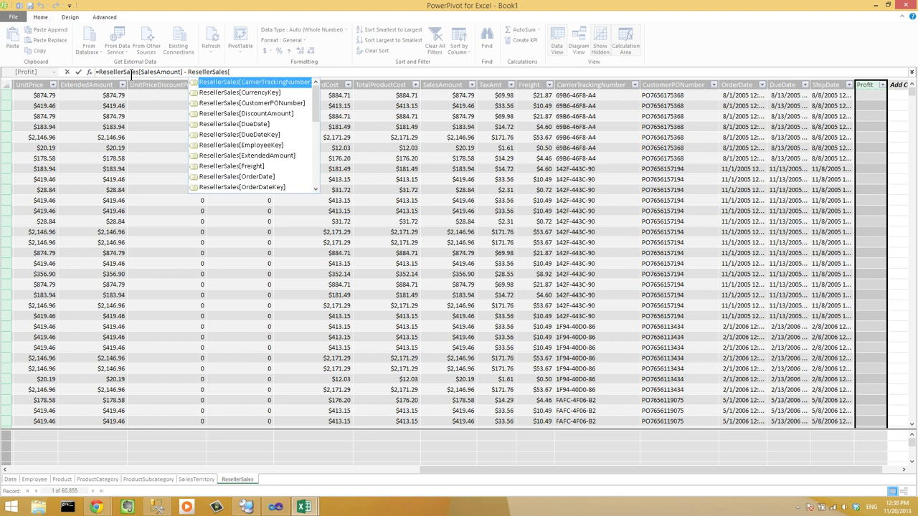
pyautogui.write('to')
pyautogui.press('Tab')
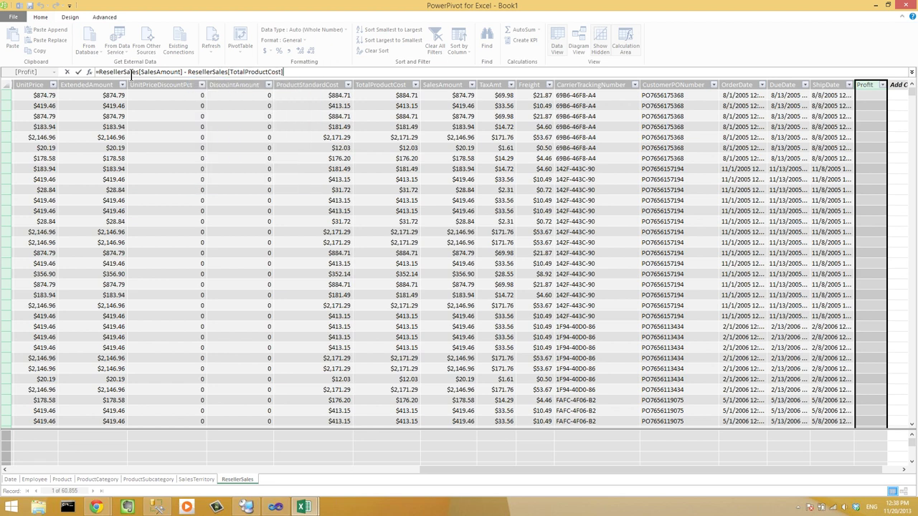
pyautogui.press('Return')
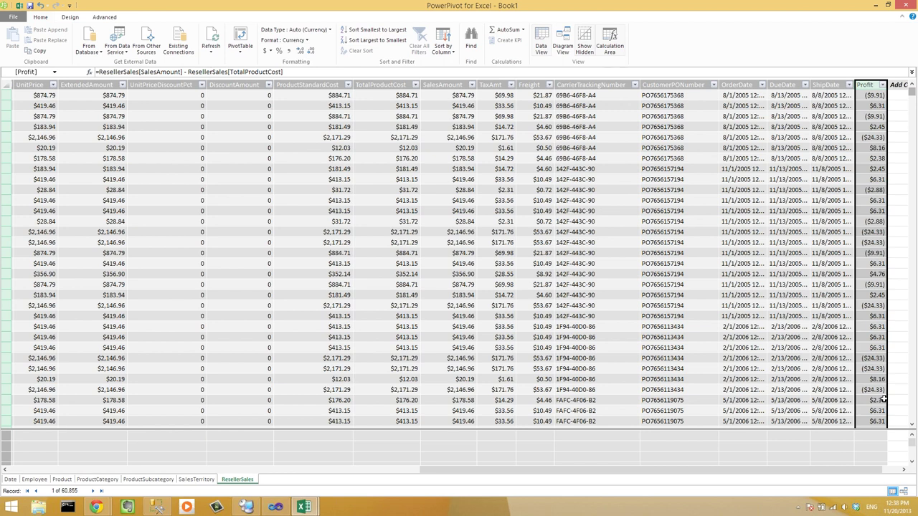
# Create an AutoSum measure beneath the Profit column, name it Total Profit, and switch to the Book1 workbook in Excel
pyautogui.scroll(-10, 870, 423)
pyautogui.click(870, 435)
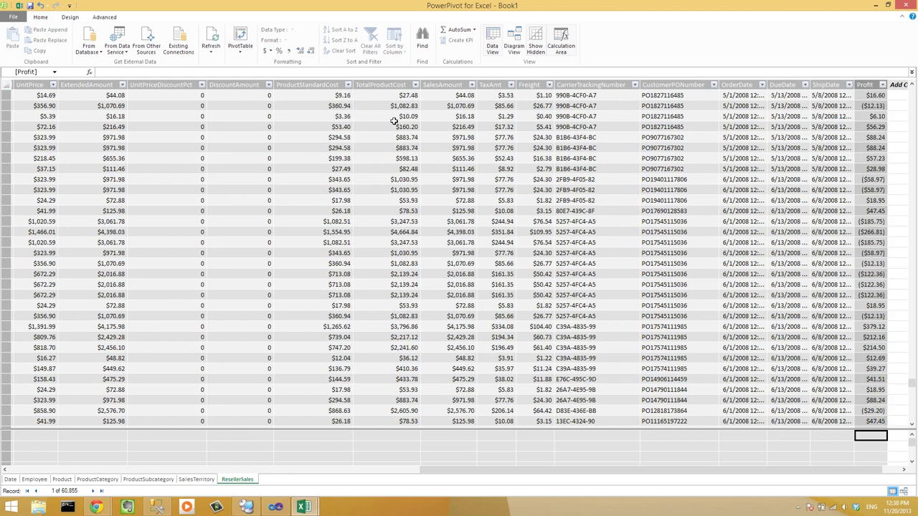
pyautogui.click(453, 29)
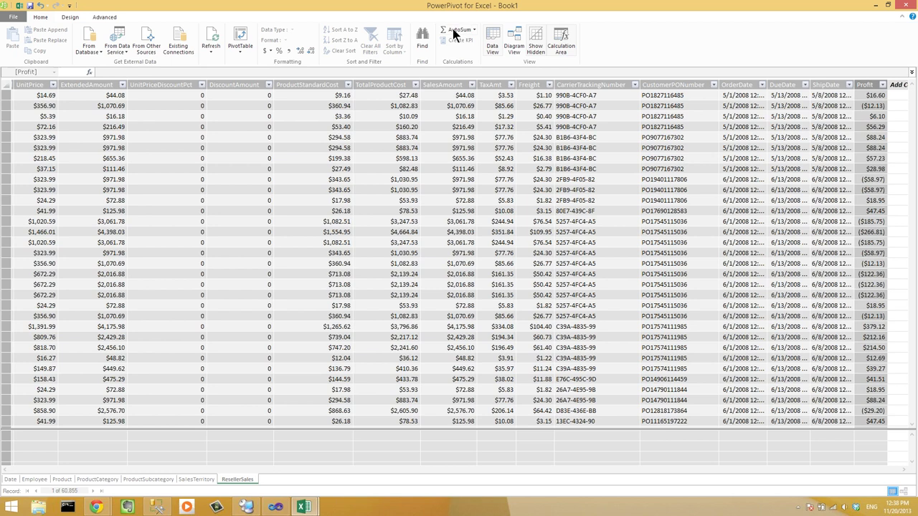
pyautogui.click(115, 72)
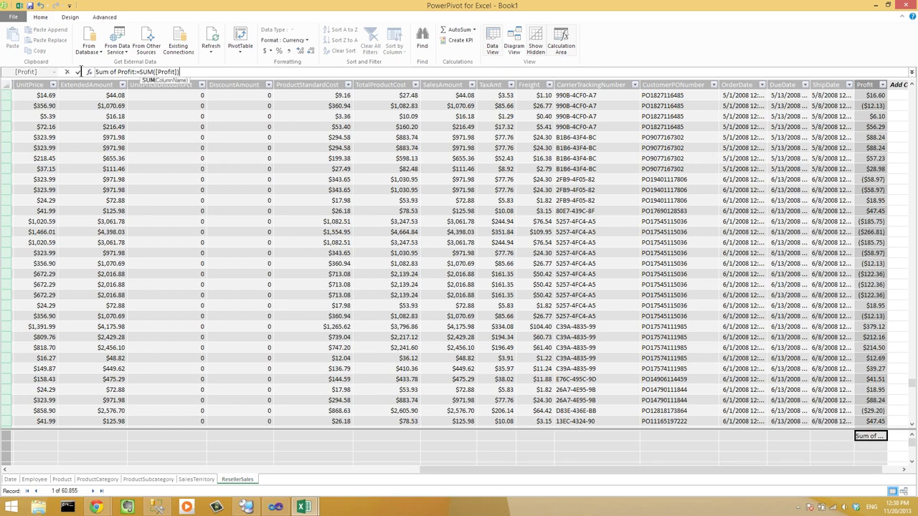
pyautogui.moveTo(116, 72); pyautogui.dragTo(82, 76)
pyautogui.write('Tot')
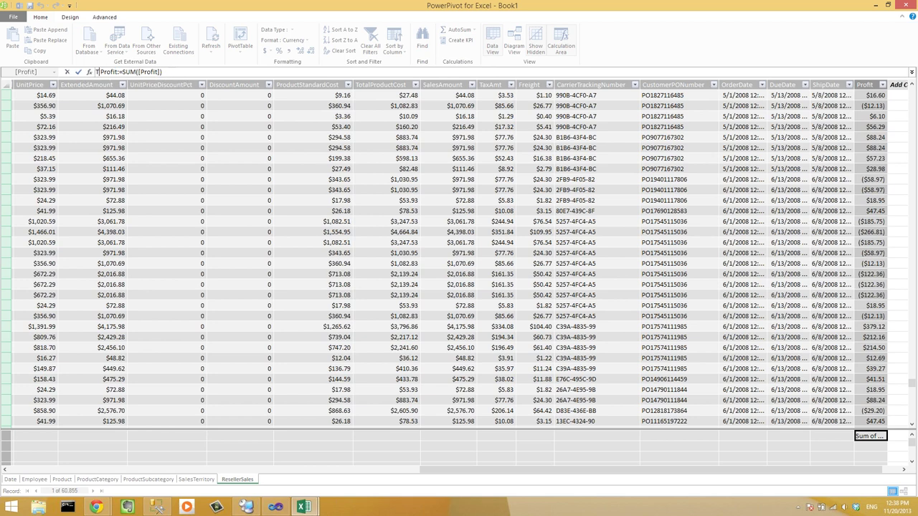
pyautogui.write('al')
pyautogui.click(79, 72)
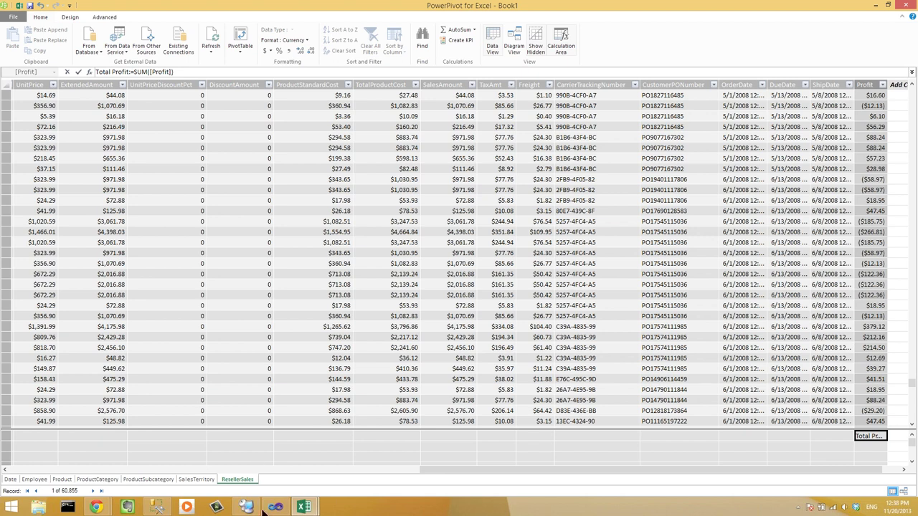
pyautogui.moveTo(303, 507)
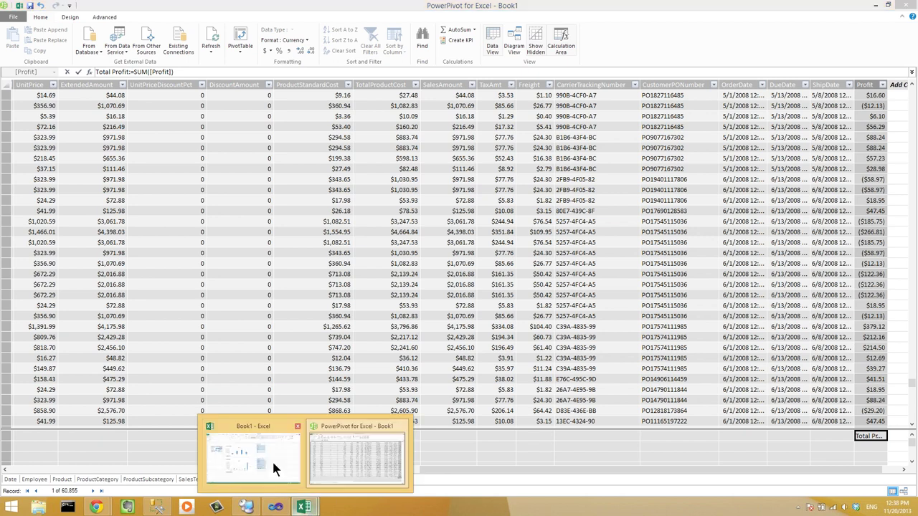
pyautogui.click(271, 459)
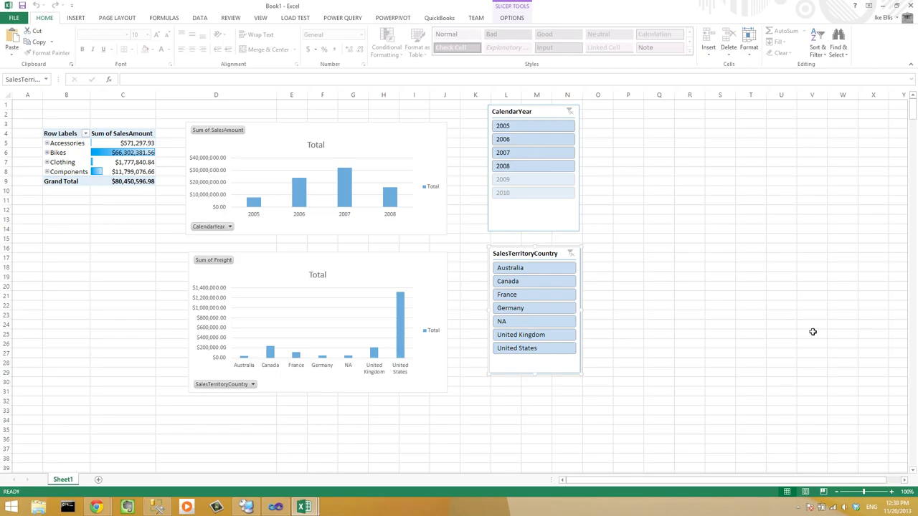
# Try adding the ResellerSales Profit field to the values of the yearly sales chart, and remove it again
pyautogui.click(387, 194)
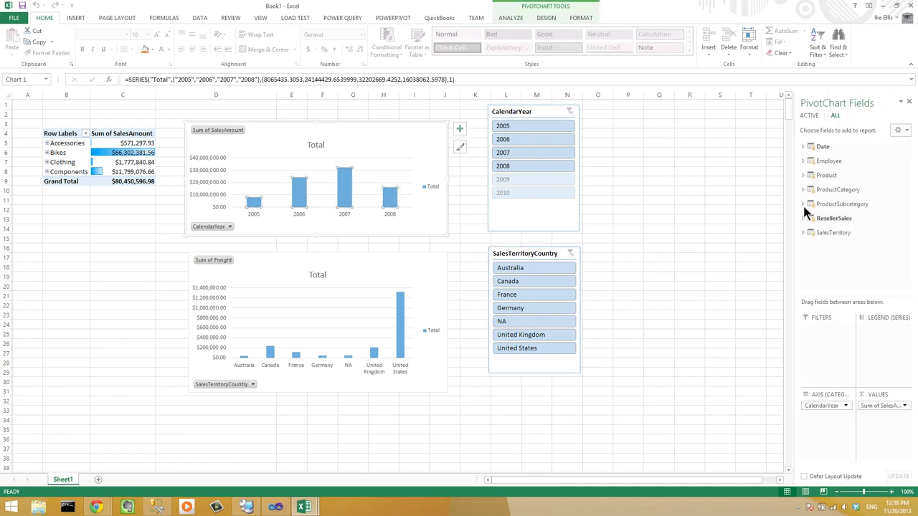
pyautogui.click(803, 218)
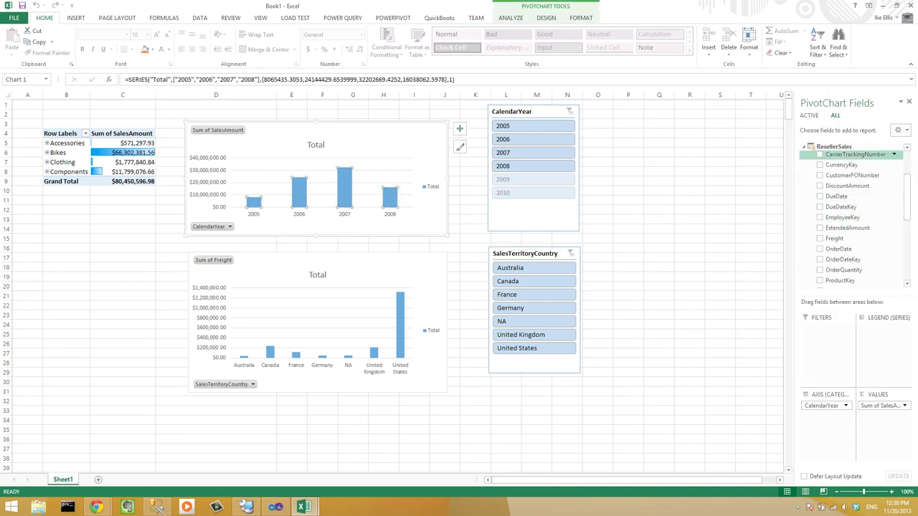
pyautogui.scroll(3, 905, 203)
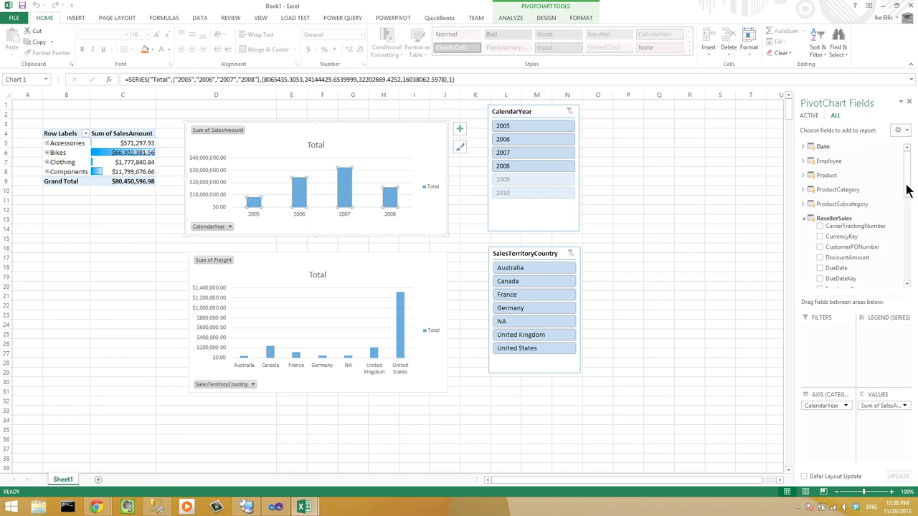
pyautogui.moveTo(906, 189); pyautogui.dragTo(902, 247)
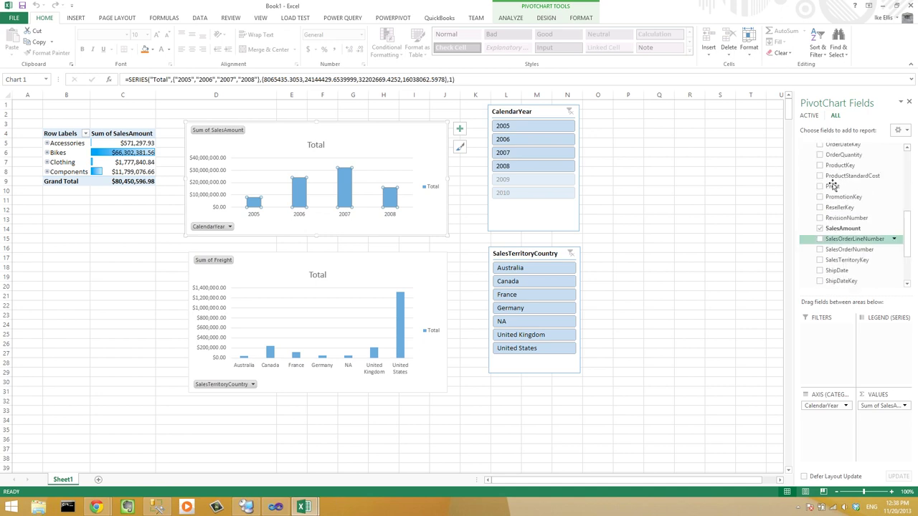
pyautogui.moveTo(831, 186); pyautogui.dragTo(883, 427)
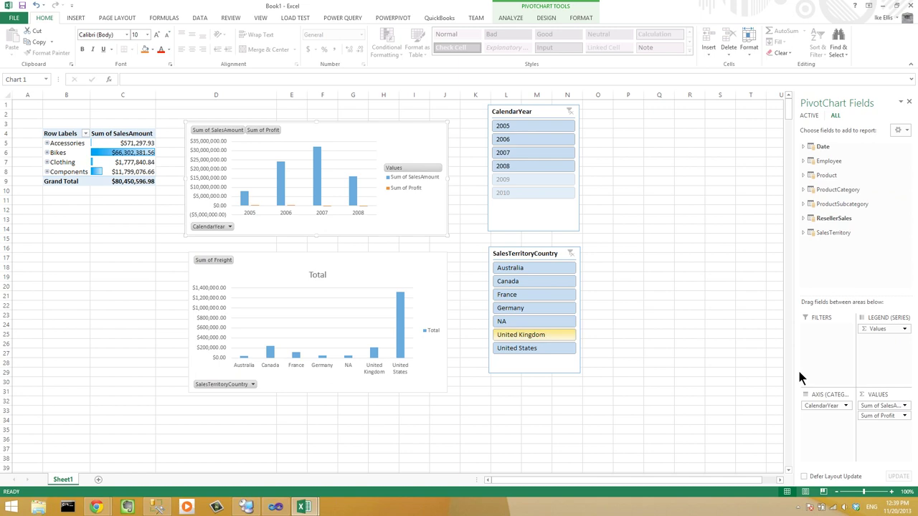
pyautogui.moveTo(879, 415); pyautogui.dragTo(153, 128)
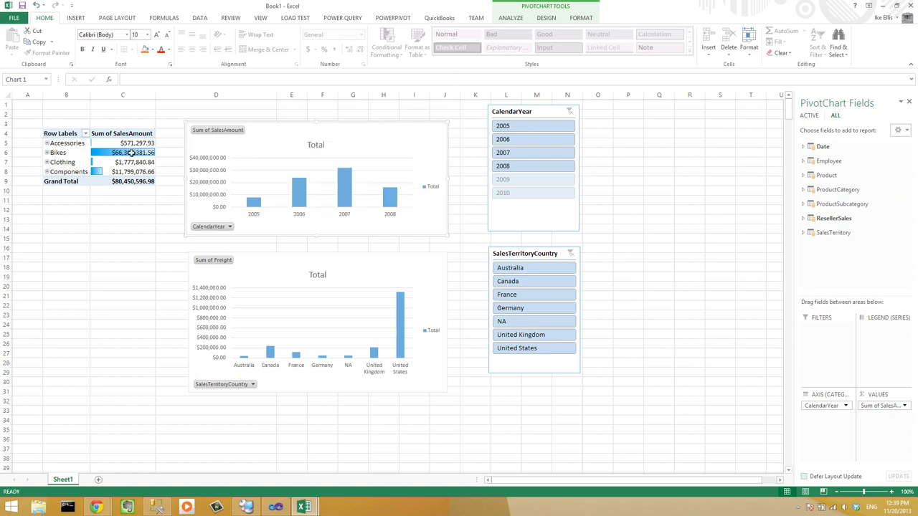
# Add the ResellerSales Profit field to the values of the category PivotTable
pyautogui.click(131, 153)
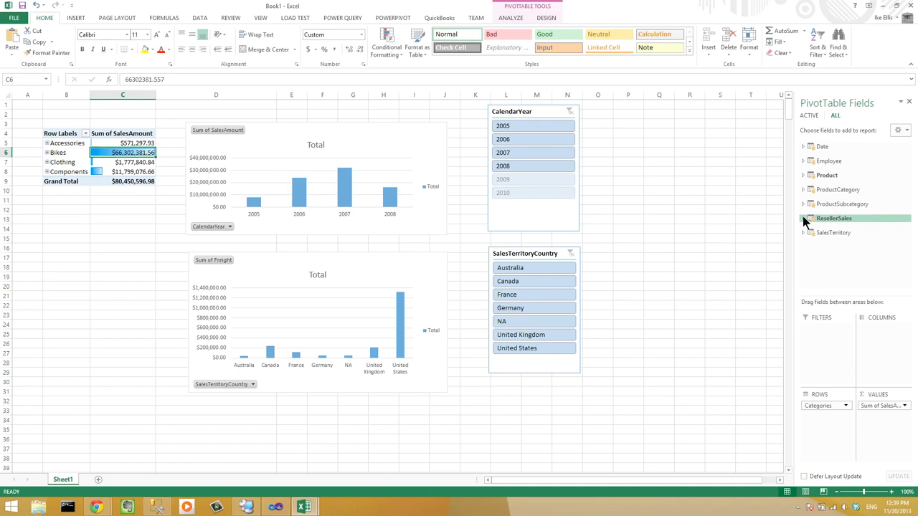
pyautogui.click(803, 219)
pyautogui.click(908, 243)
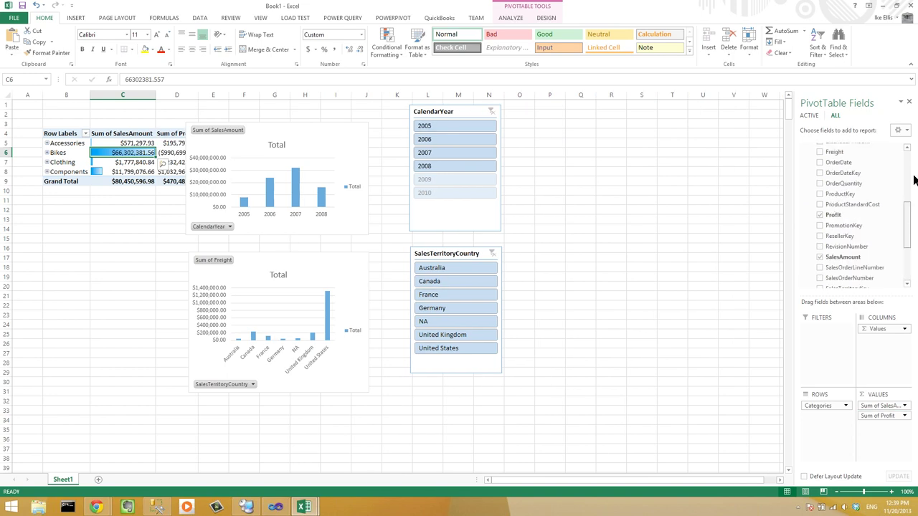
pyautogui.scroll(5, 909, 165)
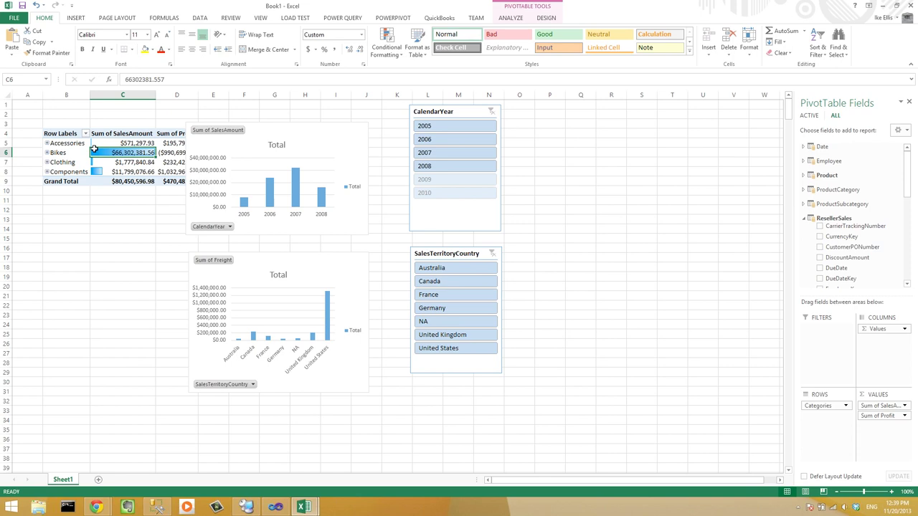
# Move the sales and freight charts to the right so they clear the PivotTable's Sum of Profit column
pyautogui.click(264, 127)
pyautogui.moveTo(316, 135); pyautogui.dragTo(297, 123)
pyautogui.moveTo(256, 258); pyautogui.dragTo(282, 252)
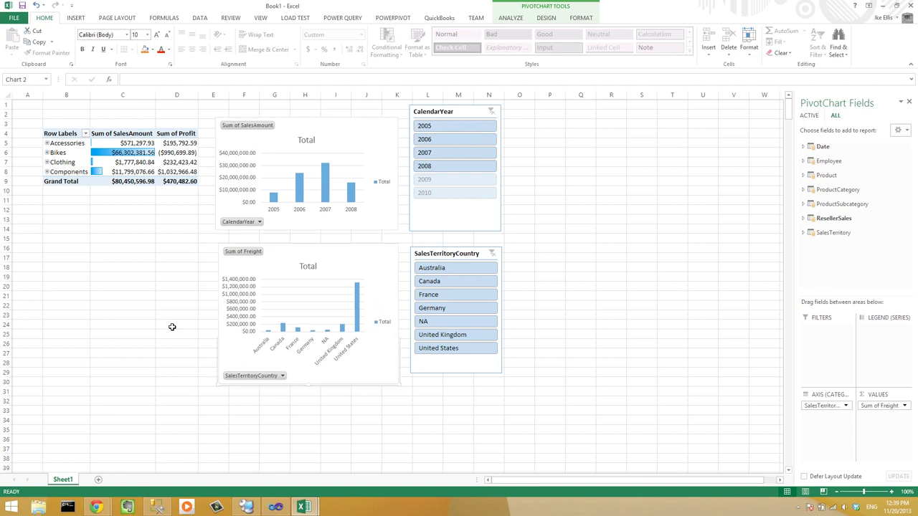
# Examine the category PivotTable's Sum of Profit values, and expand and collapse the Bikes row
pyautogui.click(189, 281)
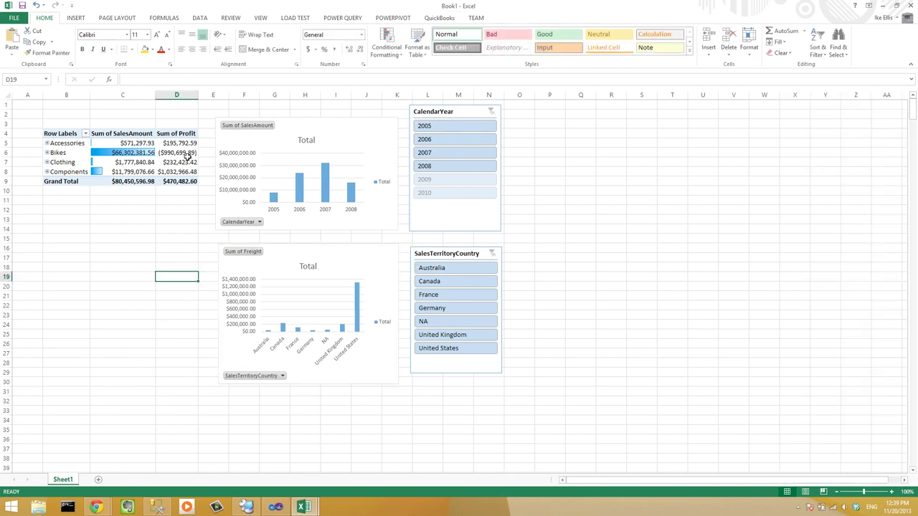
pyautogui.moveTo(183, 149)
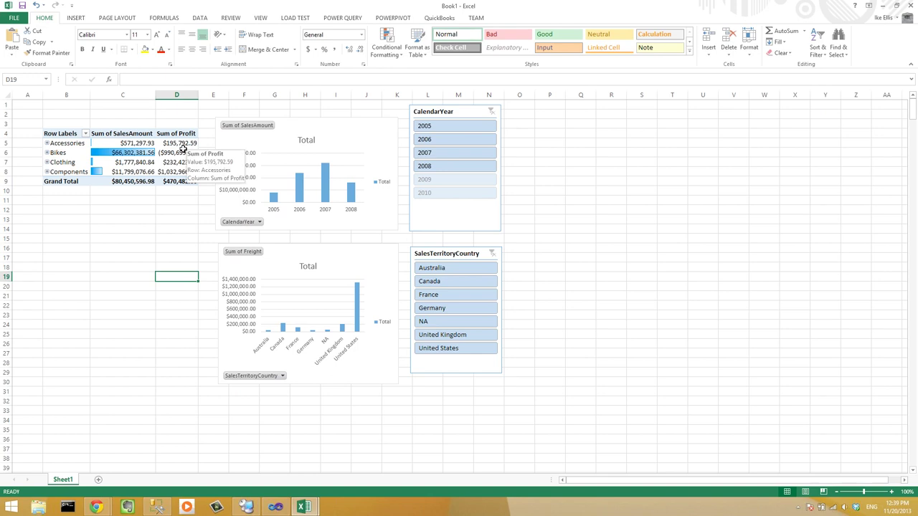
pyautogui.moveTo(184, 148); pyautogui.dragTo(181, 182)
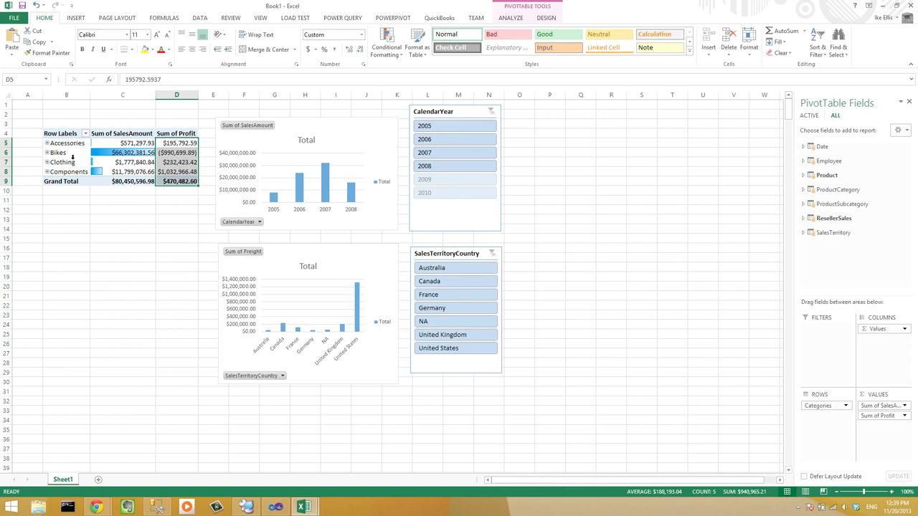
pyautogui.click(46, 152)
pyautogui.click(45, 153)
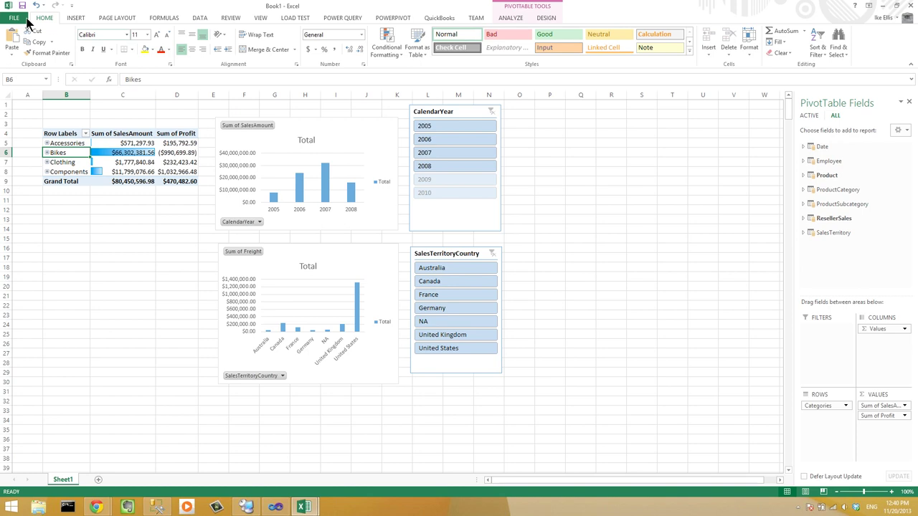
# Save the workbook to the Desktop as SalesToolsAW and bring its Excel window back to the front
pyautogui.hotkey('ctrl', 's')
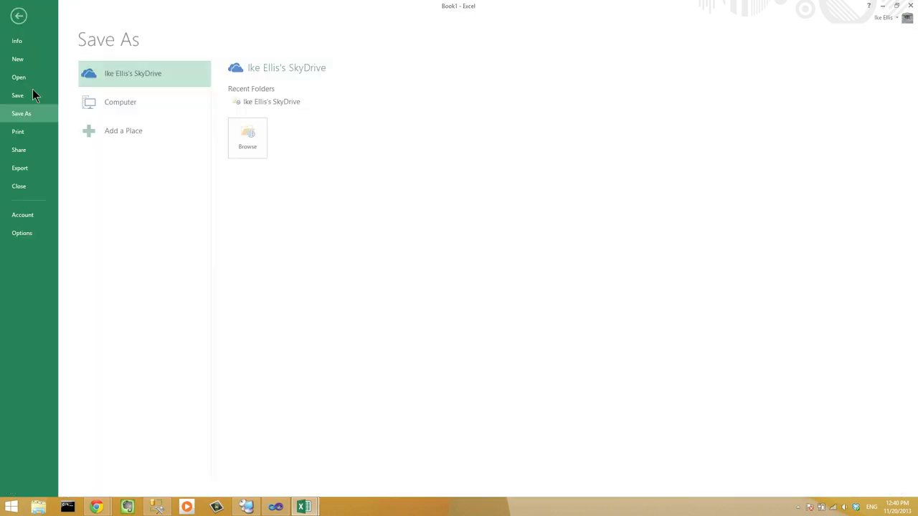
pyautogui.click(157, 109)
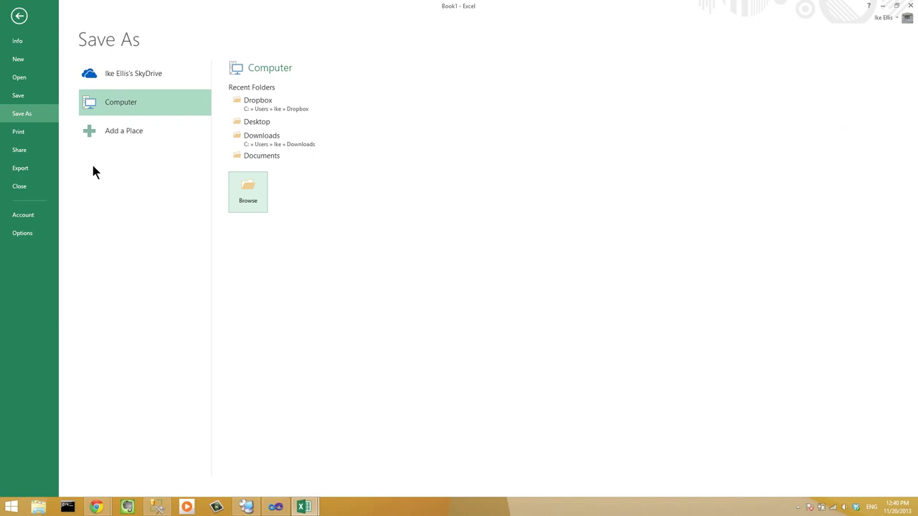
pyautogui.press('F12')
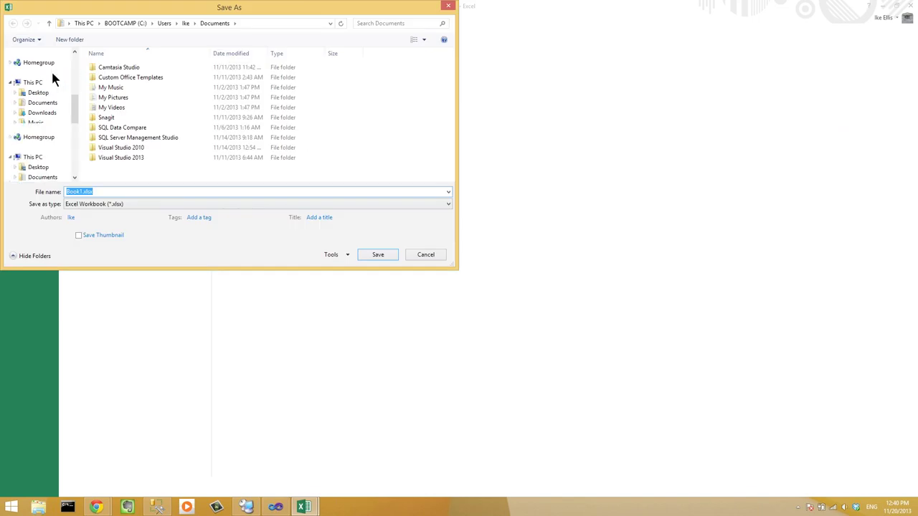
pyautogui.click(38, 87)
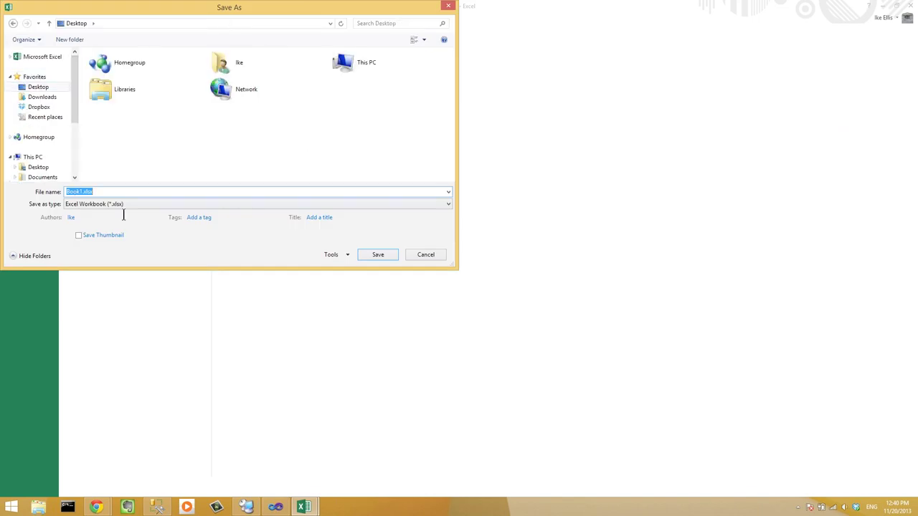
pyautogui.write('SalesToolsAW')
pyautogui.press('Return')
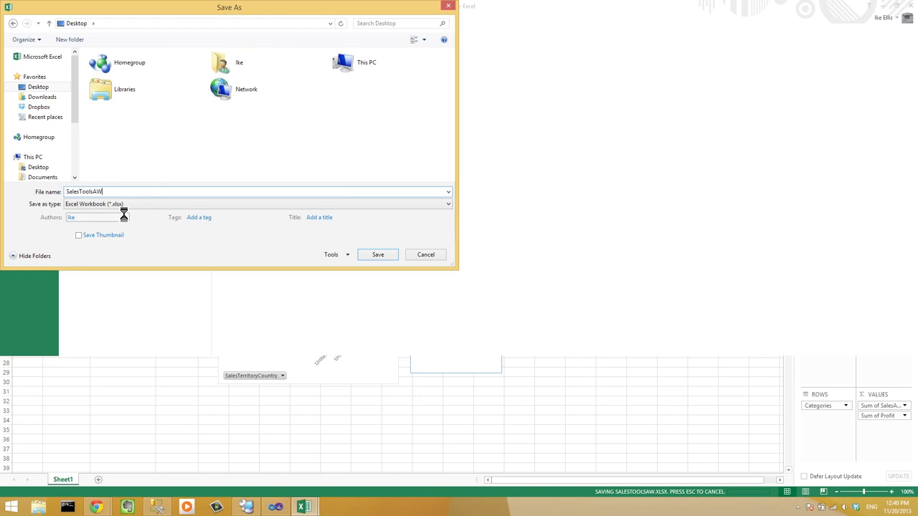
pyautogui.click(307, 507)
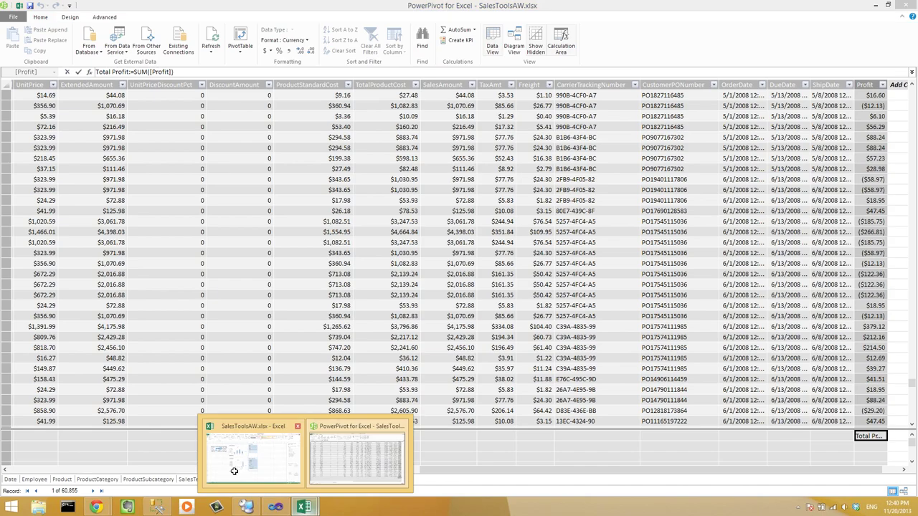
pyautogui.click(234, 473)
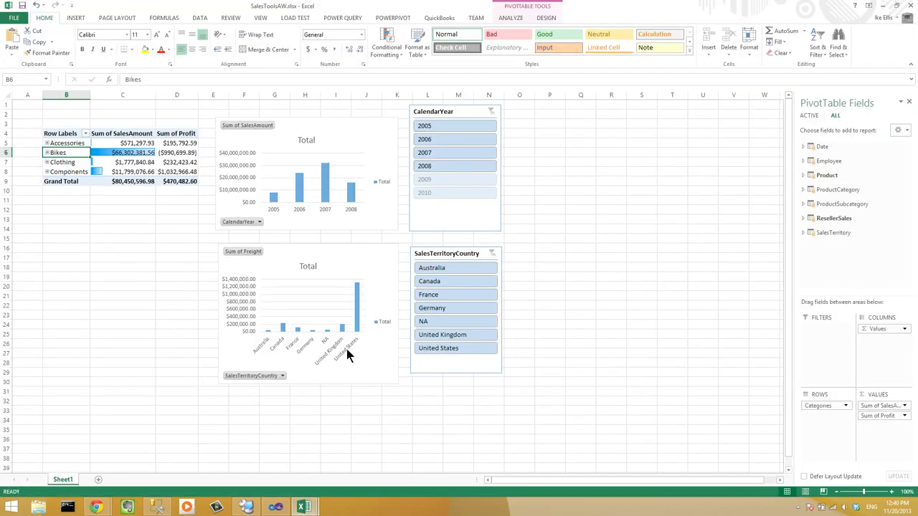
# Switch to Visual Studio, close it without saving MultidimensionalProject1, and start it again
pyautogui.moveTo(304, 507)
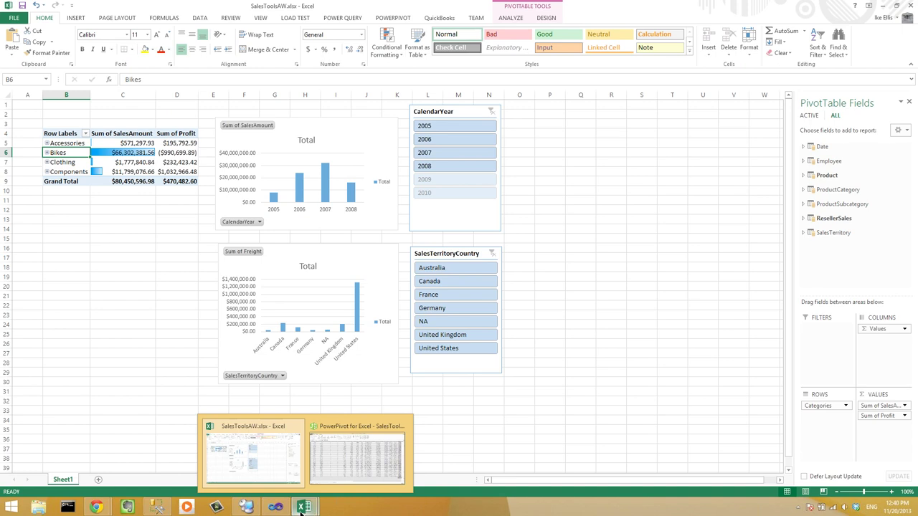
pyautogui.click(274, 508)
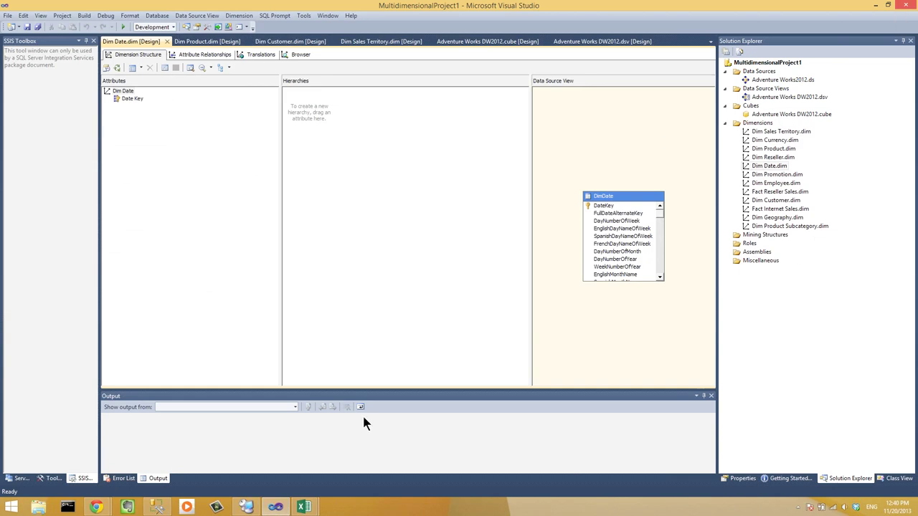
pyautogui.hotkey('alt', 'F4')
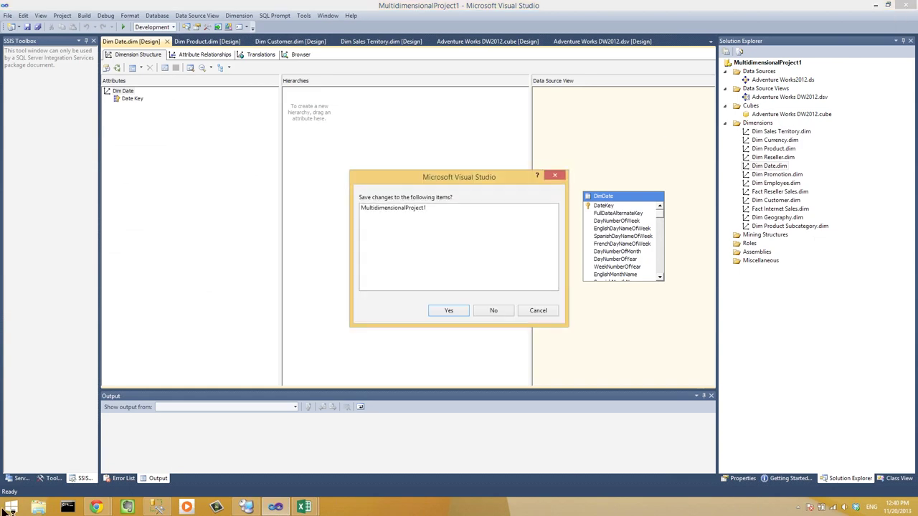
pyautogui.press('n')
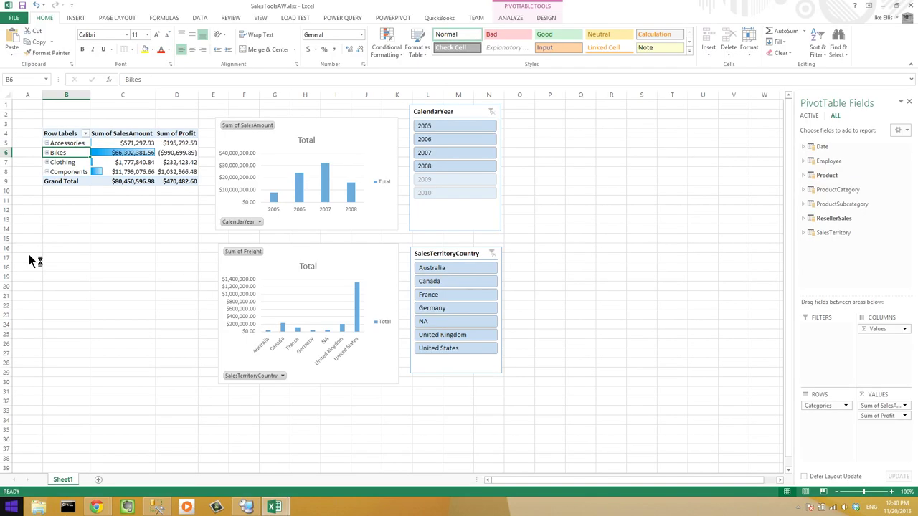
pyautogui.press('super')
pyautogui.click(43, 286)
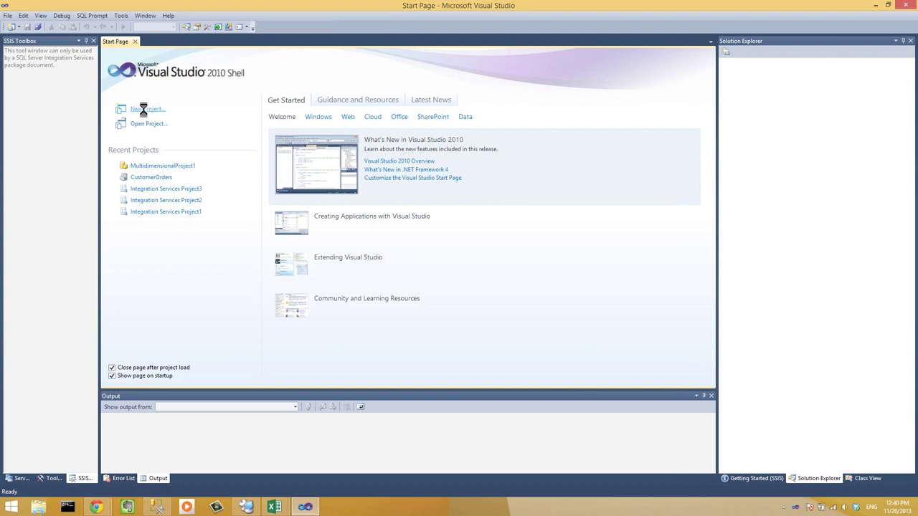
# Try to create an Analysis Services project named SalesTools from the Import from PowerPivot template
pyautogui.click(143, 109)
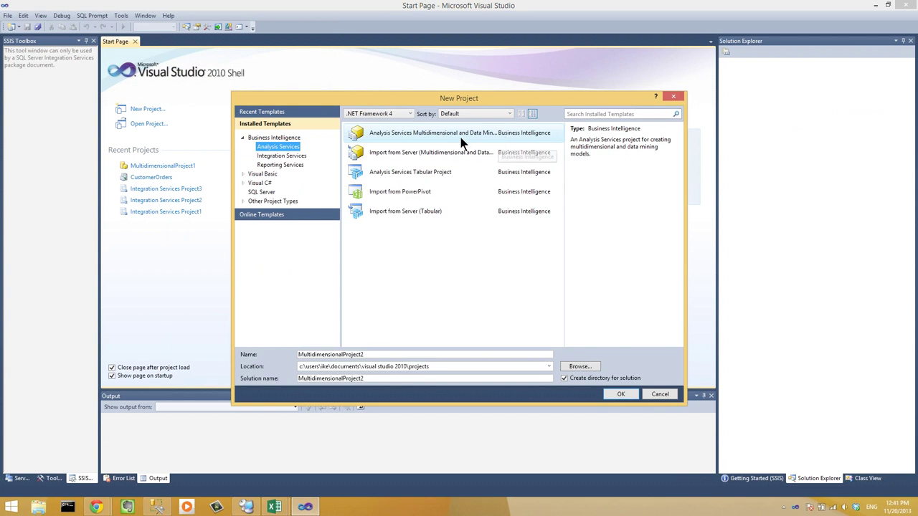
pyautogui.click(410, 193)
pyautogui.doubleClick(336, 354)
pyautogui.write('S')
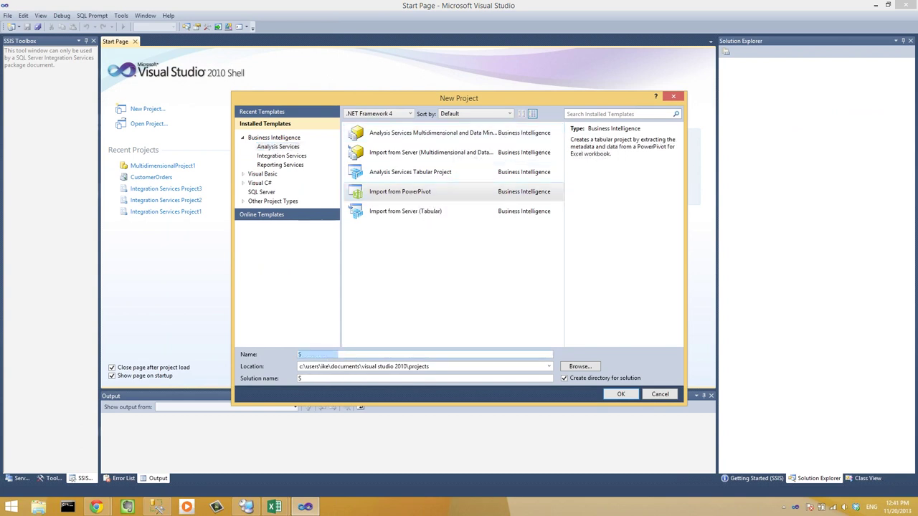
pyautogui.write('alesTools')
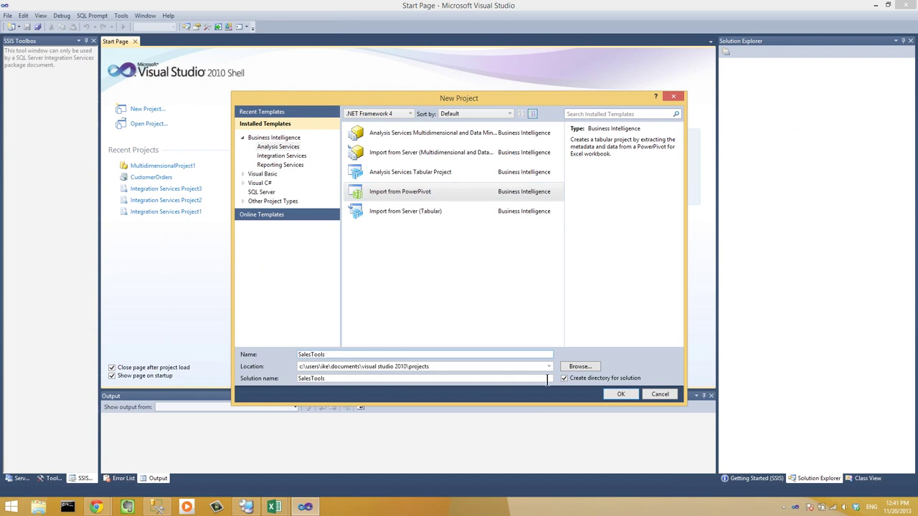
pyautogui.click(621, 395)
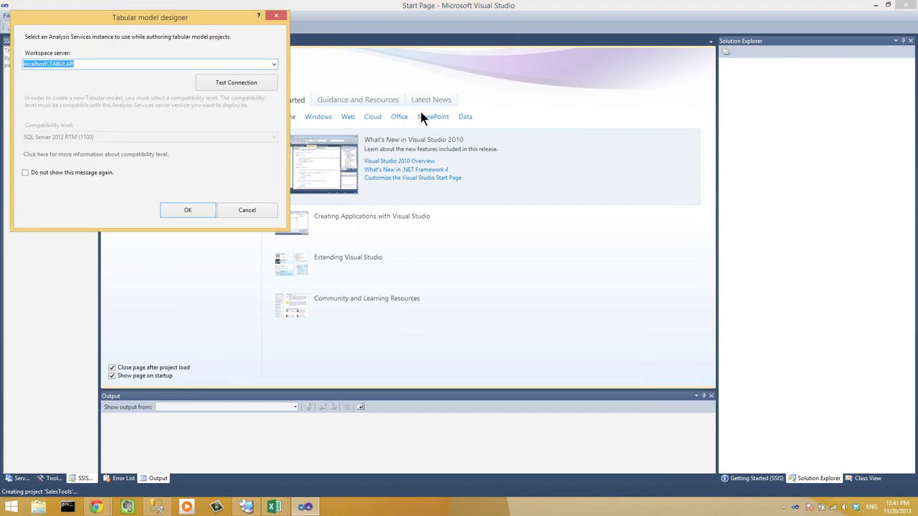
# Test the connection to workspace server localhost\TABULAR, accept it, and try to import SalesToolsAW.xlsx from the Desktop
pyautogui.click(506, 180)
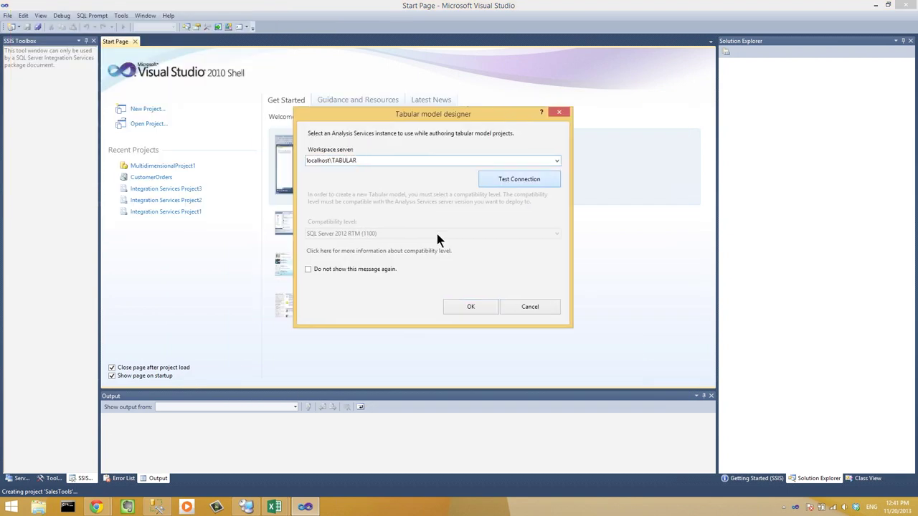
pyautogui.press('Return')
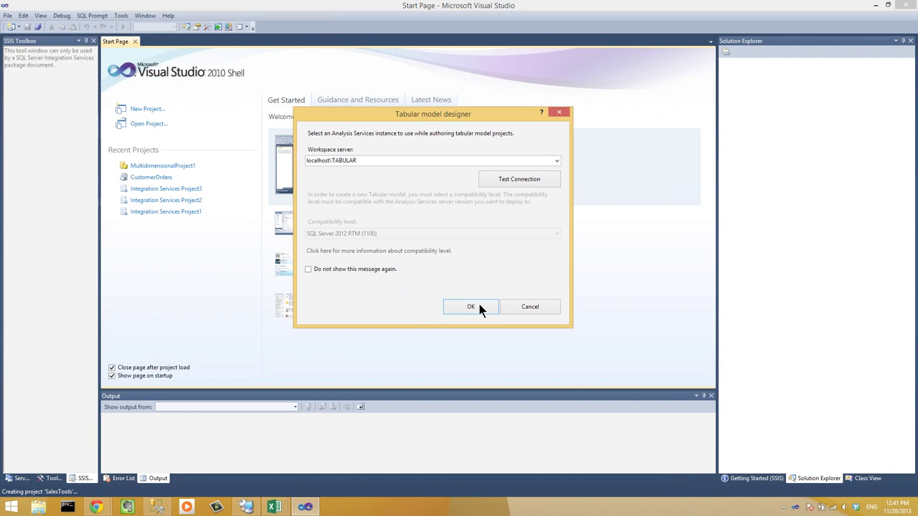
pyautogui.click(479, 308)
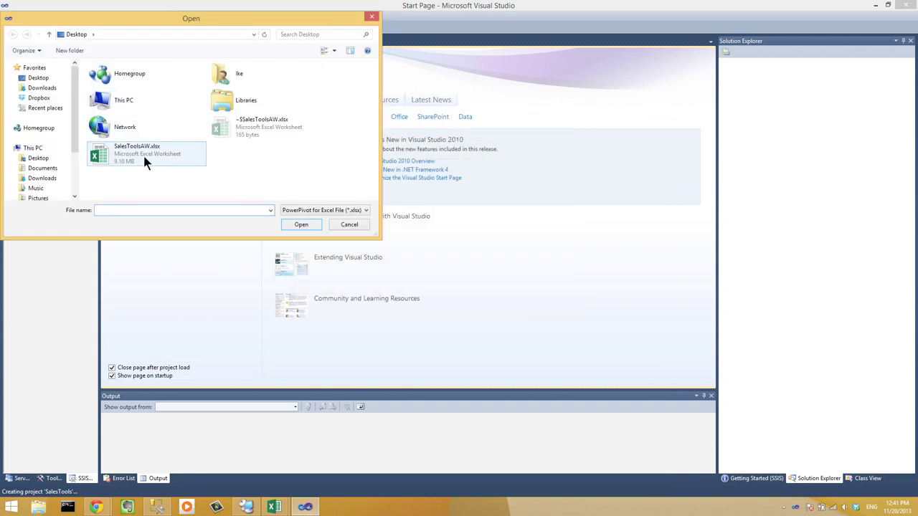
pyautogui.doubleClick(142, 153)
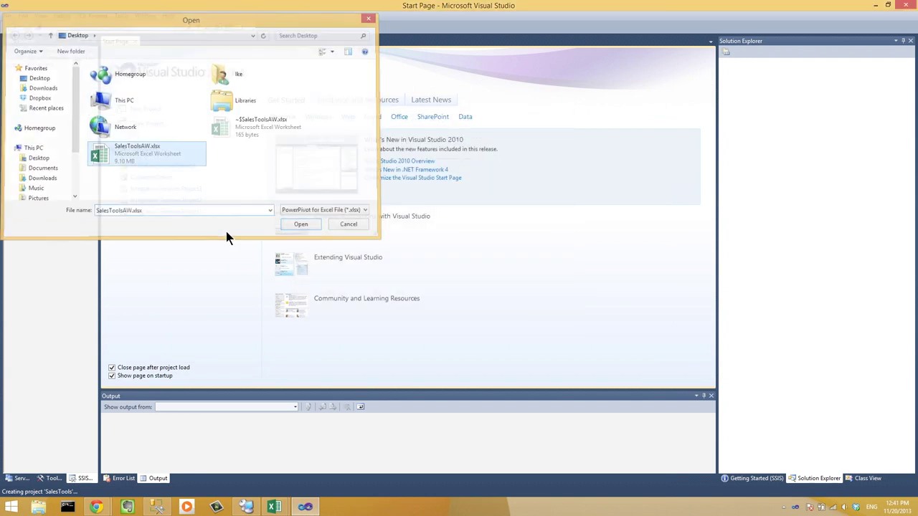
pyautogui.click(539, 290)
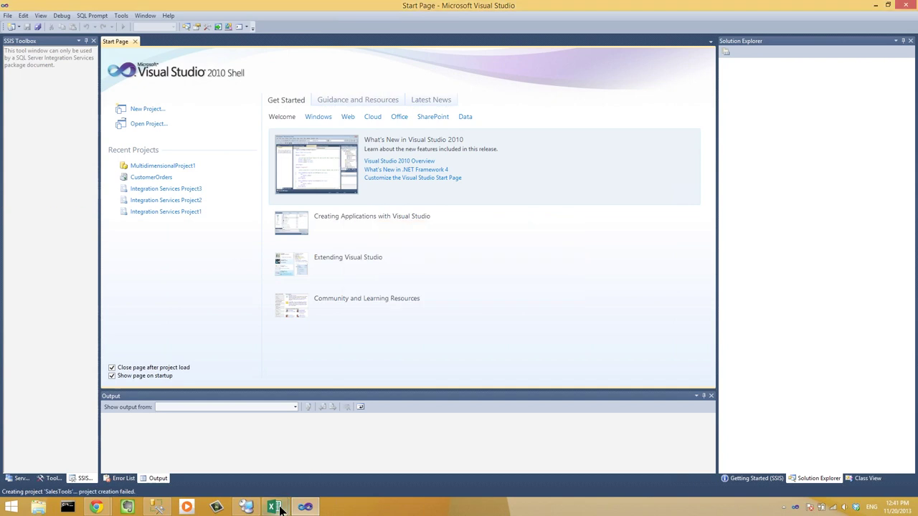
# Close all open Excel windows to release the SalesToolsAW workbook
pyautogui.rightClick(282, 509)
pyautogui.click(281, 484)
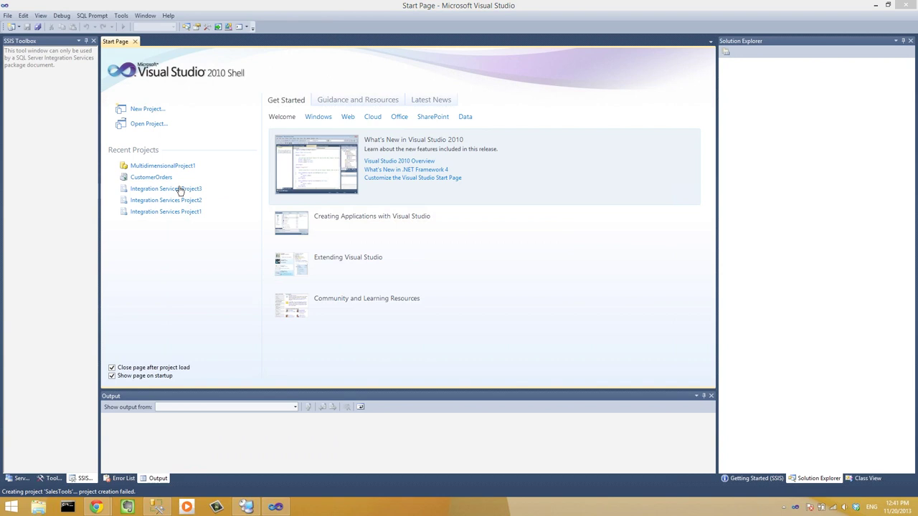
# Try to create an Import from PowerPivot project named SalesToolsv2, and dismiss the connection error
pyautogui.click(147, 109)
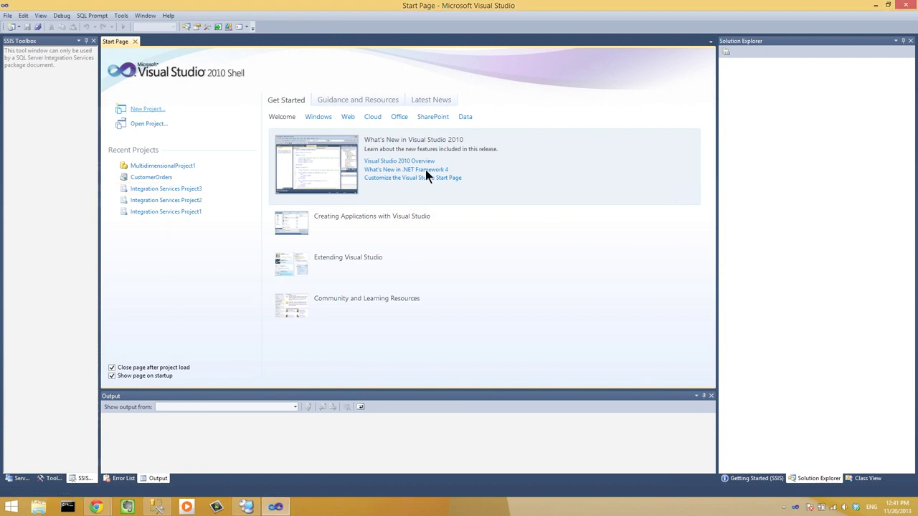
pyautogui.write('Sa')
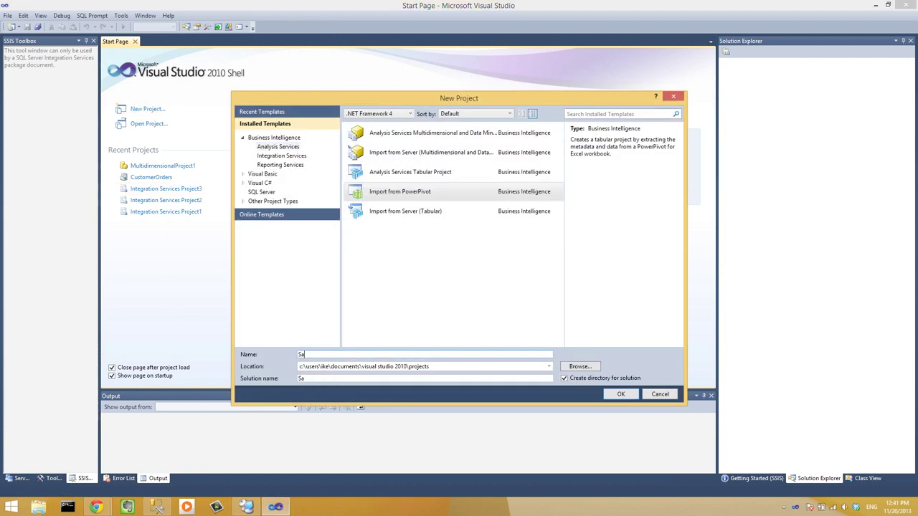
pyautogui.write('lesTools')
pyautogui.press('Return')
pyautogui.press('Return')
pyautogui.write('v2')
pyautogui.click(618, 395)
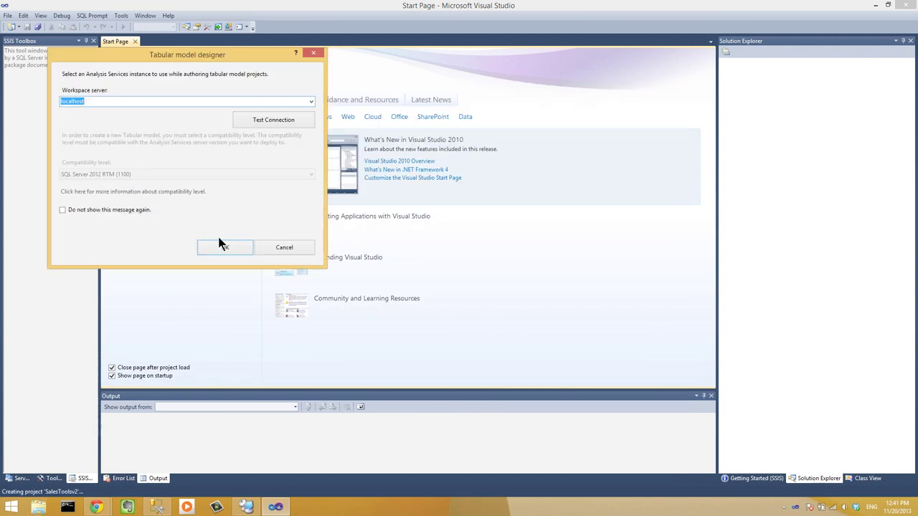
pyautogui.press('Escape')
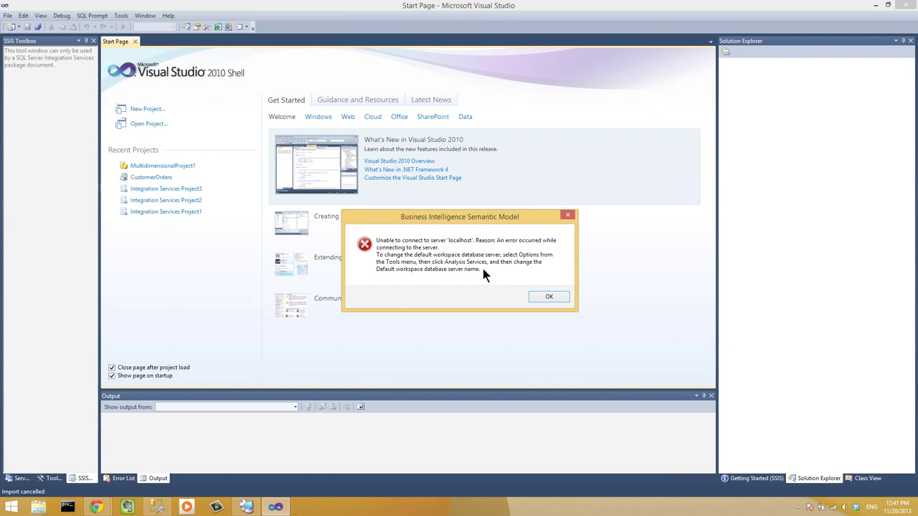
pyautogui.click(548, 299)
# Open the Analysis Services Tabular Designers deployment options and test the connection to default deployment server localhost
pyautogui.click(120, 16)
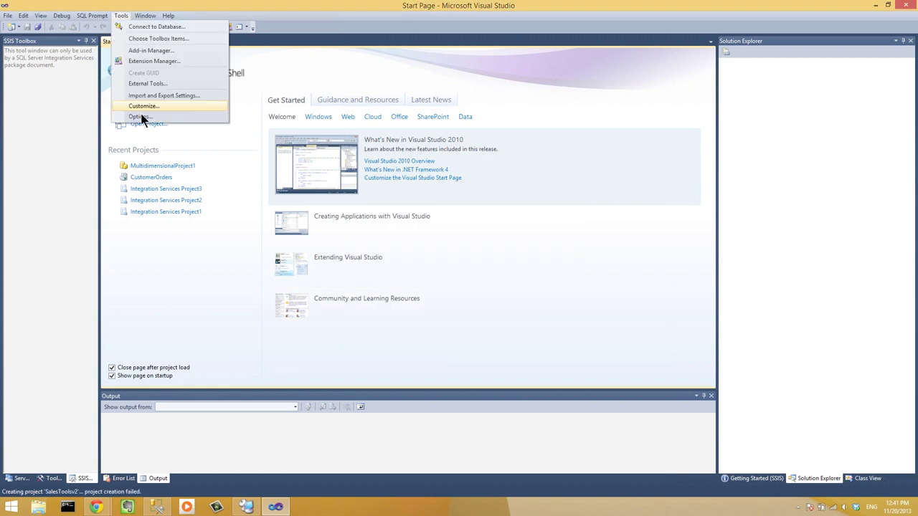
pyautogui.click(141, 117)
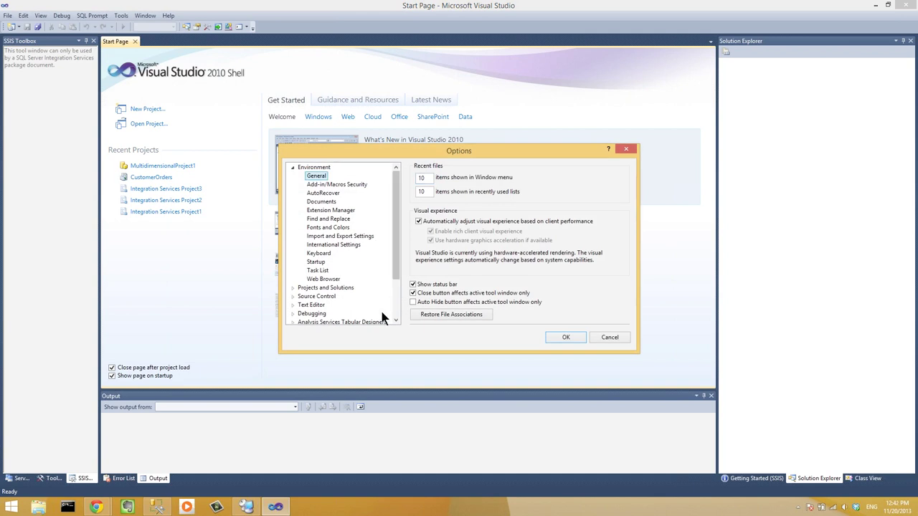
pyautogui.scroll(-2, 385, 316)
pyautogui.scroll(1, 316, 285)
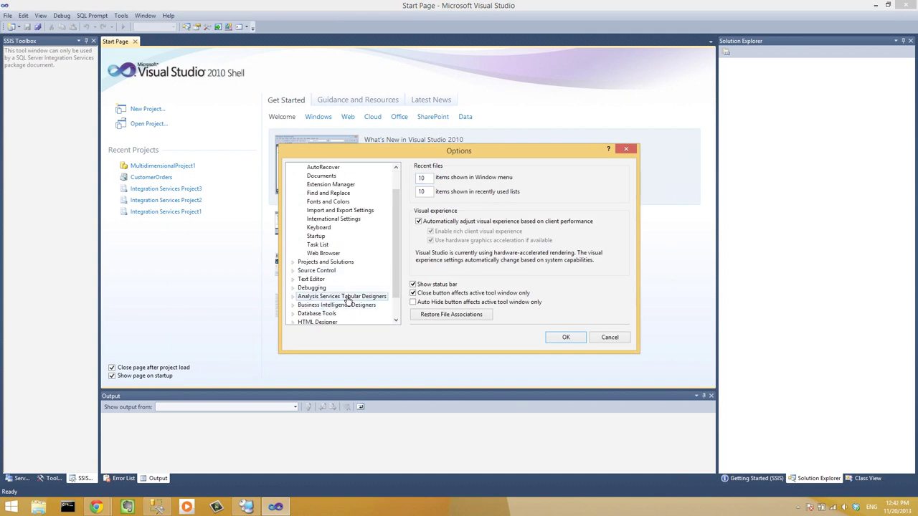
pyautogui.click(348, 297)
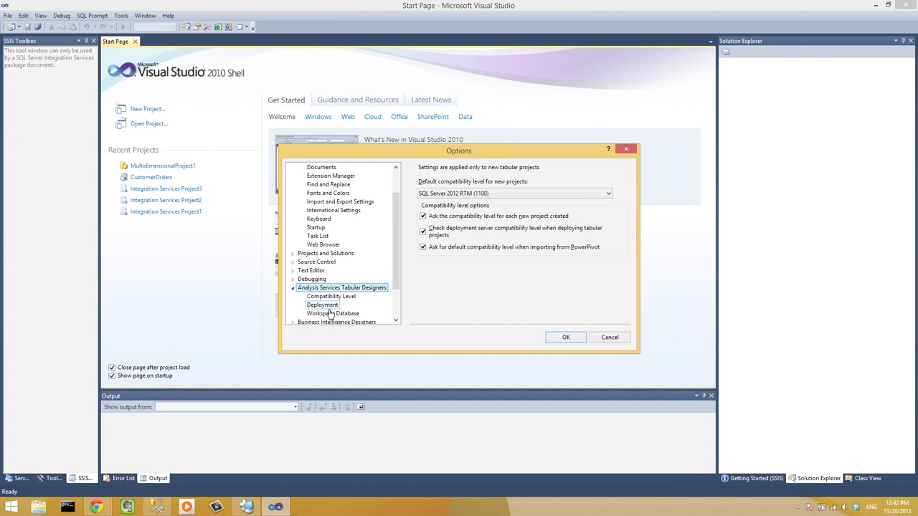
pyautogui.click(328, 307)
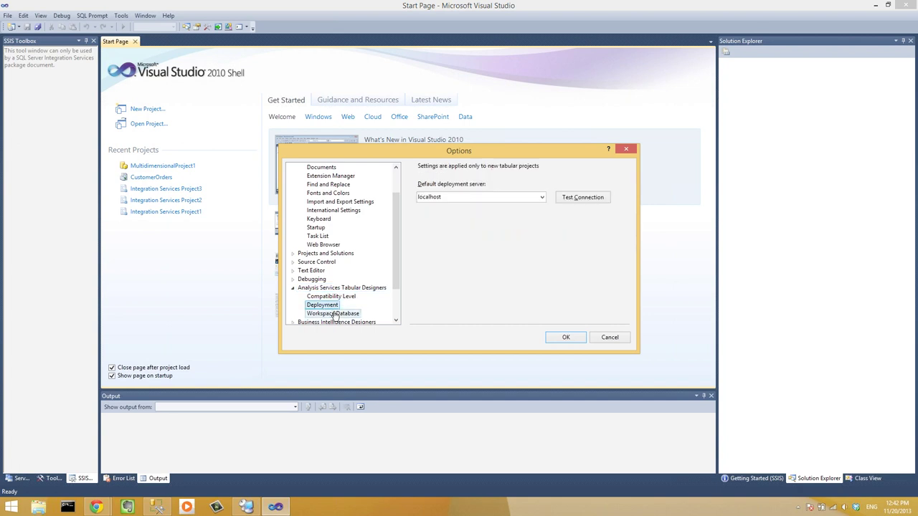
pyautogui.click(596, 200)
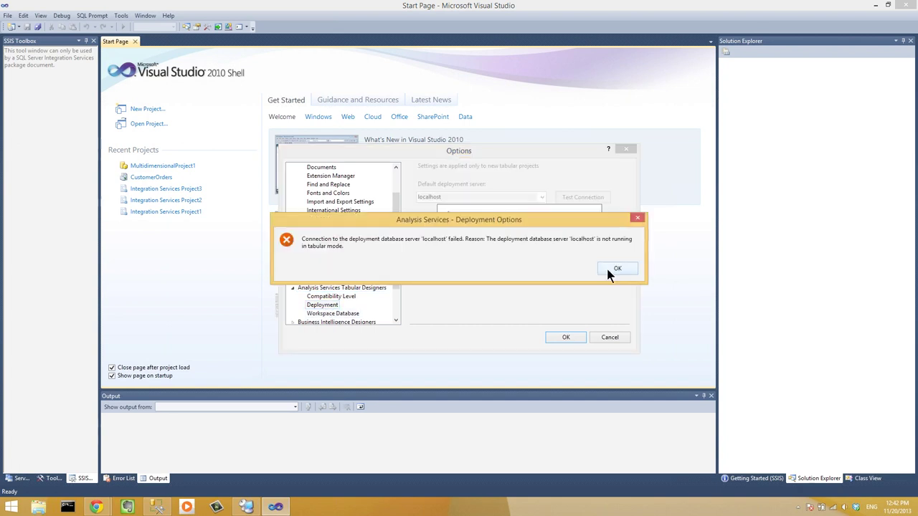
pyautogui.press('Return')
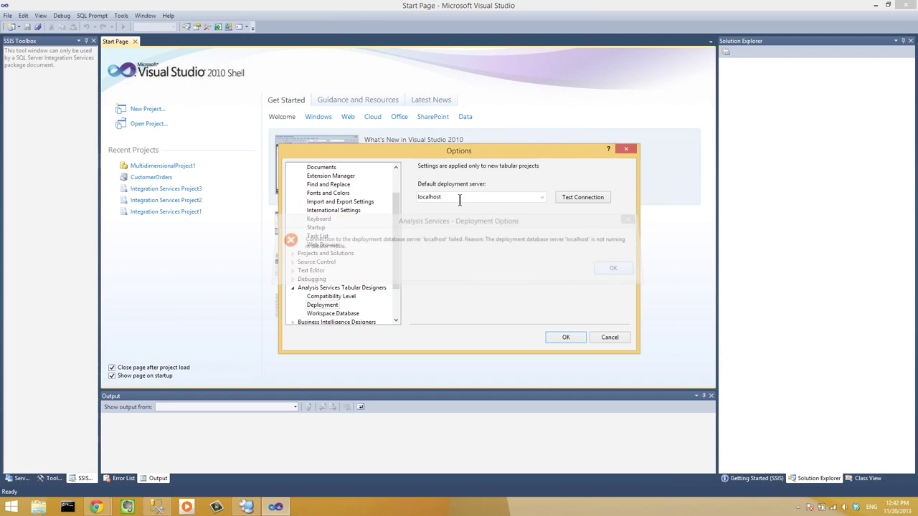
# Set the default deployment server to localhost\TABULAR, test the connection, and accept the options
pyautogui.click(479, 197)
pyautogui.write('\\tabULAR')
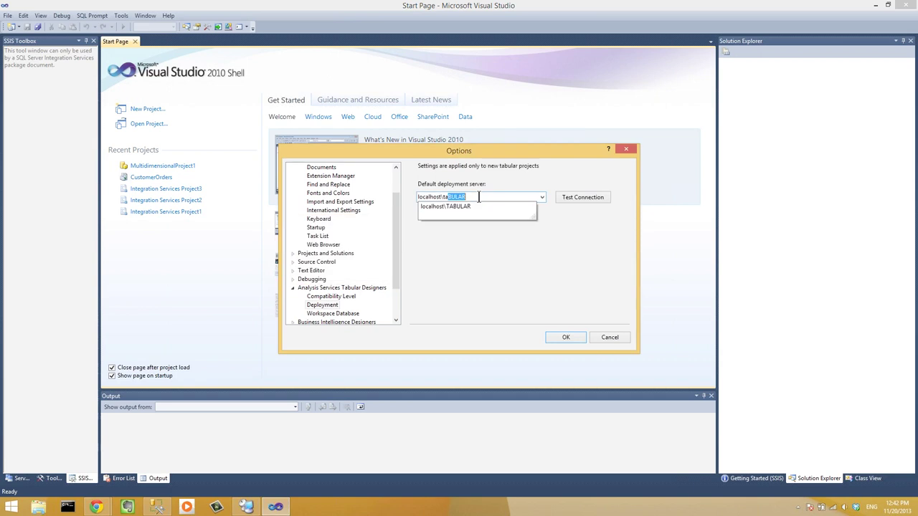
pyautogui.click(579, 200)
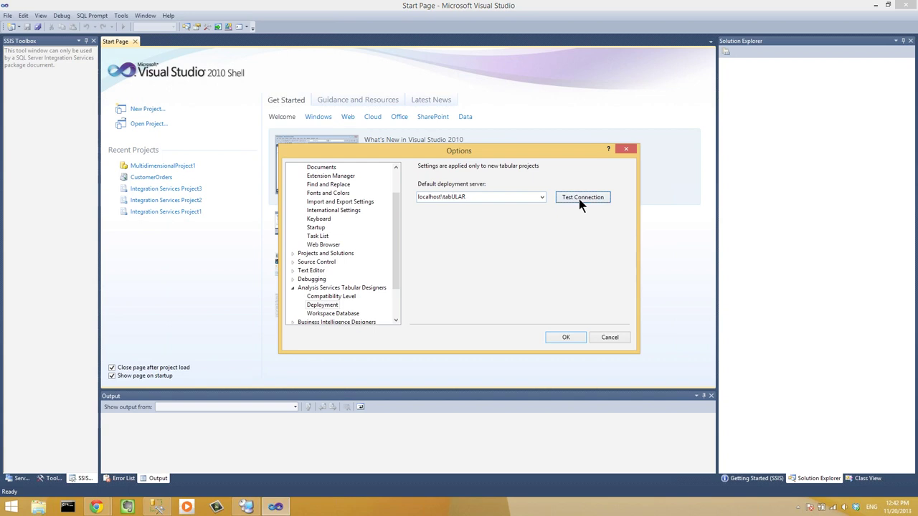
pyautogui.click(472, 264)
pyautogui.click(567, 337)
# Try to create an Import from PowerPivot project named SalesToolsv3 using workspace server localhost
pyautogui.click(149, 112)
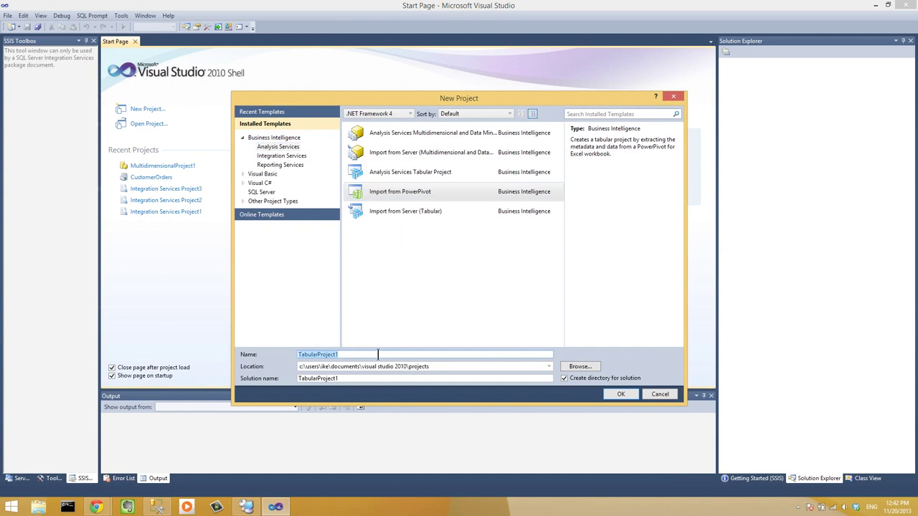
pyautogui.write('SalesToolsv3')
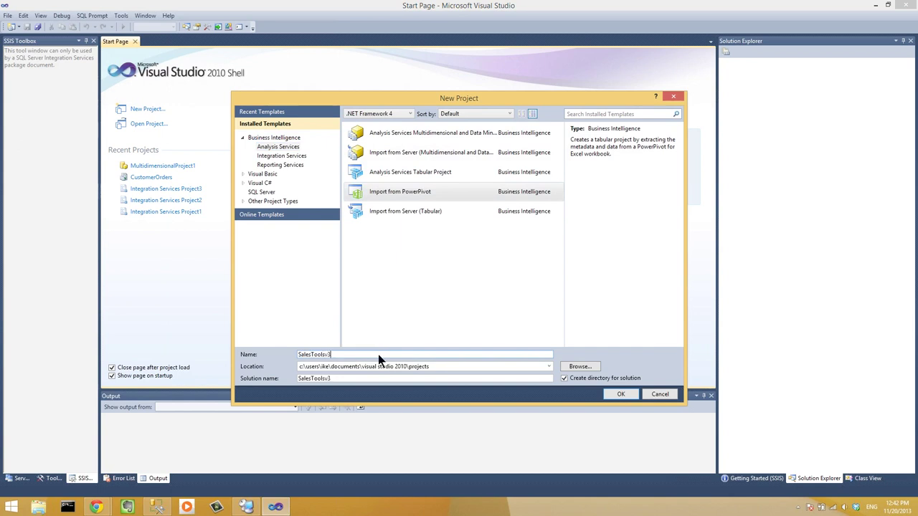
pyautogui.press('Return')
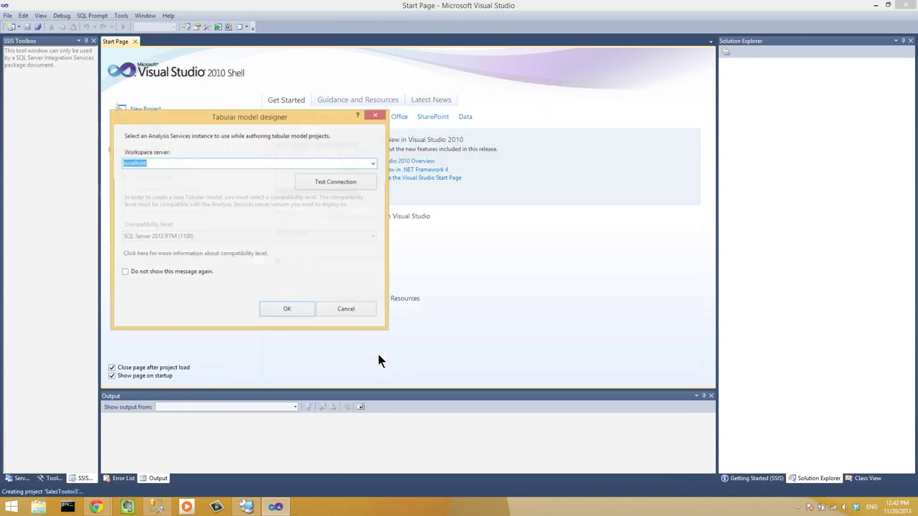
pyautogui.click(280, 310)
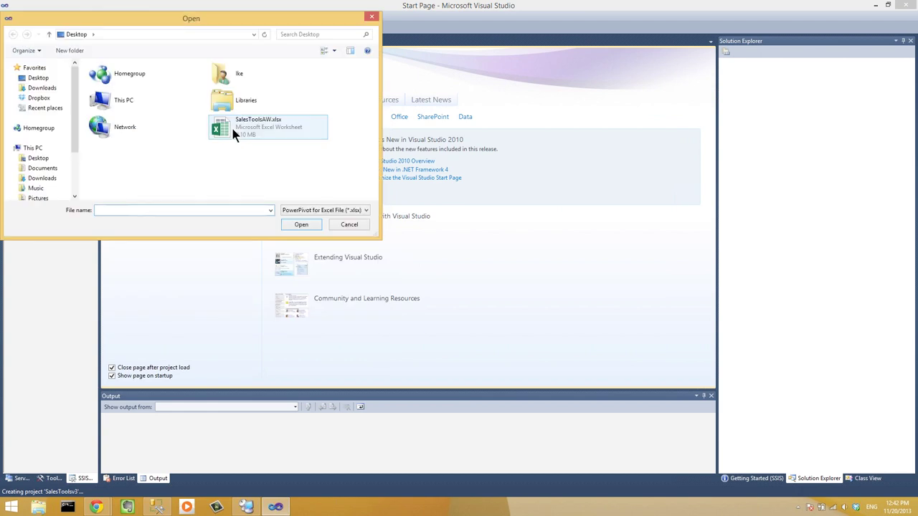
pyautogui.press('Escape')
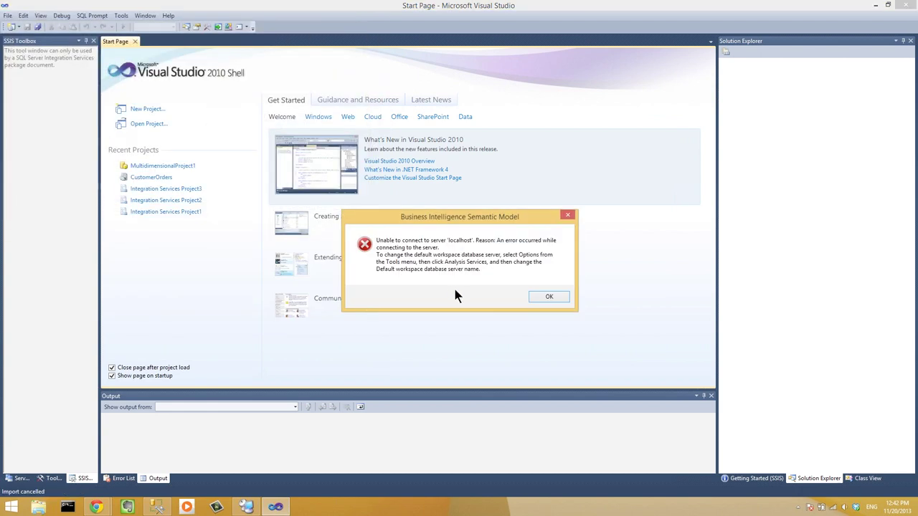
pyautogui.press('Return')
# Set the tabular designers' default workspace server to localhost\TABULAR, test the connection, and accept the options
pyautogui.click(121, 15)
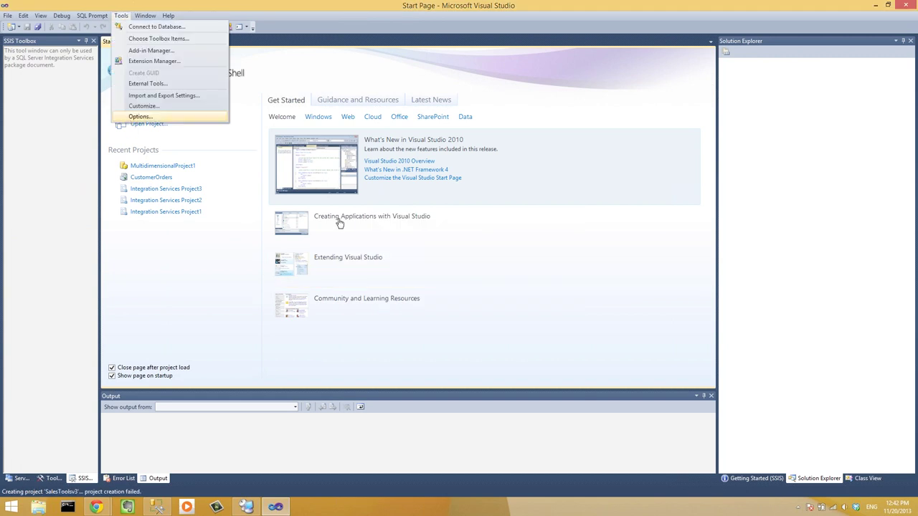
pyautogui.press('Return')
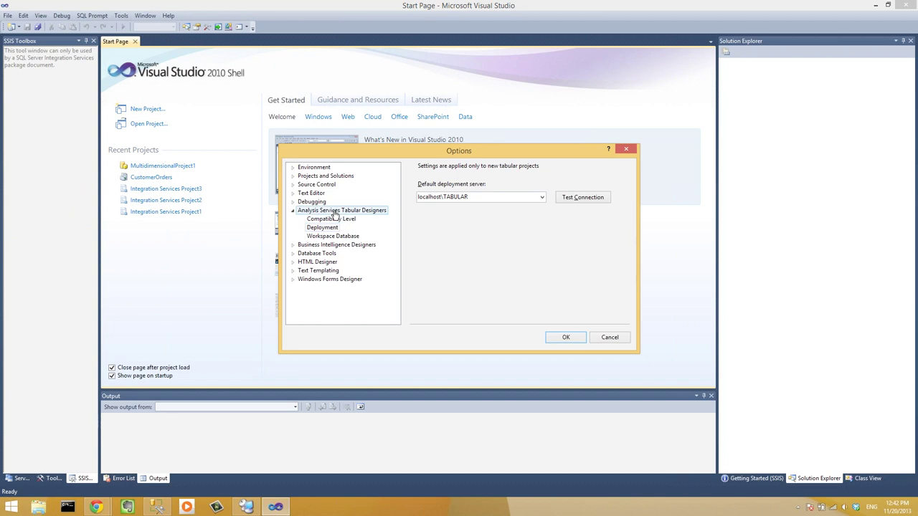
pyautogui.click(324, 228)
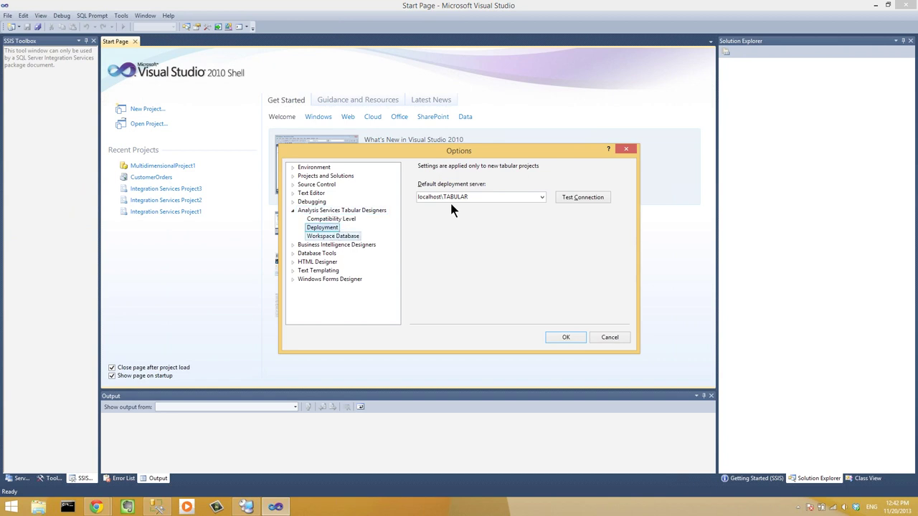
pyautogui.press('Down')
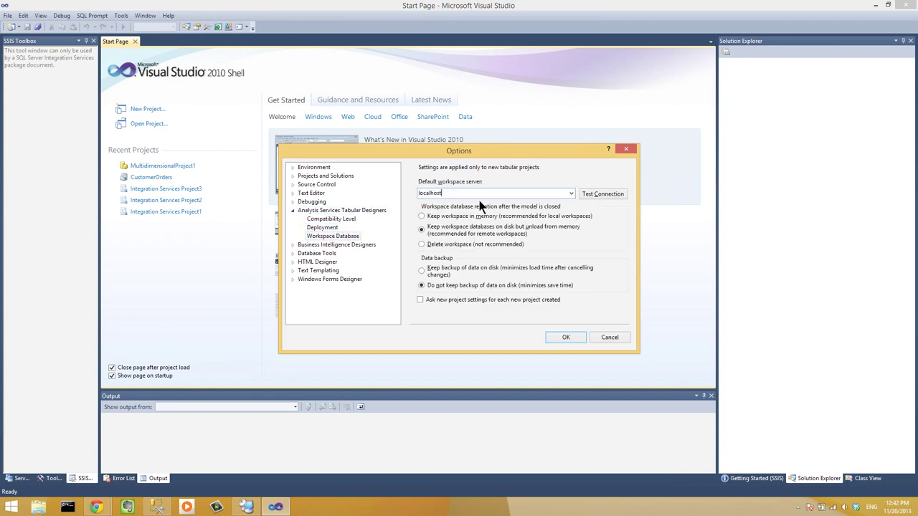
pyautogui.write('\\tabULAR')
pyautogui.press('Tab')
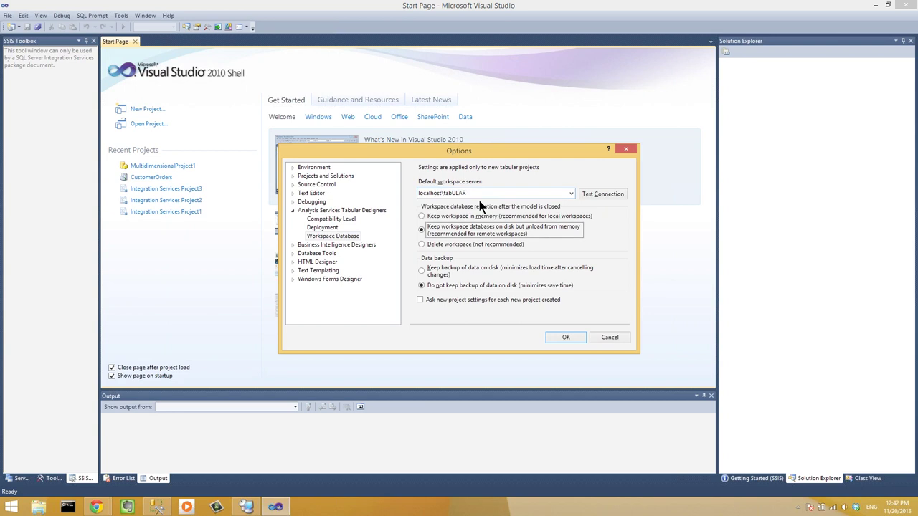
pyautogui.click(604, 194)
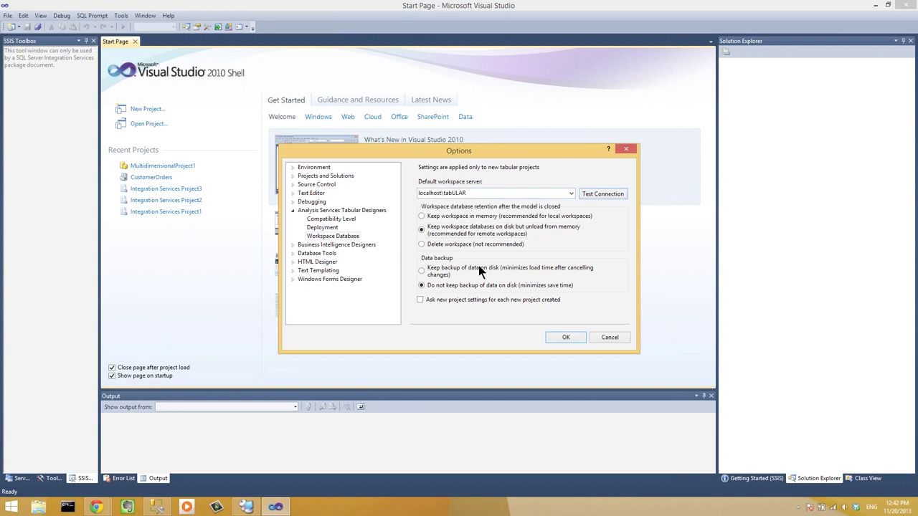
pyautogui.press('Return')
pyautogui.click(571, 337)
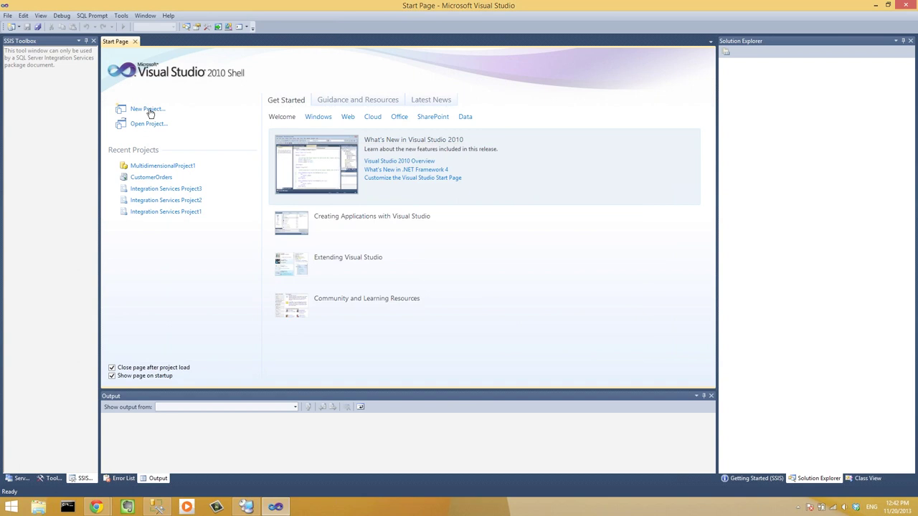
# Start a new Analysis Services project named SalesToolsv4 from the Import from PowerPivot template
pyautogui.click(147, 109)
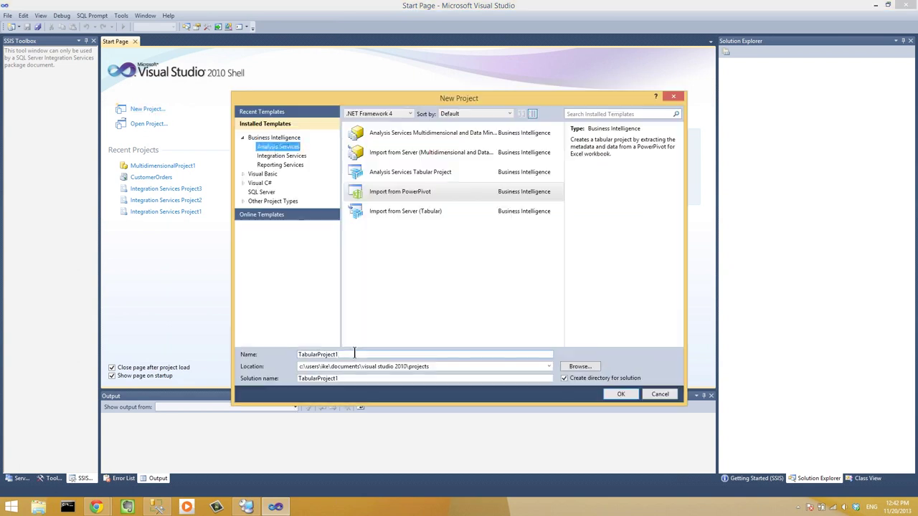
pyautogui.doubleClick(354, 354)
pyautogui.write('Sales')
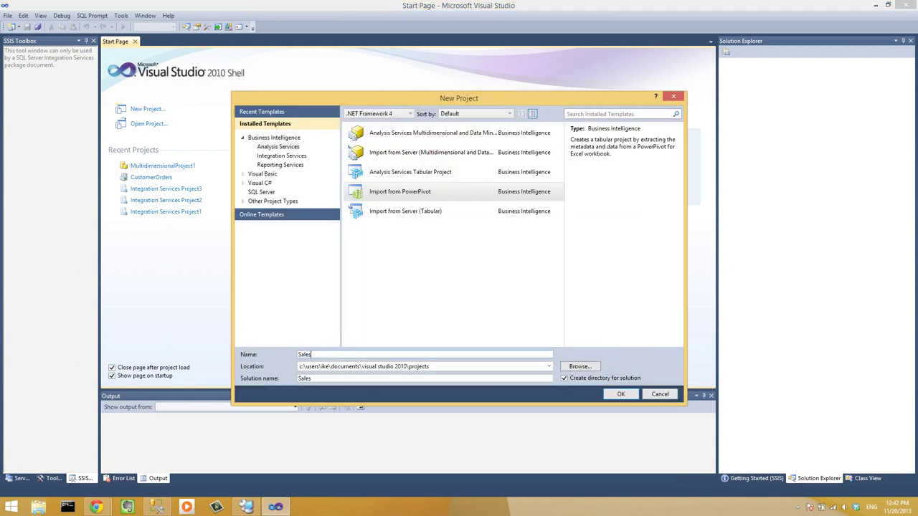
pyautogui.write('Toolsv4')
pyautogui.press('Return')
# Set the workspace server to localhost\tabular, try to import SalesToolsAW.xlsx from the Desktop, and dismiss the permission error
pyautogui.click(212, 249)
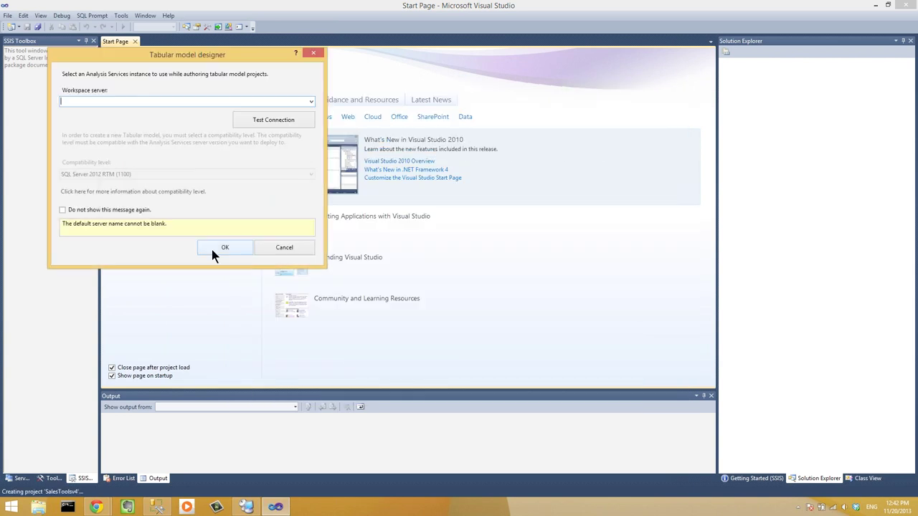
pyautogui.write('localhost\\tabu')
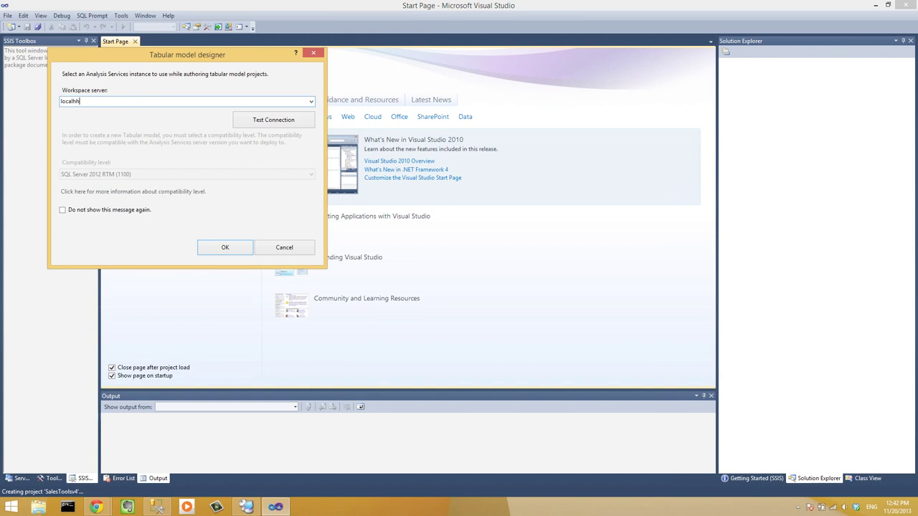
pyautogui.write('lar')
pyautogui.press('Return')
pyautogui.doubleClick(228, 136)
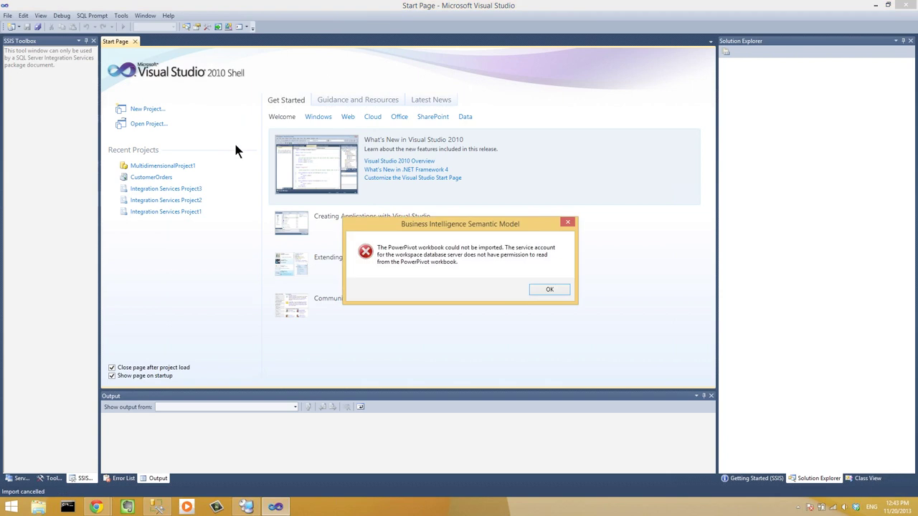
pyautogui.click(548, 290)
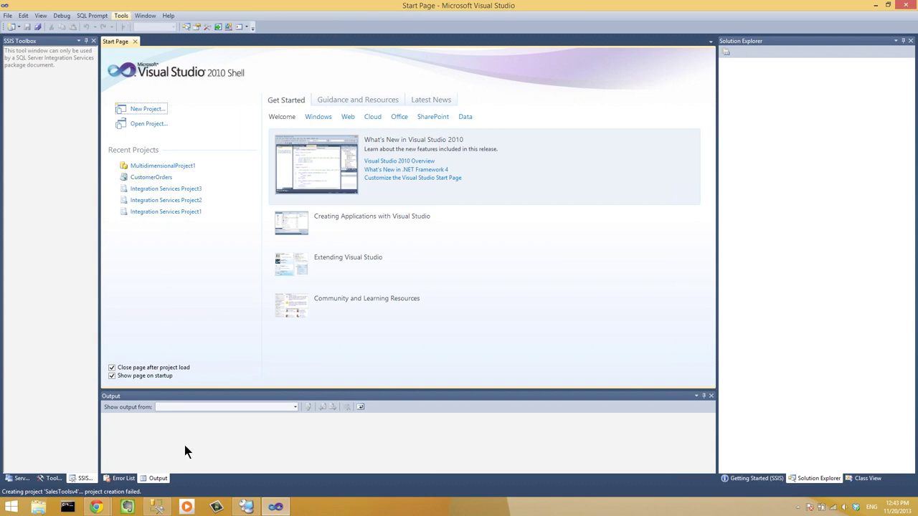
# Switch to Remote Desktop Connection Manager and connect to the last server under My Servers
pyautogui.click(158, 507)
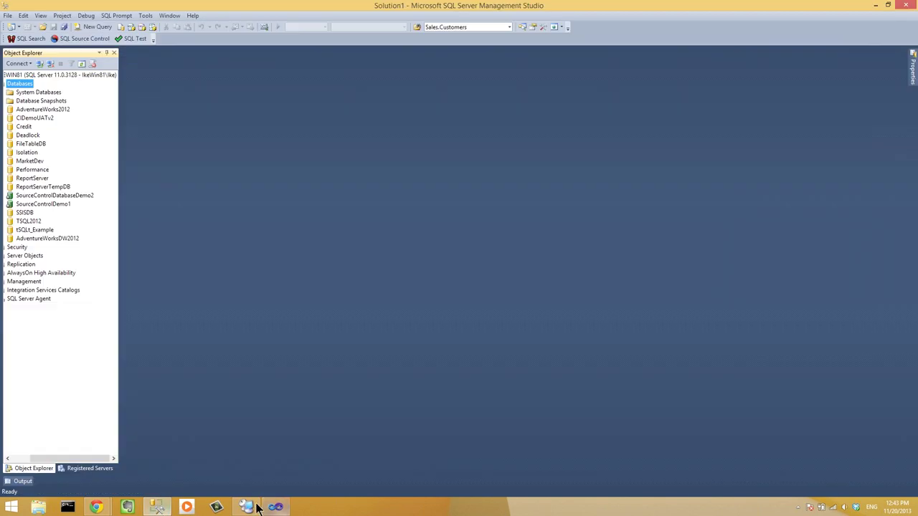
pyautogui.moveTo(252, 507)
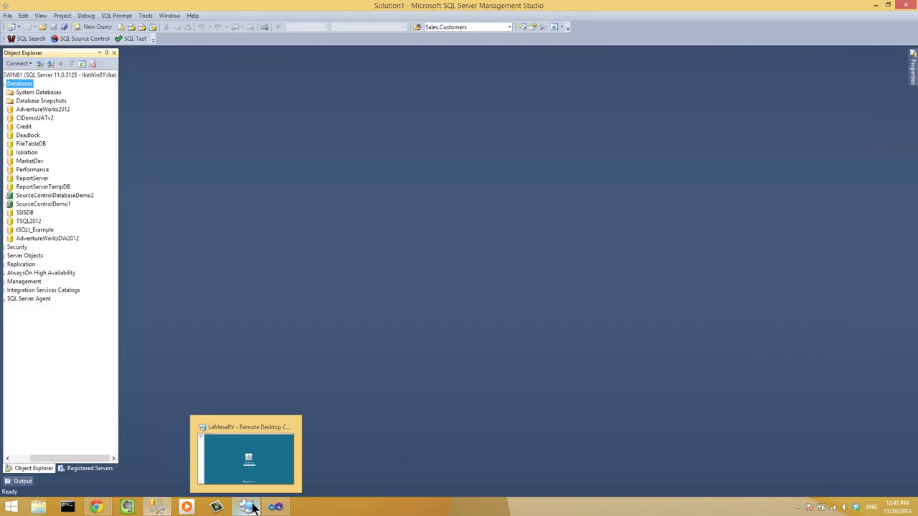
pyautogui.click(233, 474)
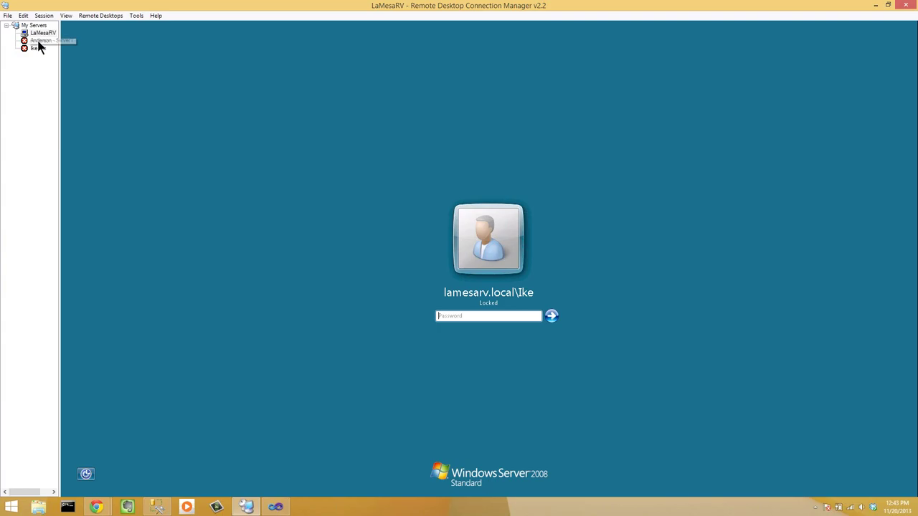
pyautogui.doubleClick(35, 47)
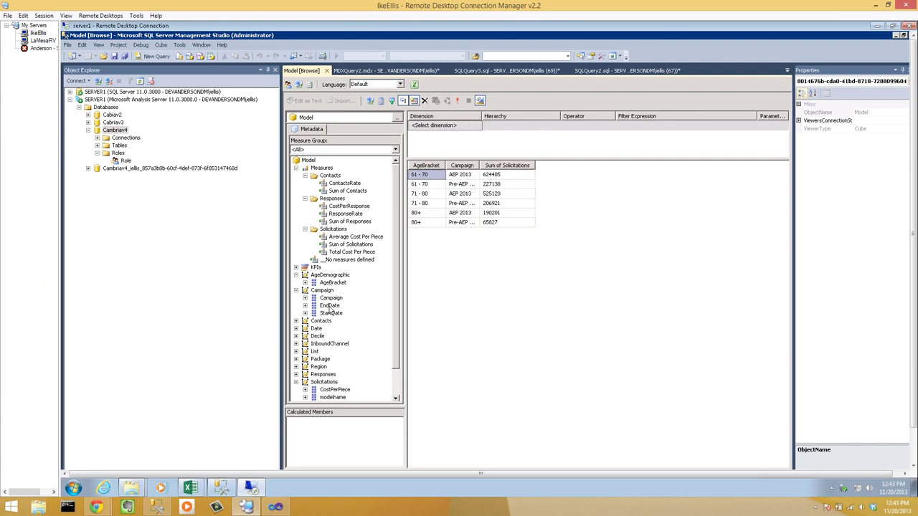
# View the DashboardDemo workbook in the remote session, minimize it, and return to the server1 remote desktop
pyautogui.moveTo(191, 490)
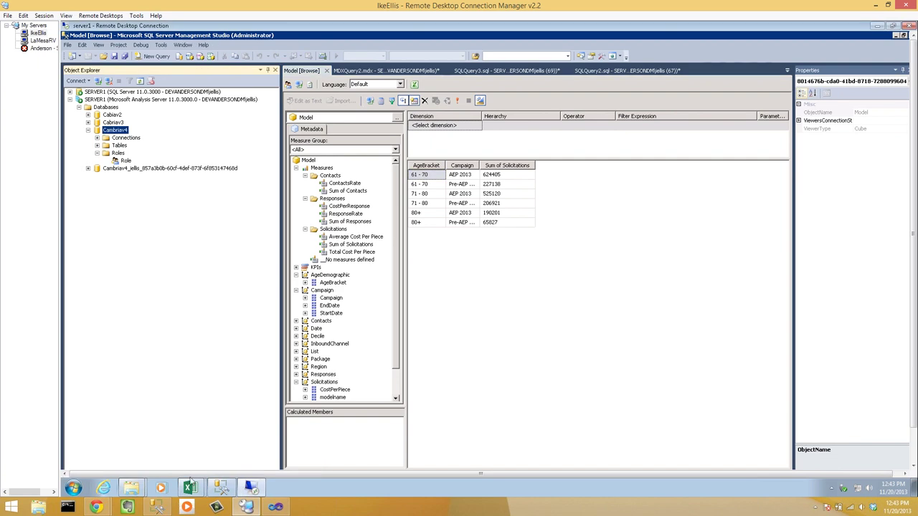
pyautogui.click(252, 491)
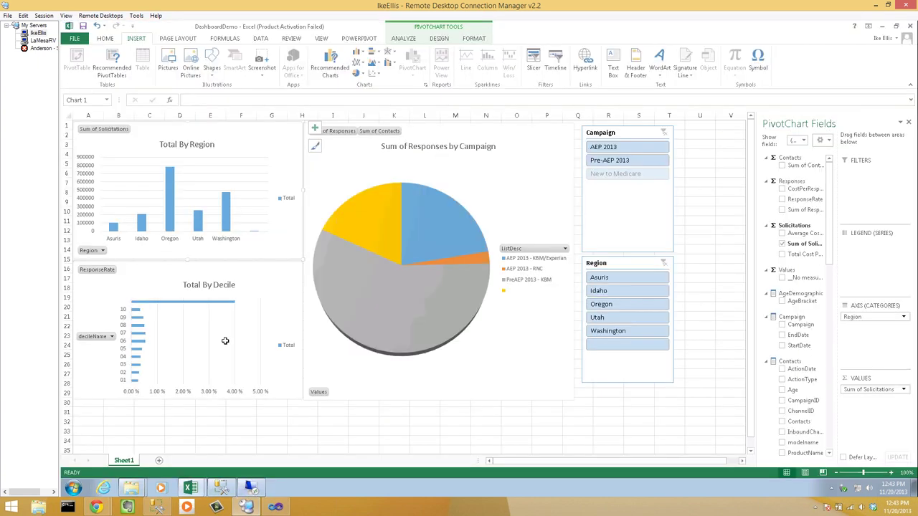
pyautogui.click(886, 29)
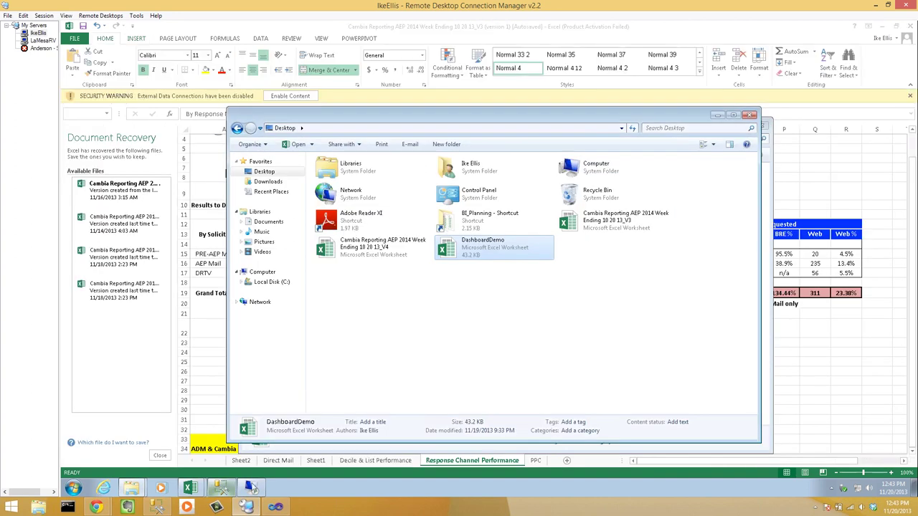
pyautogui.click(251, 490)
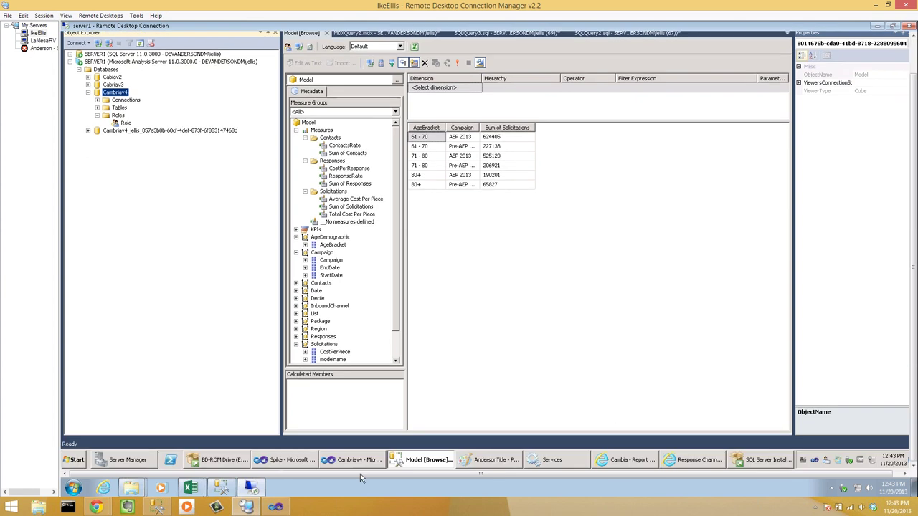
# Switch to the Cambriav4 Visual Studio project, close the deployment results, and look through the model's tables from Campaign to List
pyautogui.click(353, 460)
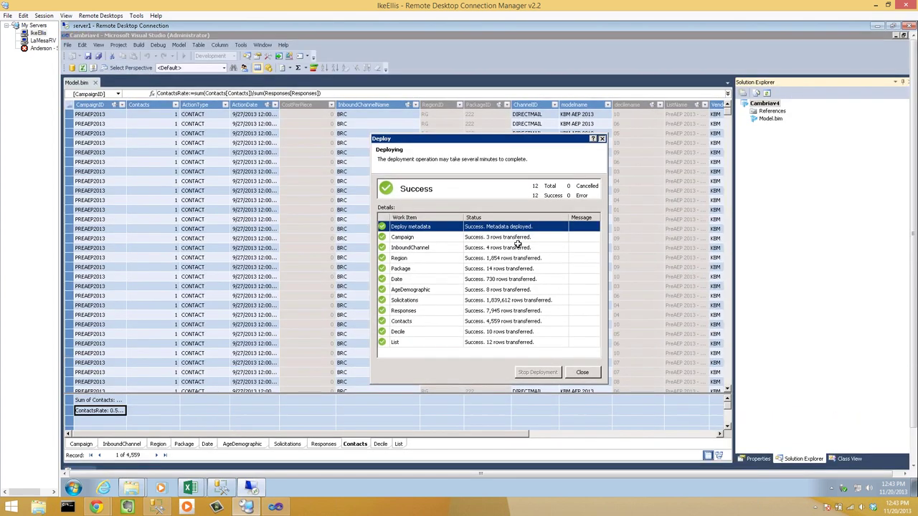
pyautogui.press('Escape')
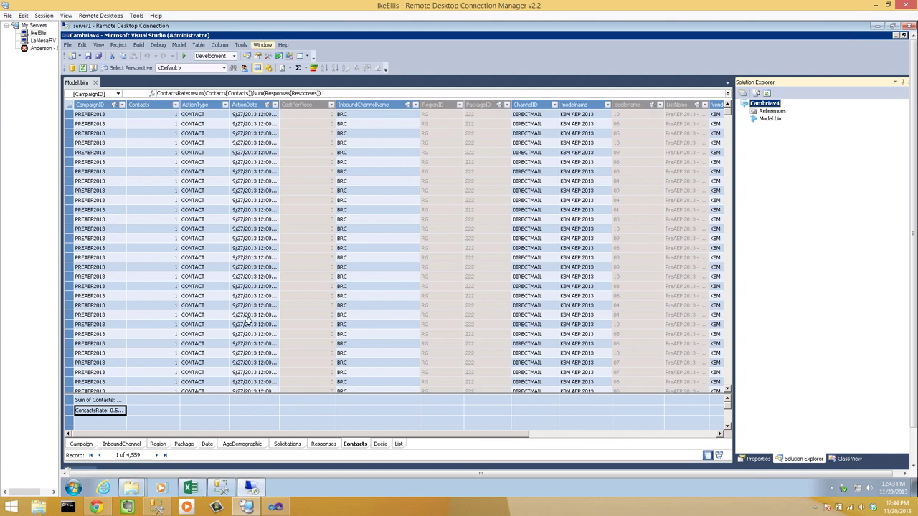
pyautogui.click(81, 444)
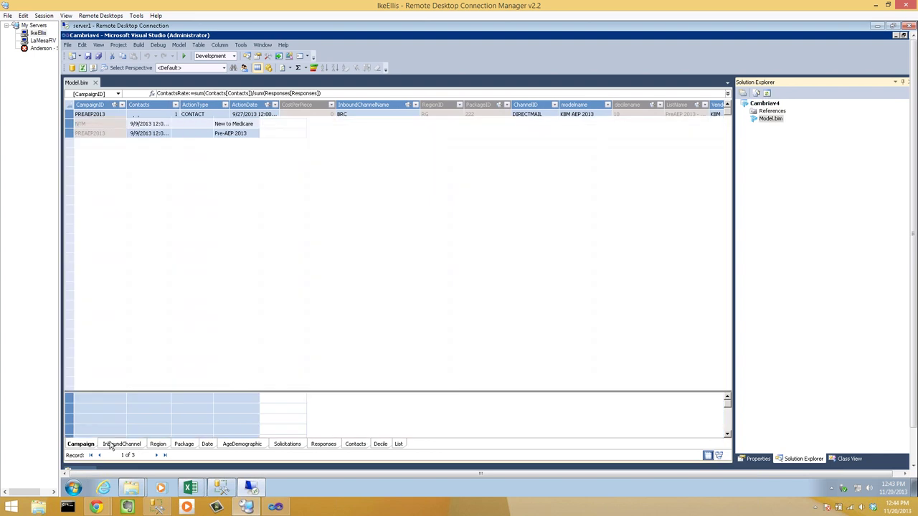
pyautogui.click(121, 443)
pyautogui.click(157, 444)
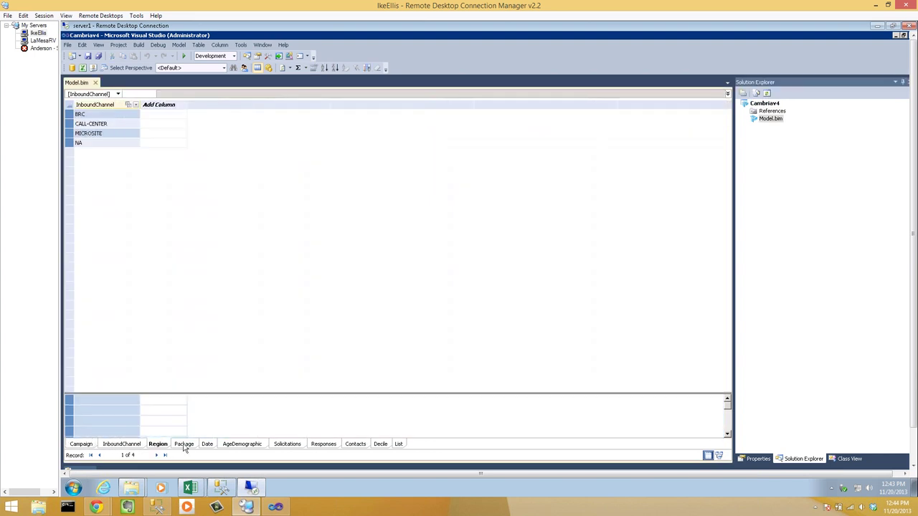
pyautogui.click(183, 443)
pyautogui.click(207, 444)
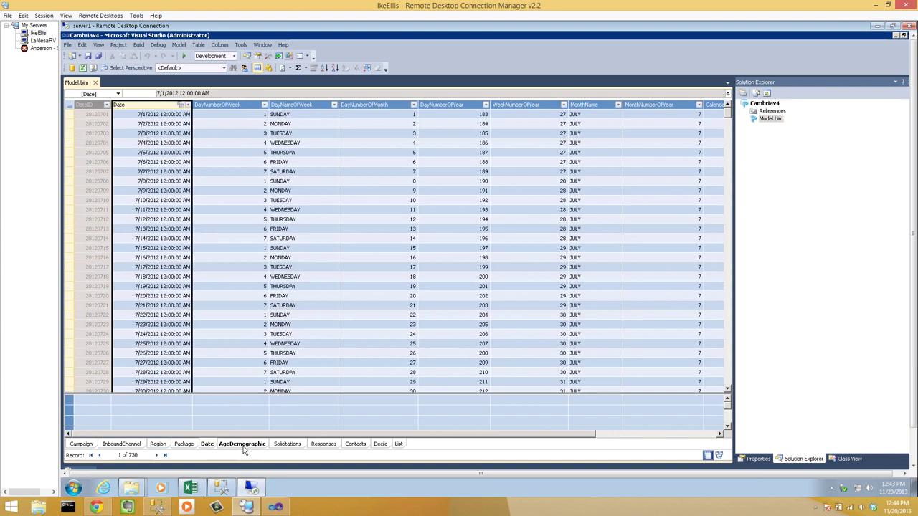
pyautogui.click(243, 445)
pyautogui.click(287, 445)
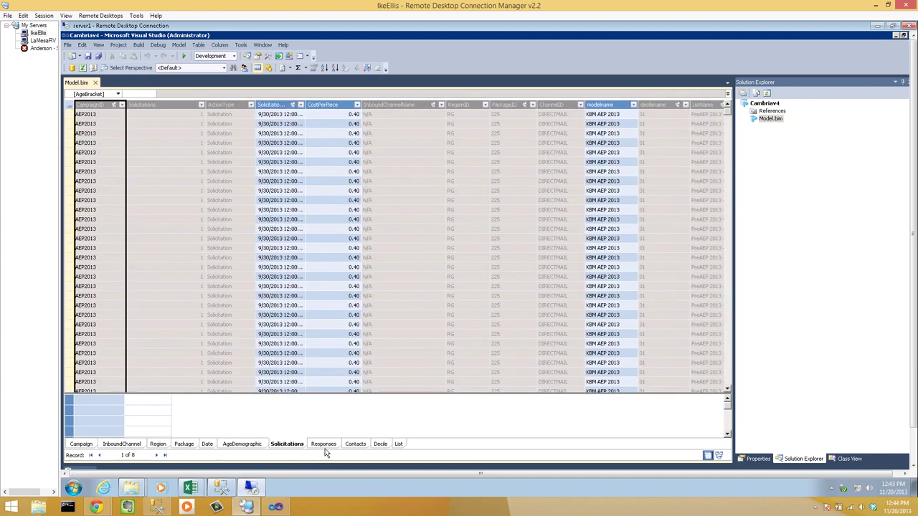
pyautogui.click(323, 445)
pyautogui.click(355, 444)
pyautogui.click(380, 444)
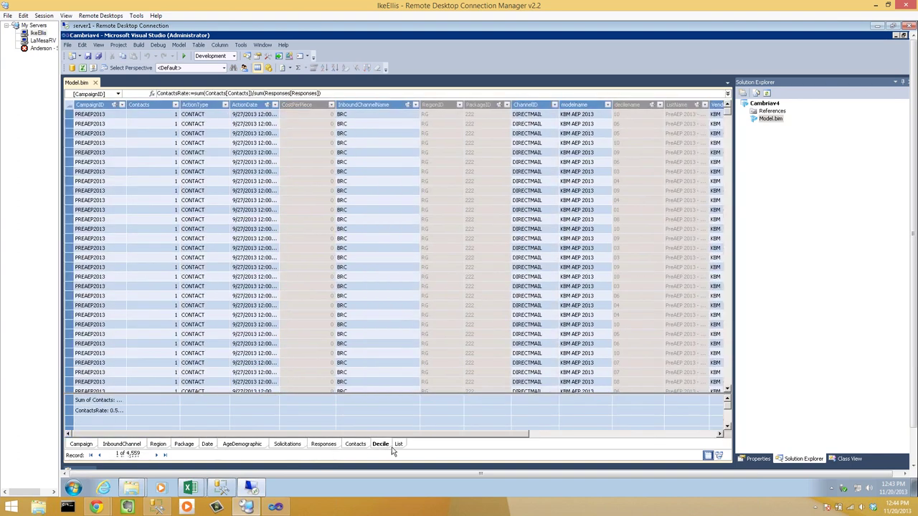
pyautogui.click(398, 444)
pyautogui.click(241, 444)
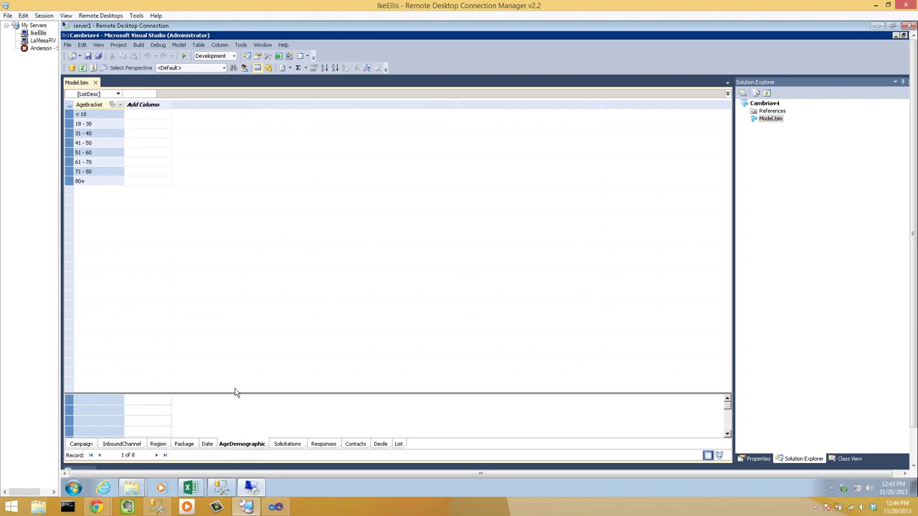
# View the Create Relationship dialog for the AgeDemographic table, cancel it, and review the other table commands
pyautogui.click(202, 47)
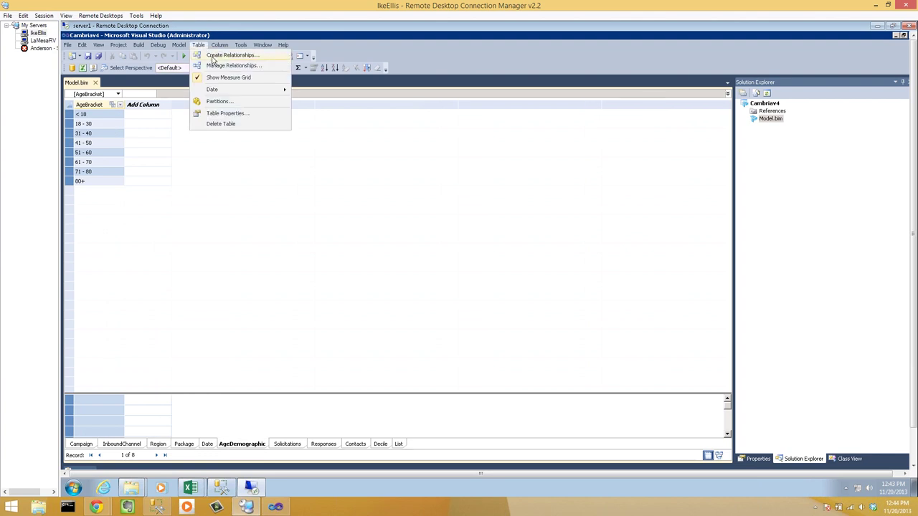
pyautogui.click(219, 56)
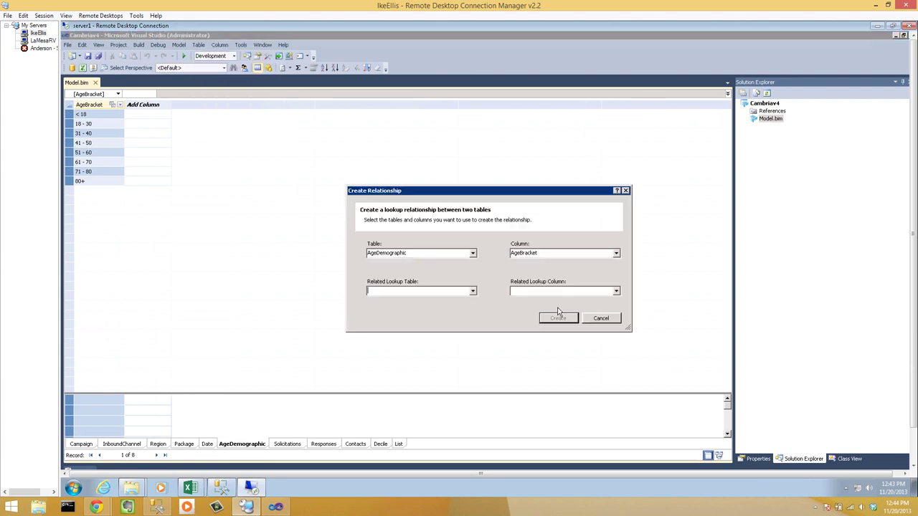
pyautogui.click(599, 317)
pyautogui.click(200, 47)
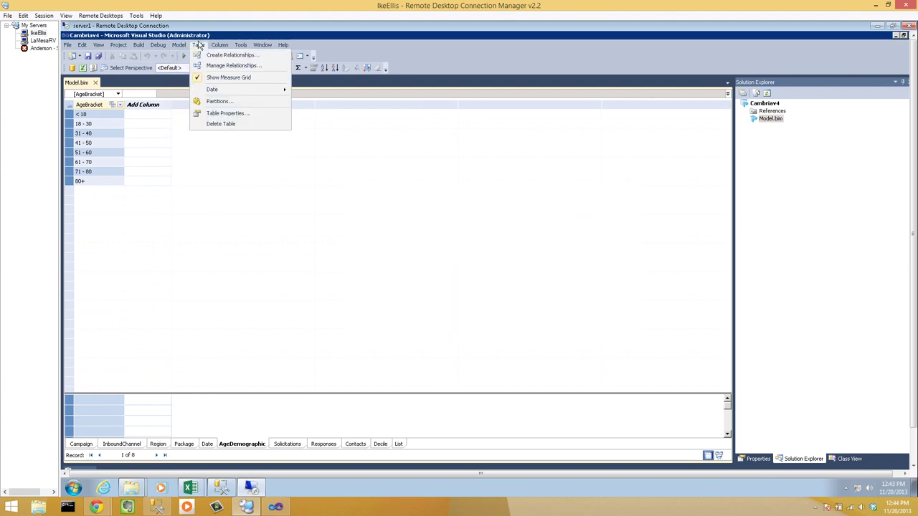
pyautogui.click(223, 149)
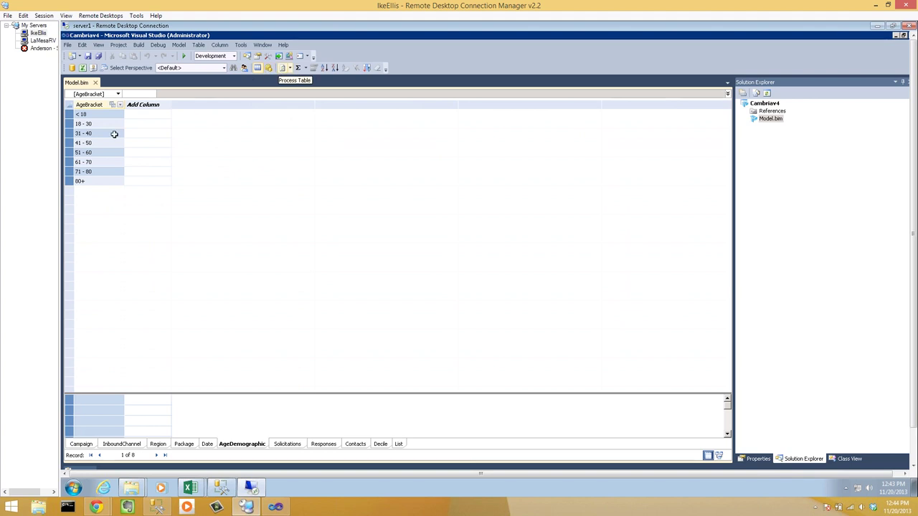
# Show the Solicitations table and examine its columns across to the last one and back
pyautogui.click(190, 444)
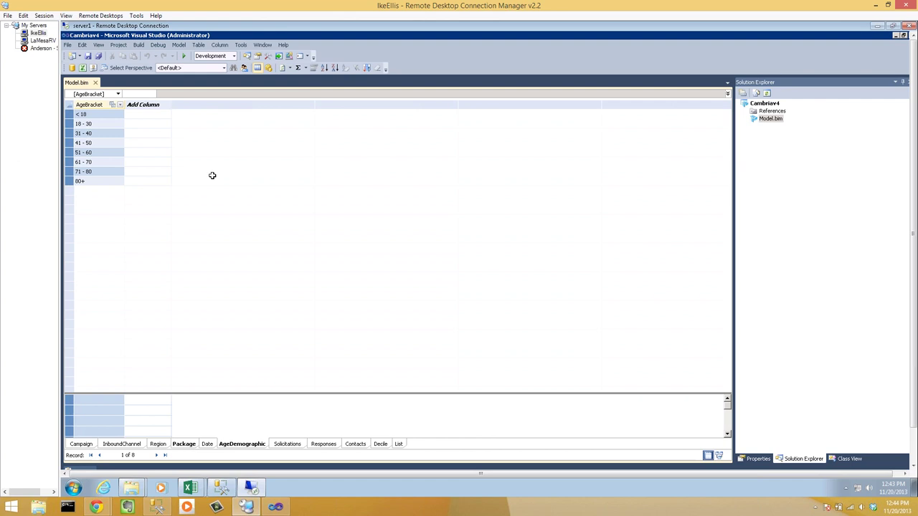
pyautogui.click(287, 444)
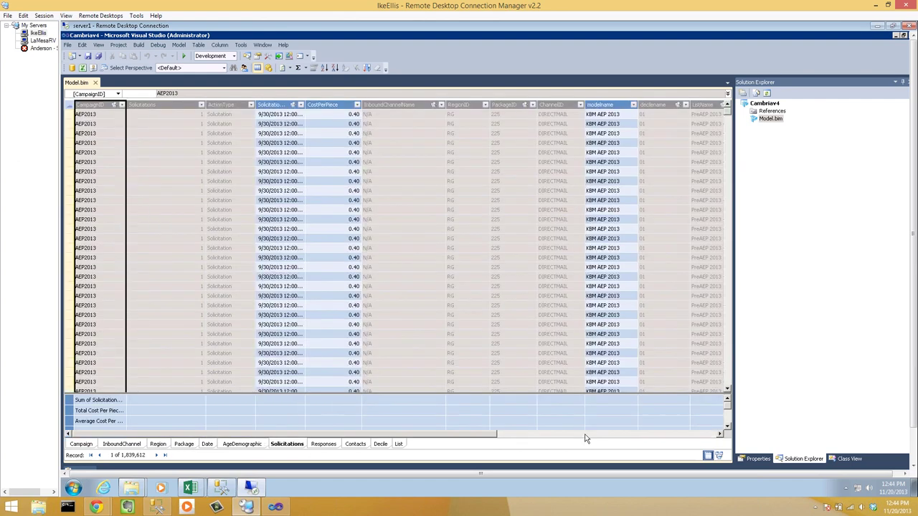
pyautogui.click(584, 435)
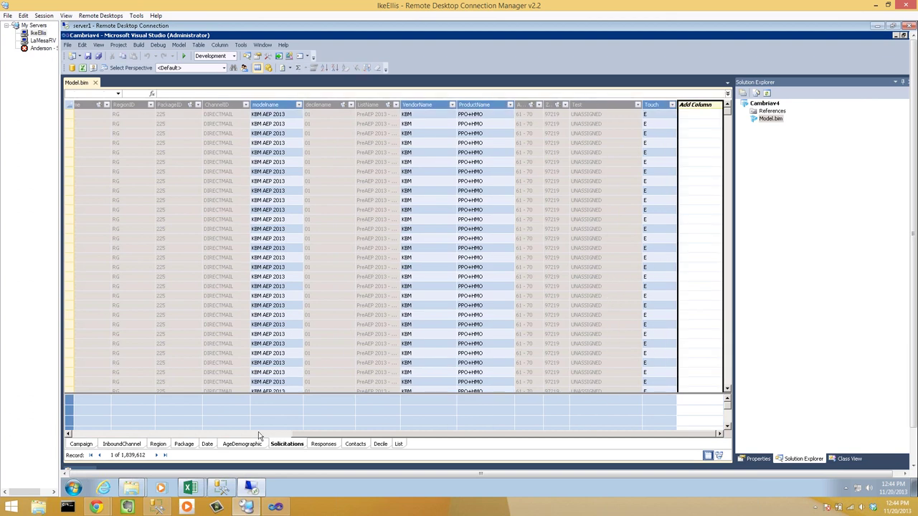
pyautogui.moveTo(260, 436); pyautogui.dragTo(107, 435)
# Examine the Sum of Solicitations measure's formula and the available aggregation functions
pyautogui.click(99, 399)
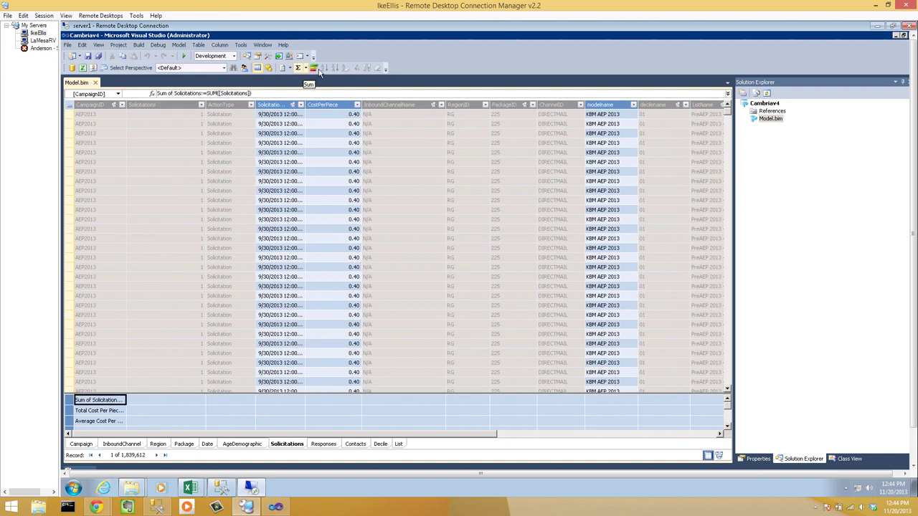
pyautogui.click(304, 69)
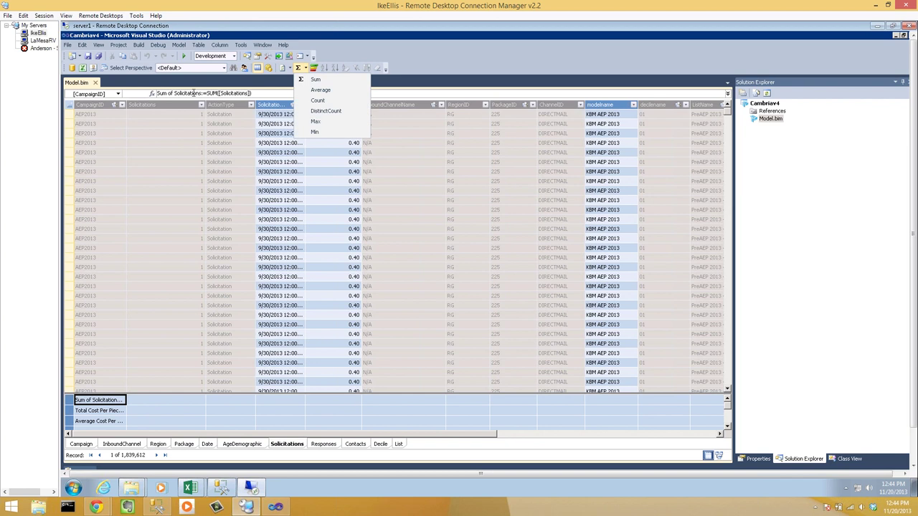
pyautogui.click(236, 91)
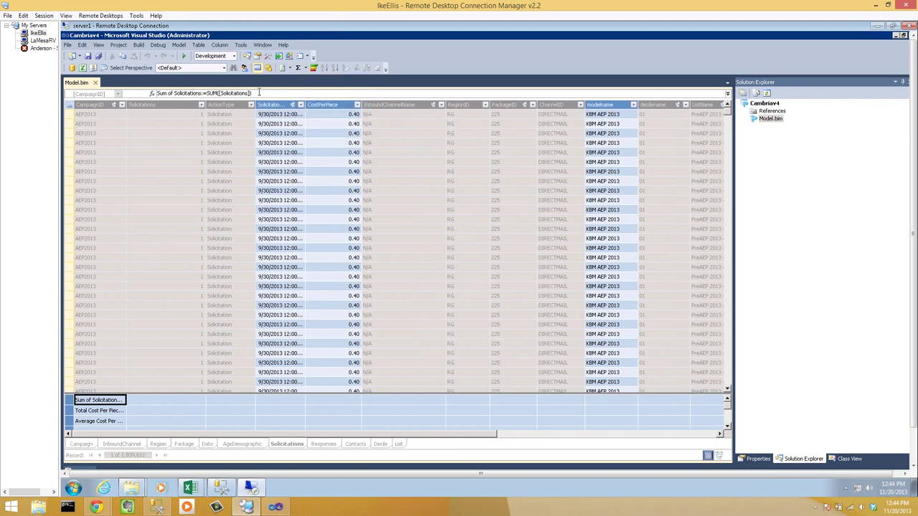
pyautogui.moveTo(259, 93); pyautogui.dragTo(156, 98)
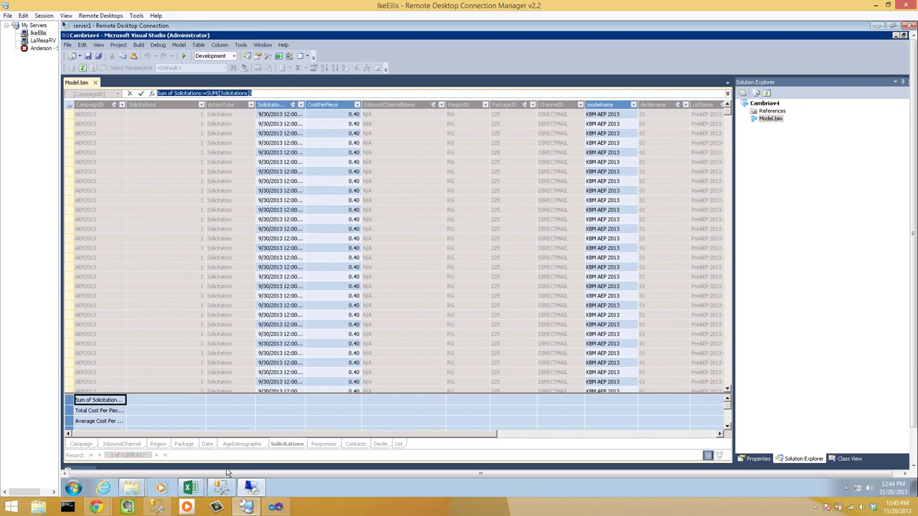
# Open a new blank Excel 2013 workbook and start an Analysis Services data connection to server1 with Windows Authentication
pyautogui.rightClick(191, 489)
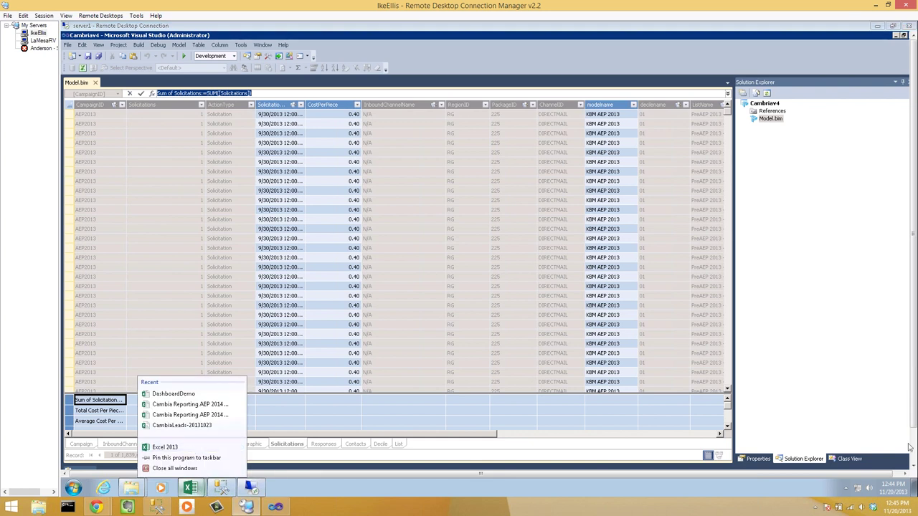
pyautogui.click(197, 449)
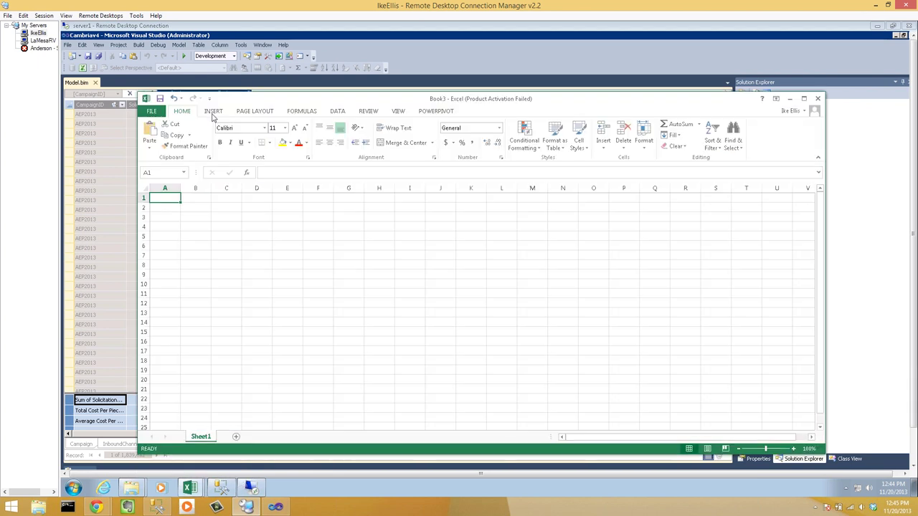
pyautogui.click(213, 112)
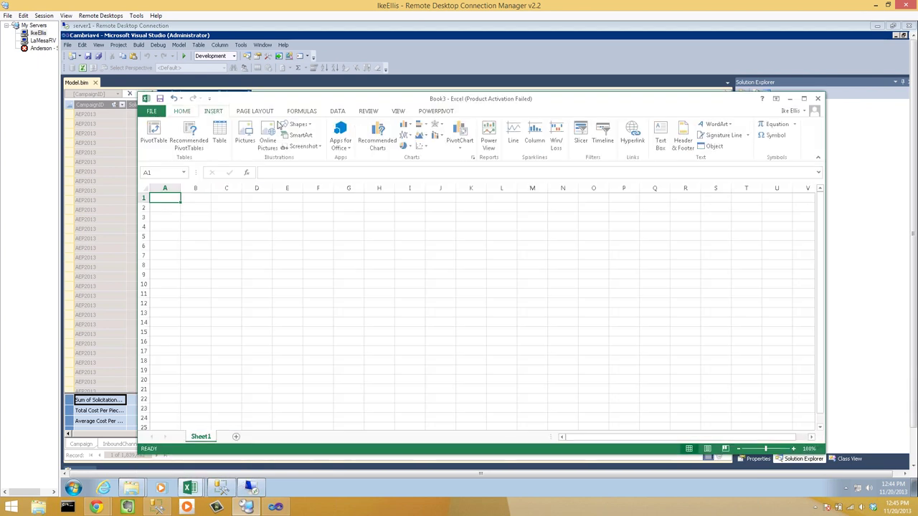
pyautogui.click(337, 111)
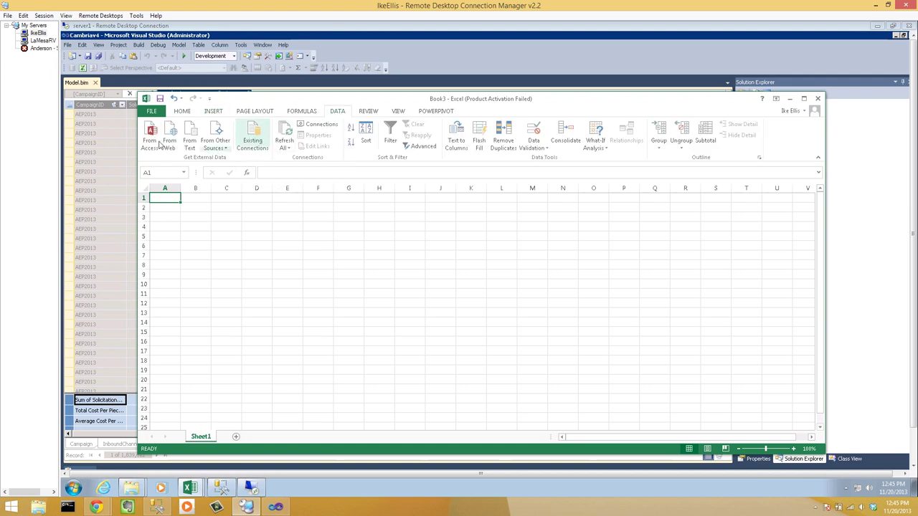
pyautogui.click(214, 140)
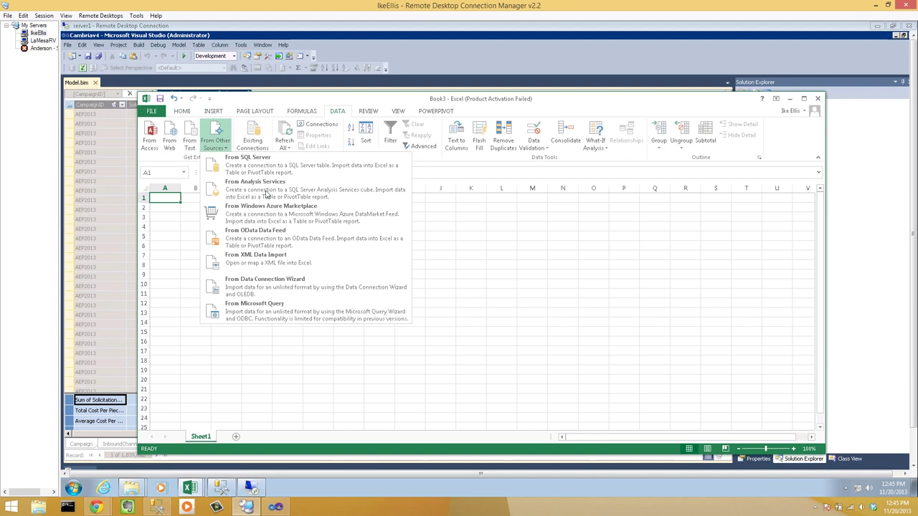
pyautogui.click(265, 192)
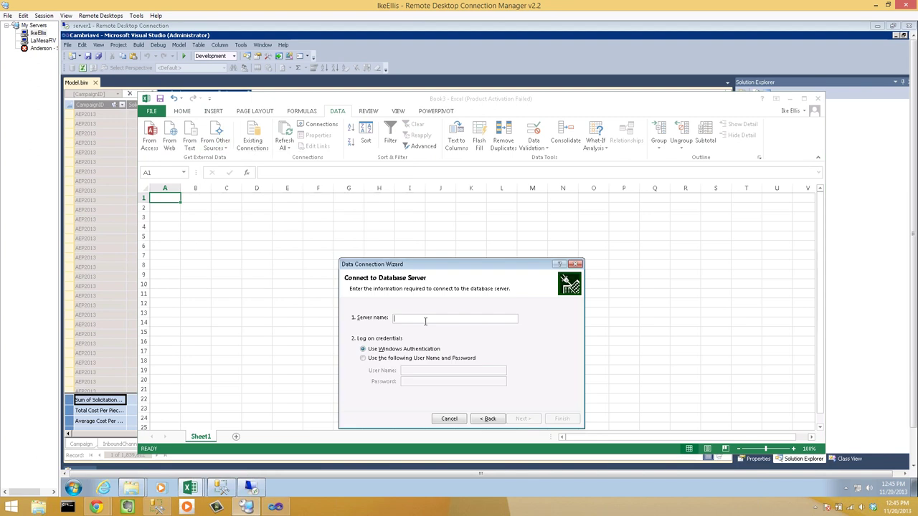
pyautogui.write('server1')
pyautogui.click(522, 418)
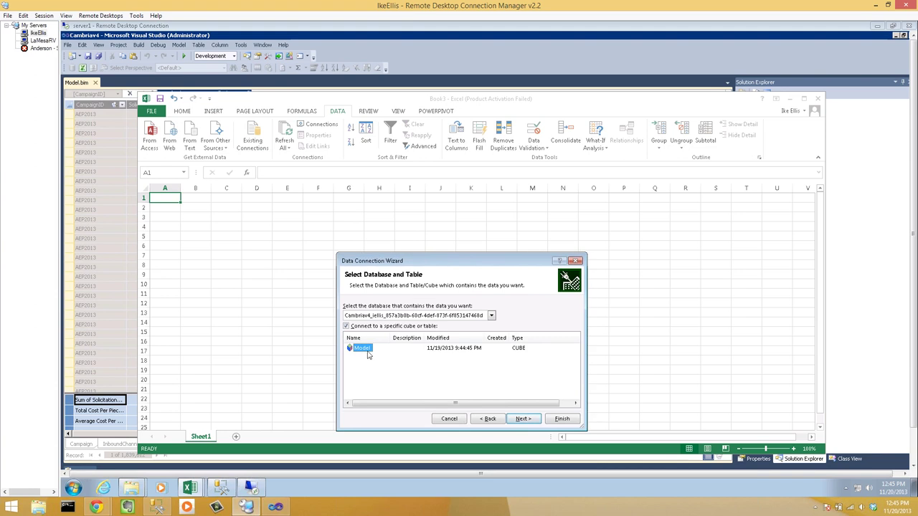
# Connect to the Model cube of the Cambriav4 workspace database, replace the existing connection file, and insert a PivotTable report at cell A1
pyautogui.click(520, 422)
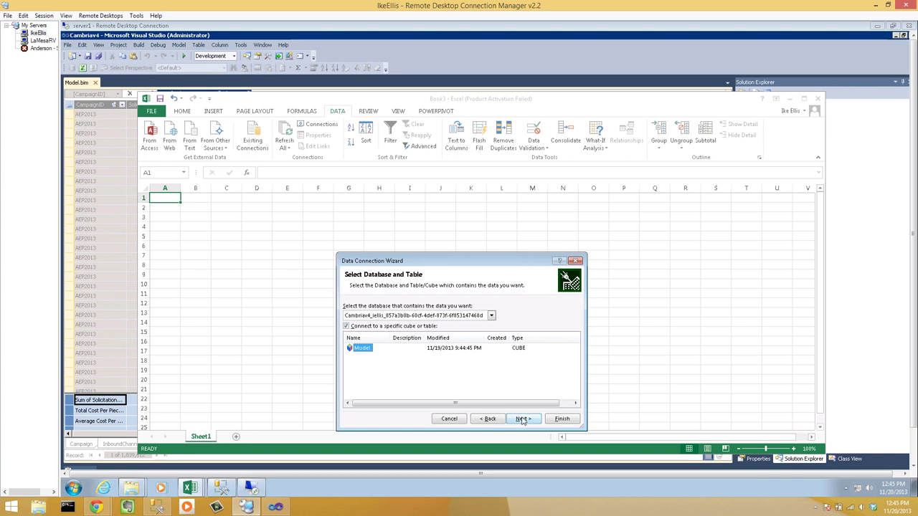
pyautogui.click(562, 419)
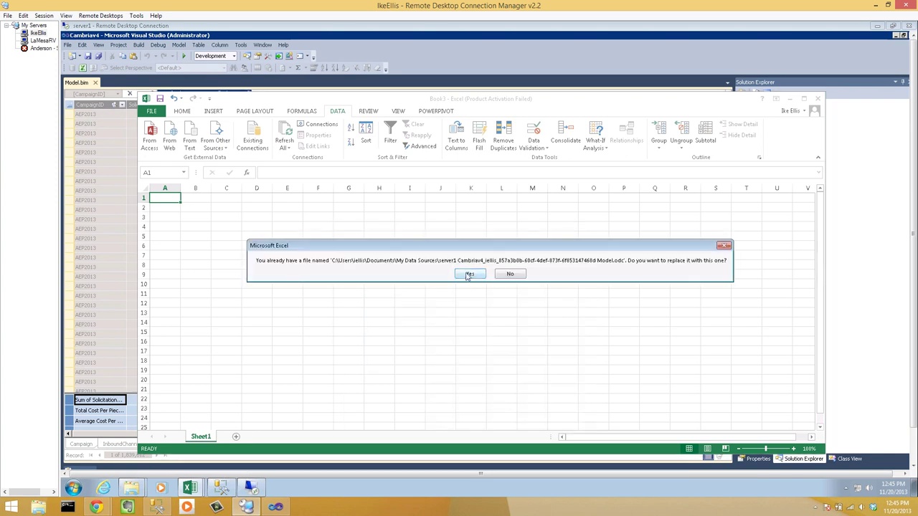
pyautogui.click(469, 275)
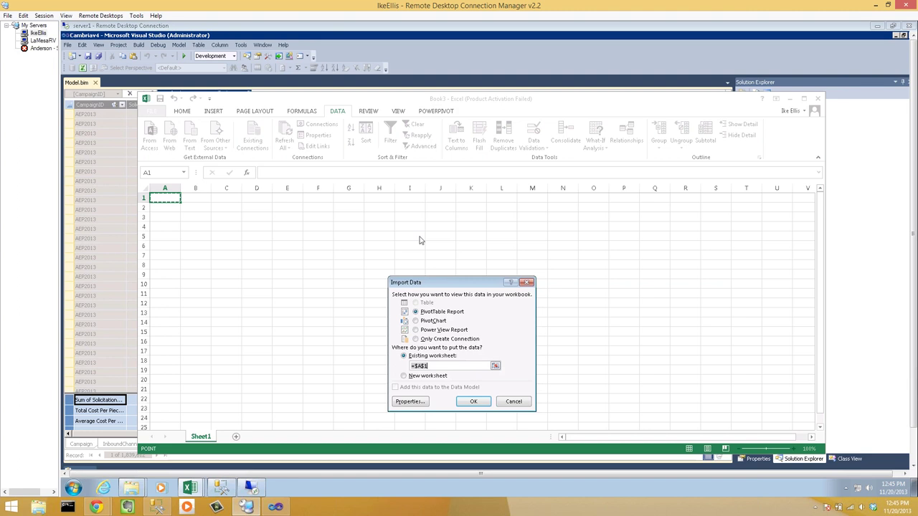
pyautogui.click(449, 340)
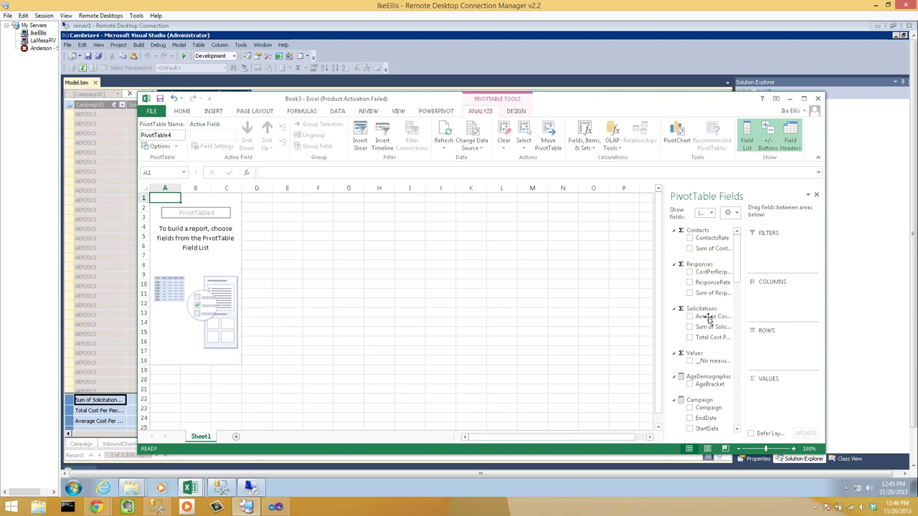
# Build the PivotTable with Sum of Solicitations as values and CalendarYear and Region as rows
pyautogui.moveTo(710, 327); pyautogui.dragTo(789, 408)
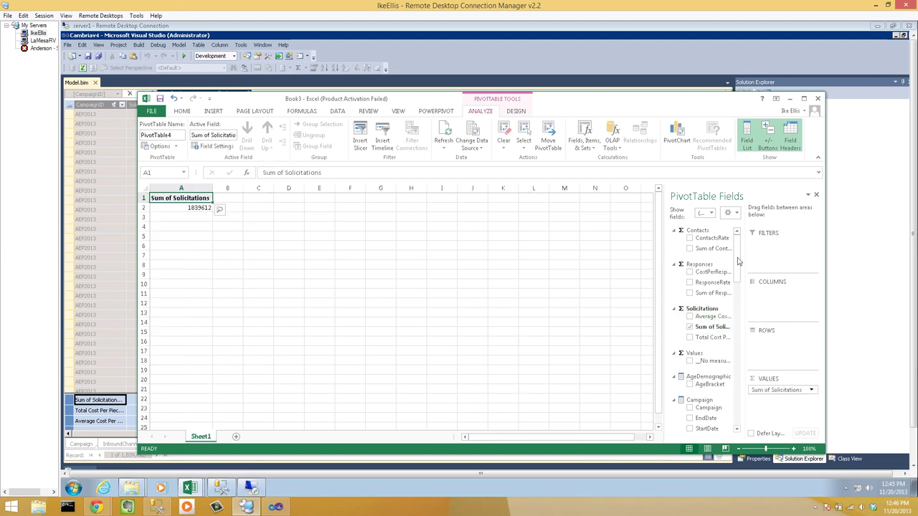
pyautogui.moveTo(739, 262); pyautogui.dragTo(738, 334)
pyautogui.moveTo(706, 306); pyautogui.dragTo(743, 357)
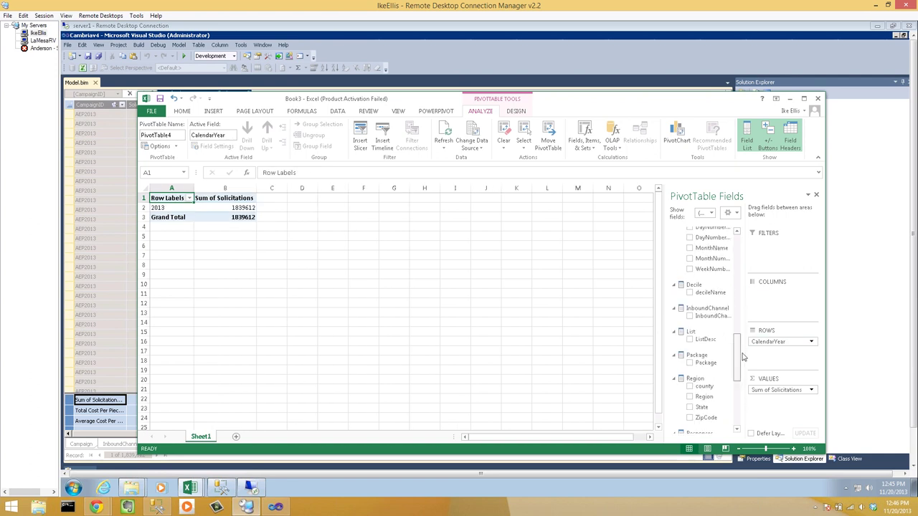
pyautogui.scroll(-3, 701, 285)
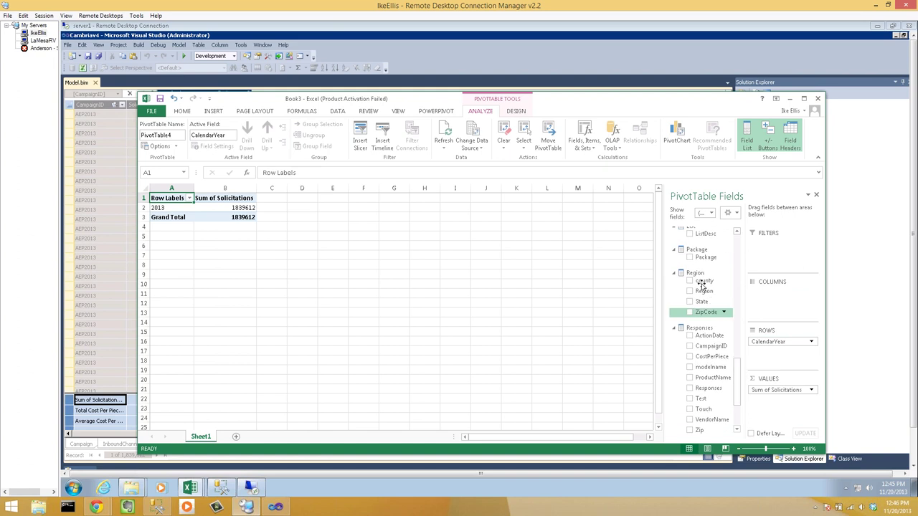
pyautogui.moveTo(701, 286); pyautogui.dragTo(745, 378)
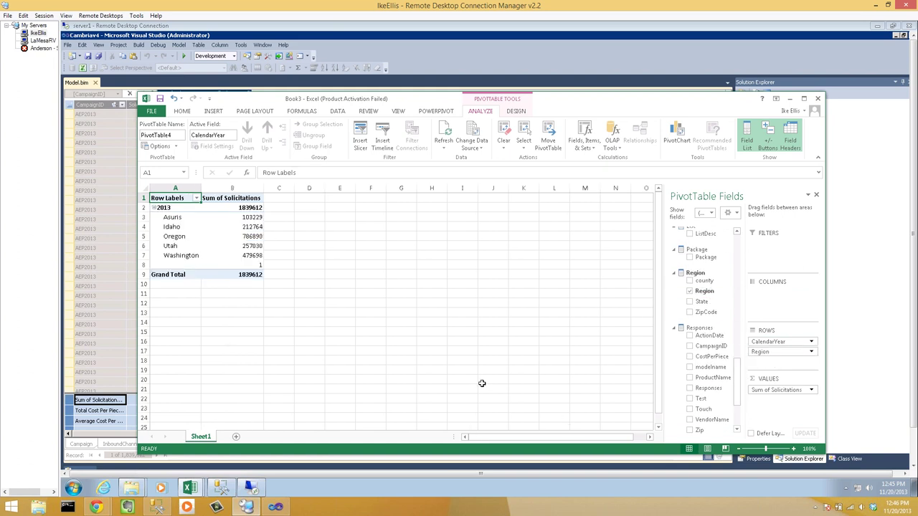
pyautogui.scroll(5, 342, 116)
pyautogui.click(338, 112)
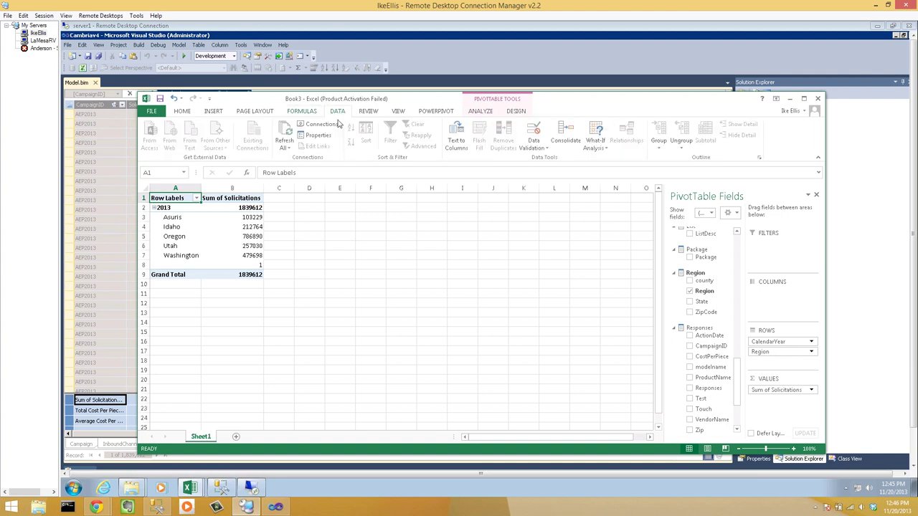
# Look over the external data sources from which Excel can import data for the PivotTable
pyautogui.scroll(1, 332, 131)
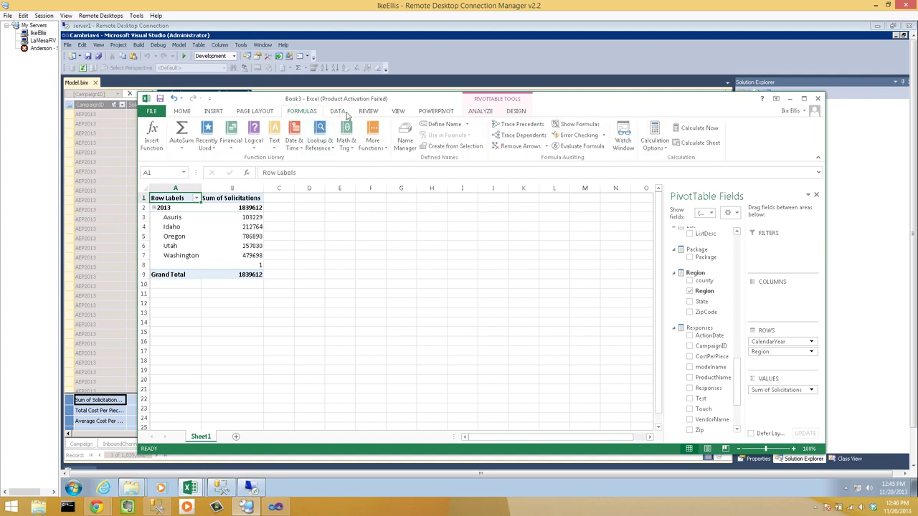
pyautogui.scroll(-1, 332, 131)
pyautogui.click(278, 236)
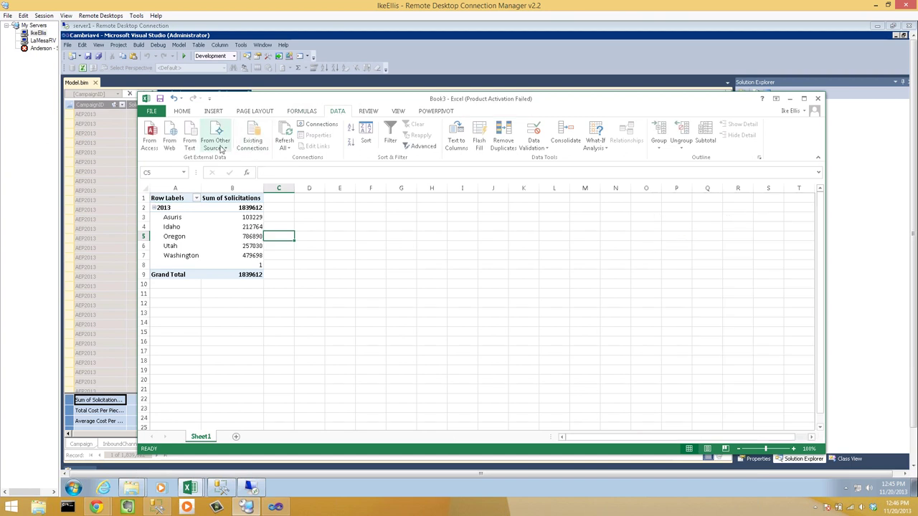
pyautogui.click(221, 148)
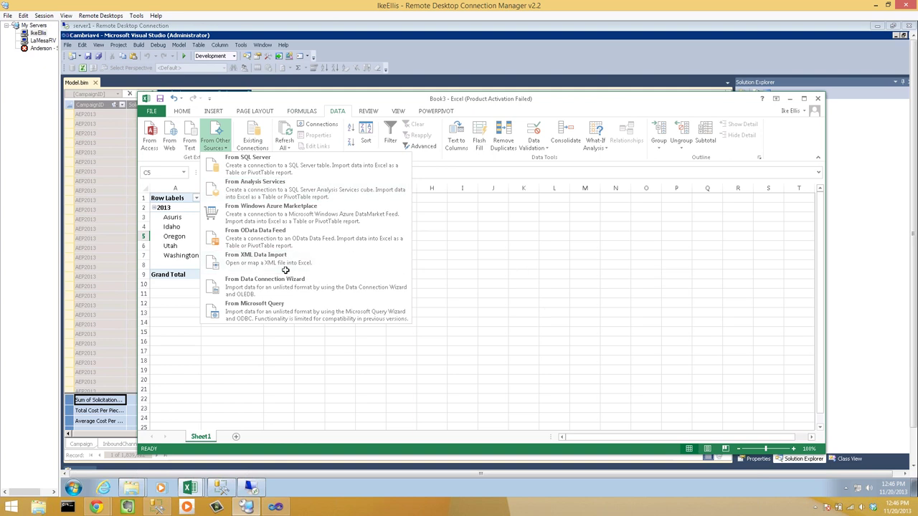
pyautogui.click(232, 245)
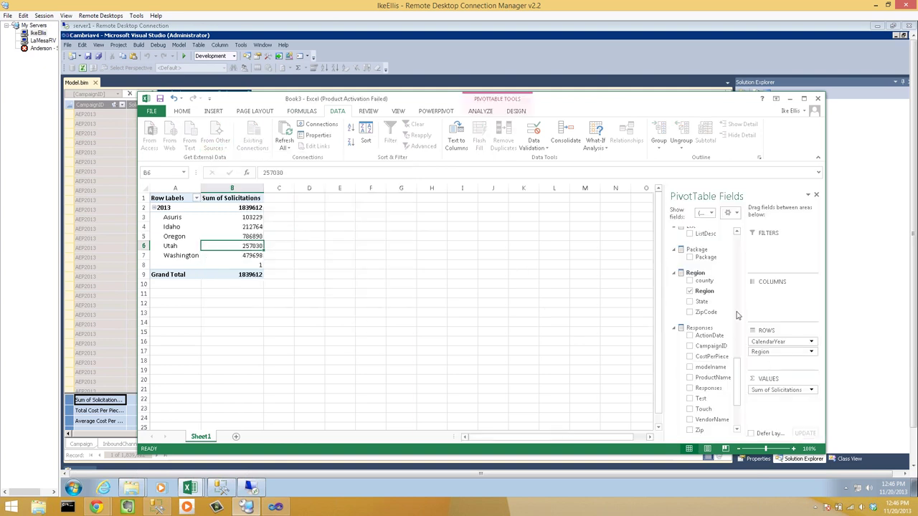
# Look through the model's tables and fields in the PivotTable field list
pyautogui.scroll(5, 736, 316)
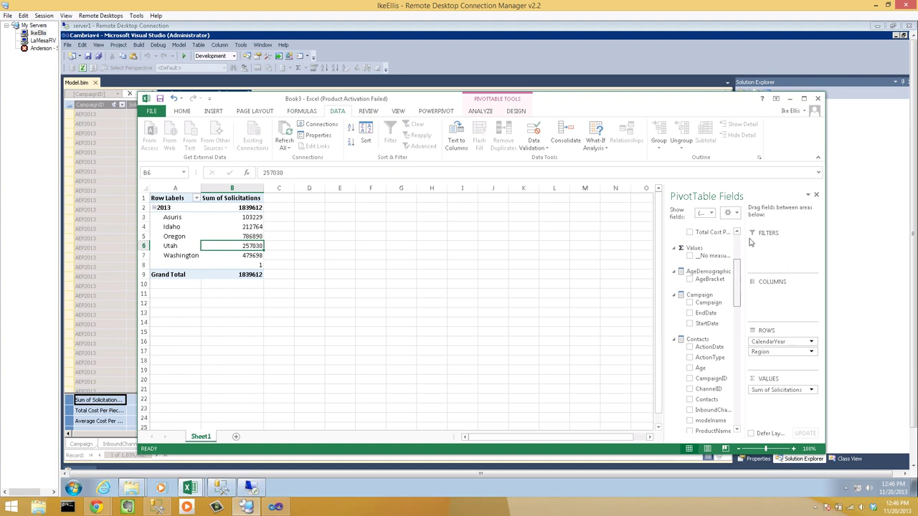
pyautogui.scroll(-5, 731, 292)
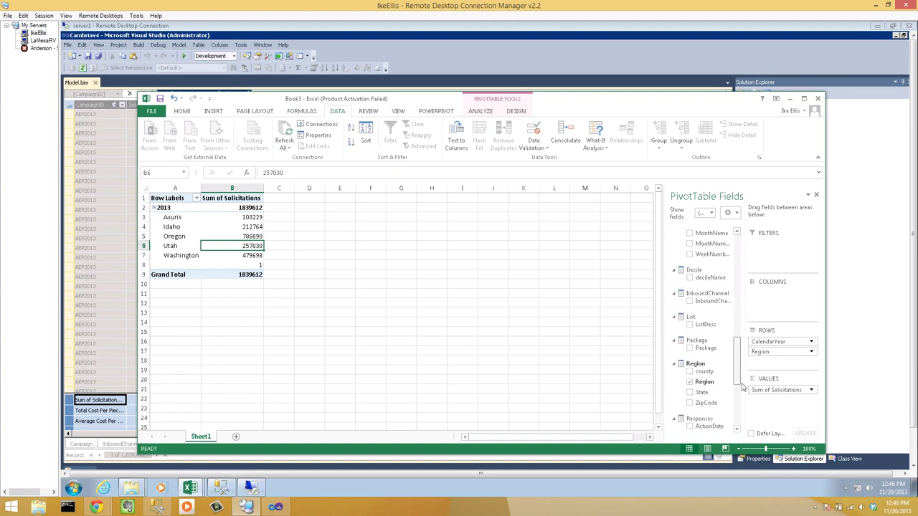
pyautogui.scroll(-5, 742, 387)
pyautogui.scroll(10, 742, 267)
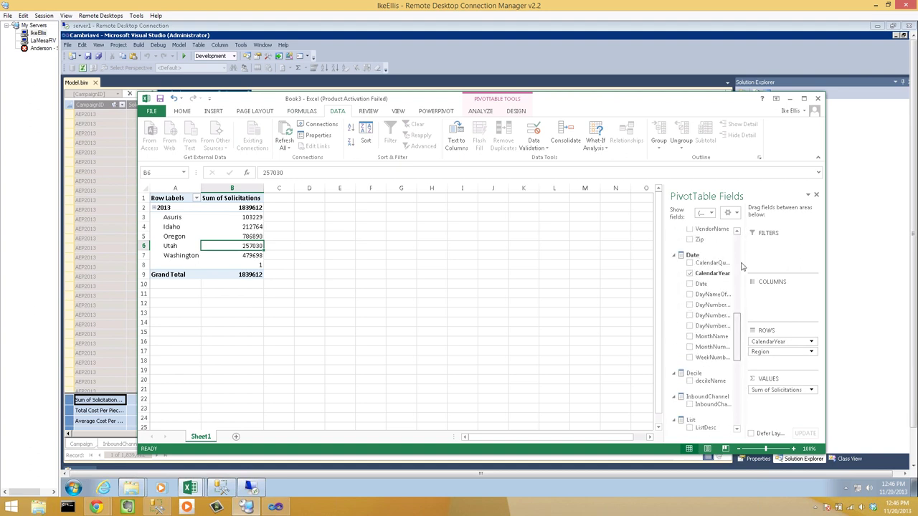
pyautogui.scroll(10, 743, 266)
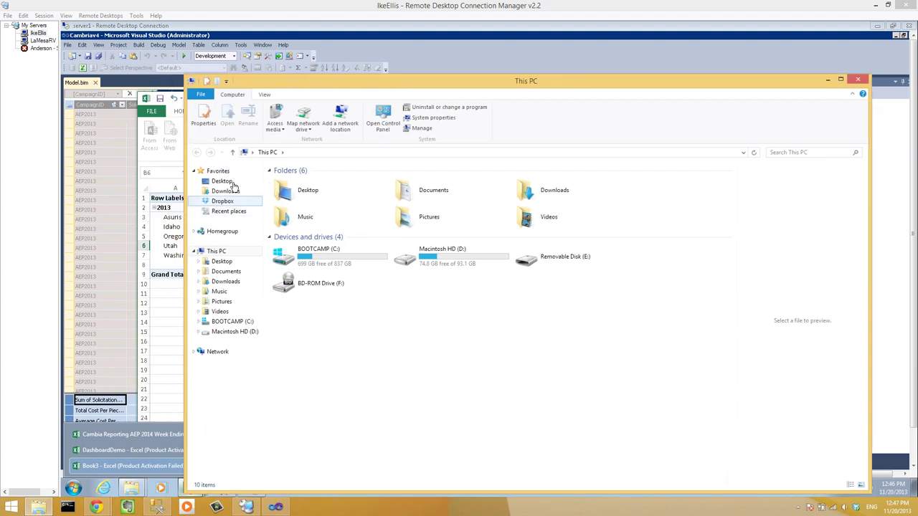
# Open SalesToolsAW.xlsx from the local Desktop folder in Excel, checking the Visual Studio start page before returning to the workbook
pyautogui.click(231, 183)
pyautogui.doubleClick(327, 260)
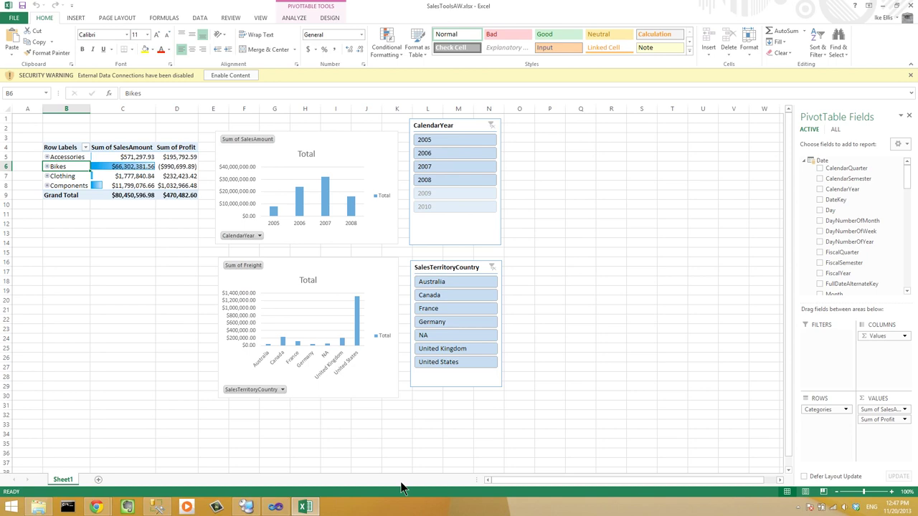
pyautogui.moveTo(248, 508)
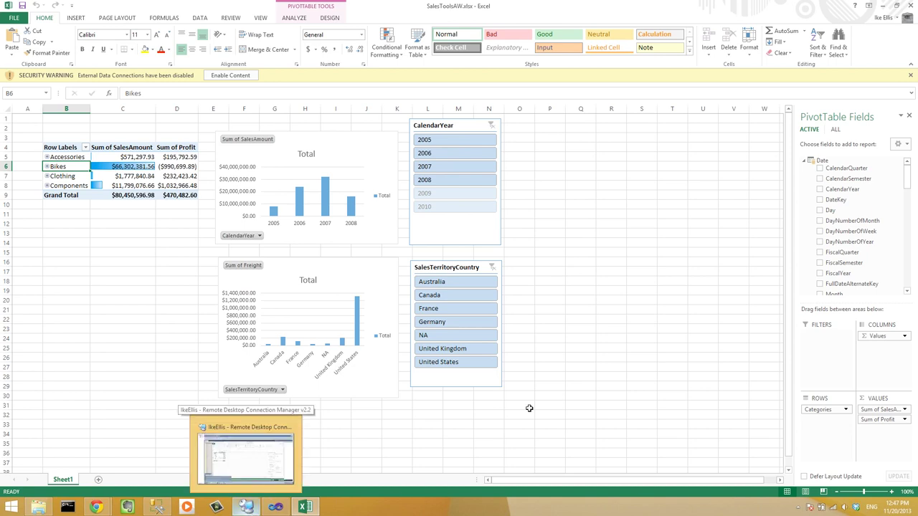
pyautogui.click(277, 508)
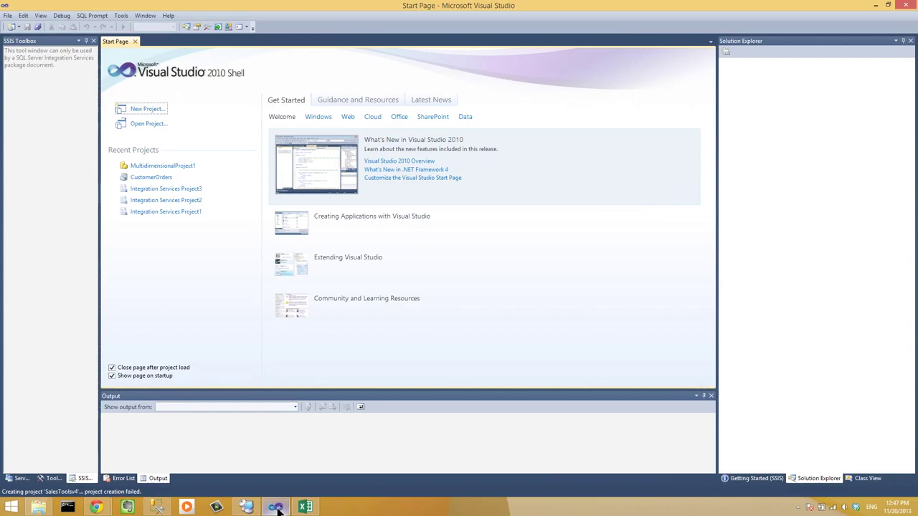
pyautogui.click(278, 508)
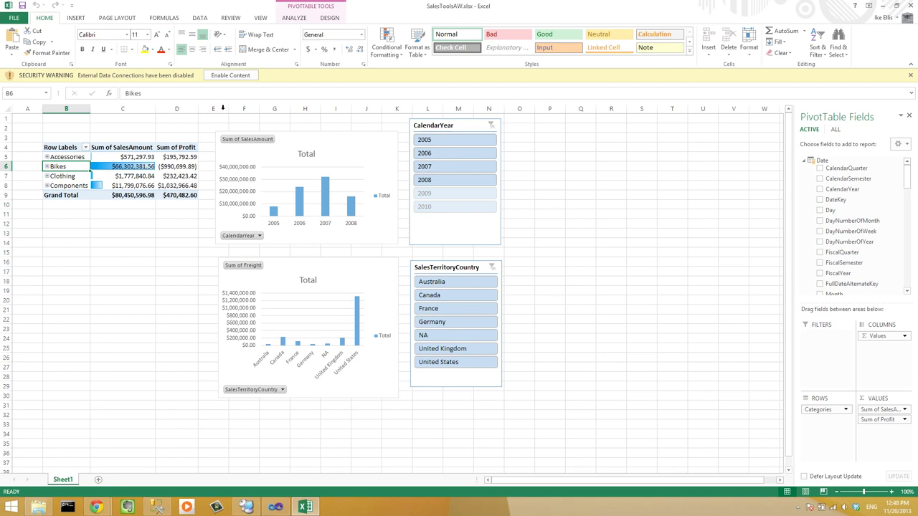
# Enable the workbook's external data connections and add a blank worksheet after Sheet1, returning to Sheet1
pyautogui.click(79, 19)
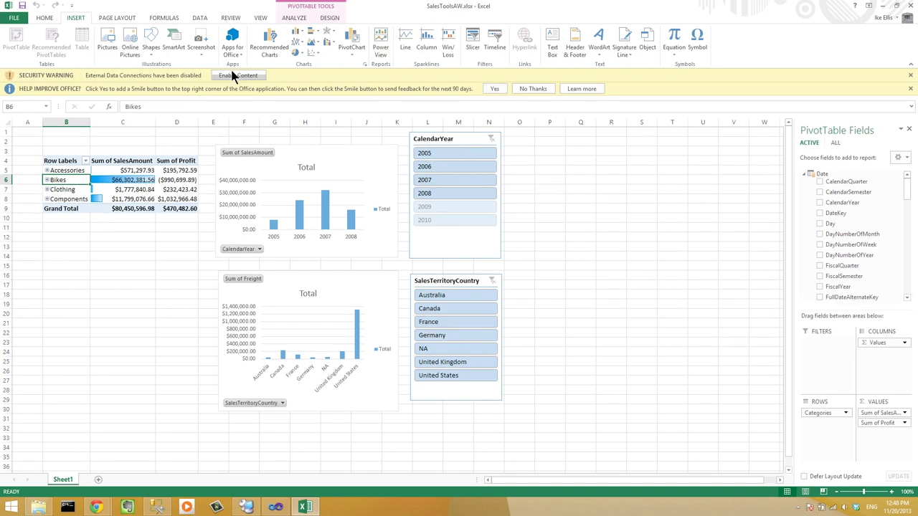
pyautogui.click(513, 86)
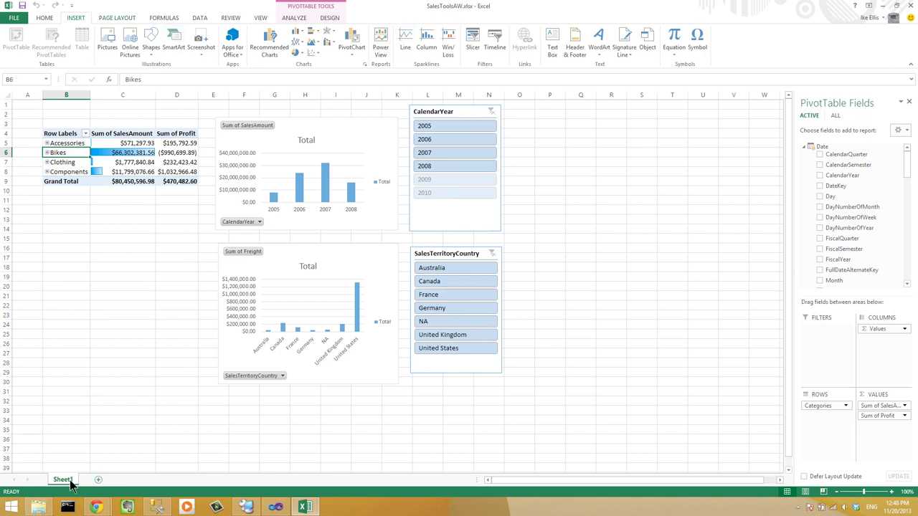
pyautogui.click(99, 480)
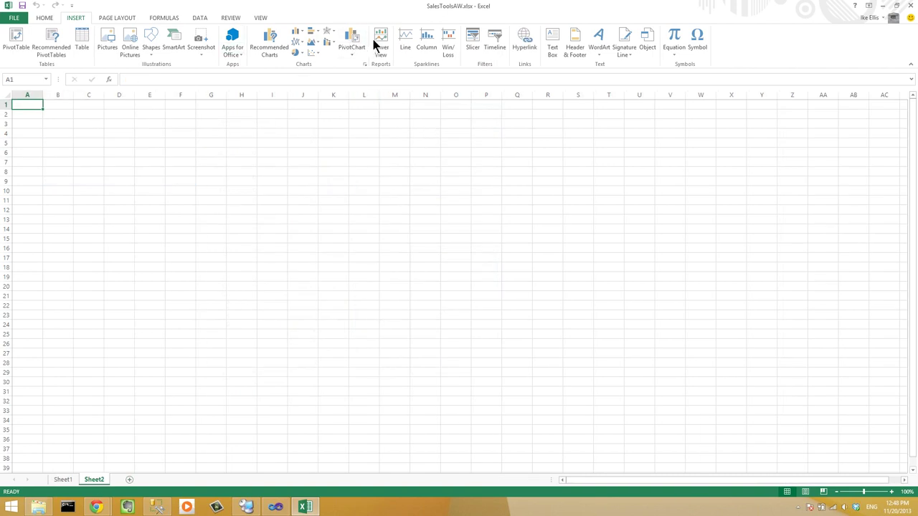
pyautogui.click(202, 159)
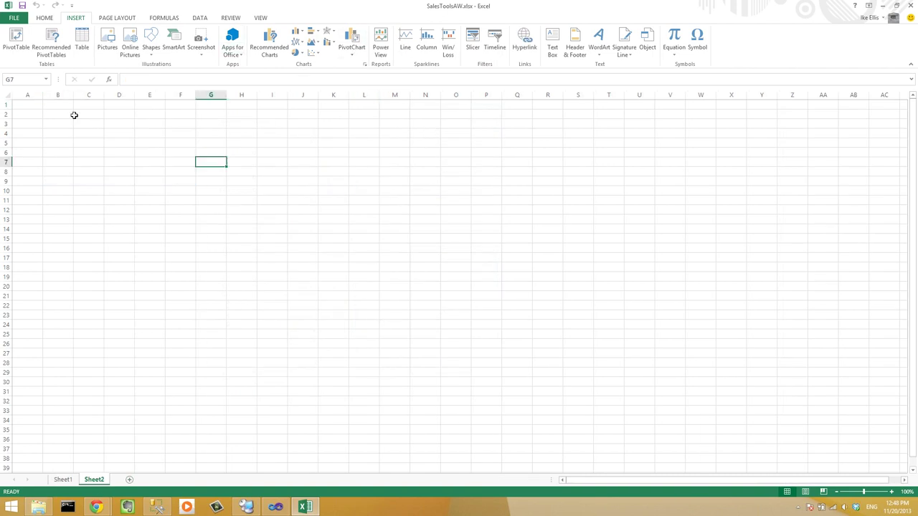
pyautogui.click(75, 115)
pyautogui.click(63, 480)
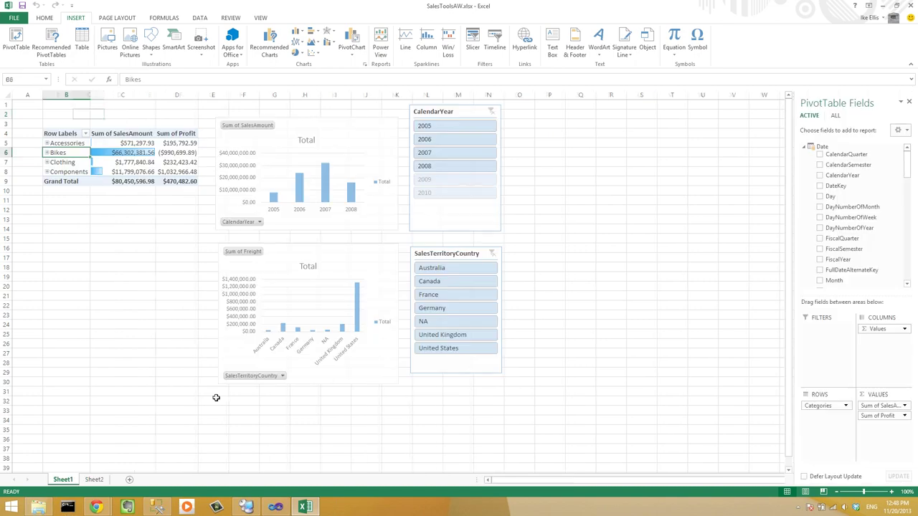
# Close SalesToolsAW.xlsx with its changes saved and reopen it from the Desktop folder
pyautogui.click(908, 5)
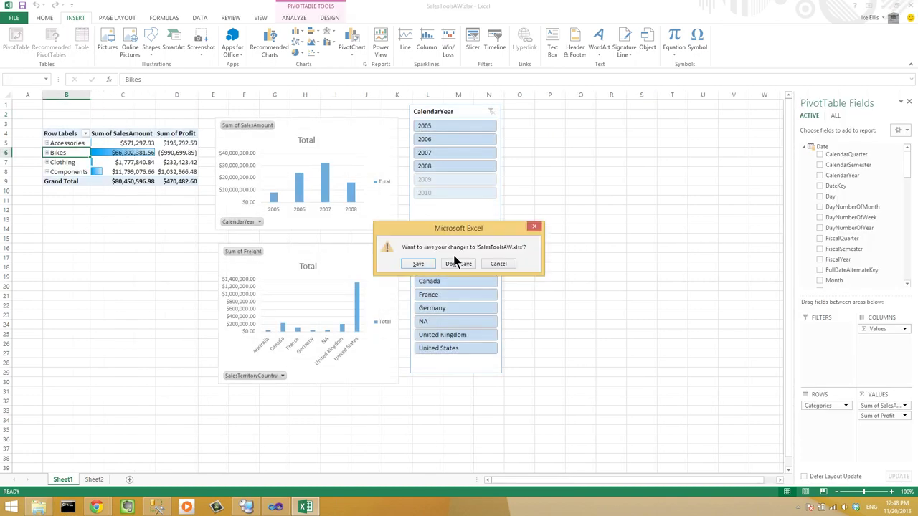
pyautogui.click(417, 265)
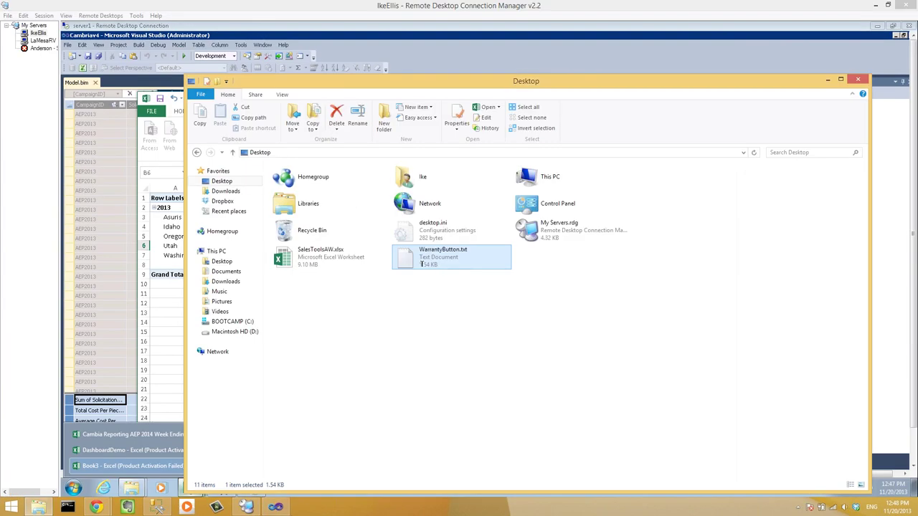
pyautogui.doubleClick(421, 264)
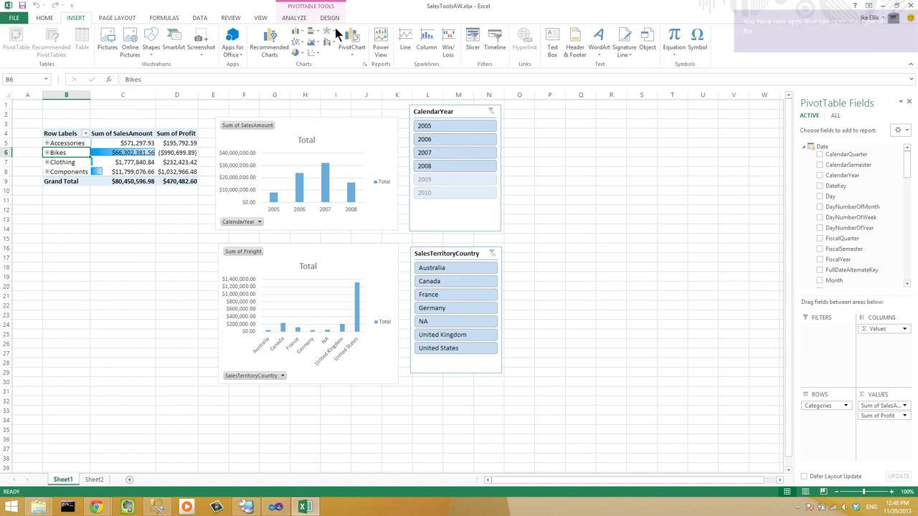
# Look through the PivotTable analysis, design, review and view commands and the file information of SalesToolsAW.xlsx
pyautogui.click(296, 18)
pyautogui.click(264, 18)
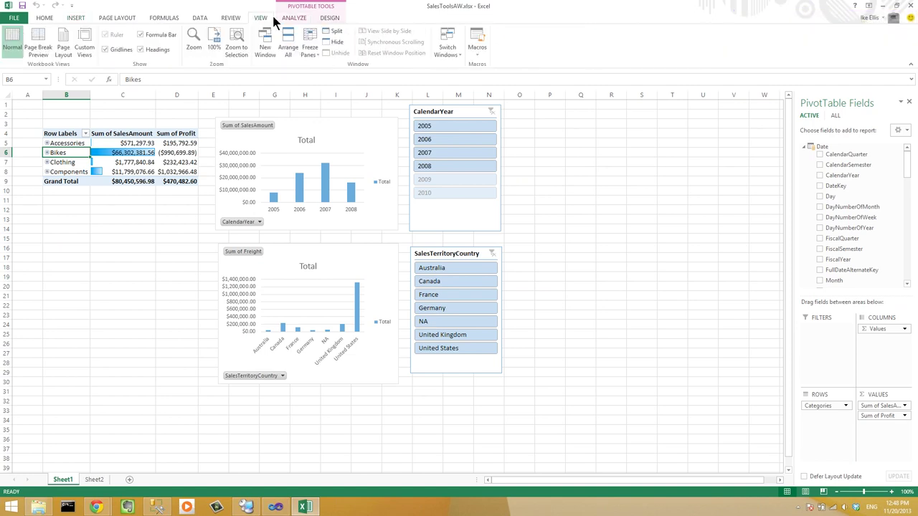
pyautogui.click(22, 20)
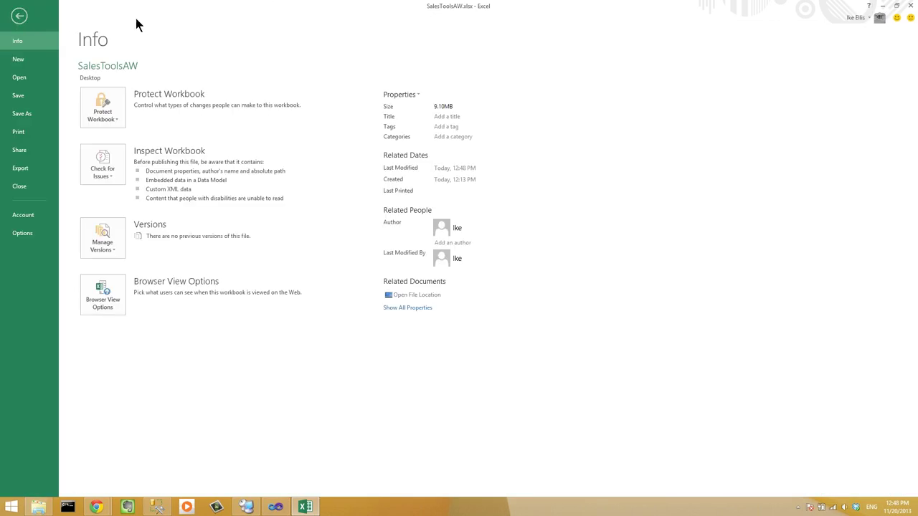
pyautogui.press('Escape')
pyautogui.click(169, 161)
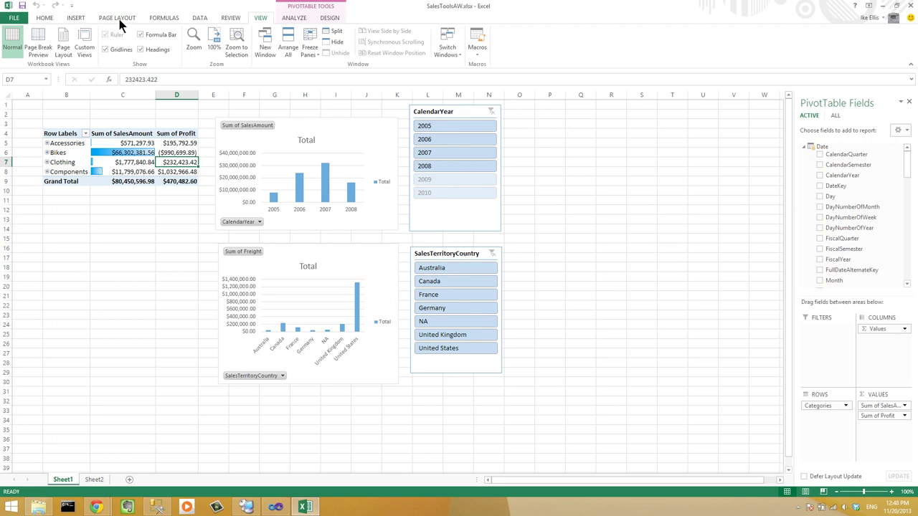
pyautogui.click(294, 19)
pyautogui.click(328, 19)
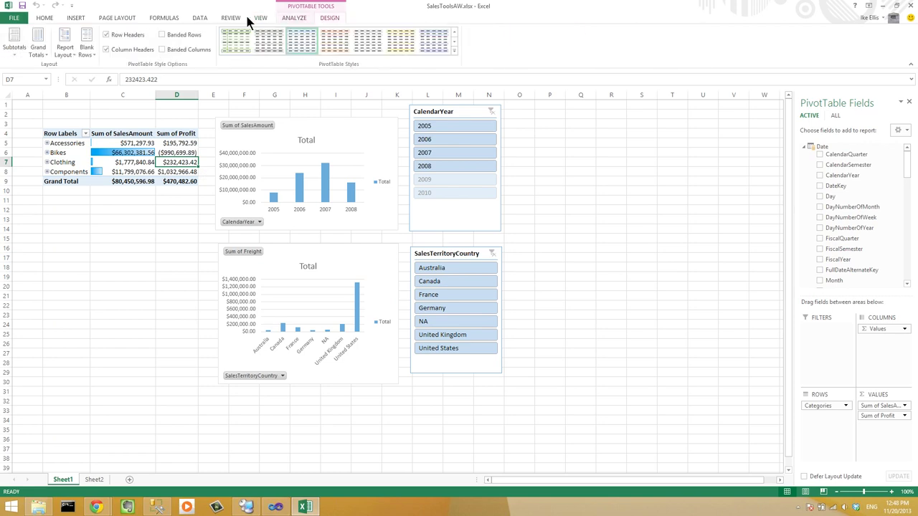
pyautogui.click(244, 19)
pyautogui.click(261, 20)
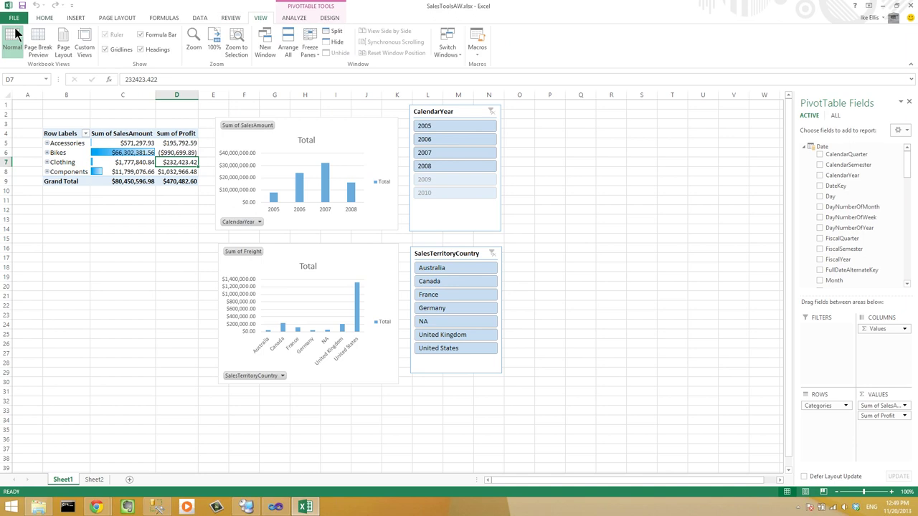
pyautogui.click(14, 17)
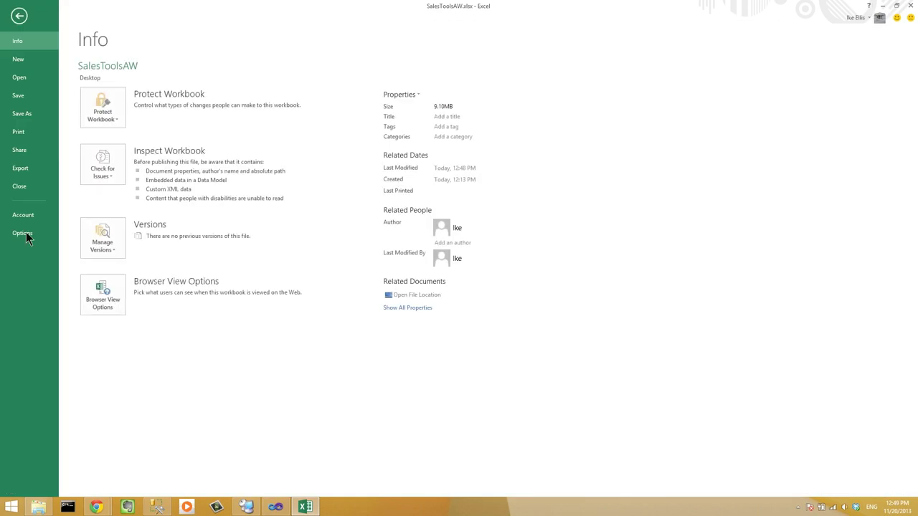
pyautogui.press('Escape')
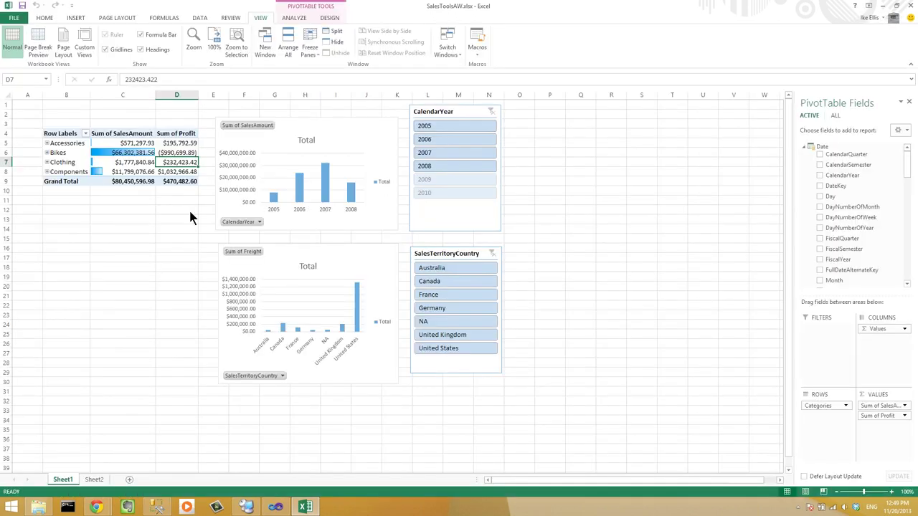
pyautogui.click(155, 136)
pyautogui.click(326, 463)
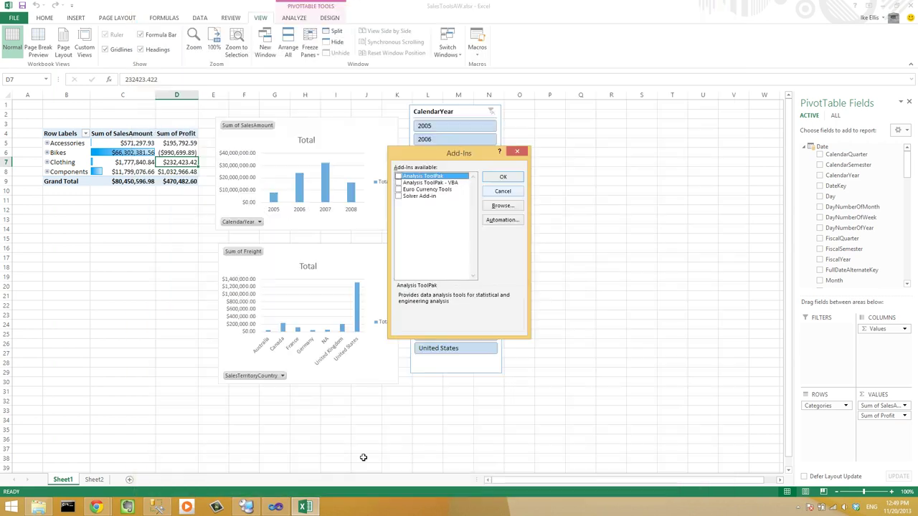
pyautogui.press('Escape')
# Examine the COM add-ins list, including Power Map Preview, Power Query and Power View, and accept it
pyautogui.click(13, 18)
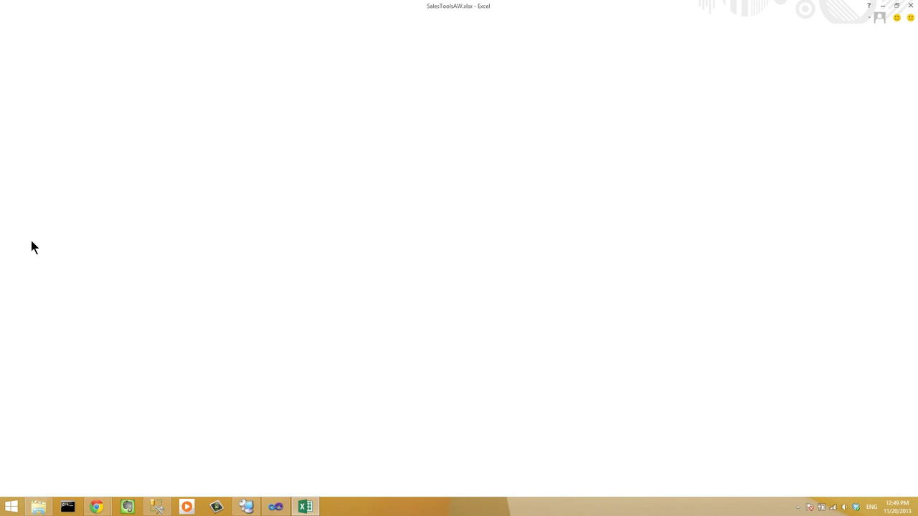
pyautogui.click(31, 233)
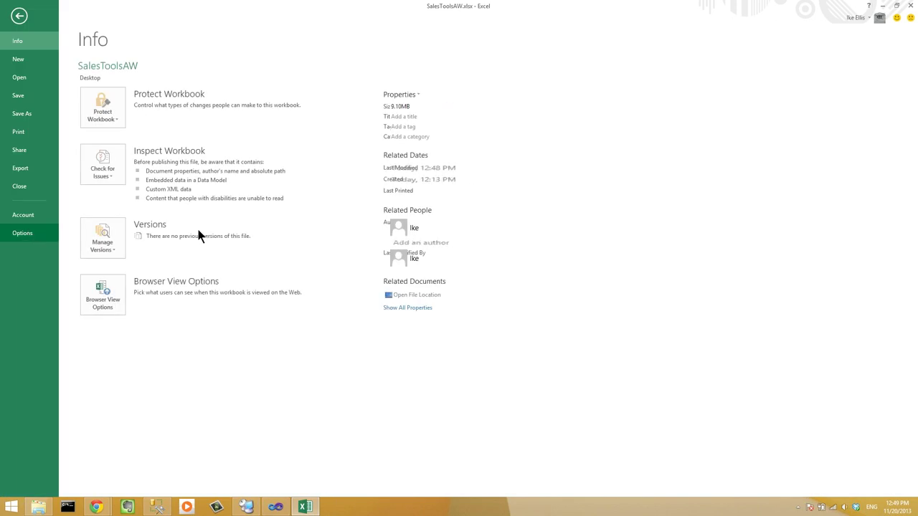
pyautogui.click(286, 463)
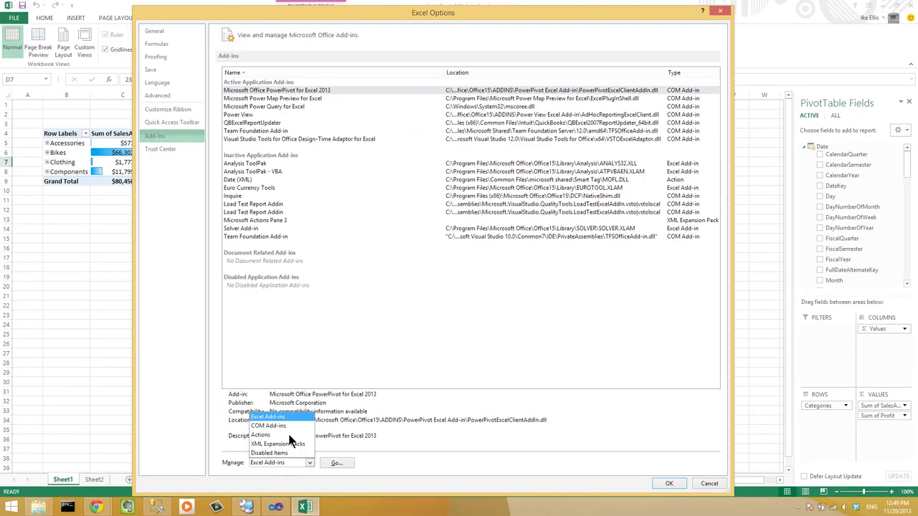
pyautogui.click(268, 425)
pyautogui.click(334, 462)
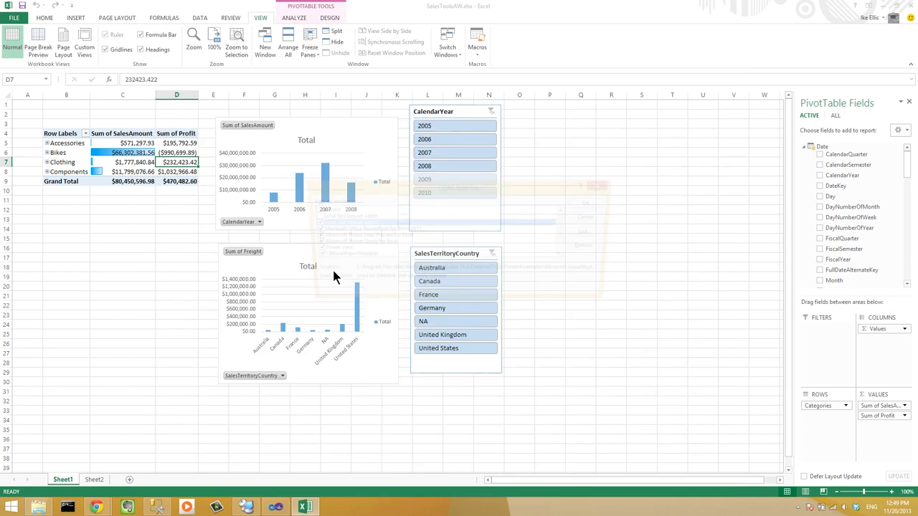
pyautogui.click(373, 236)
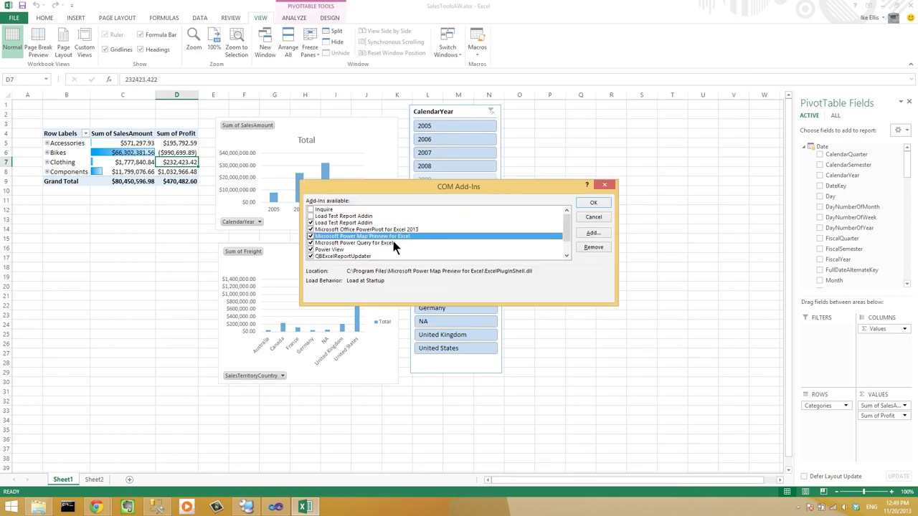
pyautogui.click(392, 242)
pyautogui.click(388, 249)
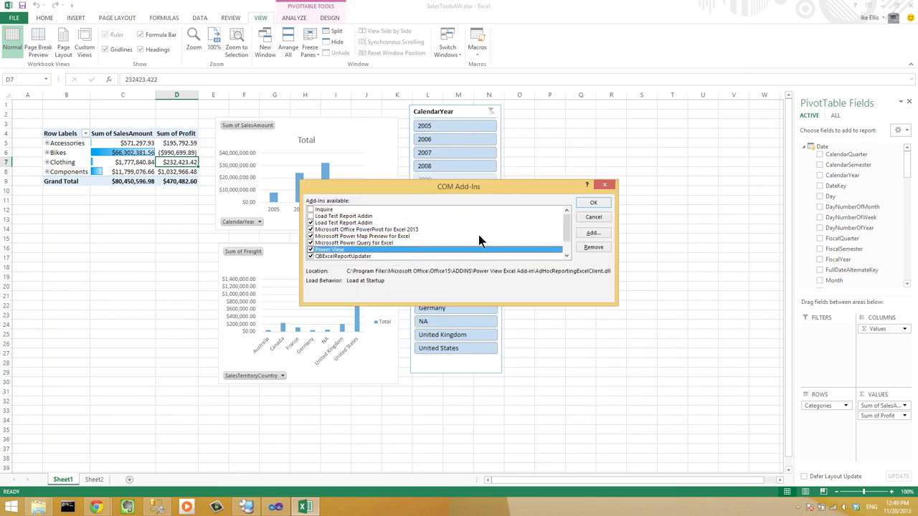
pyautogui.press('Return')
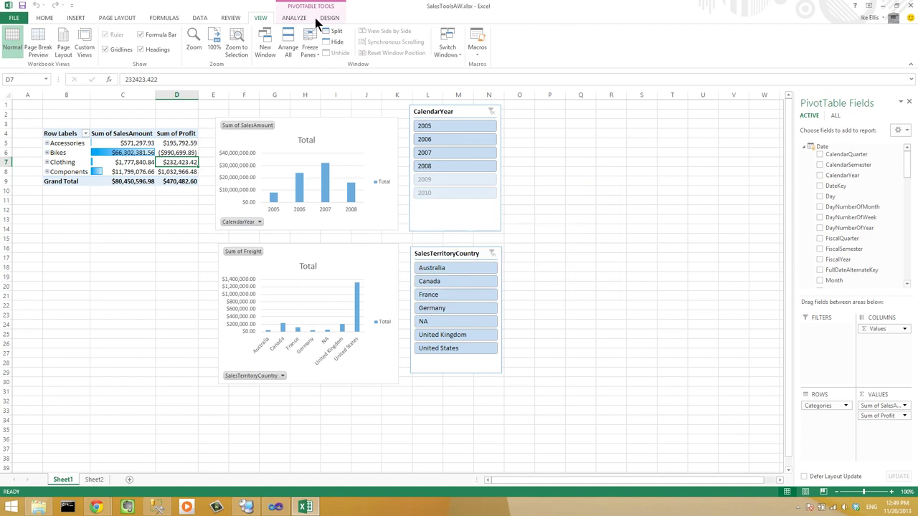
# Close SalesToolsAW.xlsx and try to open the recent workbook Customers.xlsx from the Desktop folder
pyautogui.click(354, 203)
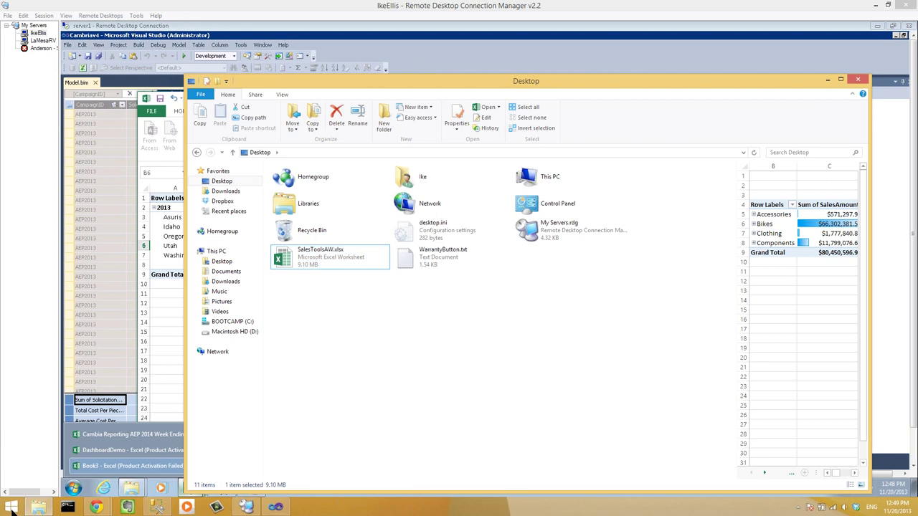
pyautogui.click(12, 510)
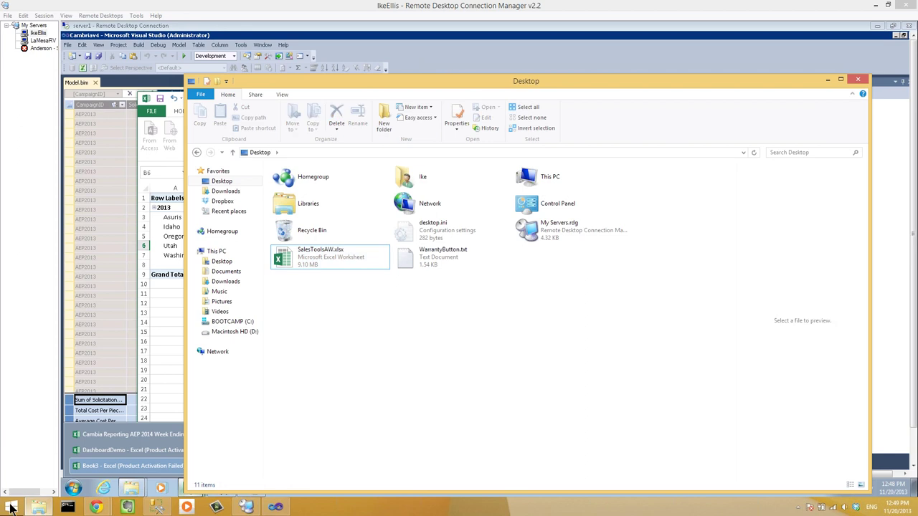
pyautogui.click(36, 359)
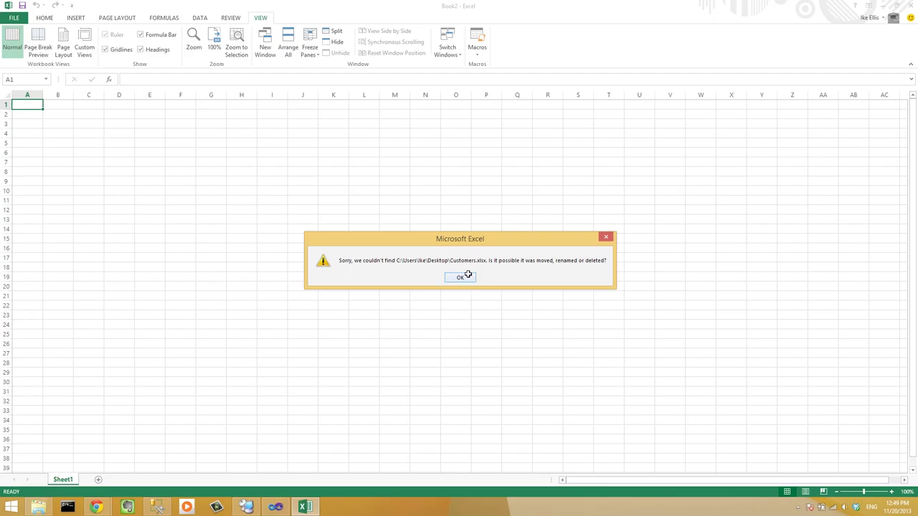
pyautogui.click(464, 275)
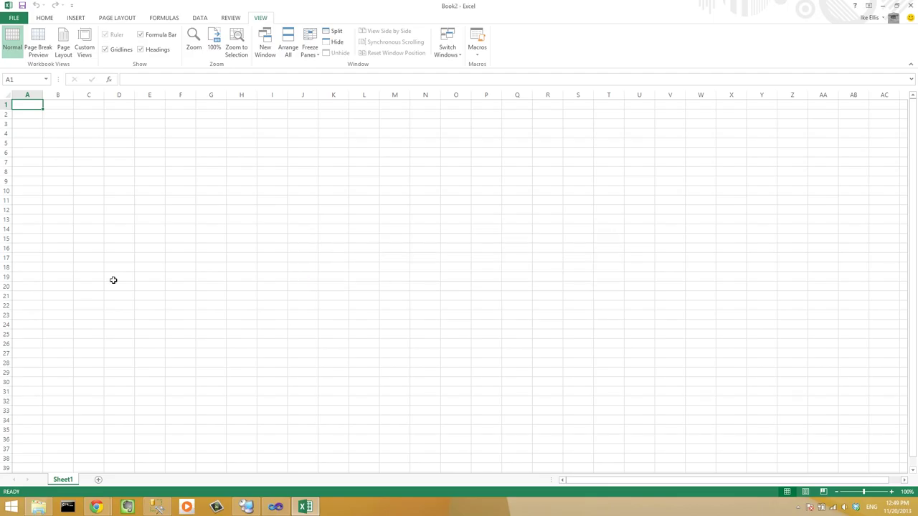
# Create a blank workbook, check its available data, review and view commands, and close it
pyautogui.click(12, 508)
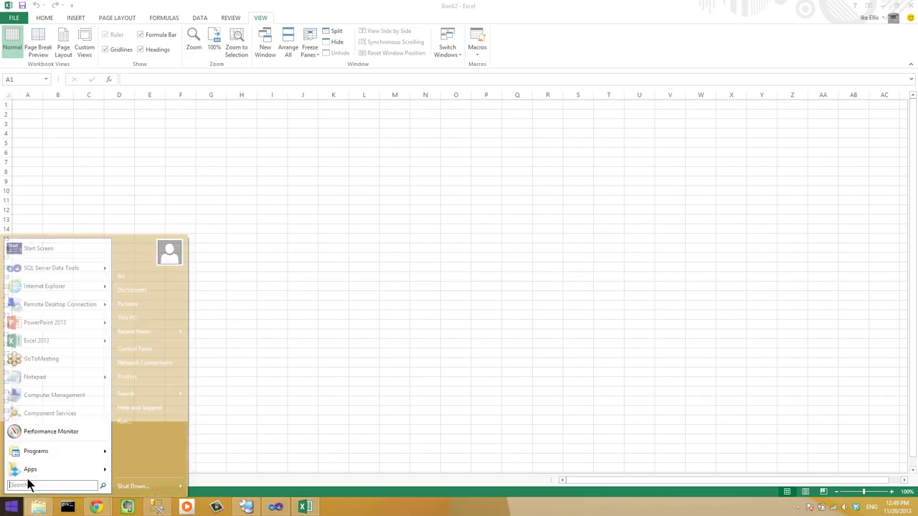
pyautogui.press('Escape')
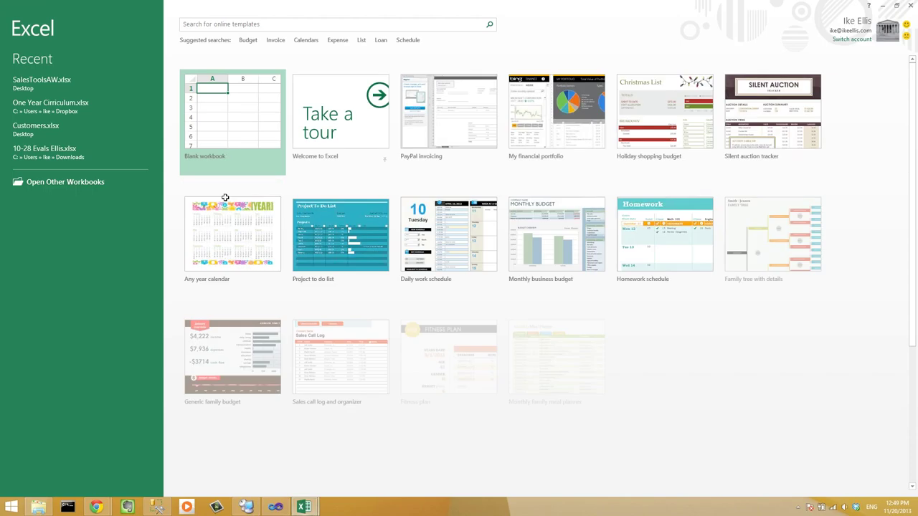
pyautogui.click(215, 122)
pyautogui.scroll(1, 248, 17)
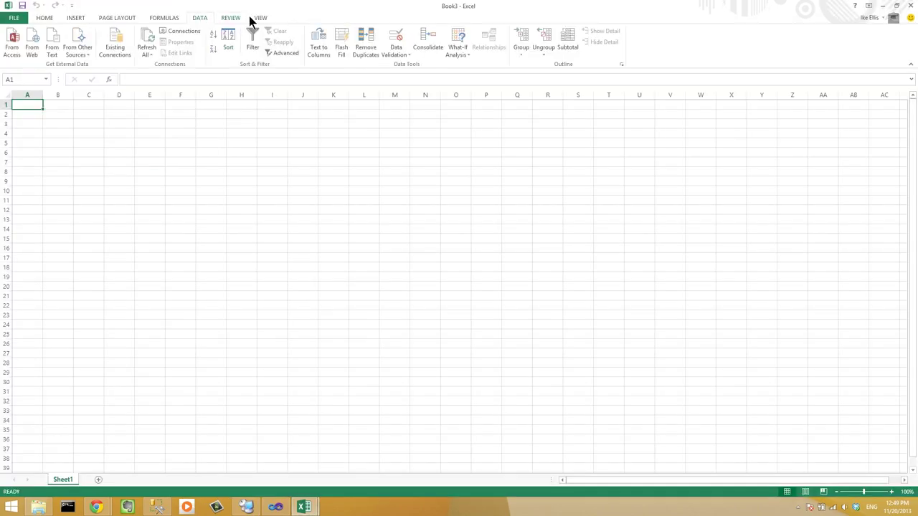
pyautogui.click(262, 18)
pyautogui.click(909, 5)
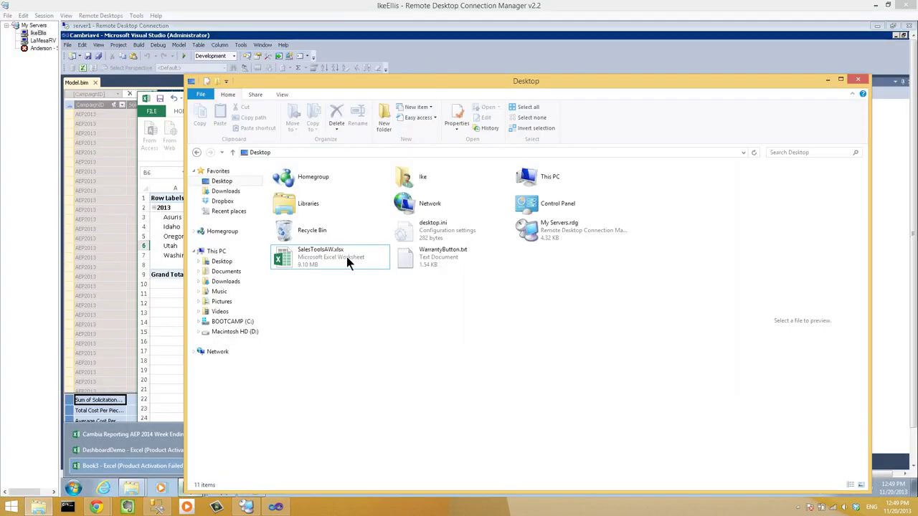
# Reopen SalesToolsAW.xlsx from the Desktop folder and look through the PivotTable analysis and design commands for the category sales table
pyautogui.click(346, 256)
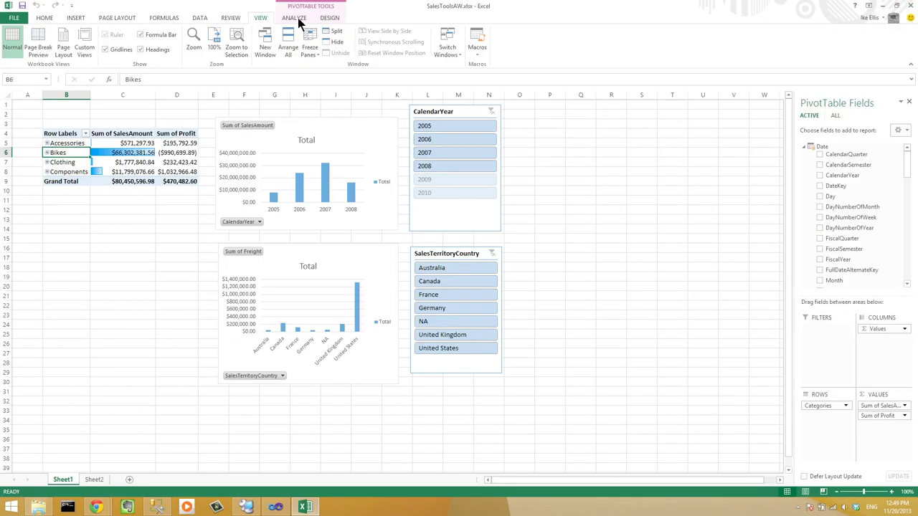
pyautogui.click(296, 18)
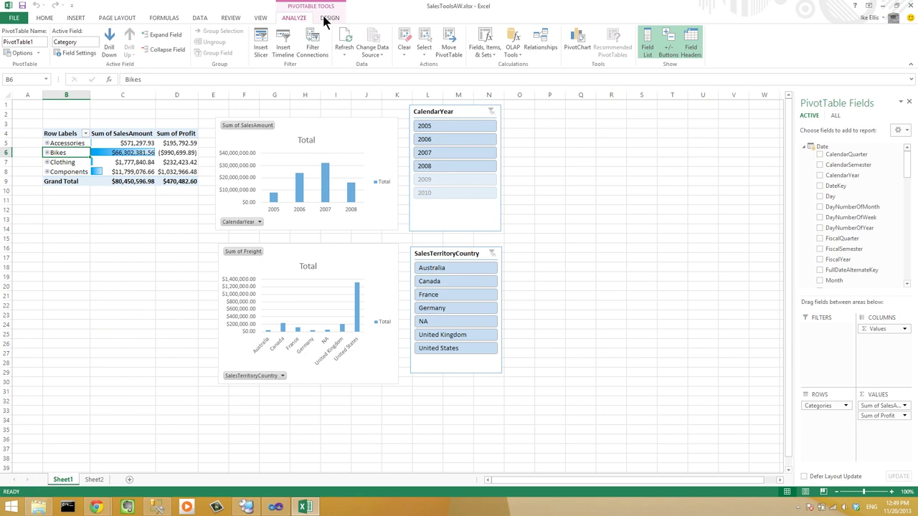
pyautogui.click(326, 19)
pyautogui.click(292, 18)
pyautogui.click(252, 156)
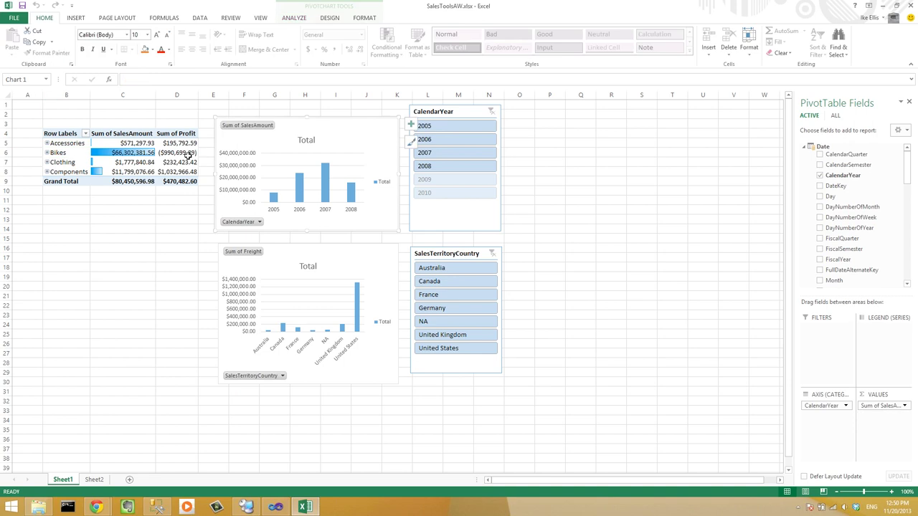
pyautogui.click(131, 154)
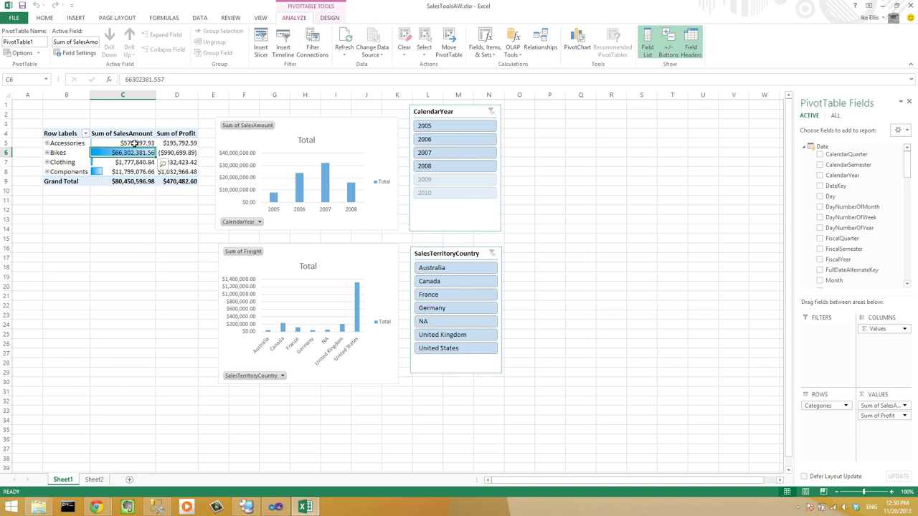
pyautogui.click(134, 143)
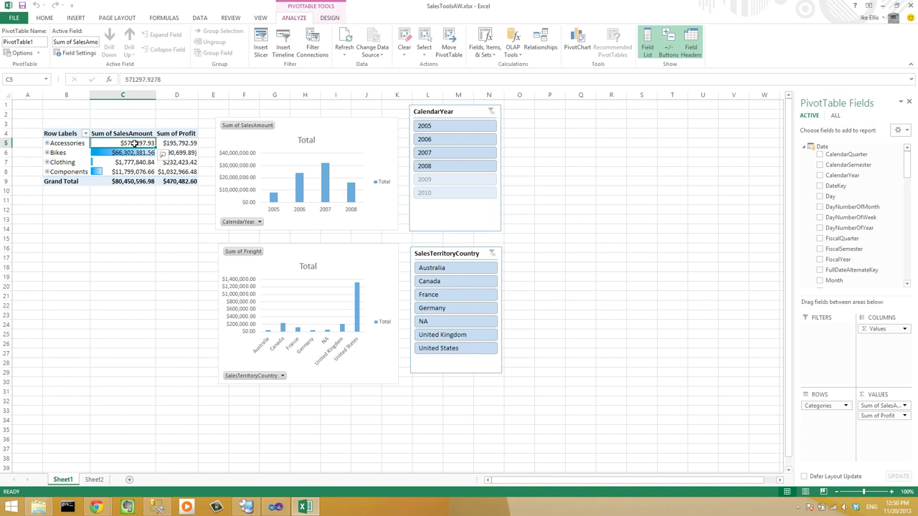
# Filter the PivotTable and charts on Sheet1 by calendar year 2006, 2005 and 2008 in turn, and clear the filter
pyautogui.click(354, 192)
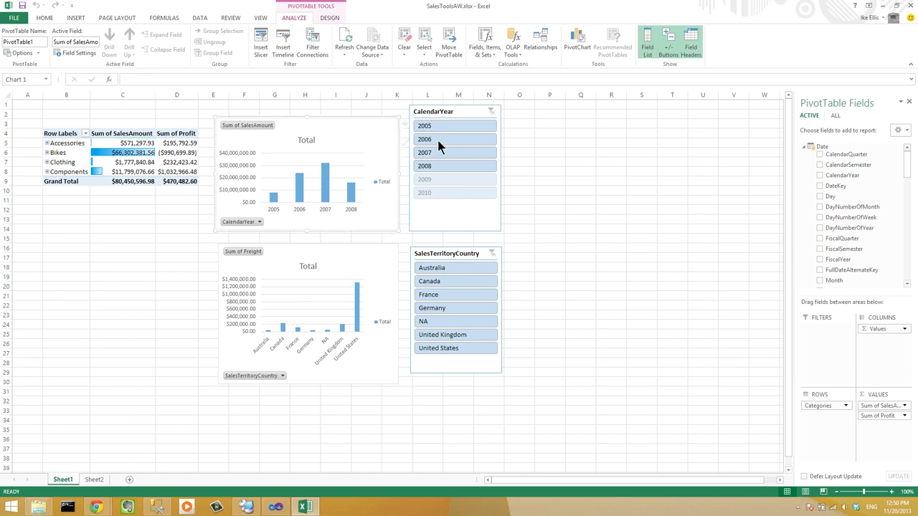
pyautogui.click(437, 138)
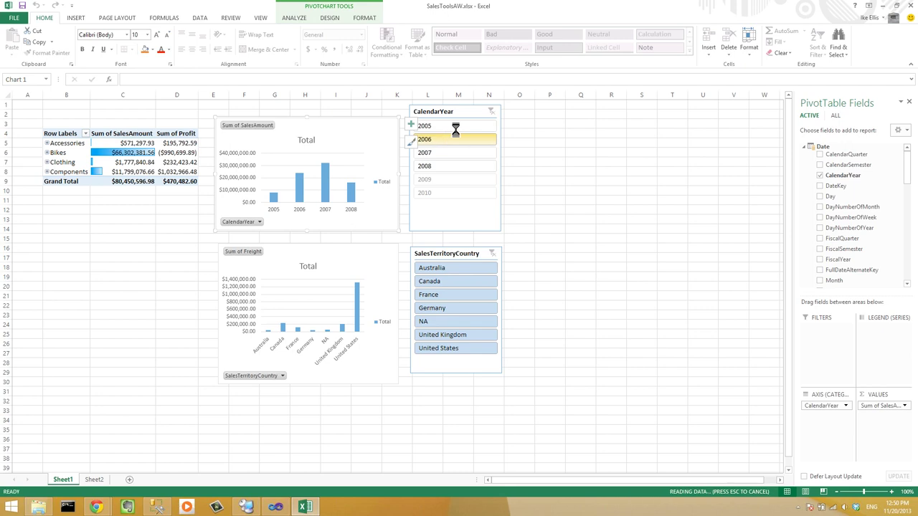
pyautogui.click(455, 129)
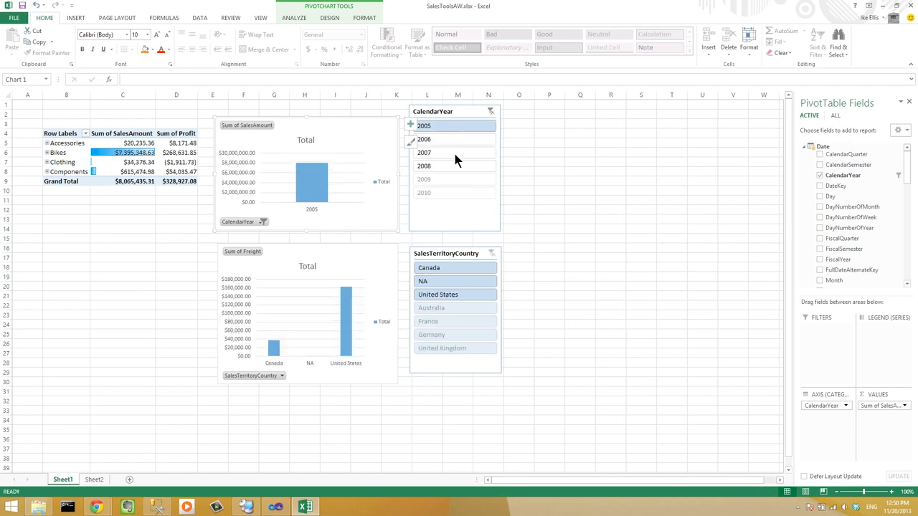
pyautogui.click(450, 168)
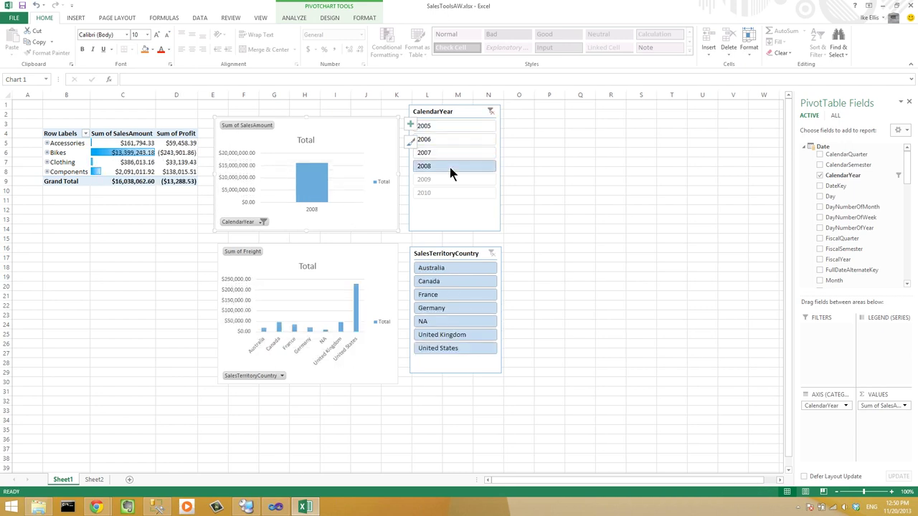
pyautogui.click(489, 115)
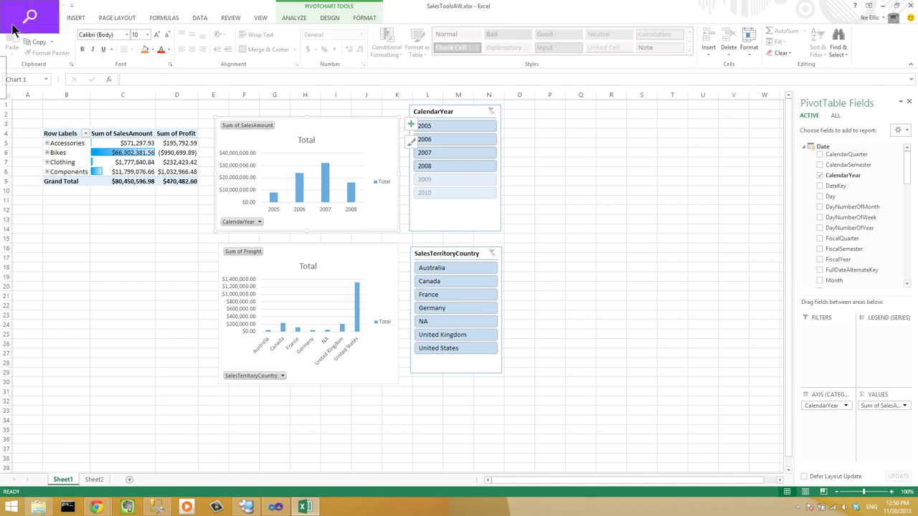
# Examine the active and inactive add-ins in the Excel options and leave the options without changes
pyautogui.click(12, 18)
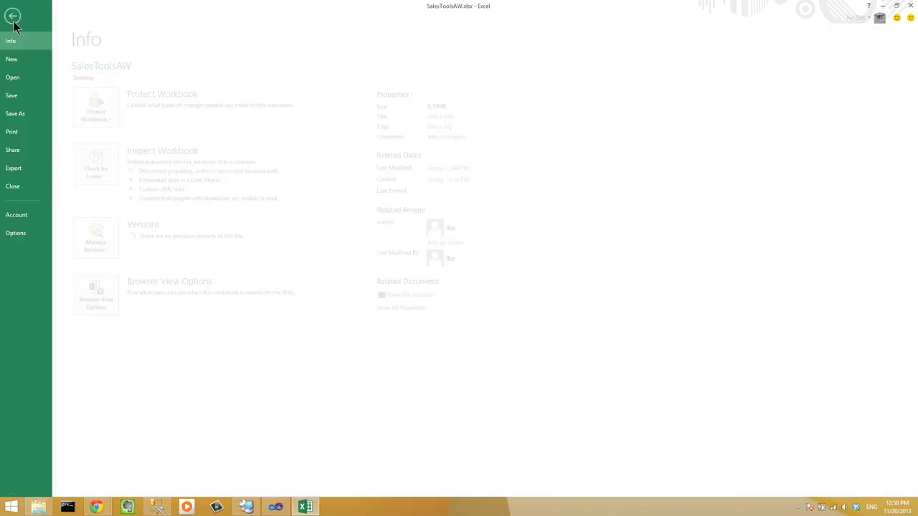
pyautogui.click(44, 235)
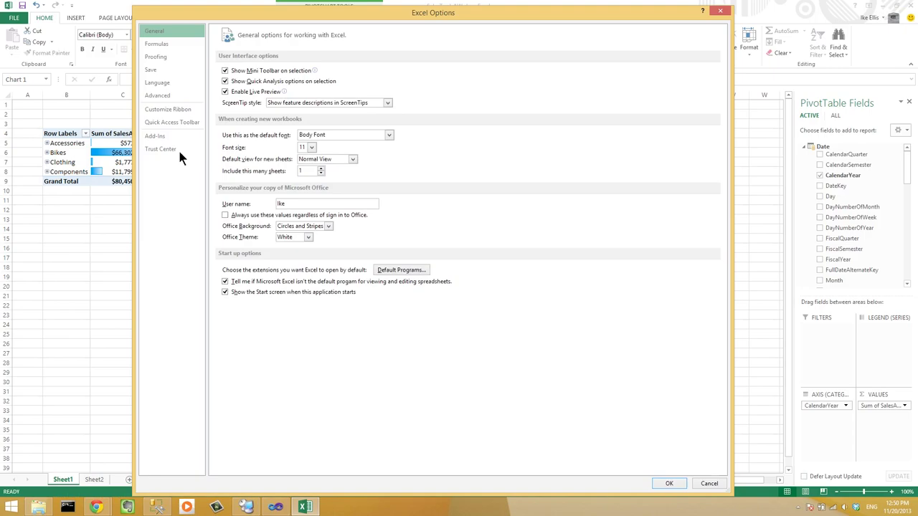
pyautogui.click(178, 148)
pyautogui.click(168, 138)
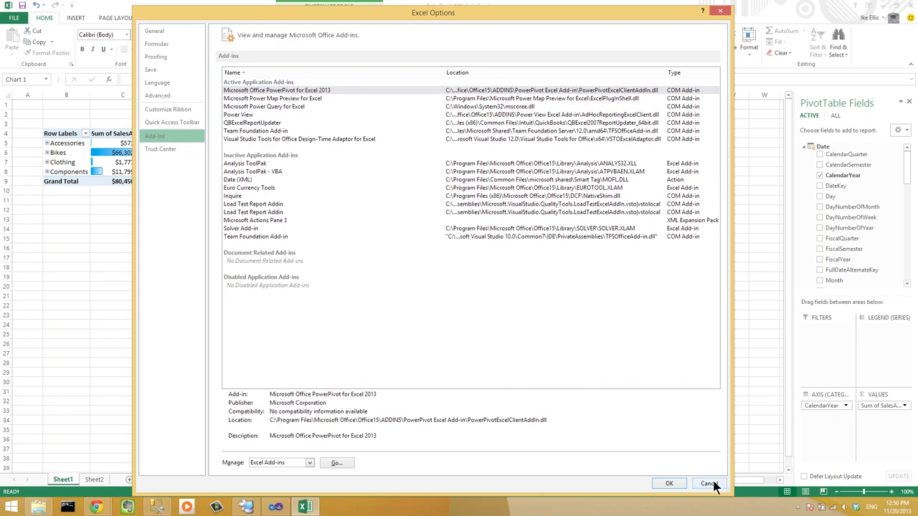
pyautogui.press('Escape')
# Launch SQL Server Data Tools and create a Reporting Services project from the Report Server Project template, keeping the default name
pyautogui.moveTo(275, 508)
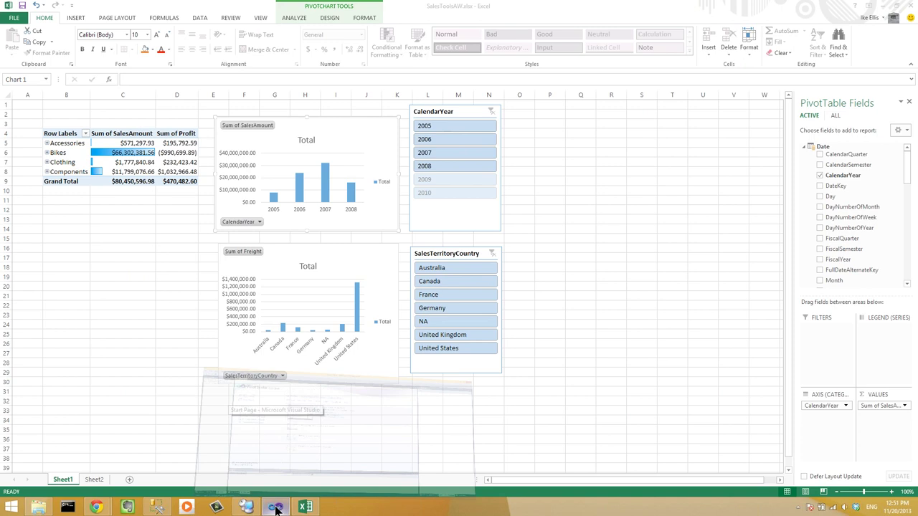
pyautogui.press('super')
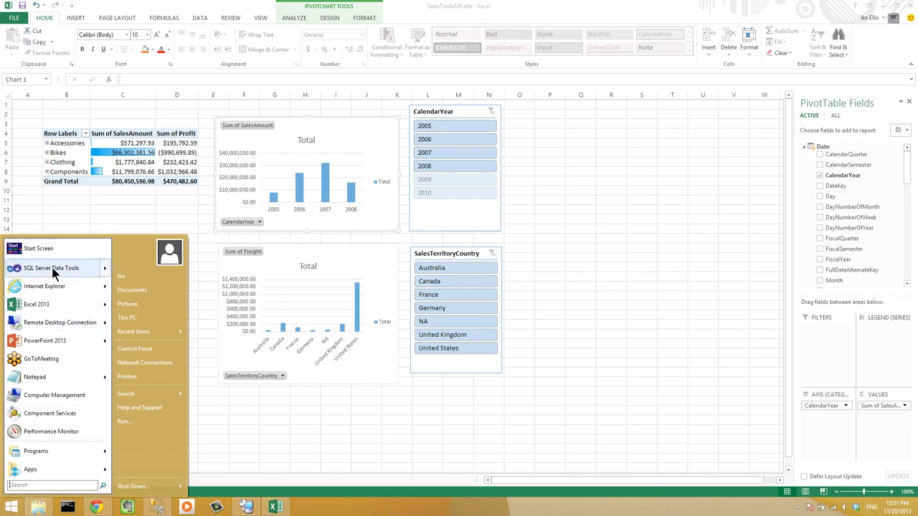
pyautogui.click(54, 267)
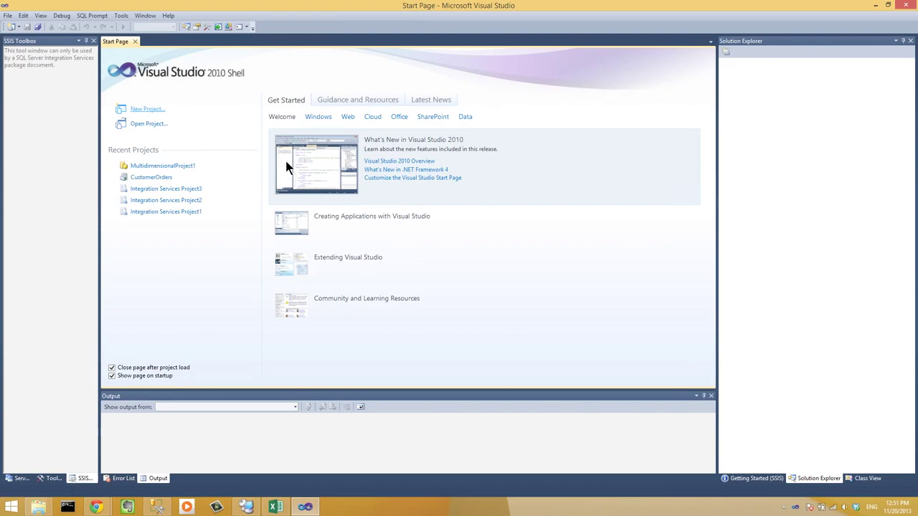
pyautogui.hotkey('ctrl', 'shift', 'n')
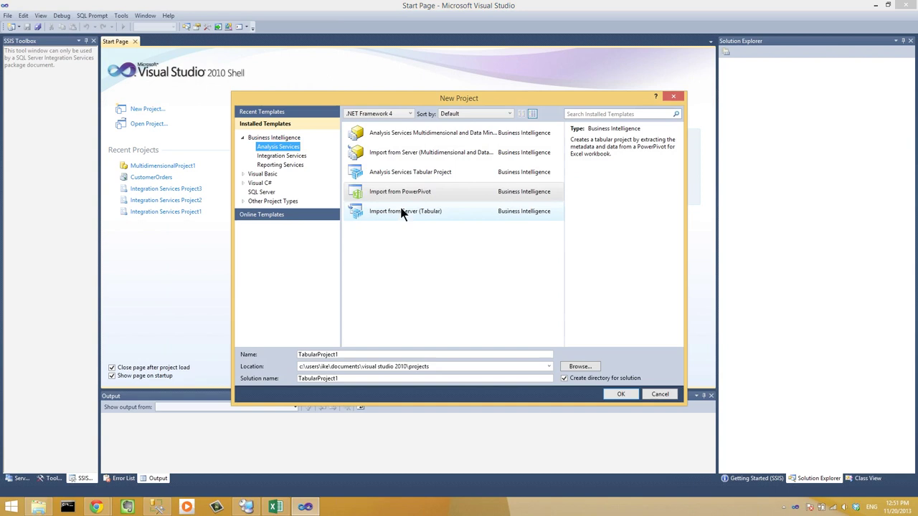
pyautogui.click(287, 166)
pyautogui.click(396, 151)
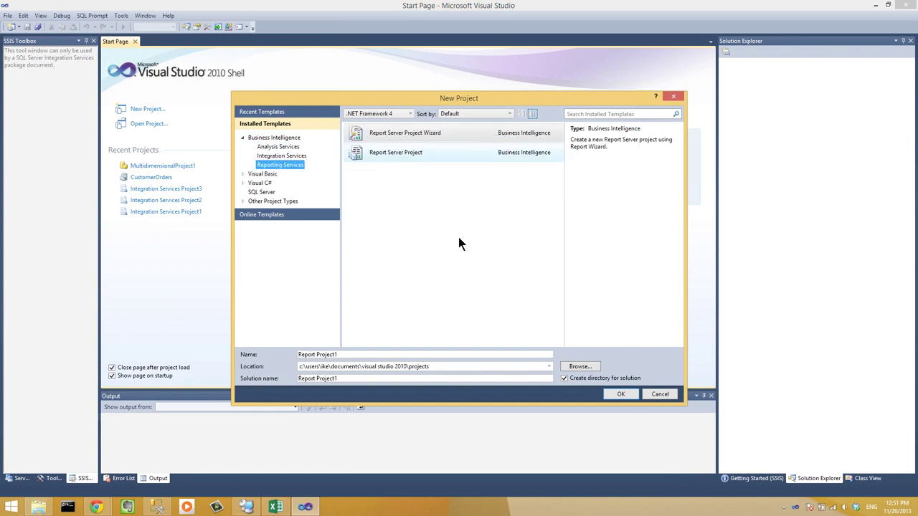
pyautogui.press('Return')
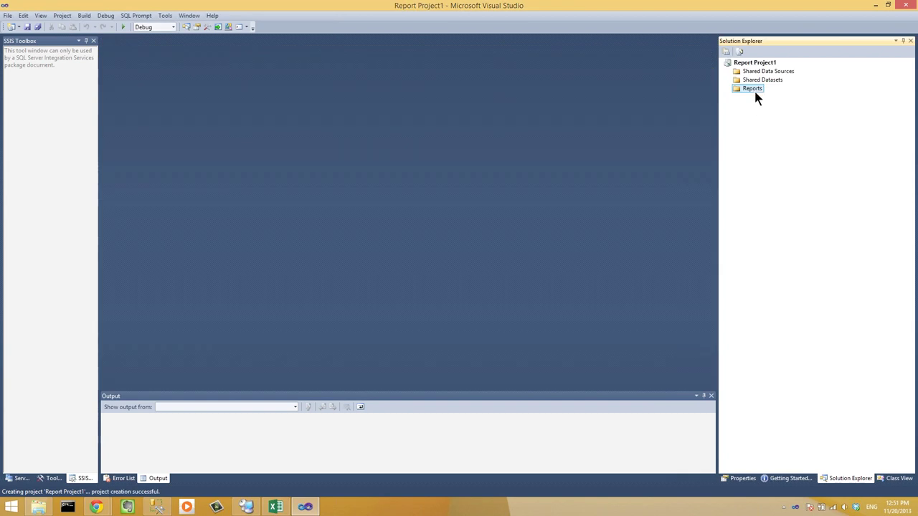
# Add a new empty report named Report1.rdl to the project's Reports folder
pyautogui.rightClick(753, 89)
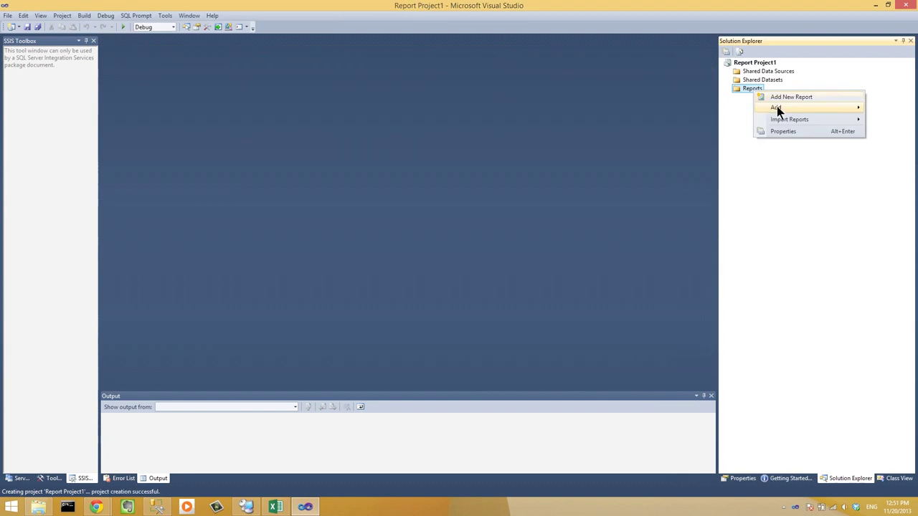
pyautogui.click(379, 165)
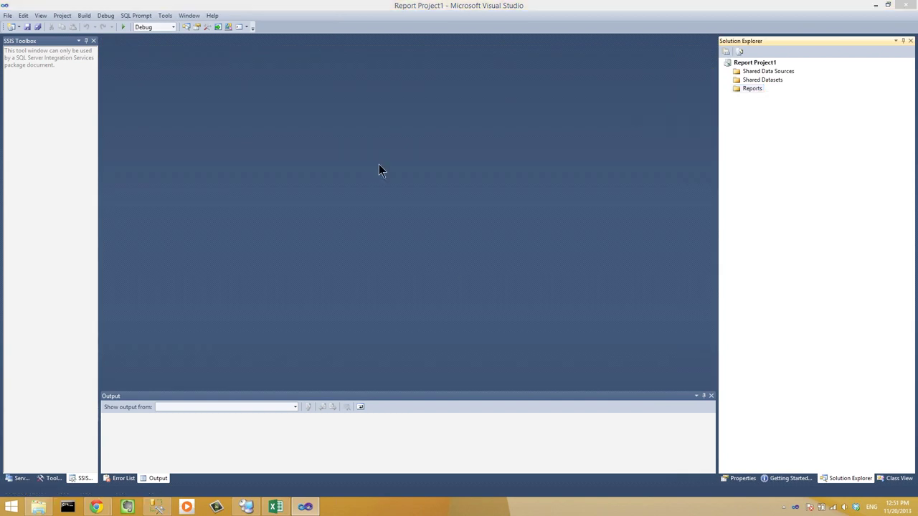
pyautogui.click(380, 151)
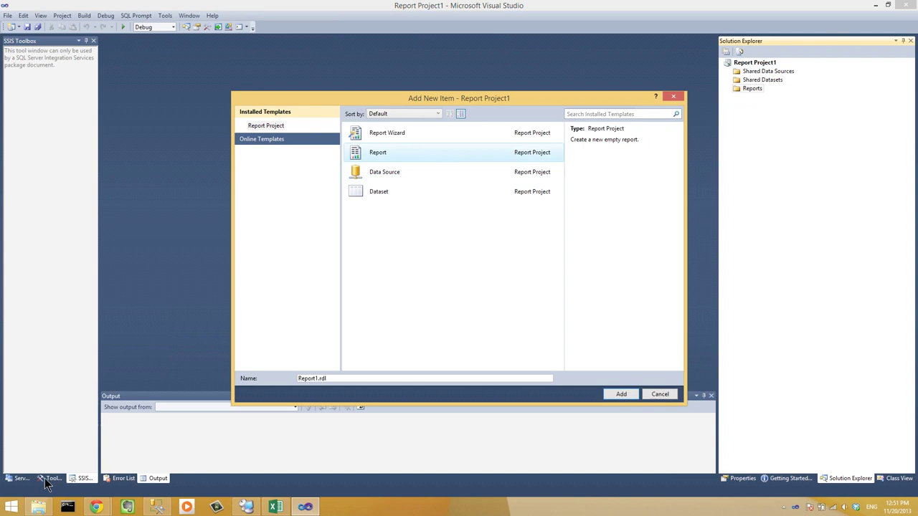
pyautogui.press('Return')
# Add a radial gauge to the empty body of Report1.rdl
pyautogui.click(46, 479)
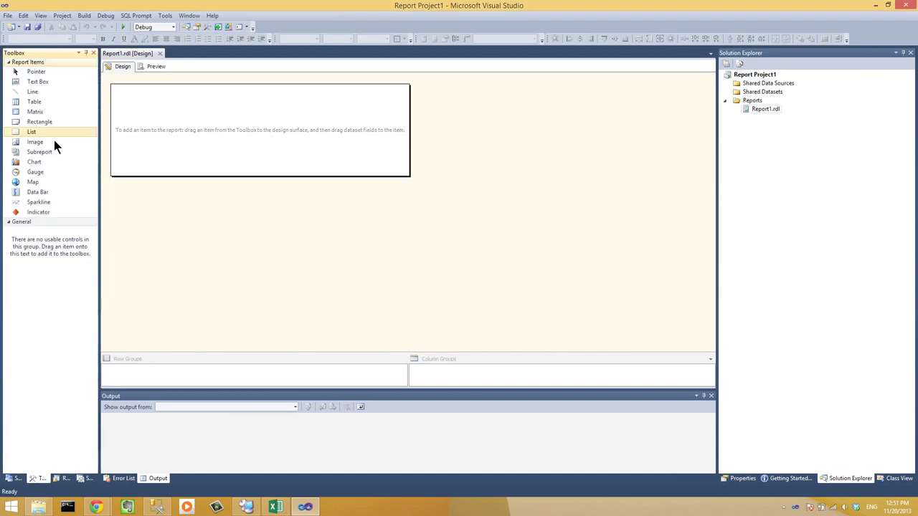
pyautogui.moveTo(71, 161); pyautogui.dragTo(96, 157)
pyautogui.moveTo(35, 172); pyautogui.dragTo(174, 145)
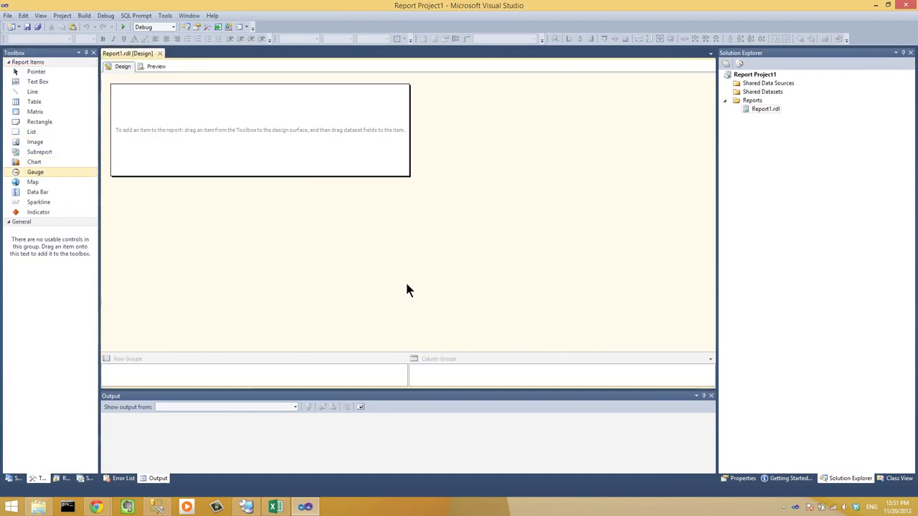
pyautogui.click(480, 175)
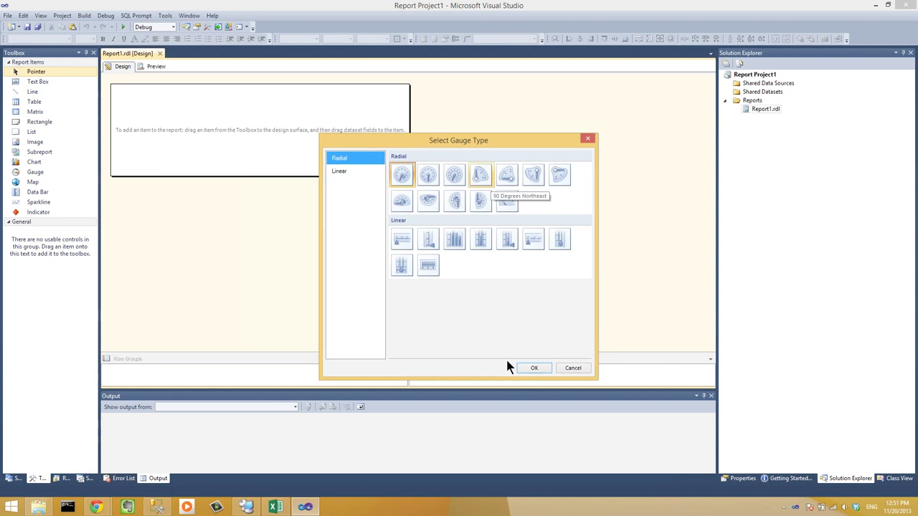
pyautogui.click(529, 372)
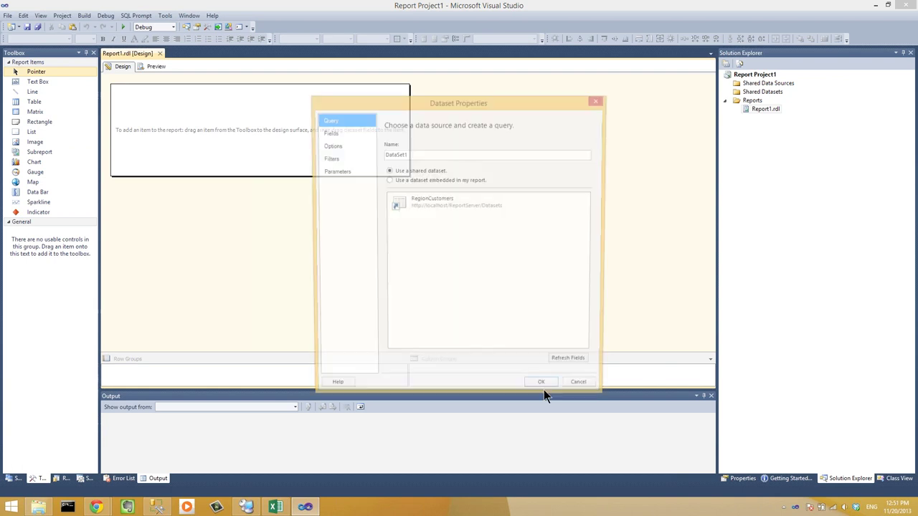
# Set DataSet1 to use a dataset embedded in the report
pyautogui.click(544, 391)
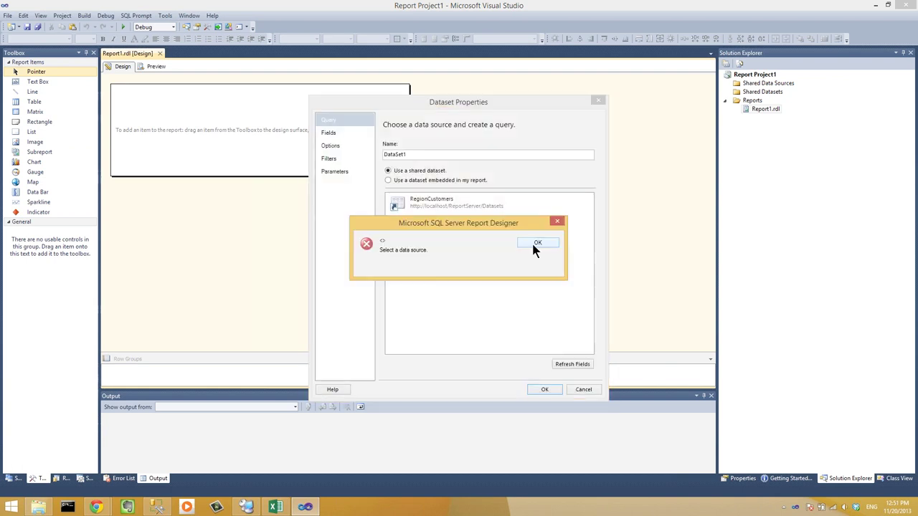
pyautogui.press('Return')
pyautogui.press('Down')
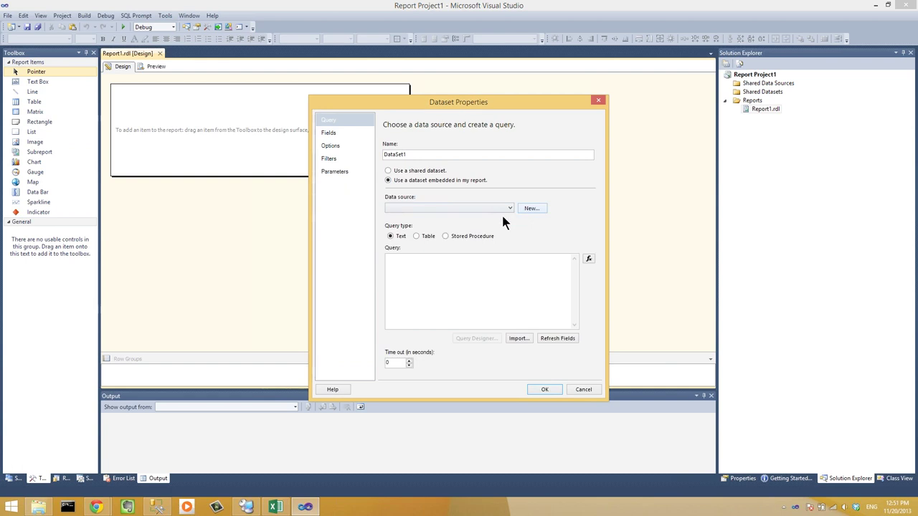
# Create the embedded Microsoft SQL Server data source DataSource1 for the AdventureWorks2012 database on the local server "."
pyautogui.click(532, 207)
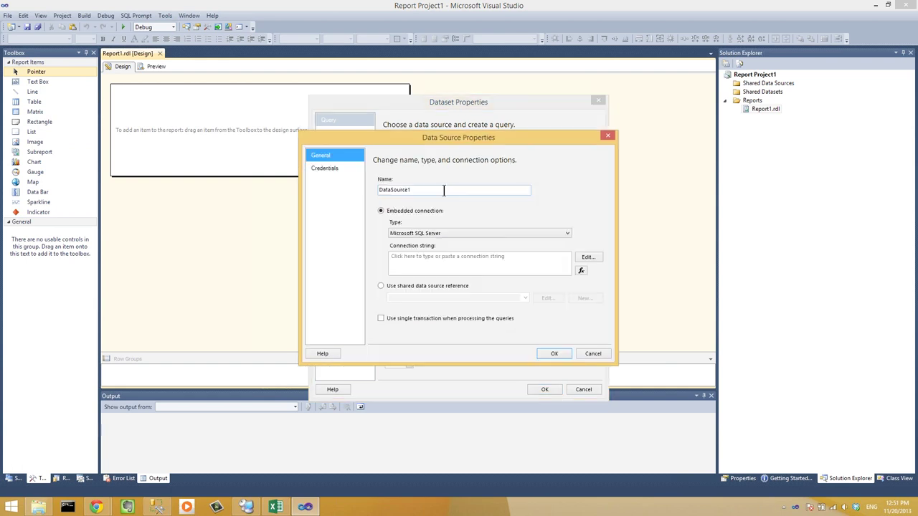
pyautogui.click(585, 257)
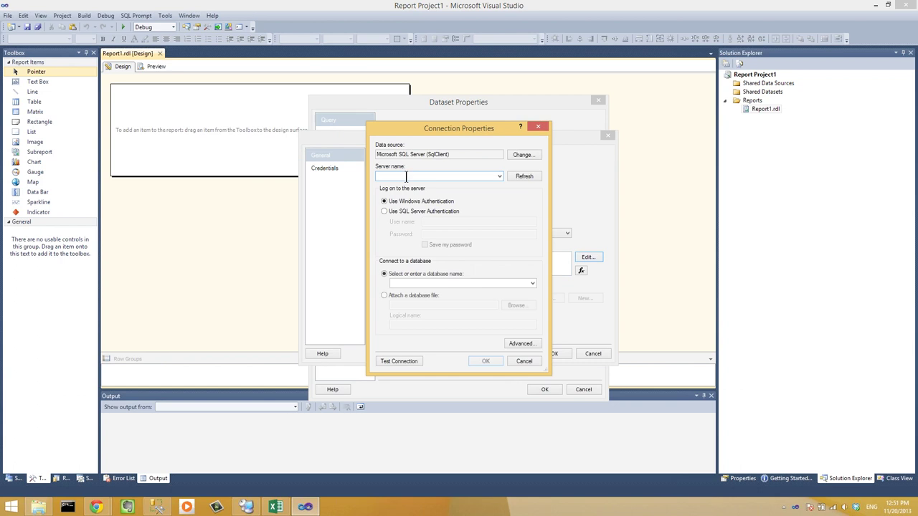
pyautogui.click(532, 284)
pyautogui.click(496, 292)
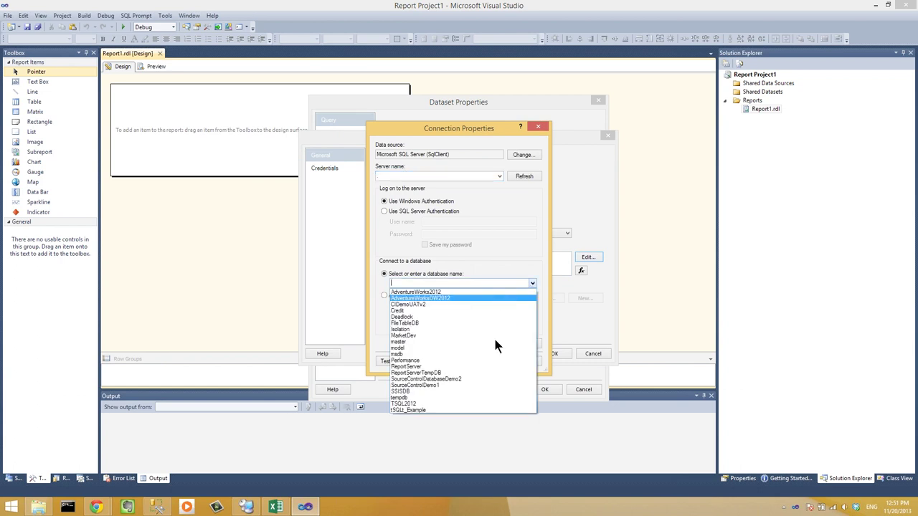
pyautogui.click(488, 362)
pyautogui.click(553, 354)
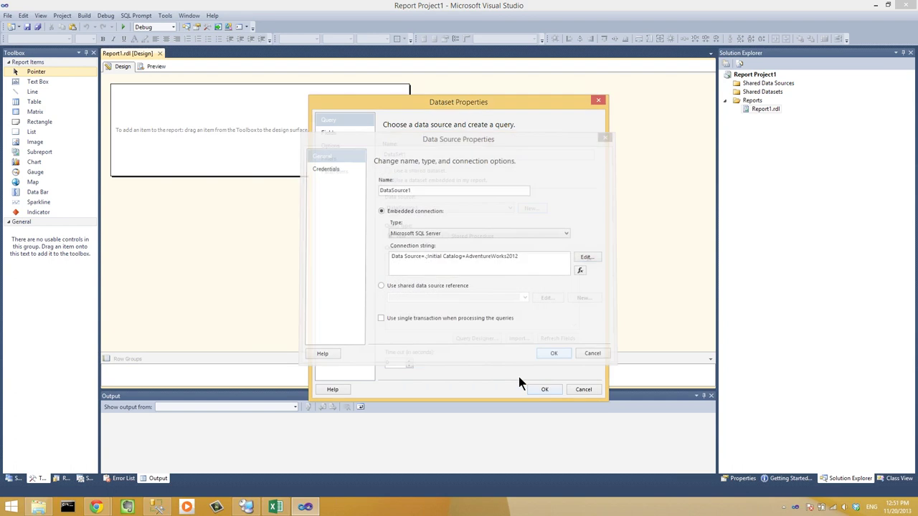
# Enter "select * from" as the dataset query and open it in the Query Designer to browse the available tables
pyautogui.click(450, 294)
pyautogui.write('s')
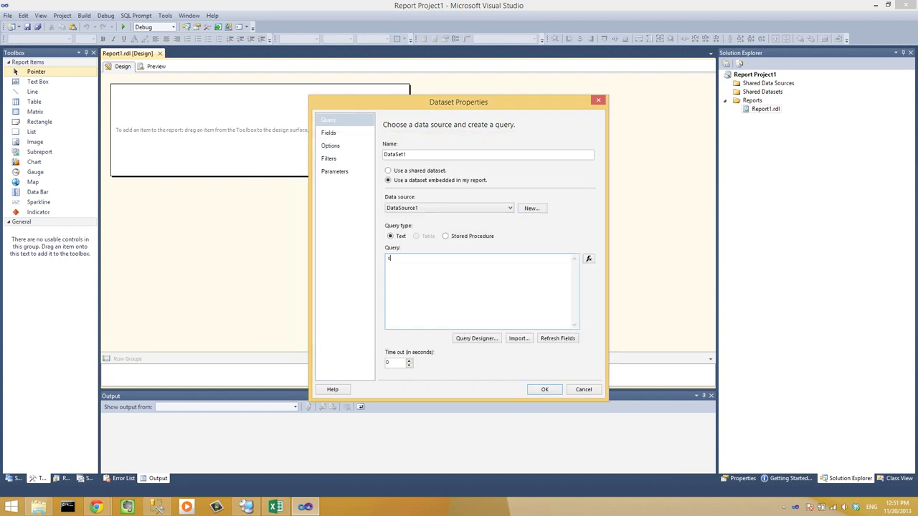
pyautogui.write('elect * from')
pyautogui.click(475, 338)
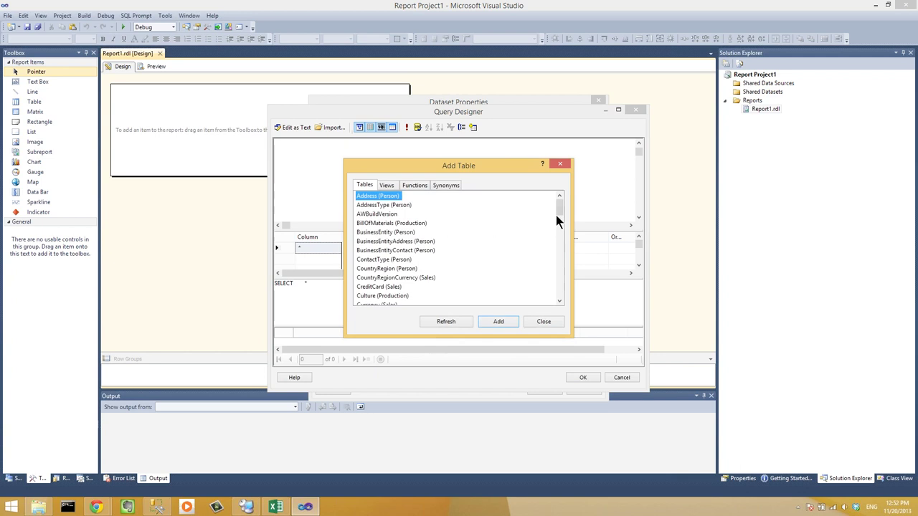
pyautogui.moveTo(560, 213); pyautogui.dragTo(569, 301)
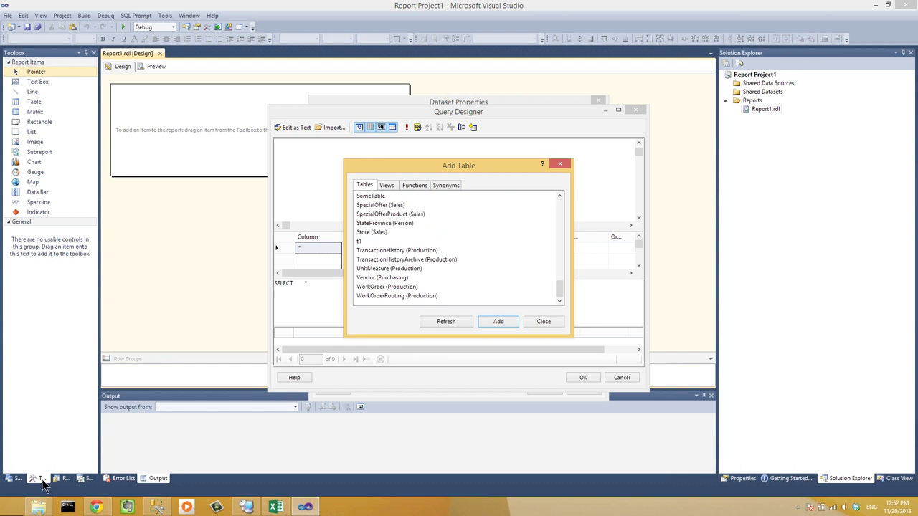
# Launch Paint and move its window toward the middle of the screen
pyautogui.click(9, 511)
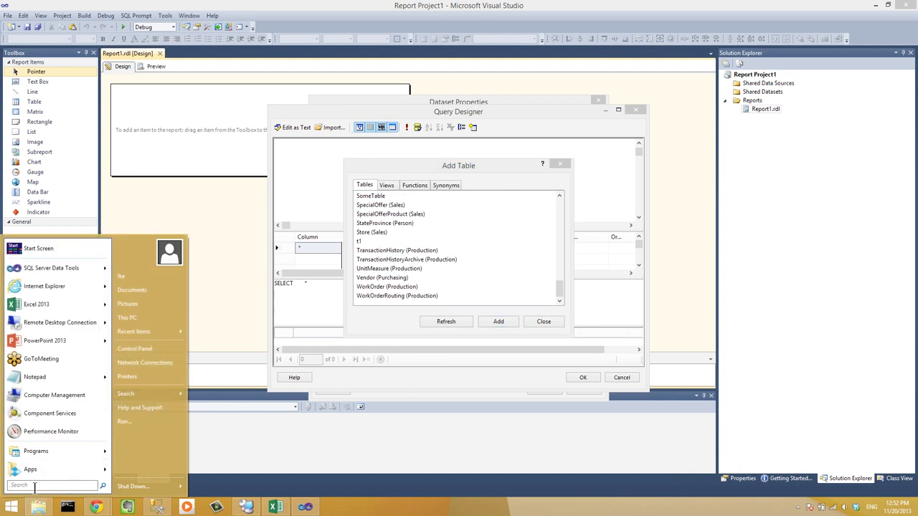
pyautogui.write('paint')
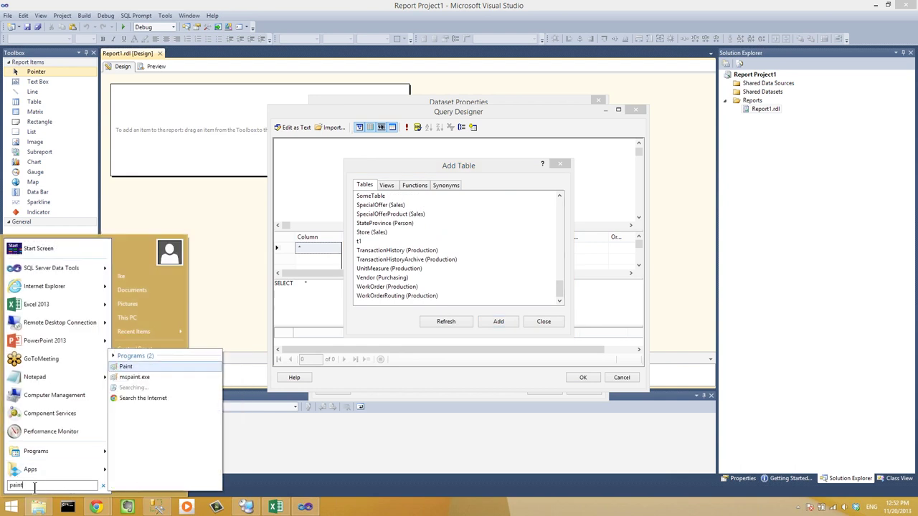
pyautogui.press('Return')
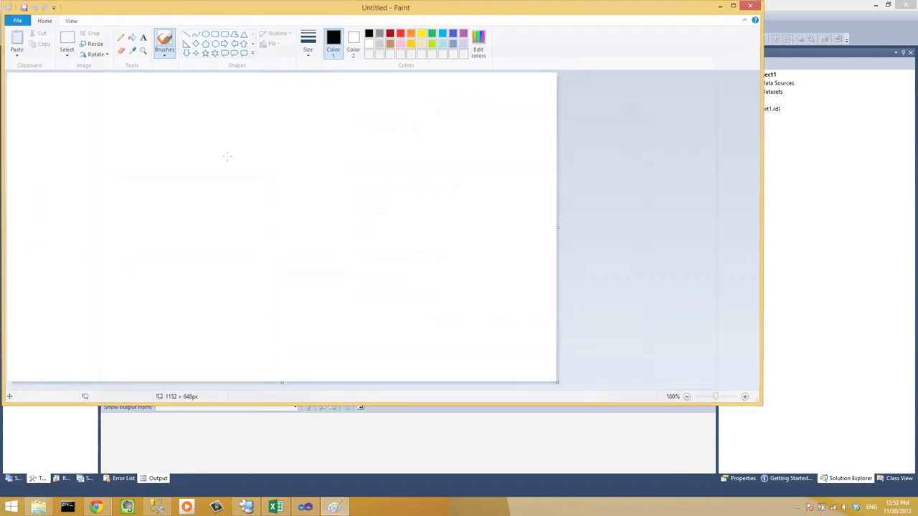
pyautogui.moveTo(377, 7); pyautogui.dragTo(504, 43)
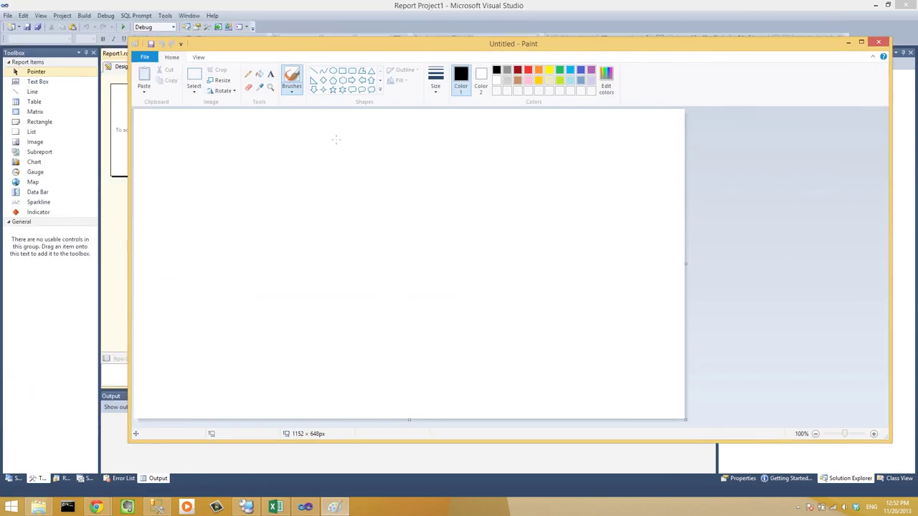
# Add a text box of about 265 × 81 px reading "Excel" in the upper-left area of the canvas
pyautogui.moveTo(295, 179); pyautogui.dragTo(173, 142)
pyautogui.write('Excel')
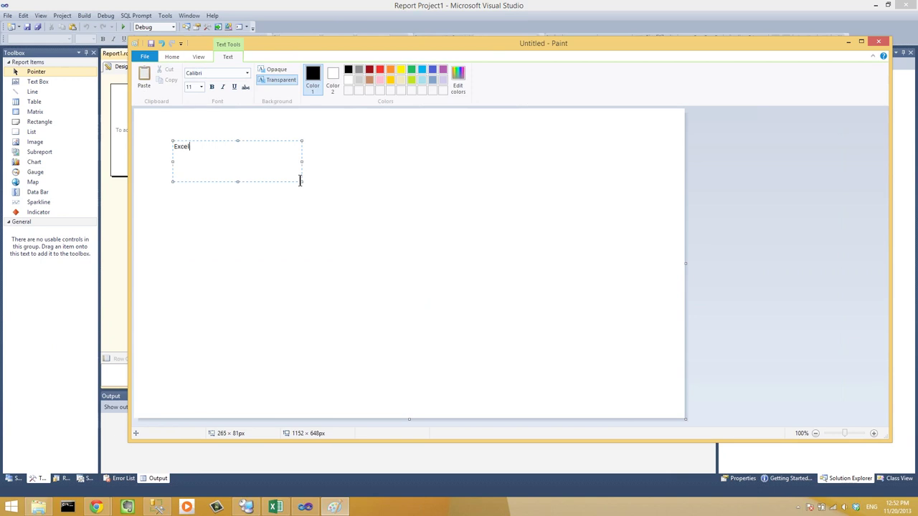